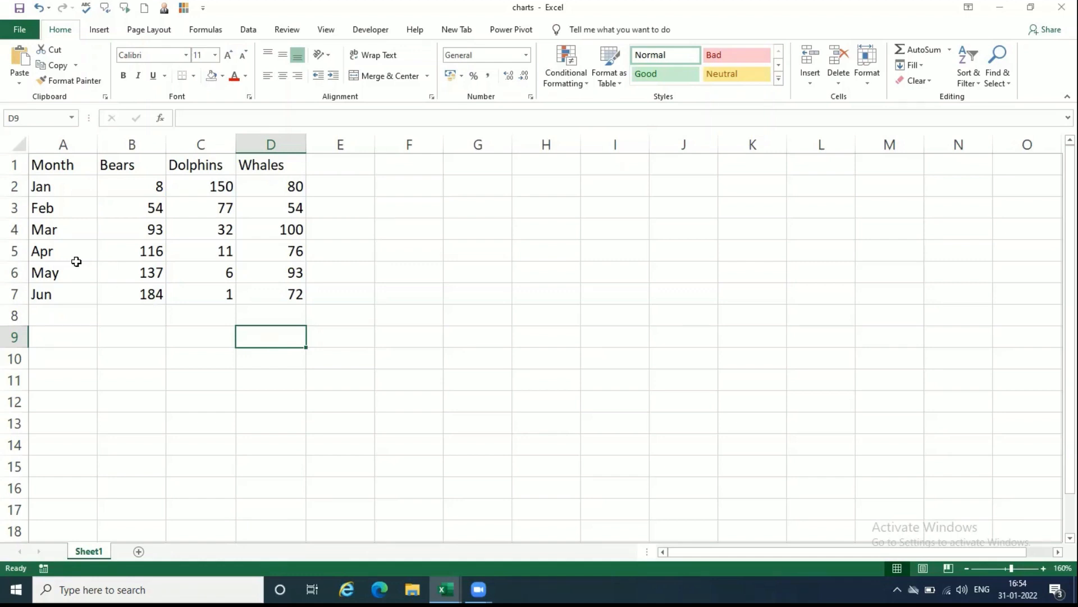
# Step: Select the monthly animal data together with its header row, range A1:D7
pyautogui.moveTo(45, 186); pyautogui.dragTo(294, 288)
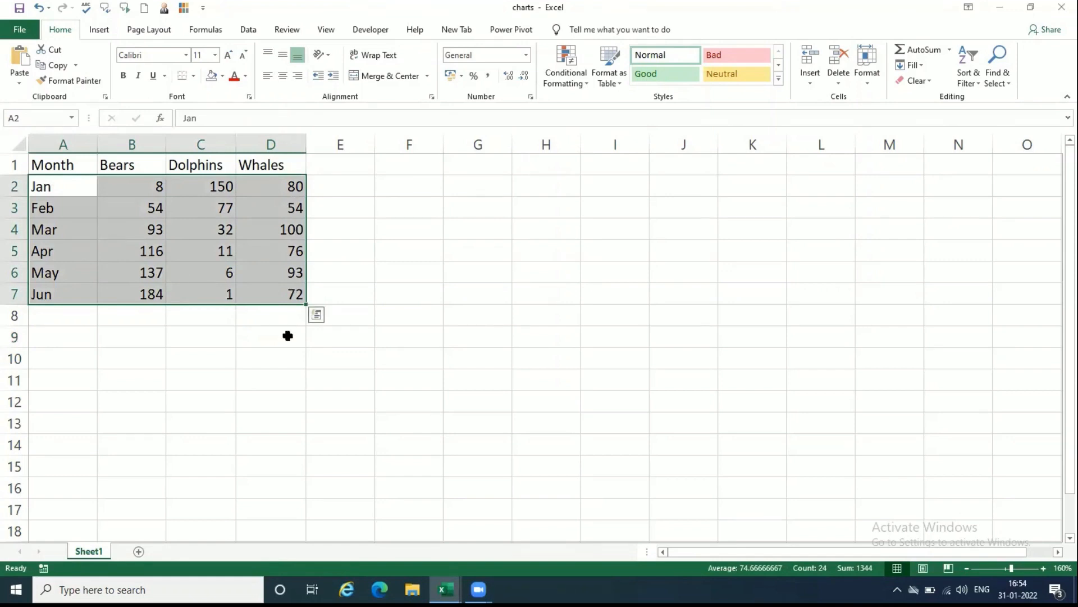
pyautogui.click(191, 333)
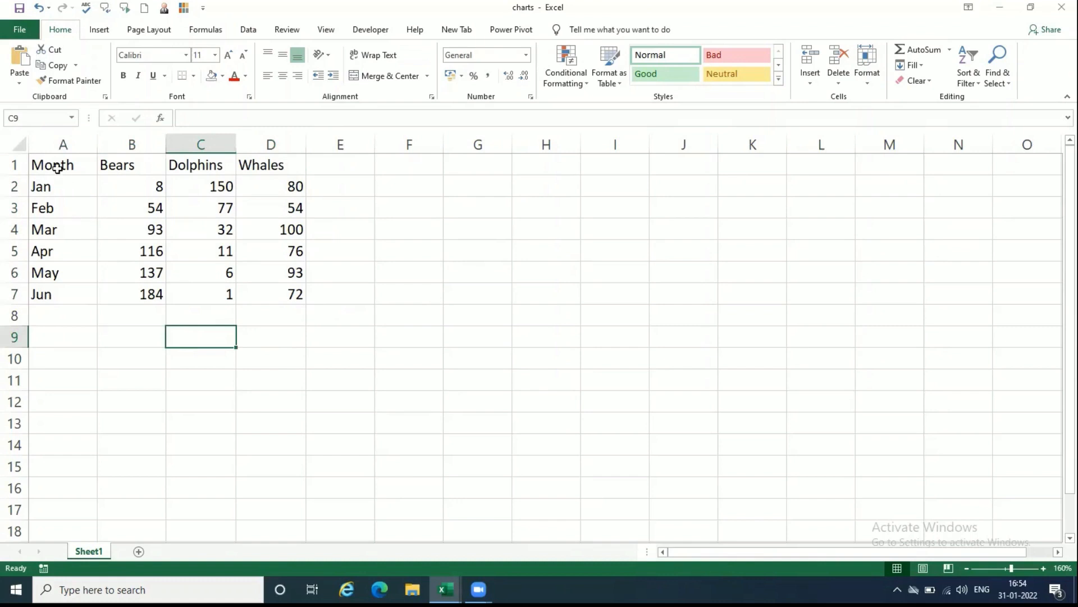
pyautogui.moveTo(50, 190); pyautogui.dragTo(296, 296)
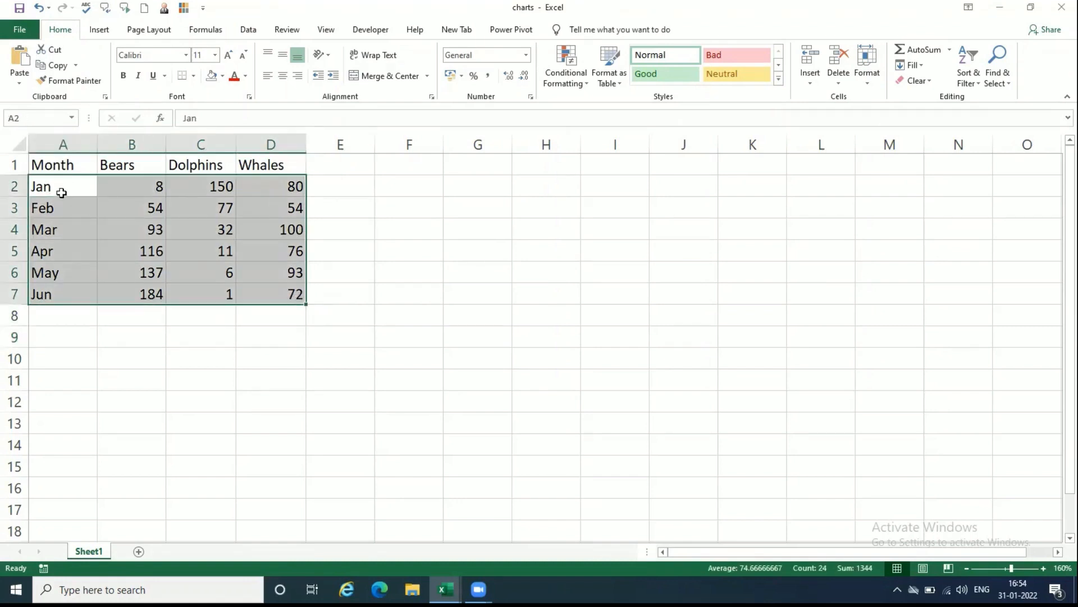
pyautogui.click(78, 297)
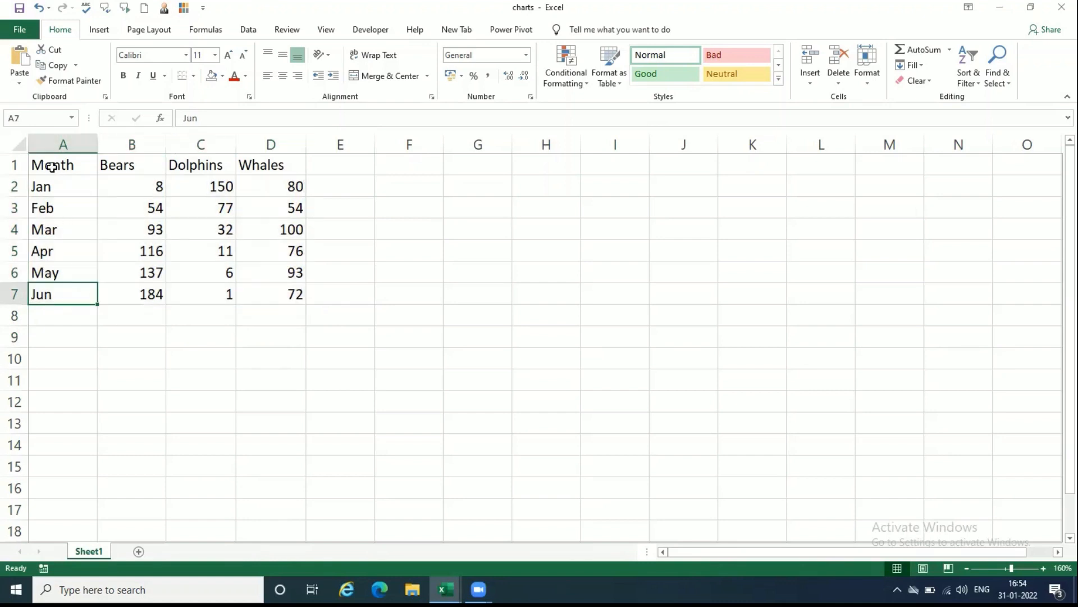
pyautogui.moveTo(52, 167); pyautogui.dragTo(296, 294)
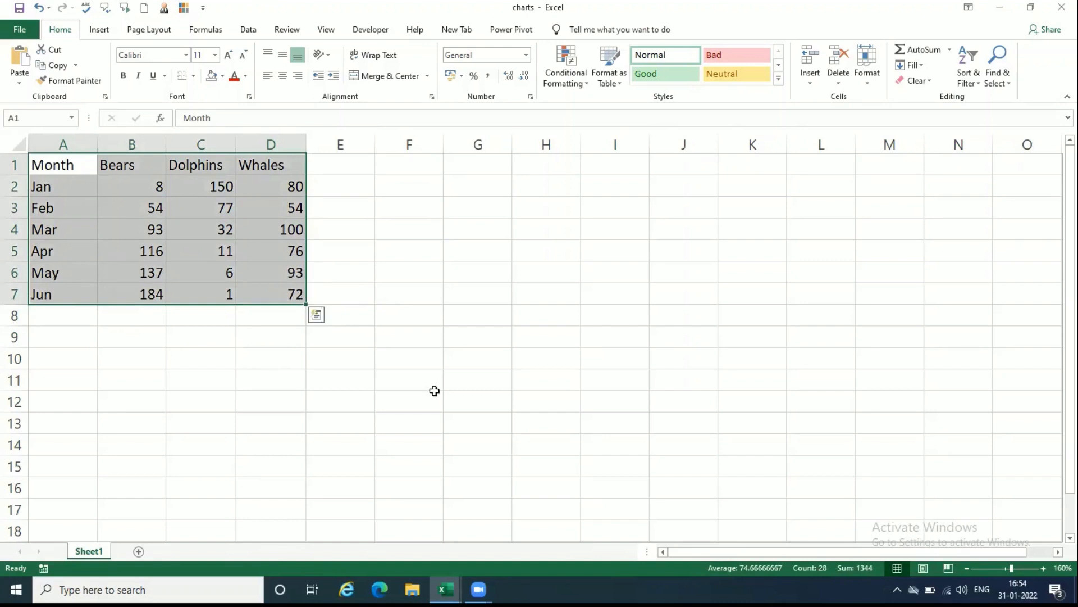
pyautogui.click(195, 264)
pyautogui.click(67, 192)
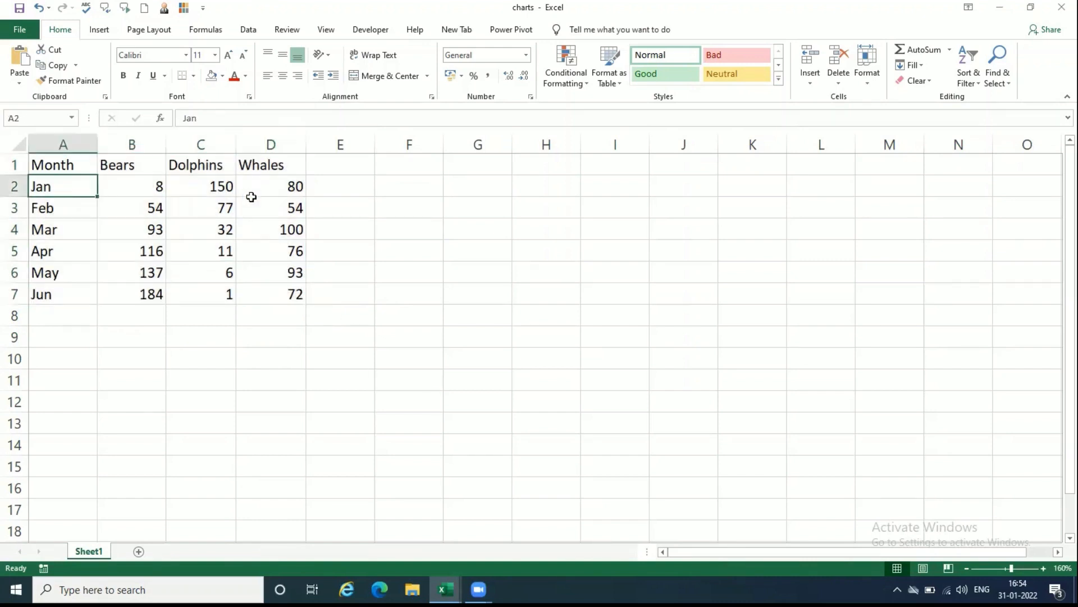
pyautogui.moveTo(251, 196); pyautogui.dragTo(292, 292)
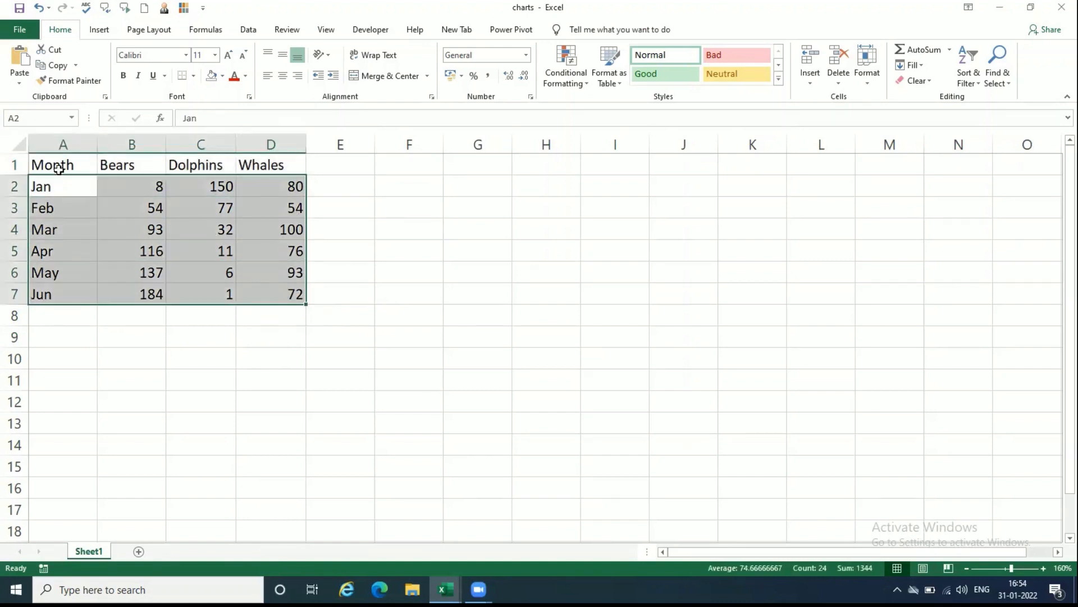
pyautogui.click(72, 181)
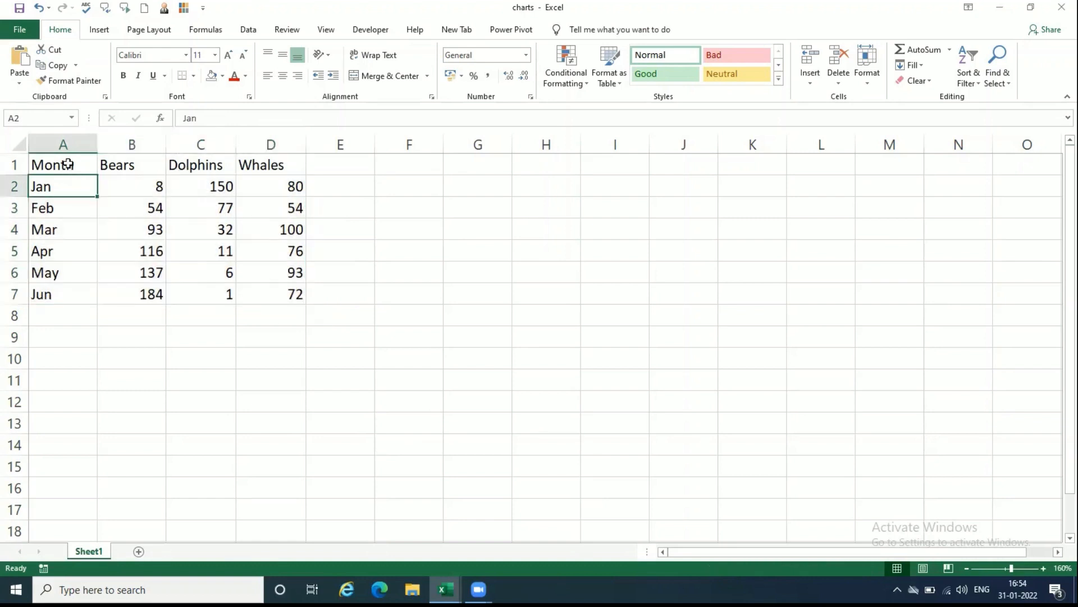
pyautogui.moveTo(68, 164); pyautogui.dragTo(265, 284)
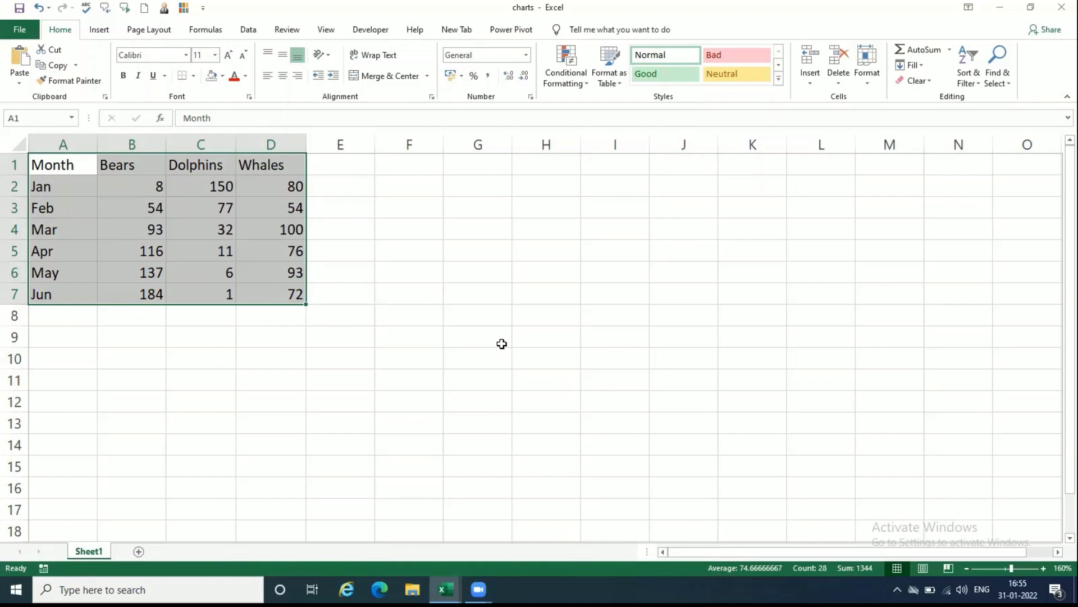
# Step: Preview the recommended Stacked Column and Stacked Area charts for the selected data without inserting either
pyautogui.click(102, 32)
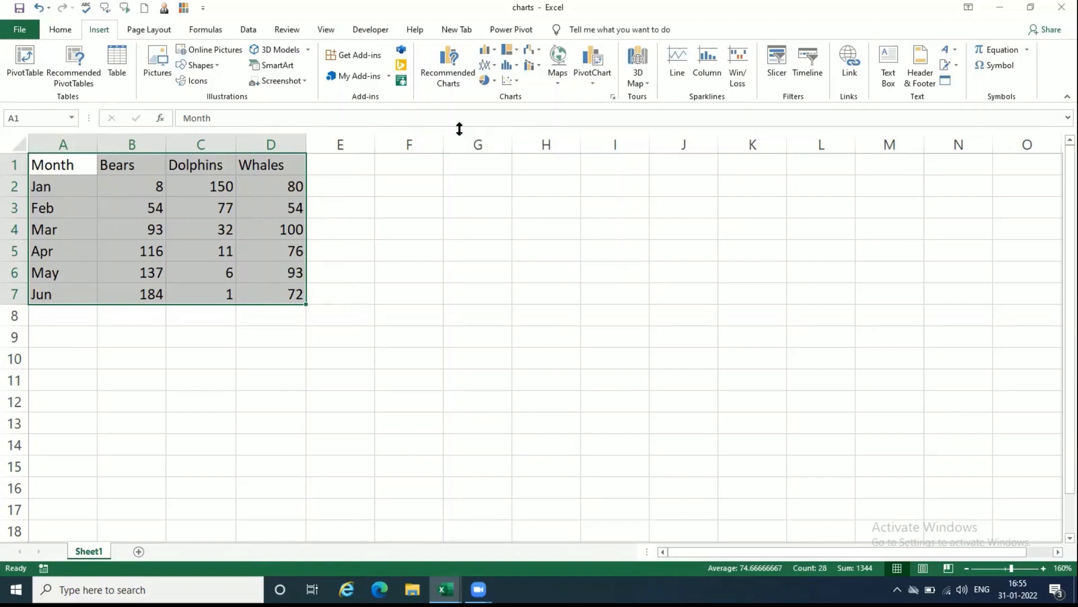
pyautogui.click(448, 70)
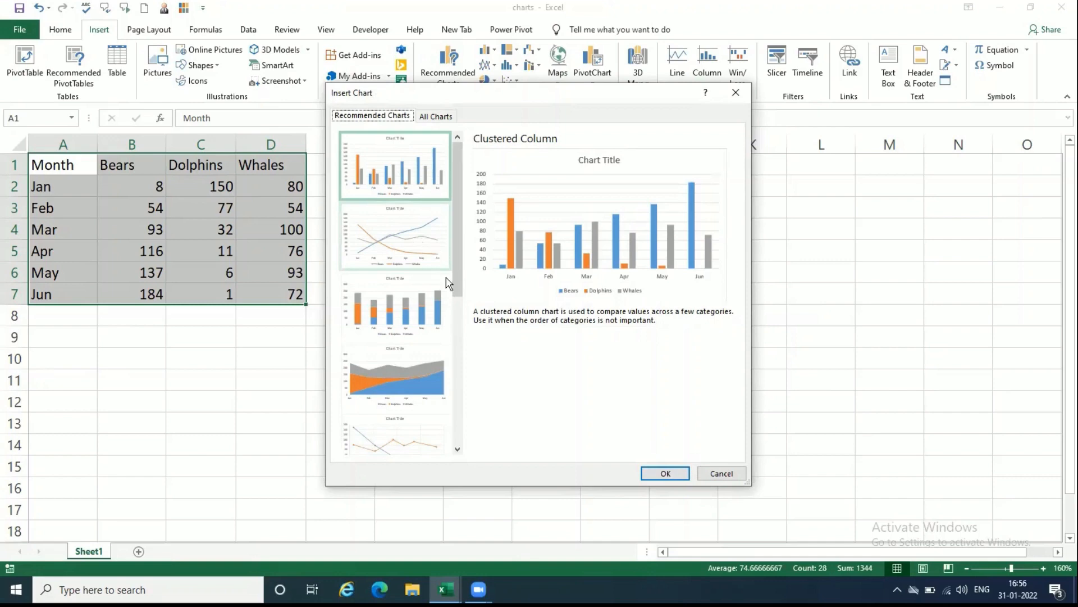
pyautogui.click(420, 303)
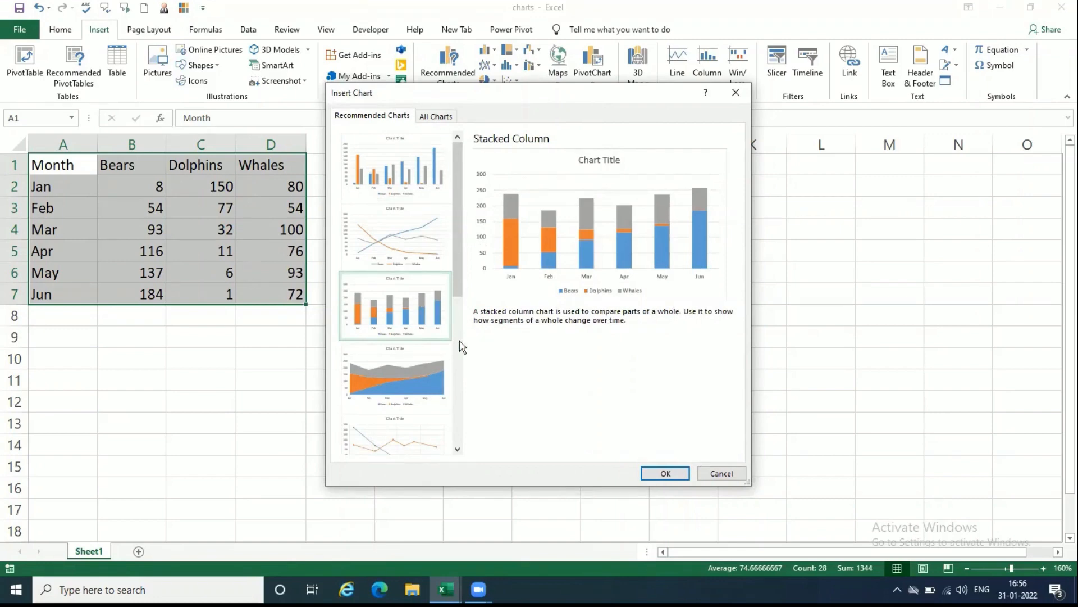
pyautogui.click(418, 383)
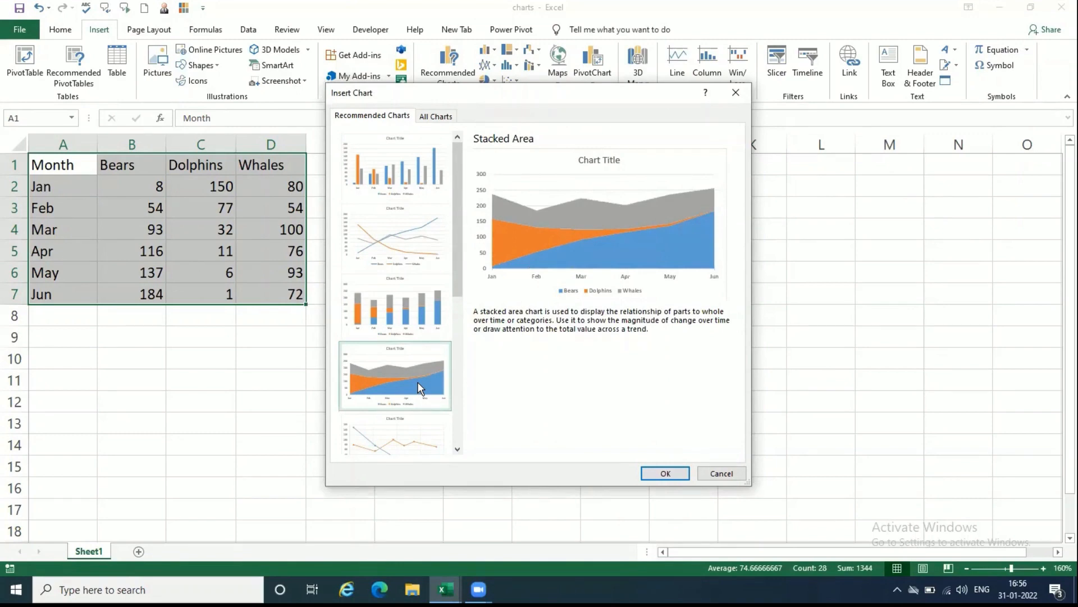
pyautogui.click(725, 473)
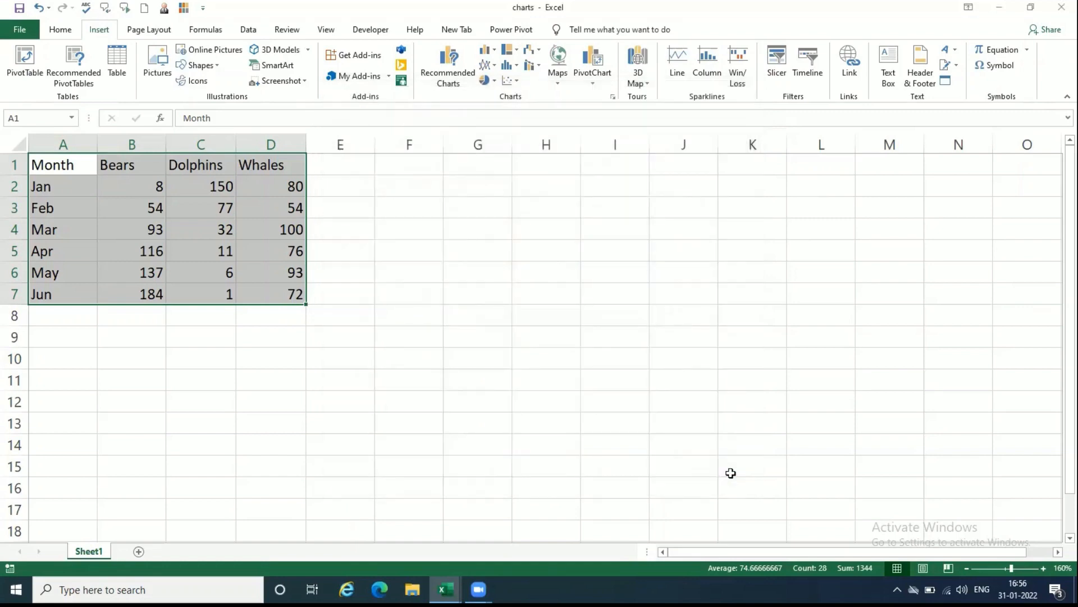
# Step: Try out a pie chart of the selected data beside the table, and delete it
pyautogui.click(493, 84)
pyautogui.click(497, 121)
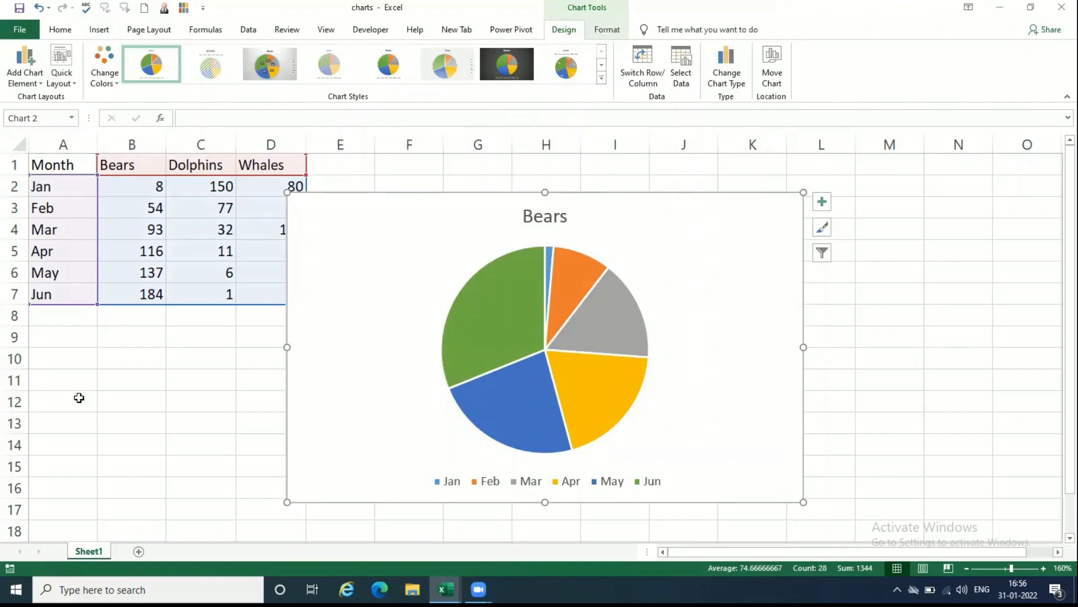
pyautogui.moveTo(479, 219); pyautogui.dragTo(520, 210)
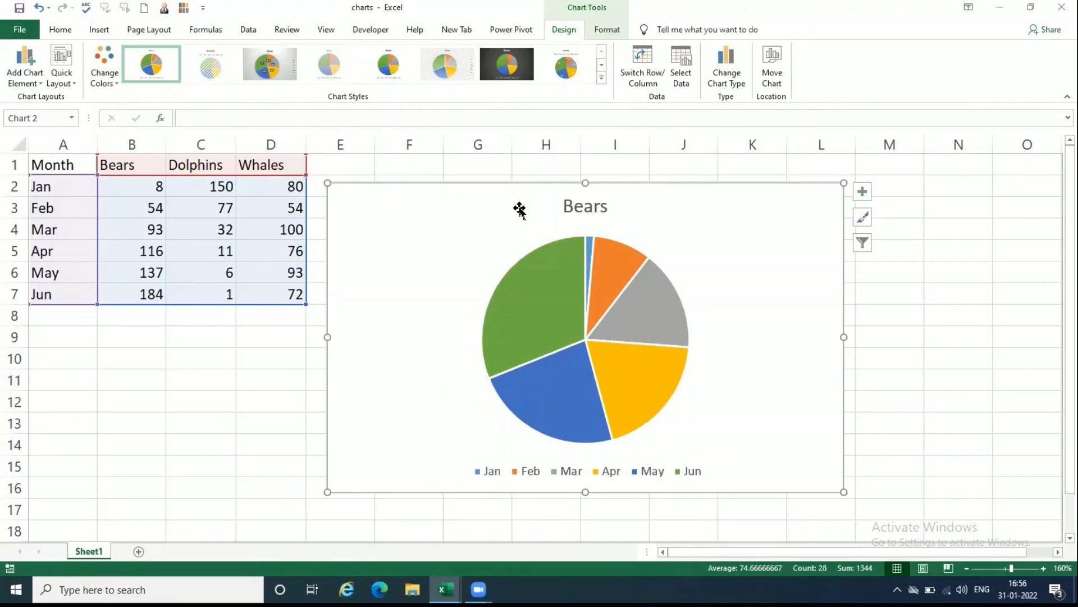
pyautogui.press('Delete')
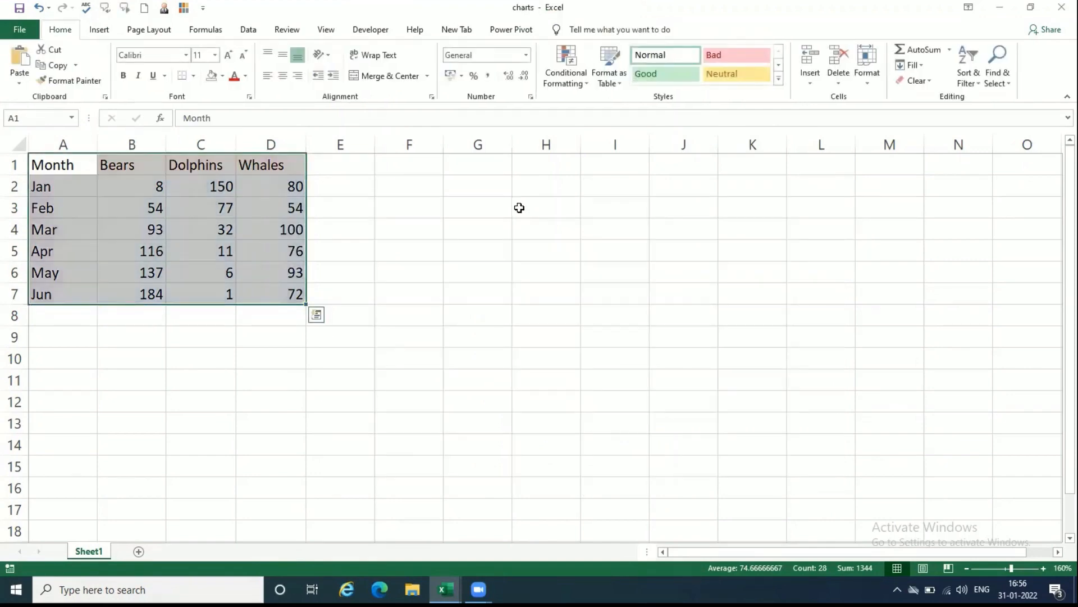
# Step: Insert the recommended Line chart for the selected data and move it beside the table, clear of the Whales column
pyautogui.click(91, 34)
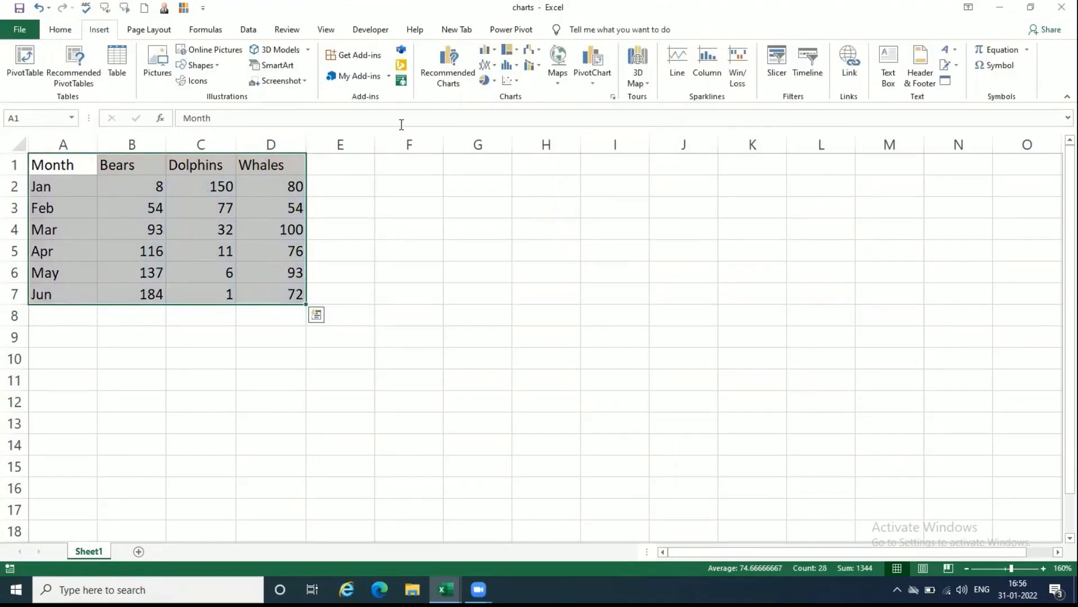
pyautogui.click(452, 79)
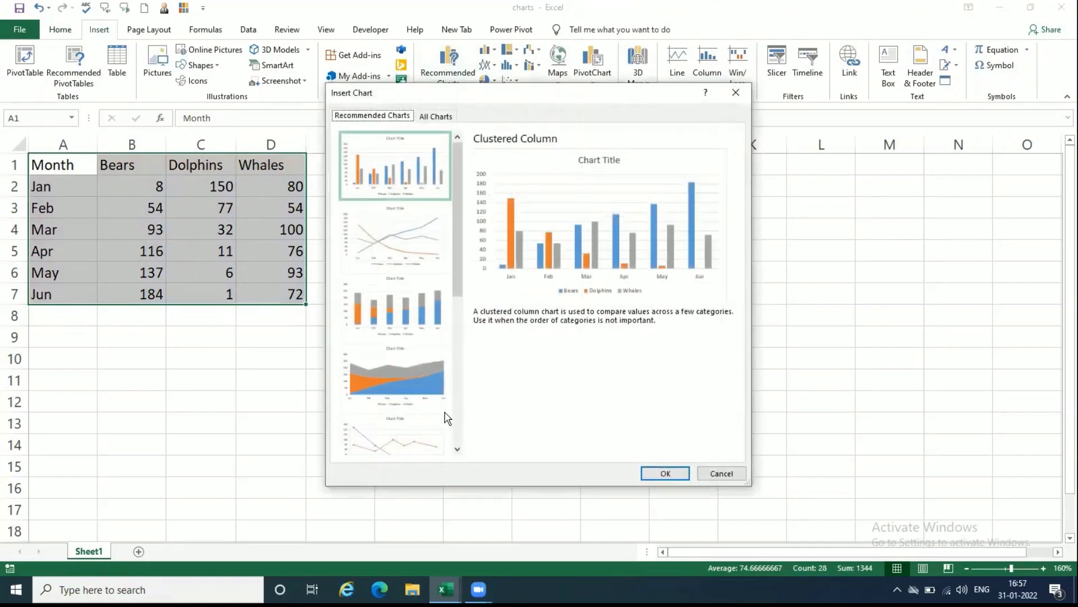
pyautogui.moveTo(454, 270)
pyautogui.mouseDown()
pyautogui.moveTo(456, 434)
pyautogui.moveTo(469, 271)
pyautogui.mouseUp()
pyautogui.click(457, 449)
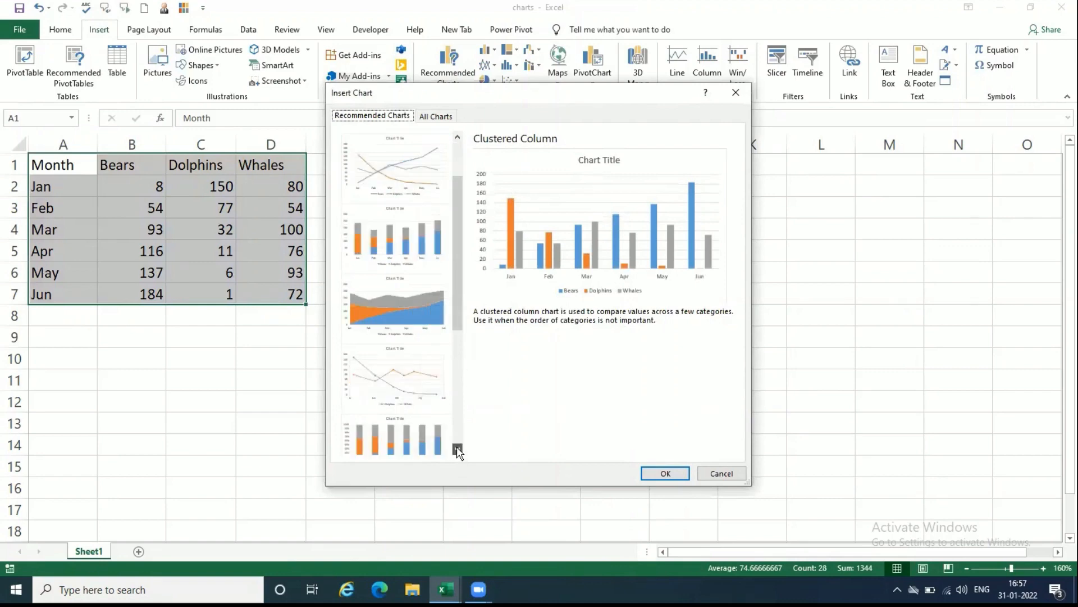
pyautogui.click(457, 449)
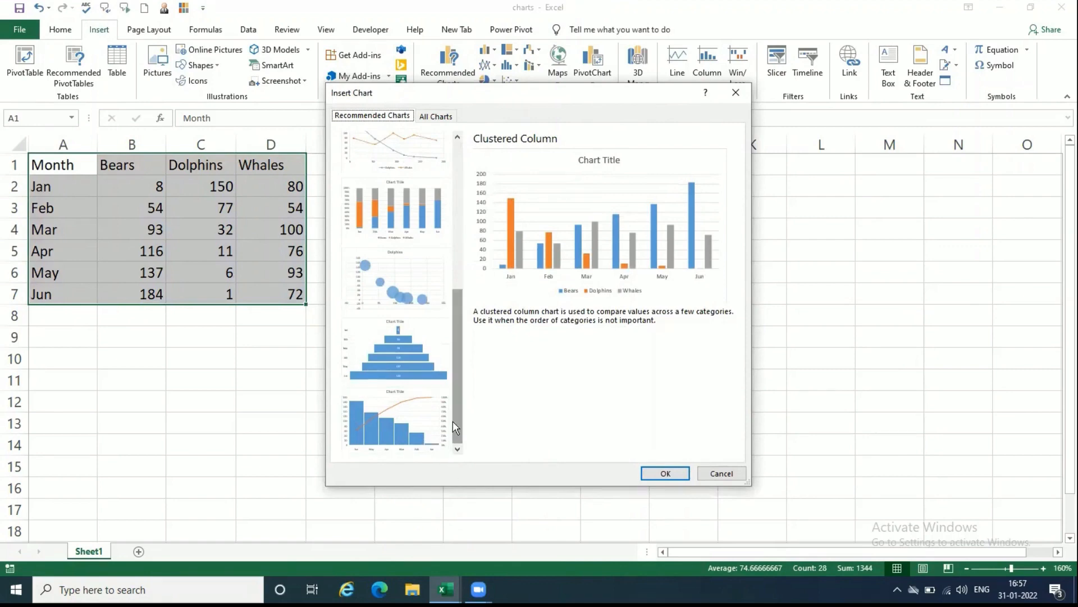
pyautogui.click(456, 154)
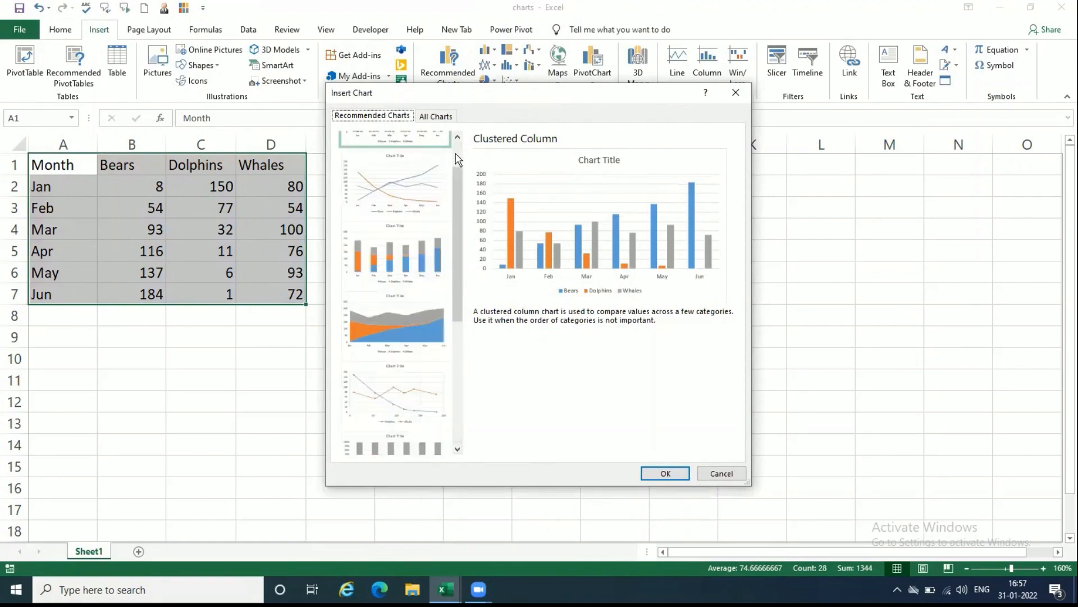
pyautogui.click(459, 151)
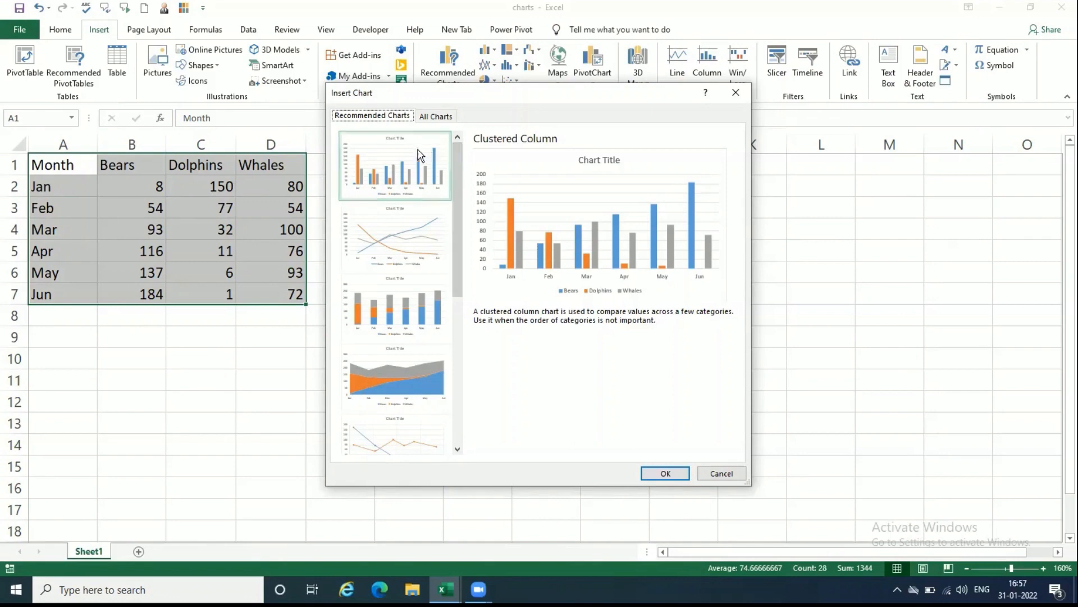
pyautogui.click(431, 251)
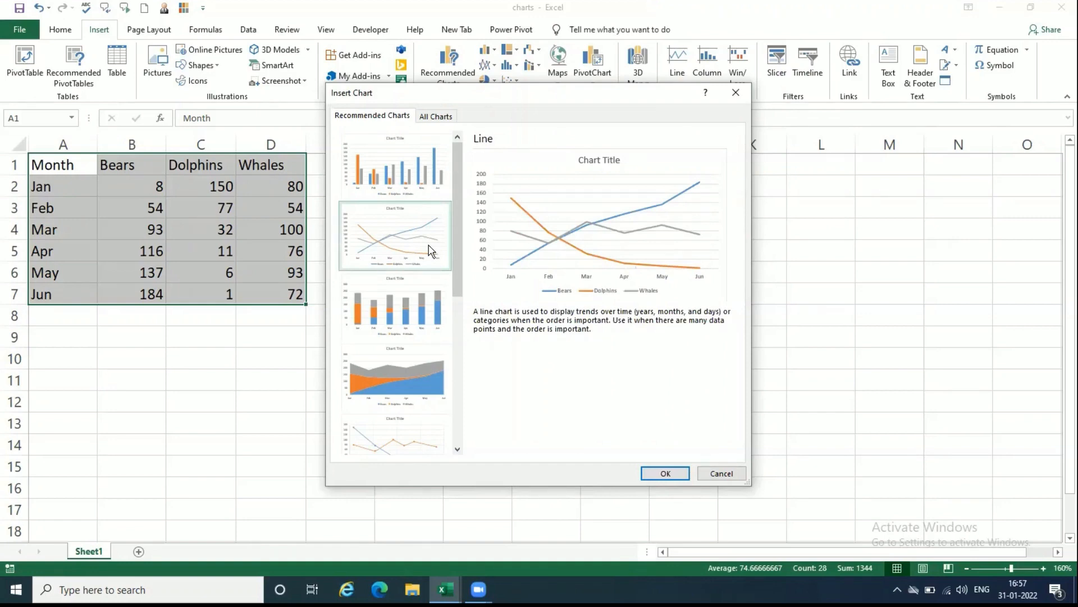
pyautogui.click(664, 473)
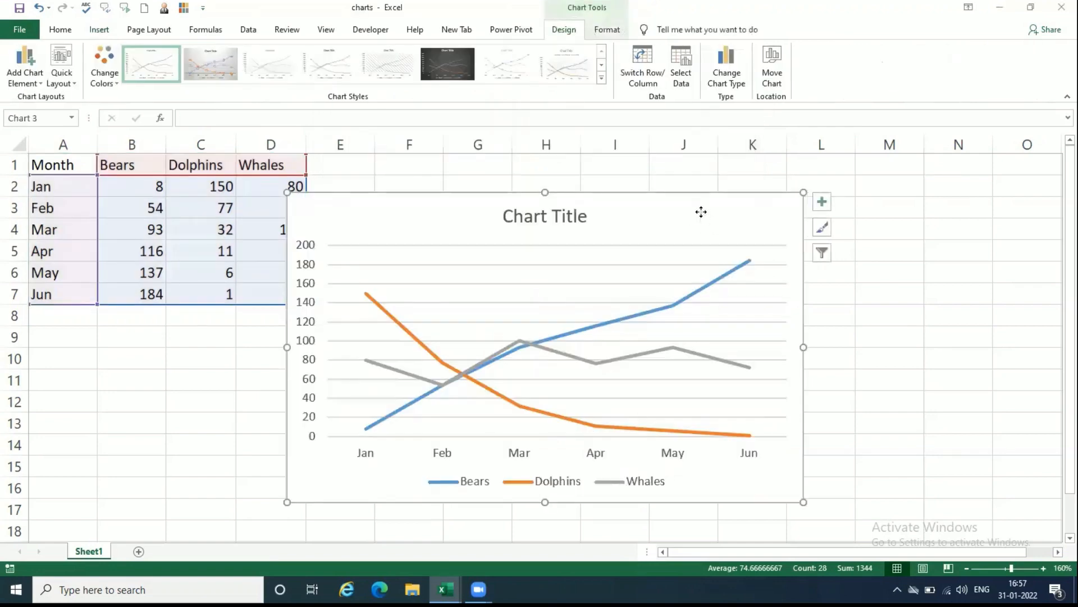
pyautogui.moveTo(700, 209); pyautogui.dragTo(738, 197)
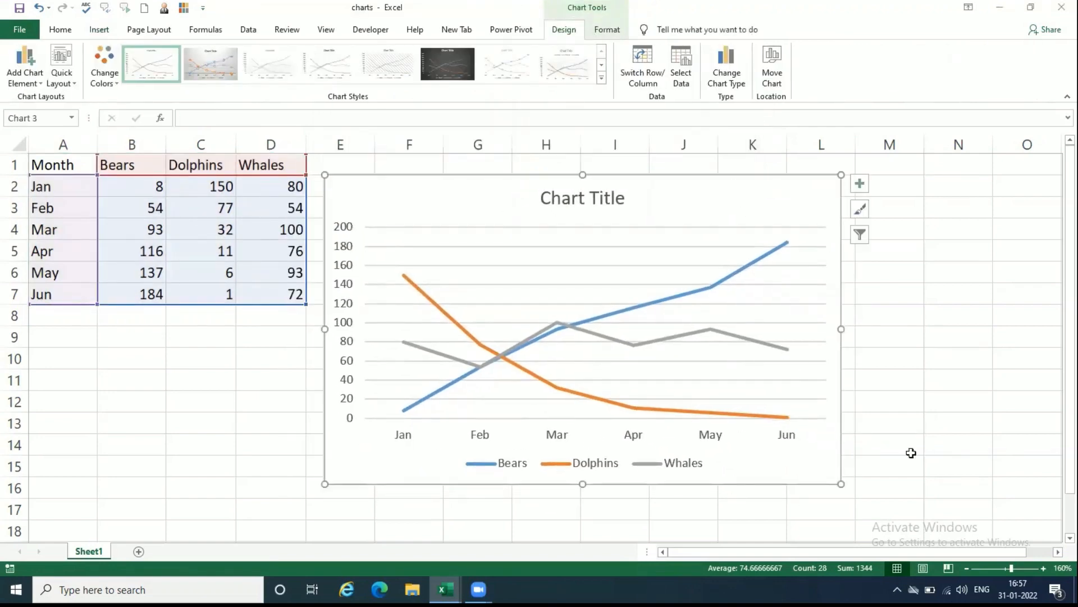
pyautogui.click(917, 456)
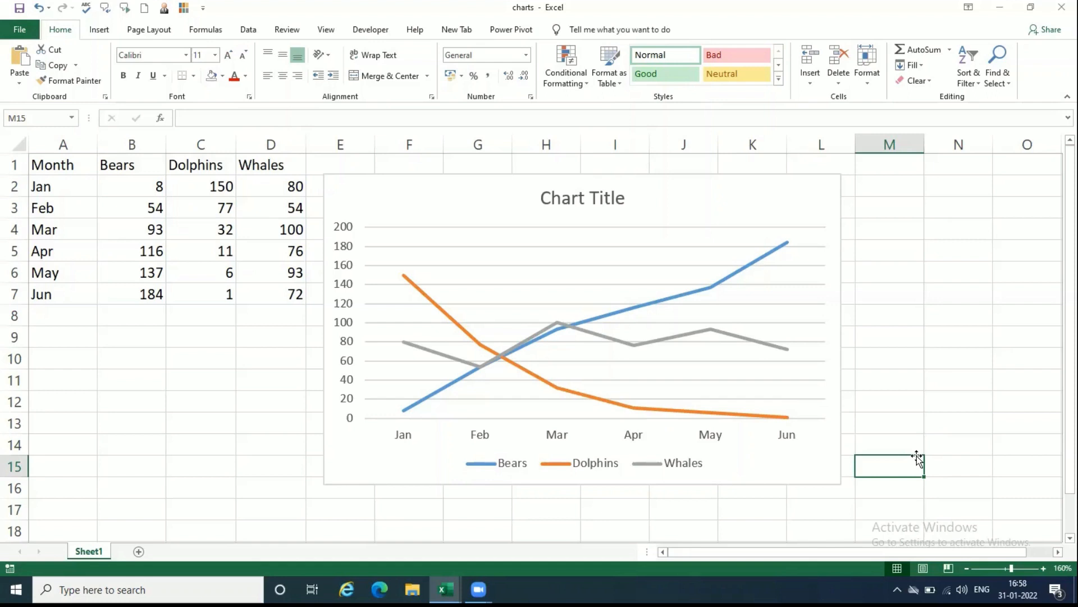
pyautogui.click(913, 429)
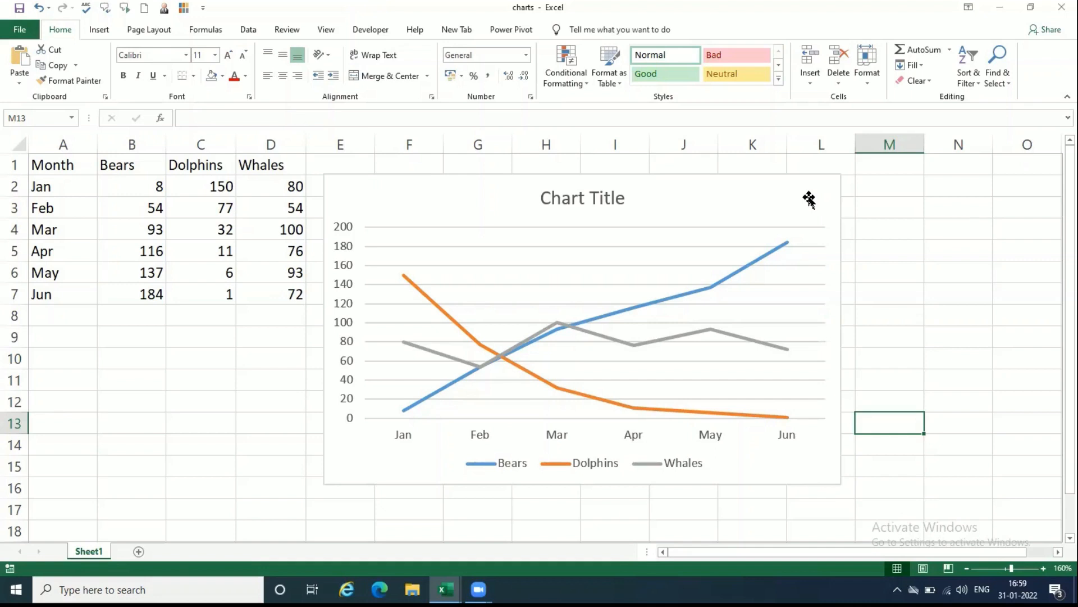
# Step: Replace the line chart's placeholder title with "Wildlife Population"
pyautogui.doubleClick(582, 197)
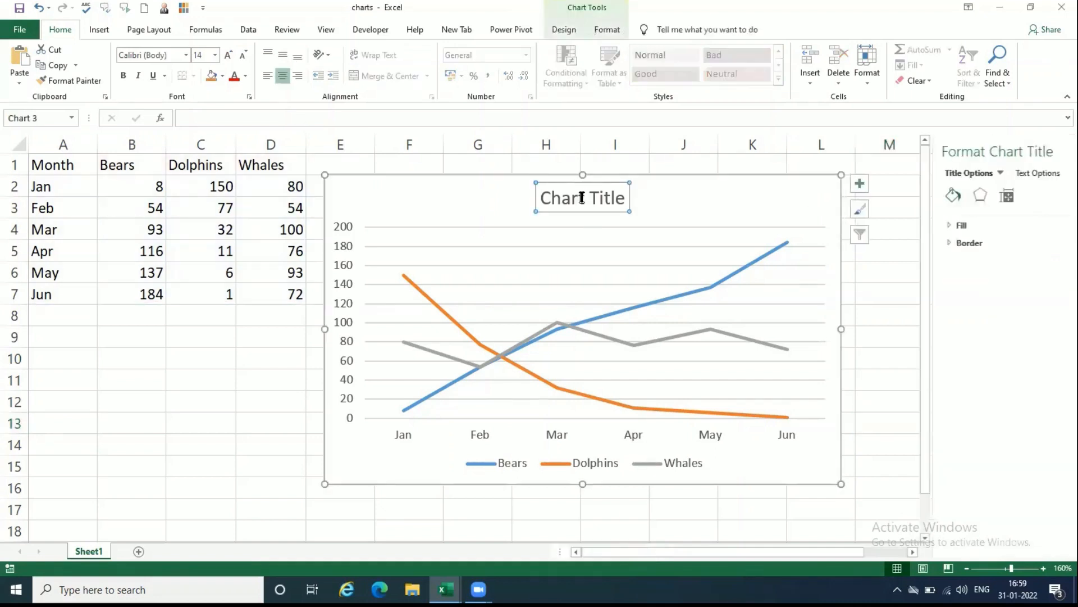
pyautogui.click(580, 198)
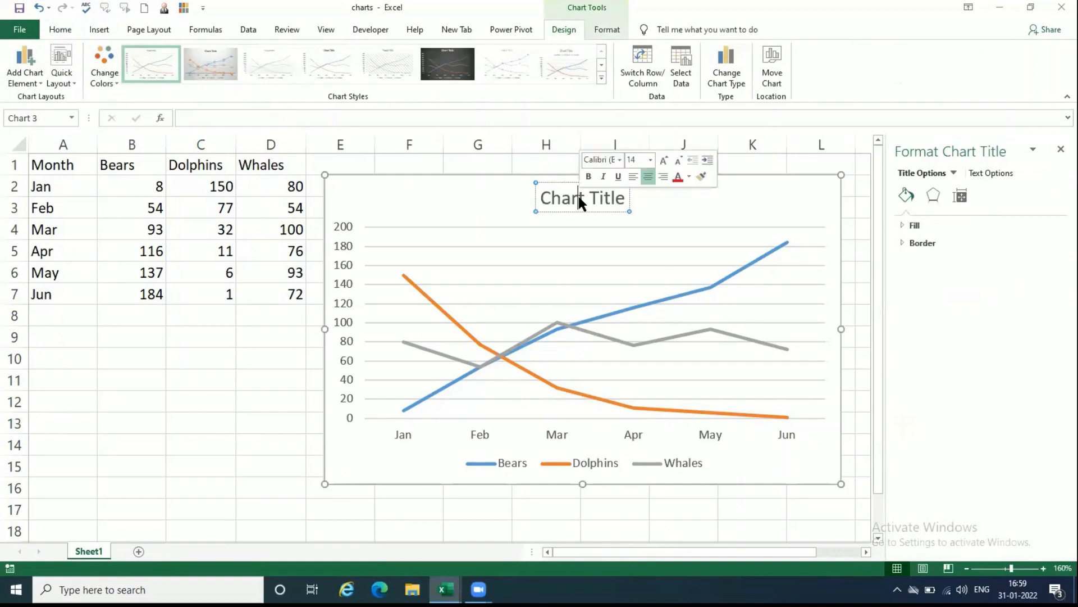
pyautogui.hotkey('ctrl', 'a')
pyautogui.write('W')
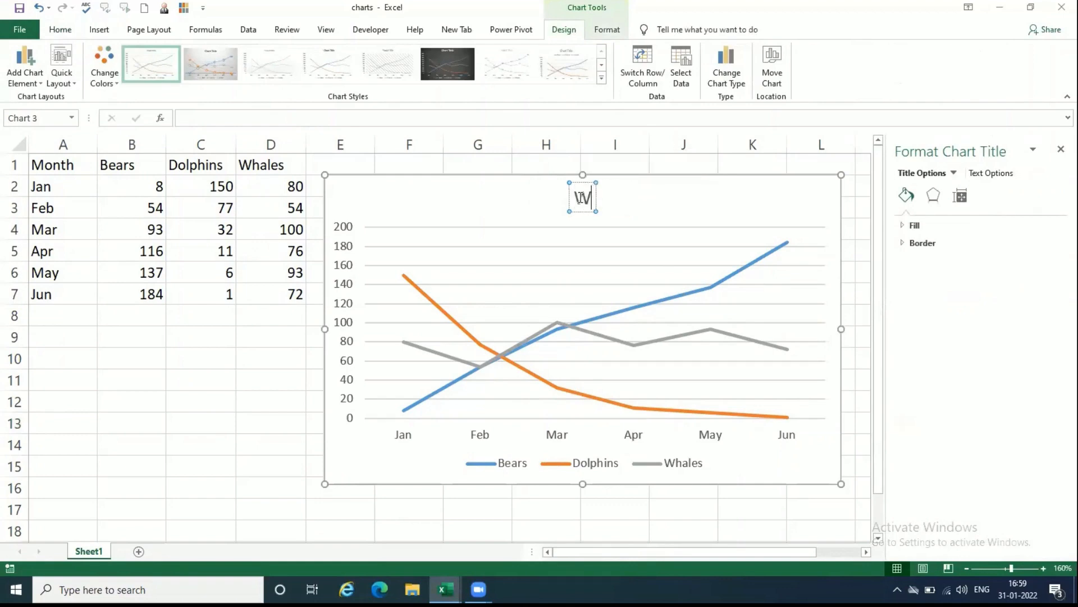
pyautogui.write('ildlife')
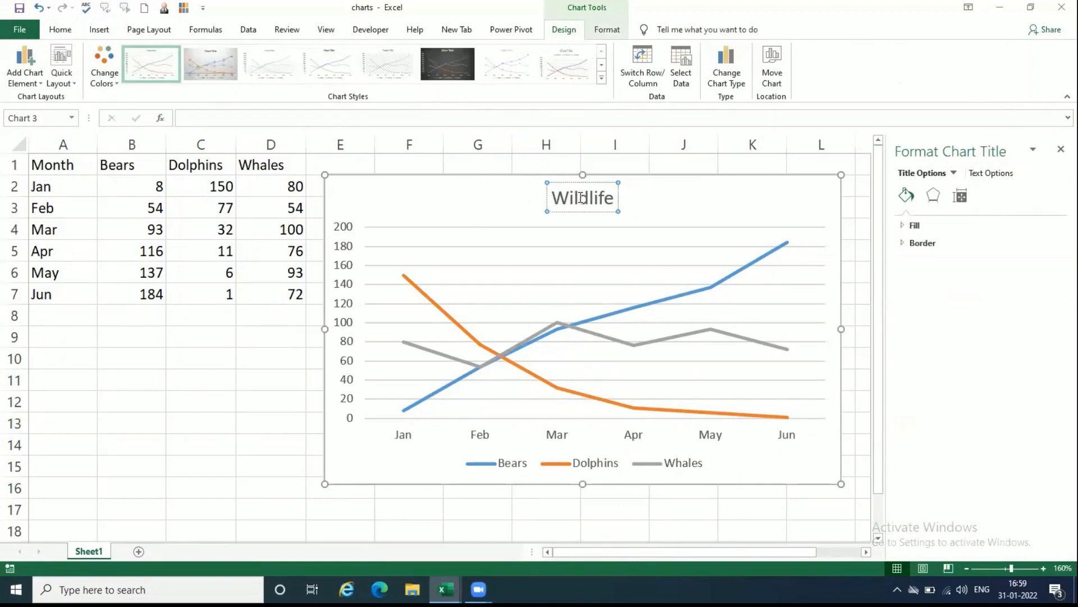
pyautogui.write(' Popula')
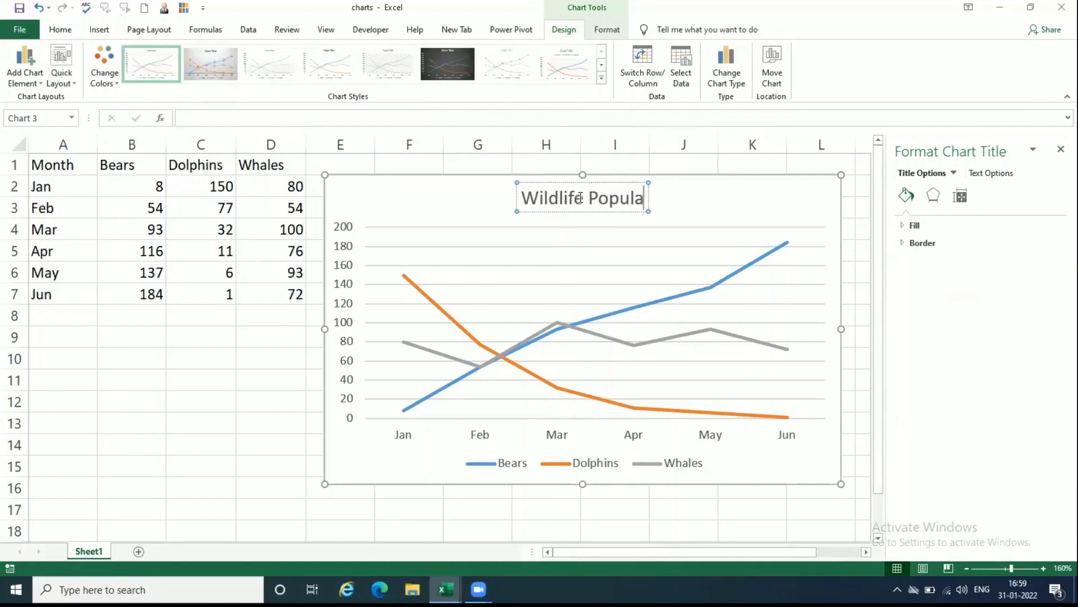
pyautogui.write('tion')
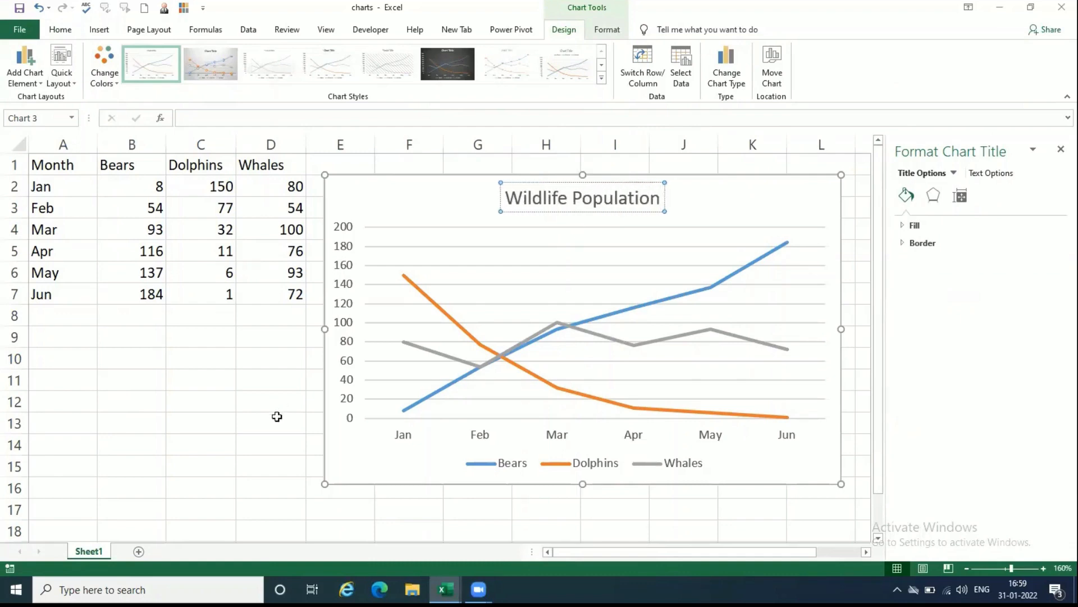
pyautogui.click(277, 417)
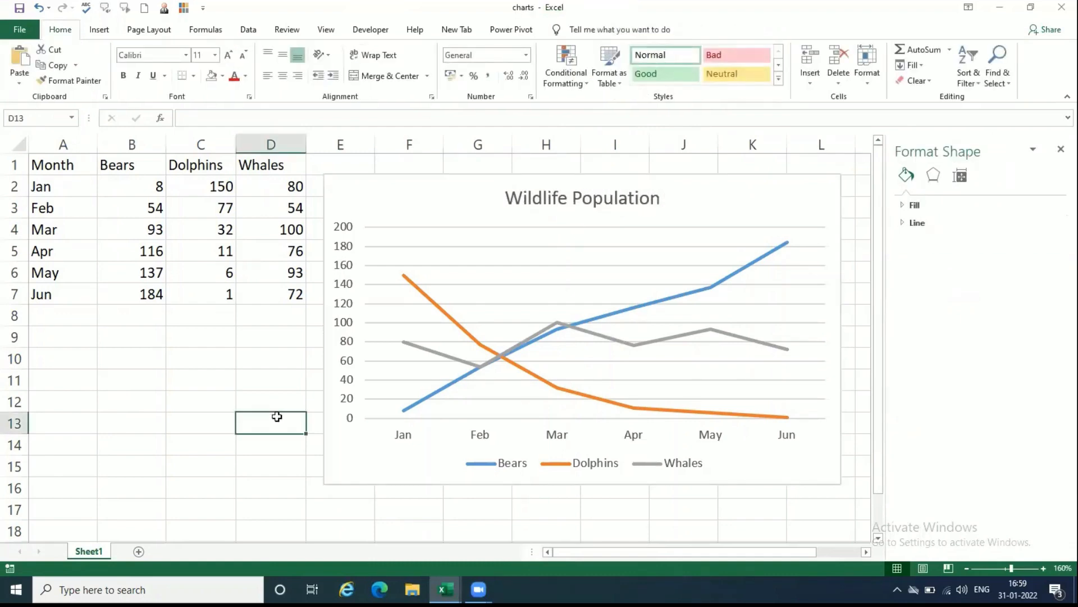
pyautogui.click(443, 202)
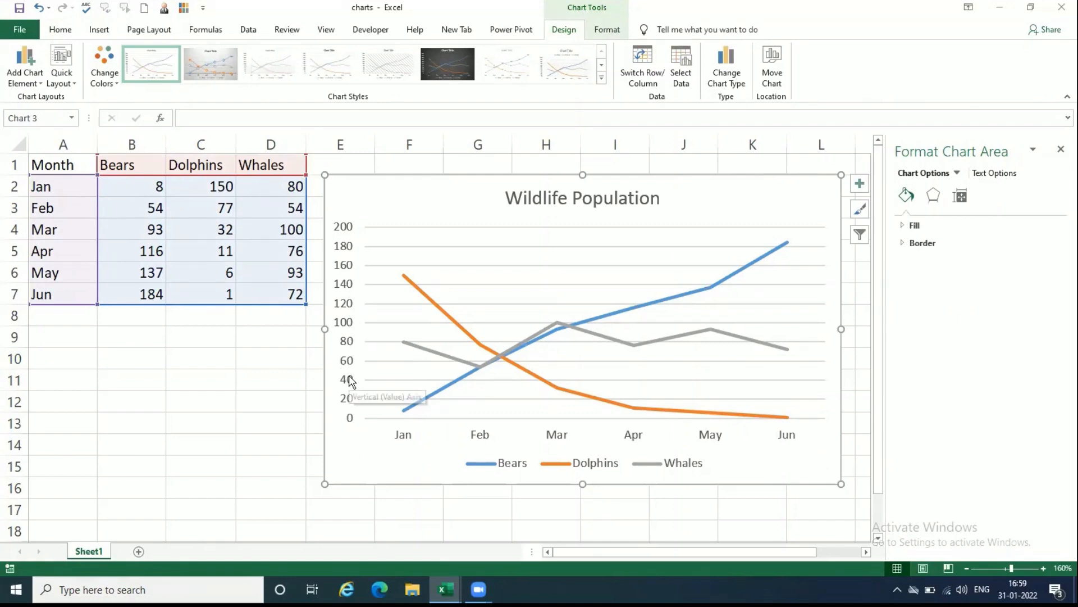
pyautogui.click(271, 425)
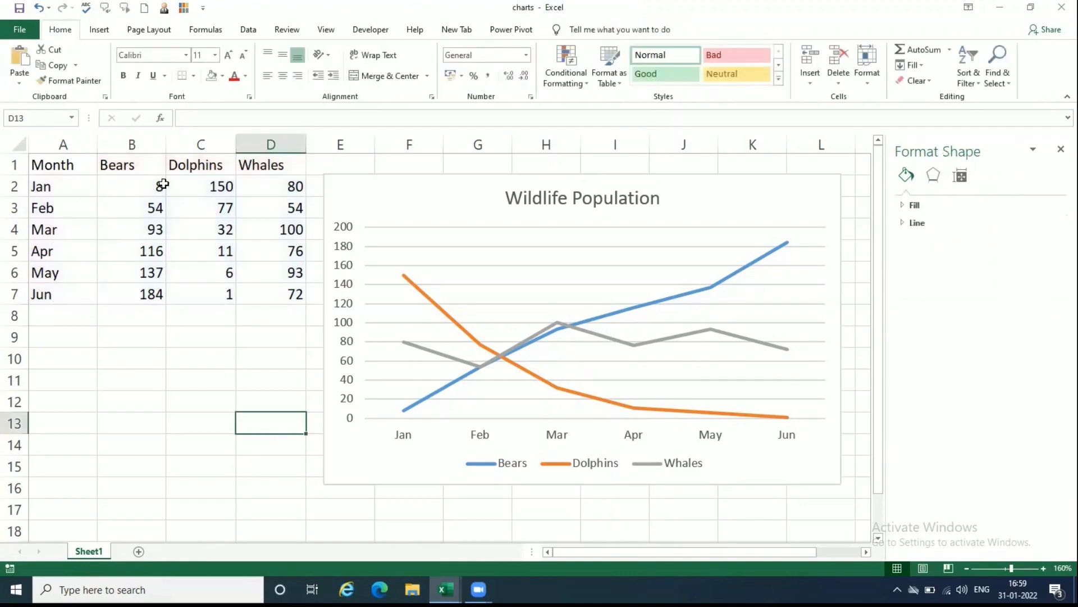
# Step: Add primary horizontal and primary vertical axis titles to the line chart
pyautogui.click(434, 203)
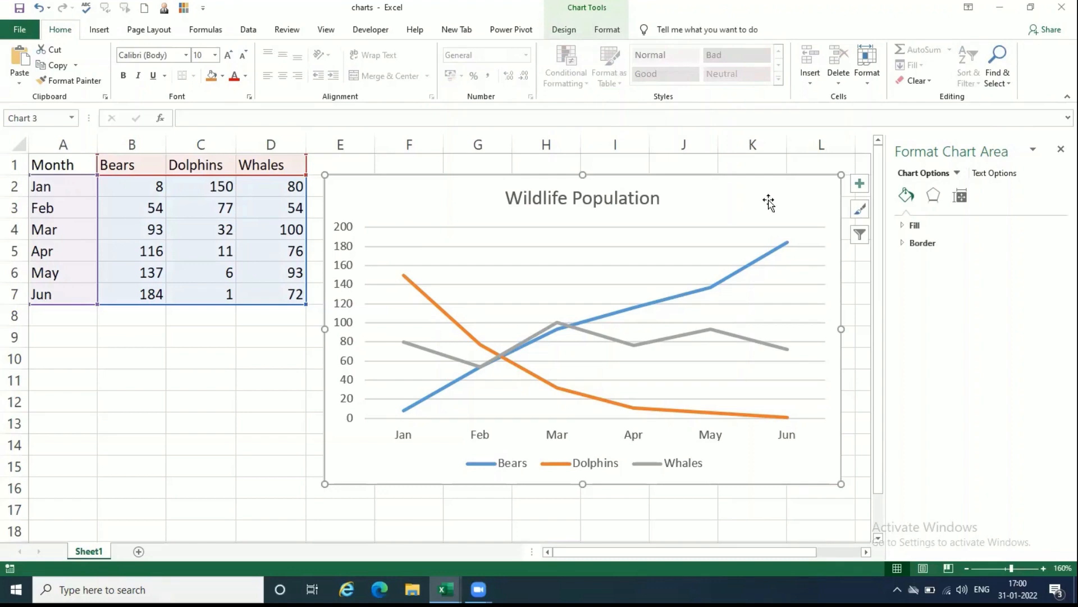
pyautogui.click(565, 32)
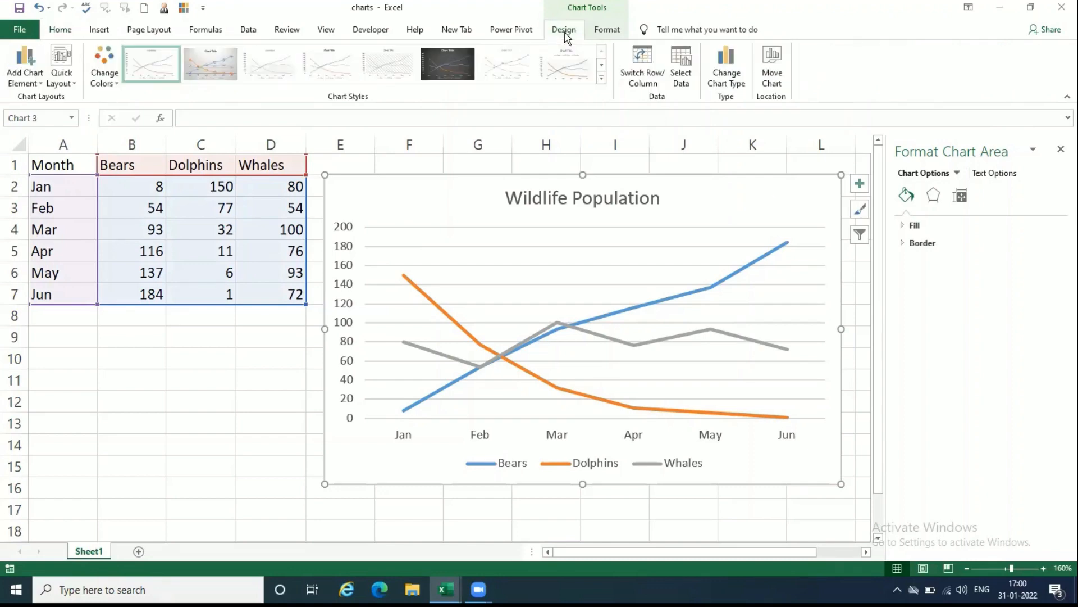
pyautogui.click(34, 82)
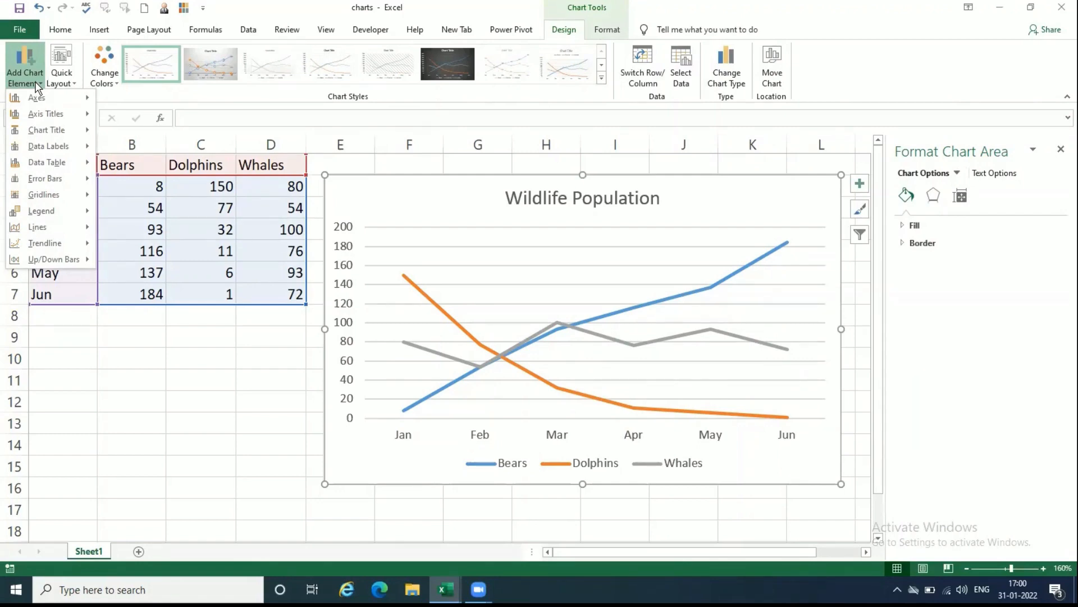
pyautogui.moveTo(60, 115)
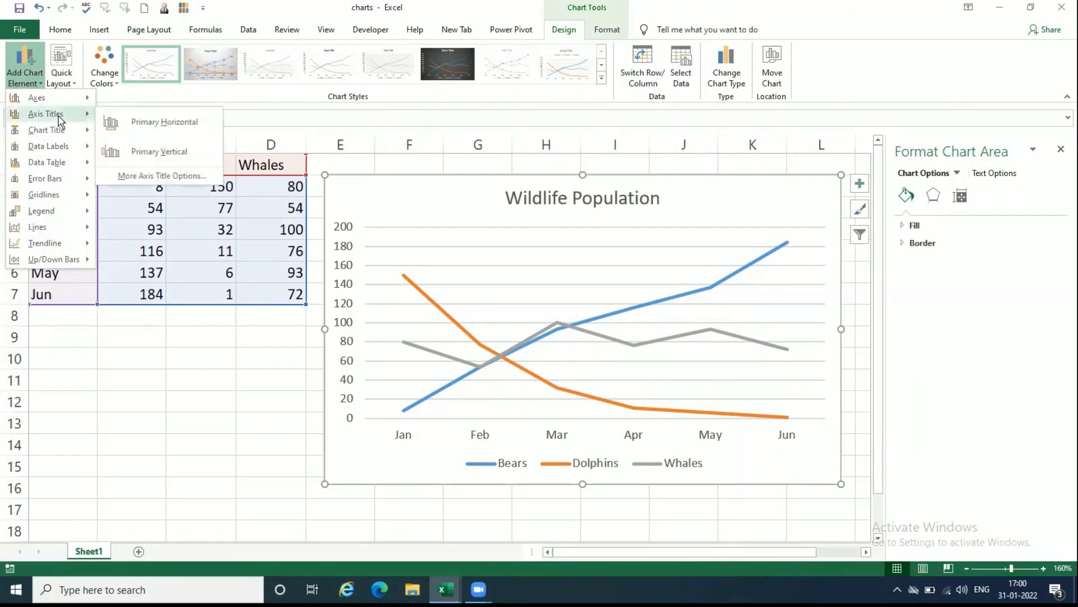
pyautogui.click(147, 125)
pyautogui.click(35, 83)
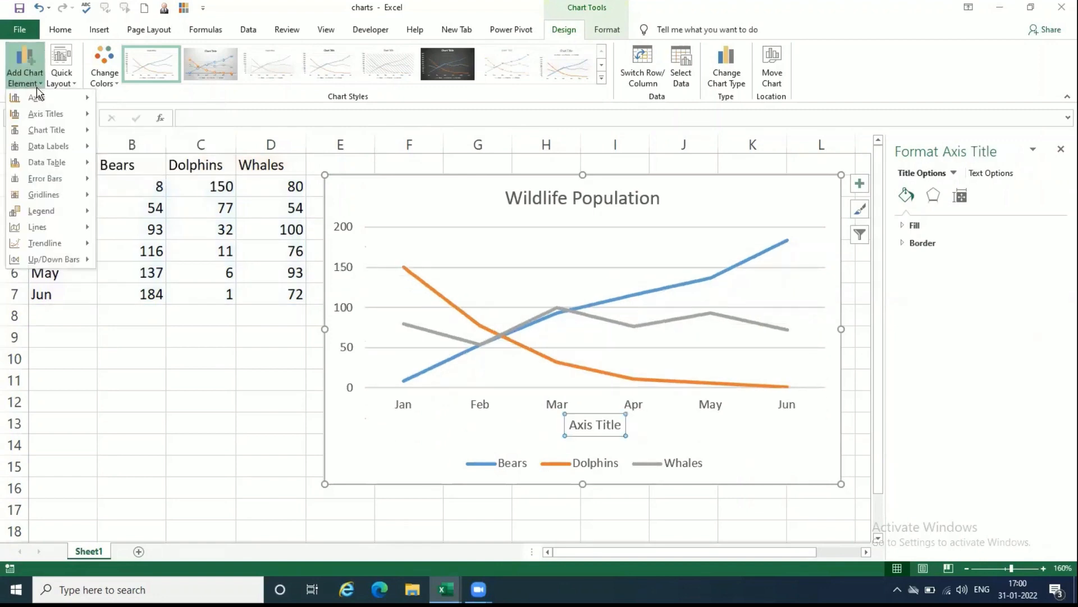
pyautogui.moveTo(48, 114)
pyautogui.click(163, 157)
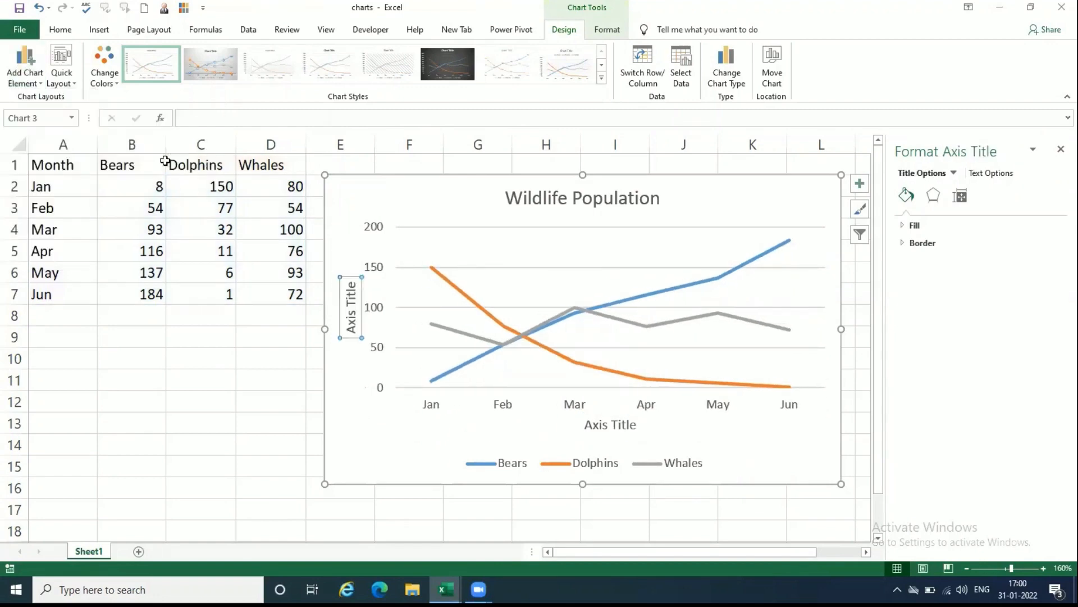
# Step: Replace the horizontal axis title's placeholder text with "Months"
pyautogui.click(612, 425)
pyautogui.doubleClick(612, 425)
pyautogui.tripleClick(611, 426)
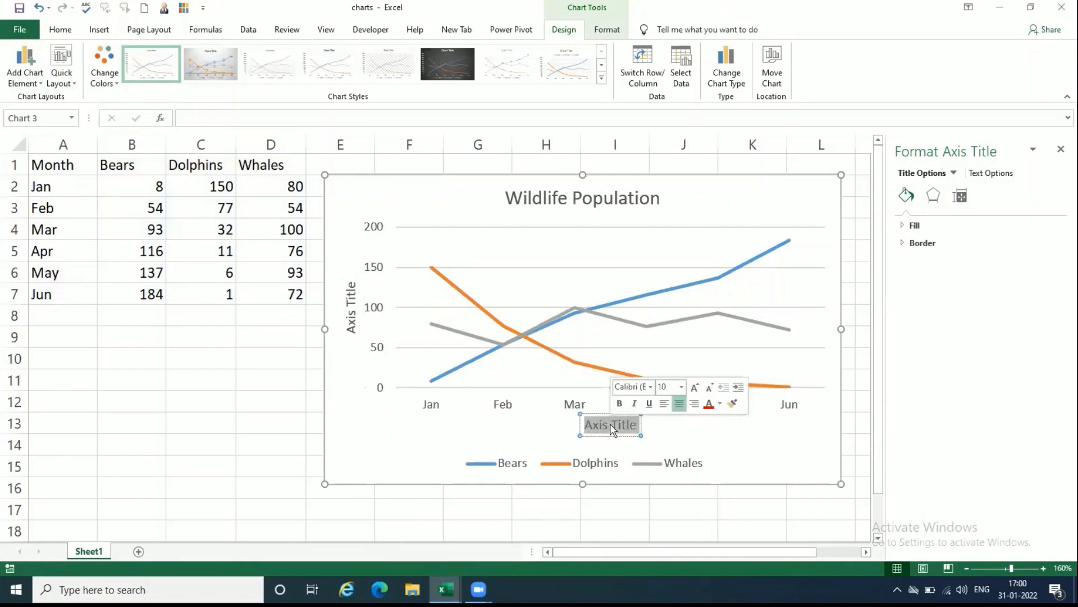
pyautogui.write('Months')
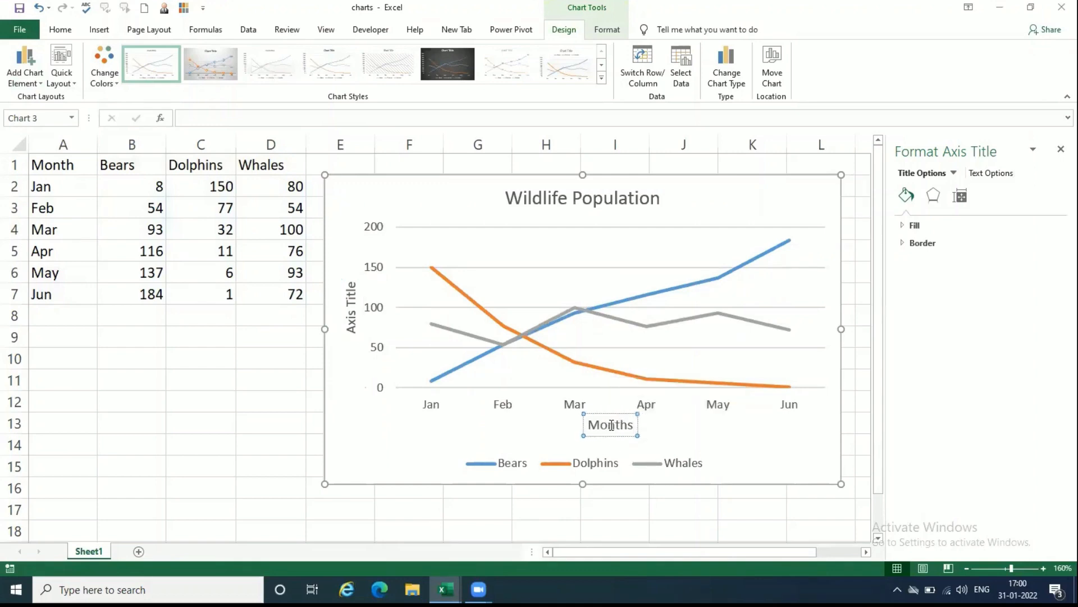
# Step: Replace the vertical axis title's placeholder text with "No of Survival"
pyautogui.doubleClick(355, 332)
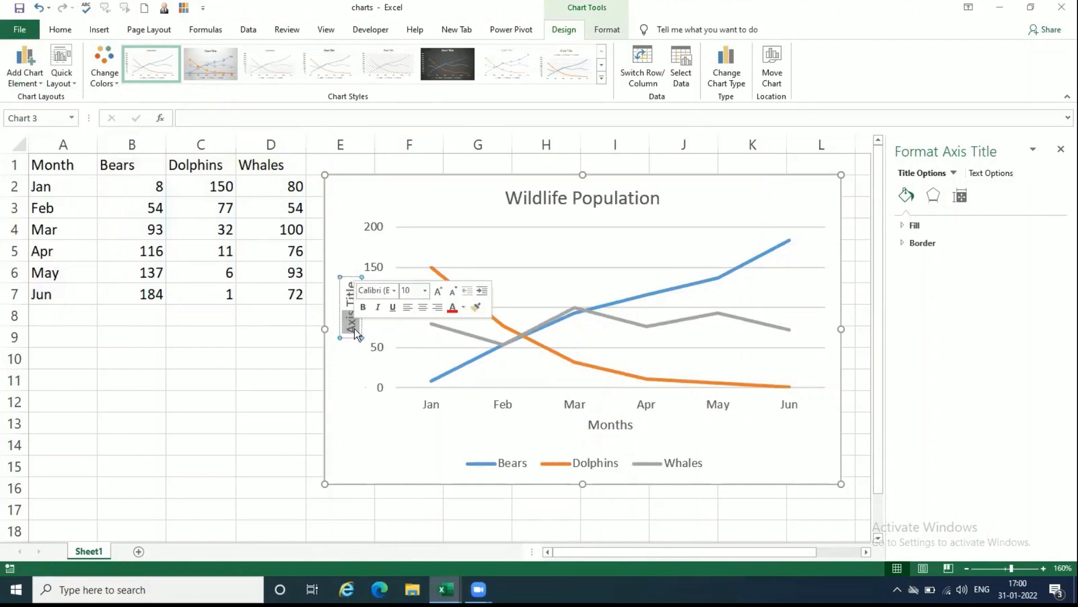
pyautogui.tripleClick(355, 333)
pyautogui.write('No')
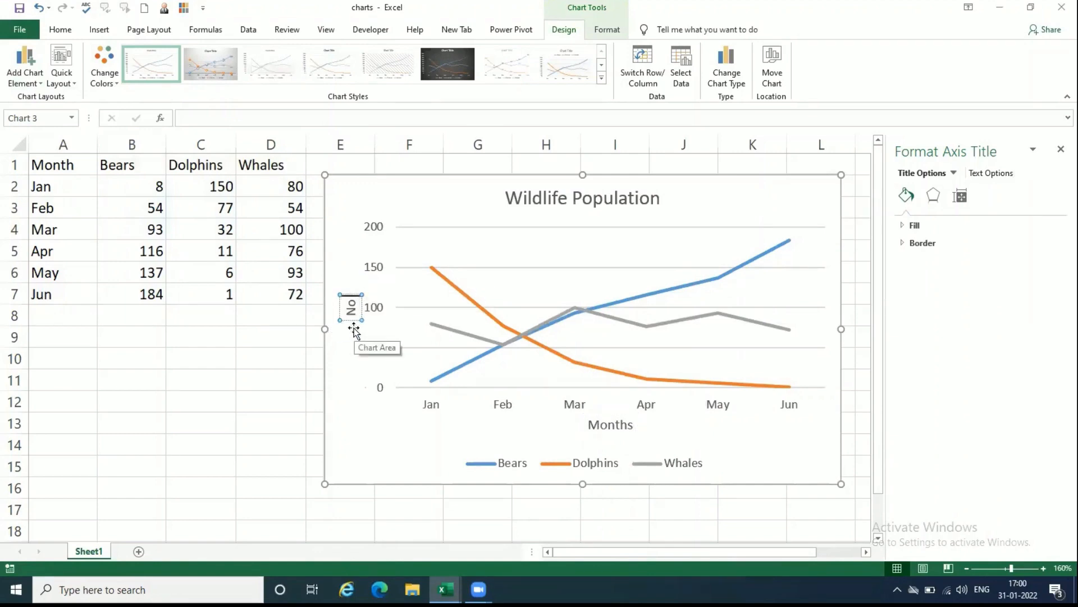
pyautogui.write(' of')
pyautogui.write('Surviv')
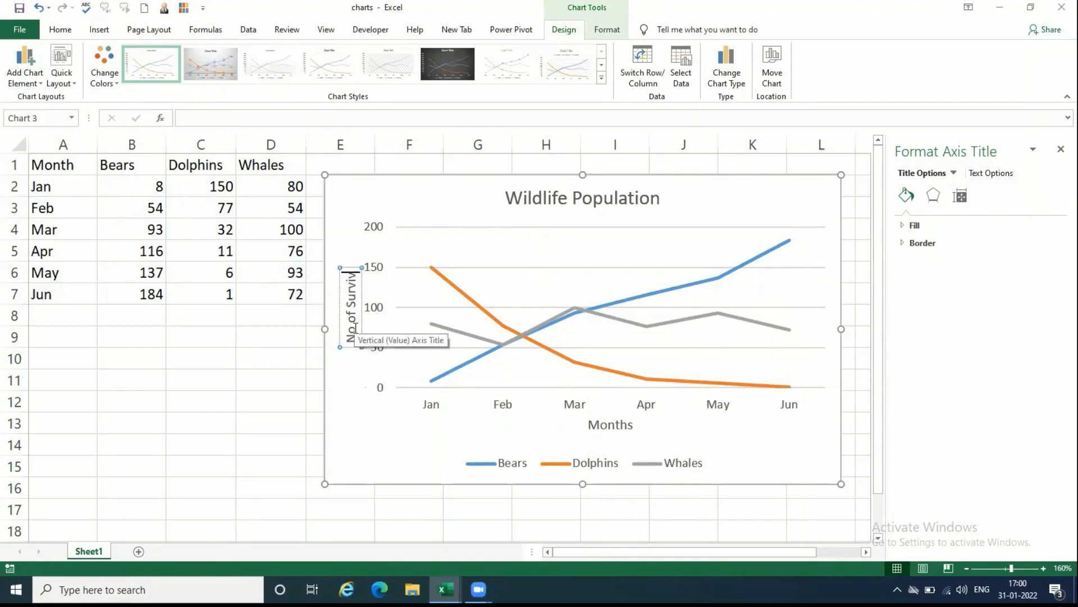
pyautogui.write('al')
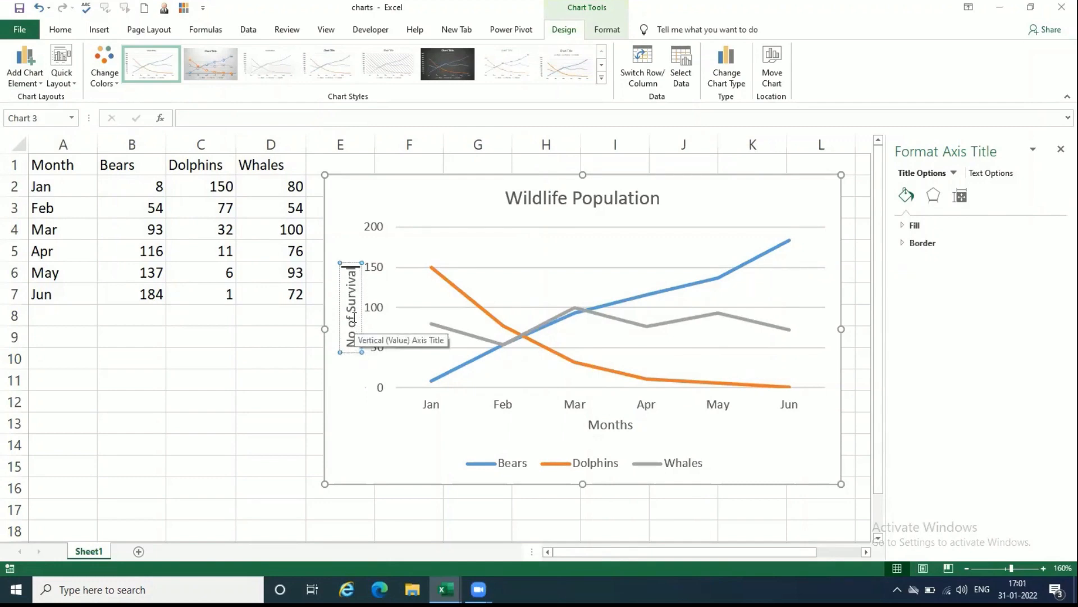
# Step: Shorten the vertical axis title to "Survival" and deselect the chart
pyautogui.click(351, 345)
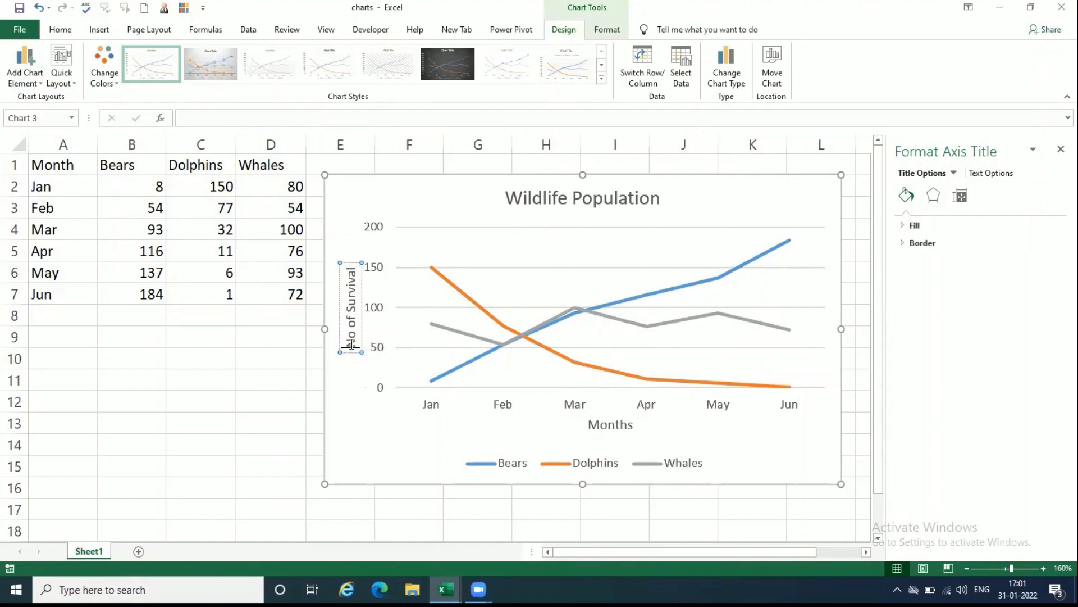
pyautogui.press('Delete')
pyautogui.press('Delete')
pyautogui.press('Delete')
pyautogui.press('Delete')
pyautogui.press('Delete')
pyautogui.press('Delete')
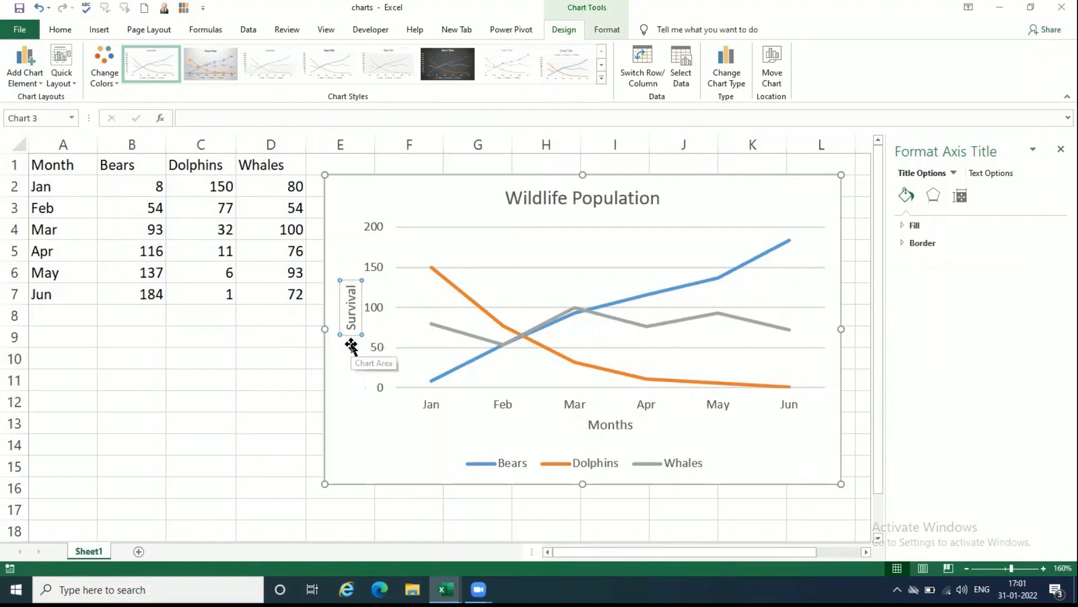
pyautogui.click(373, 472)
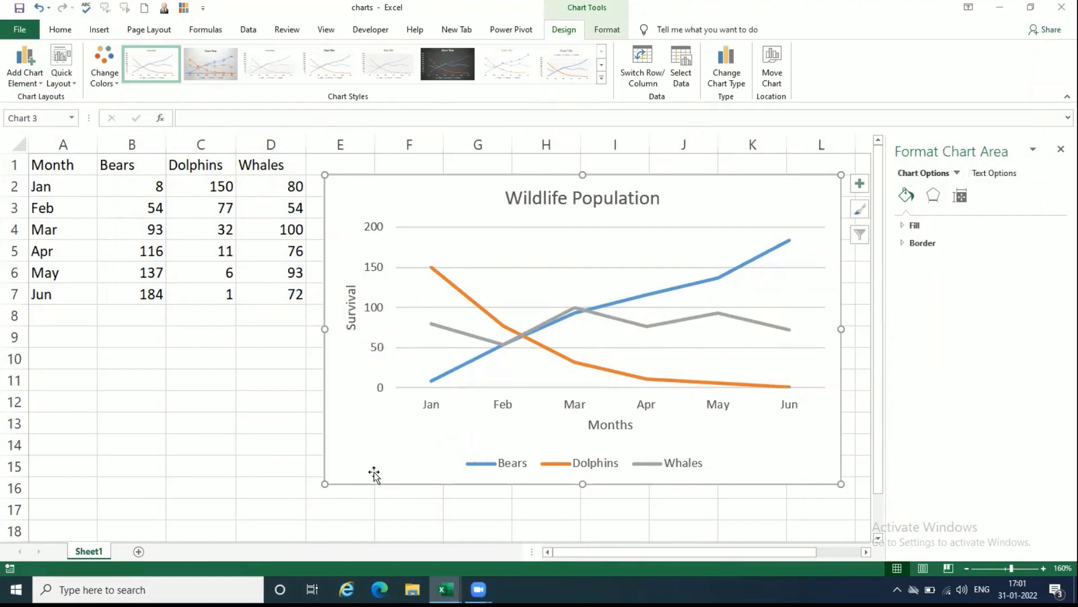
pyautogui.click(257, 438)
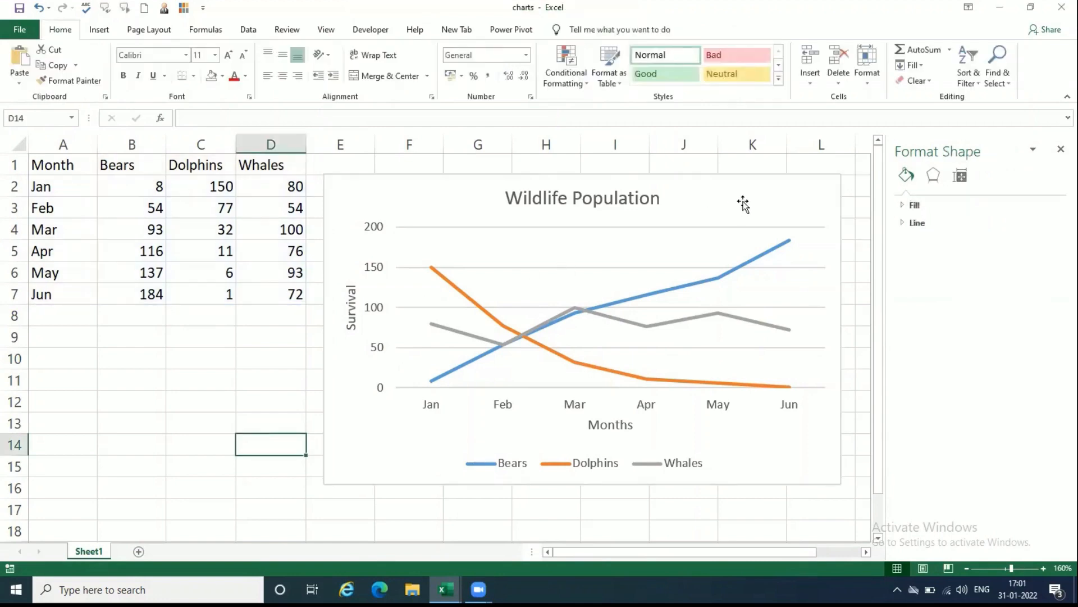
# Step: Add data labels above the points of all the line chart's series and nudge the chart slightly upward
pyautogui.click(744, 202)
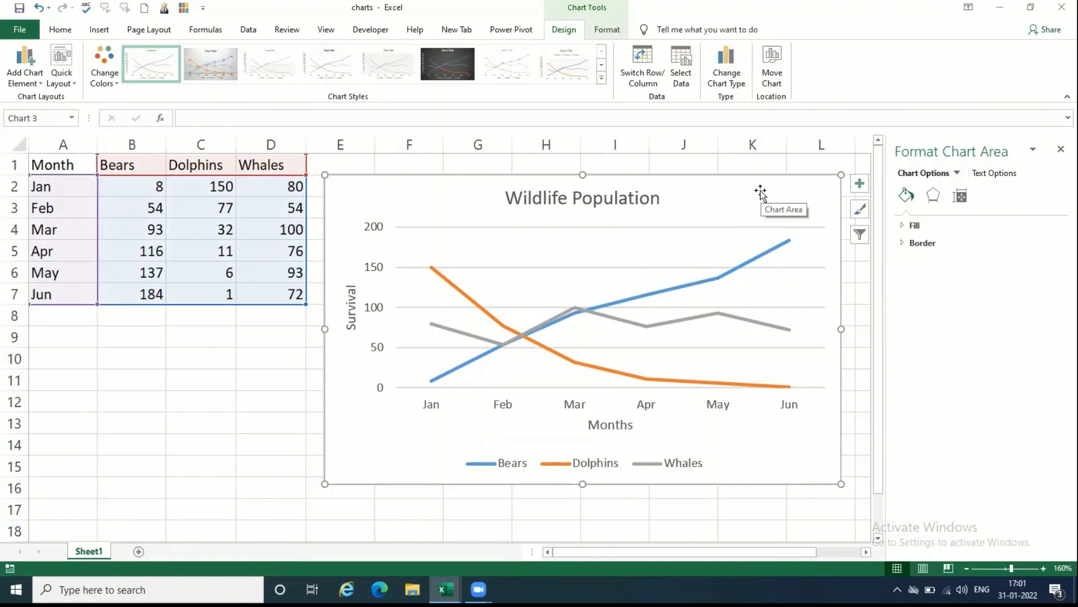
pyautogui.moveTo(761, 192); pyautogui.dragTo(760, 185)
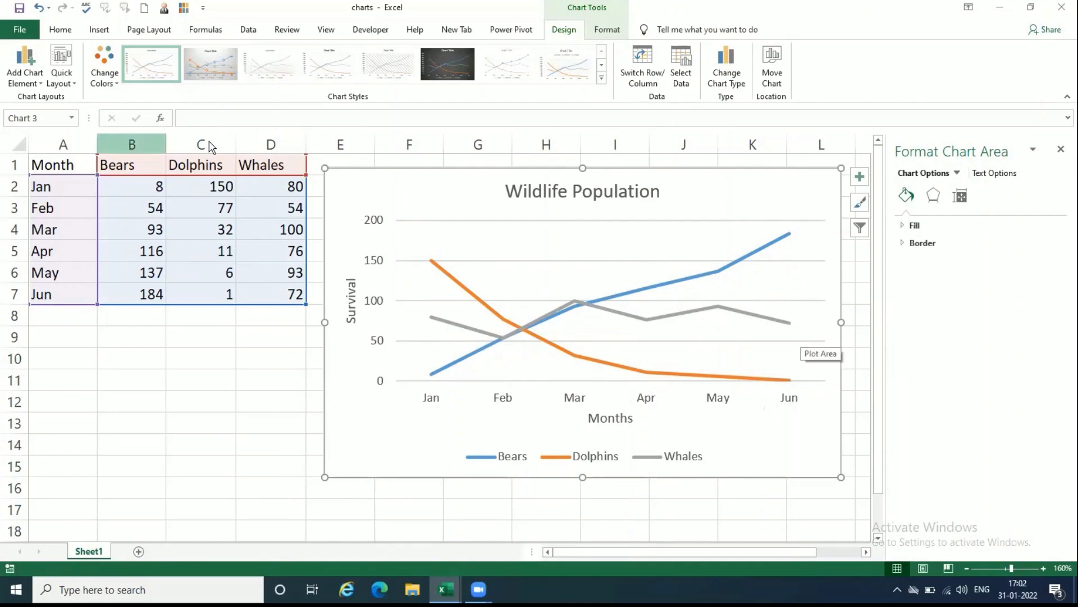
pyautogui.click(32, 77)
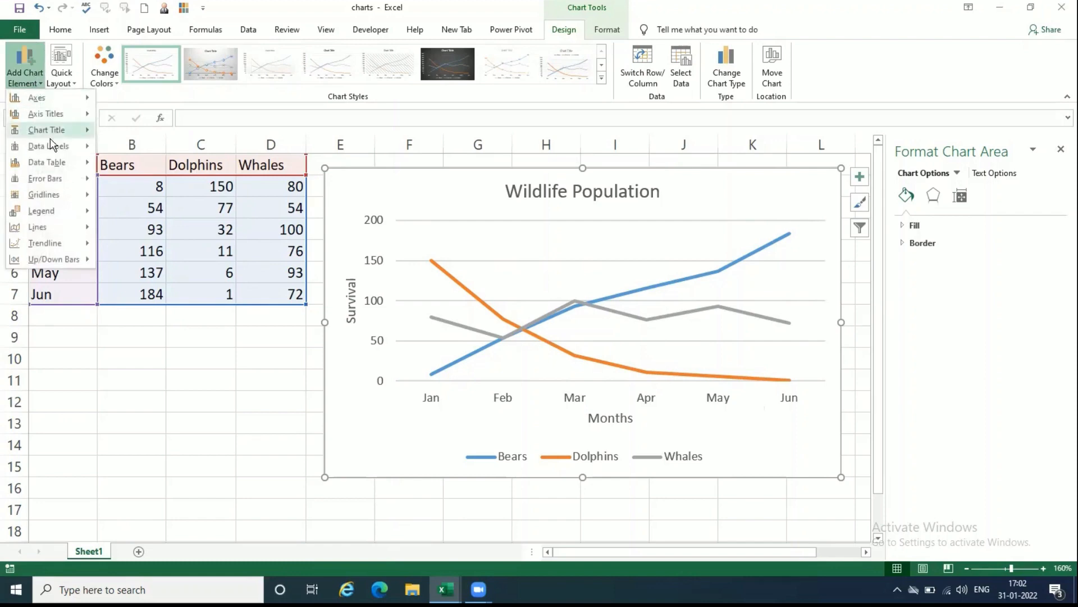
pyautogui.moveTo(55, 149)
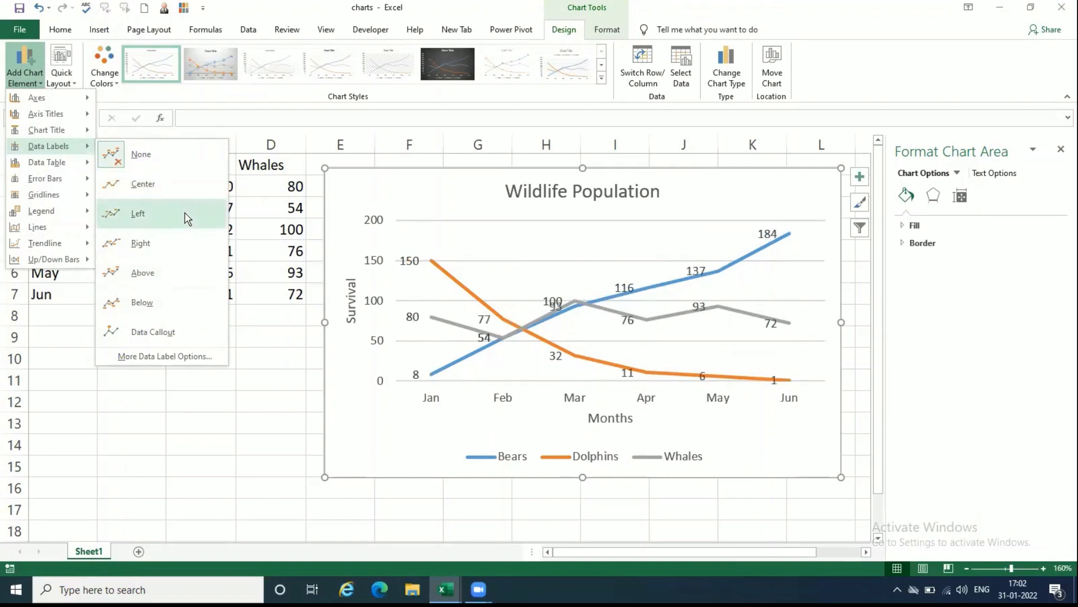
pyautogui.click(186, 279)
pyautogui.click(208, 437)
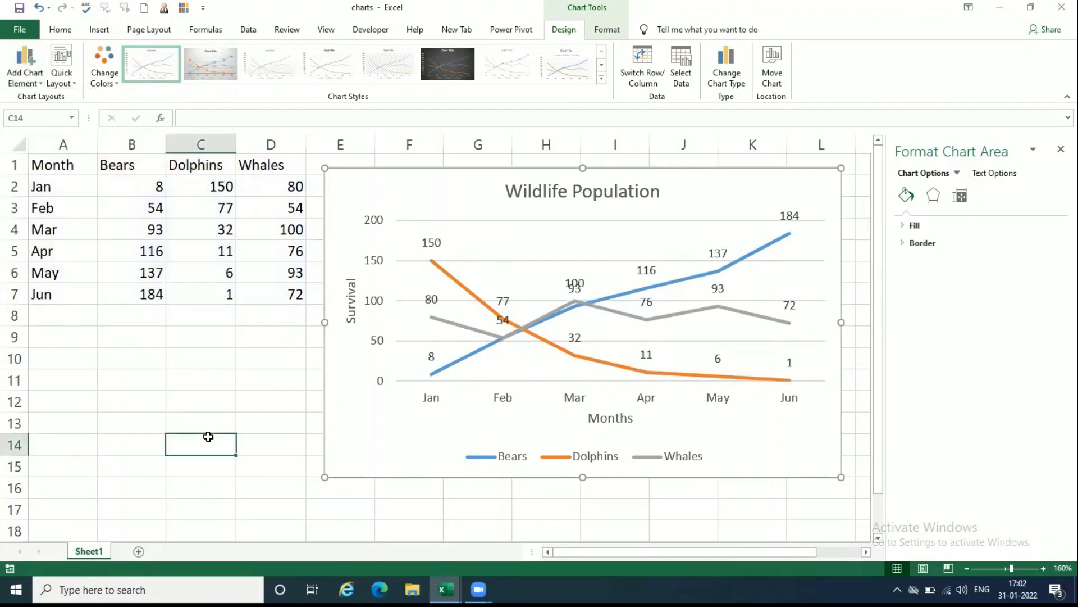
pyautogui.moveTo(749, 188); pyautogui.dragTo(749, 178)
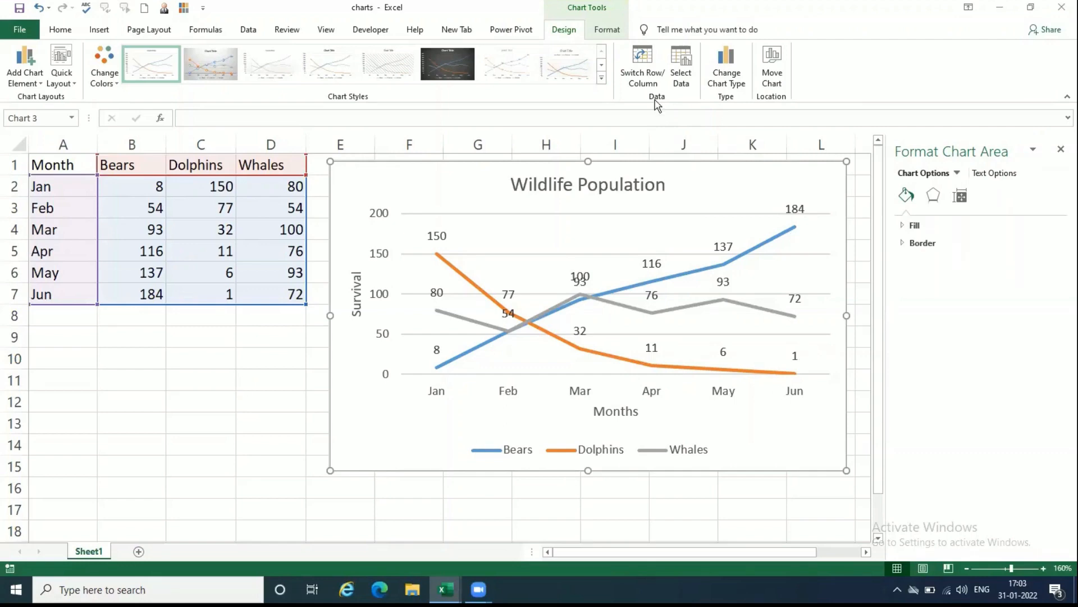
# Step: Delete the "Wildlife Population" line chart from the sheet
pyautogui.click(287, 380)
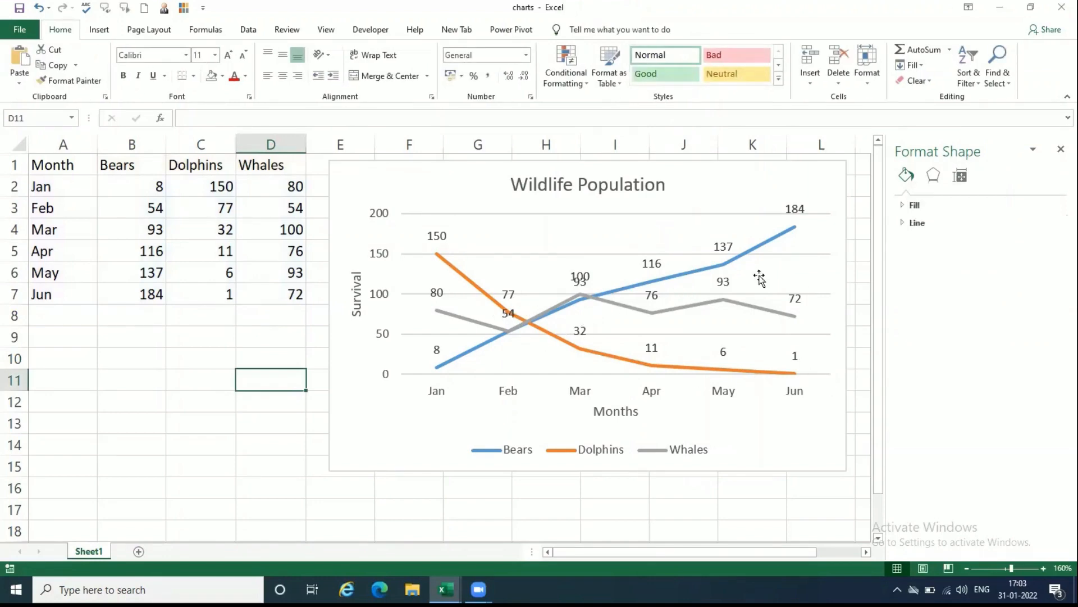
pyautogui.click(827, 181)
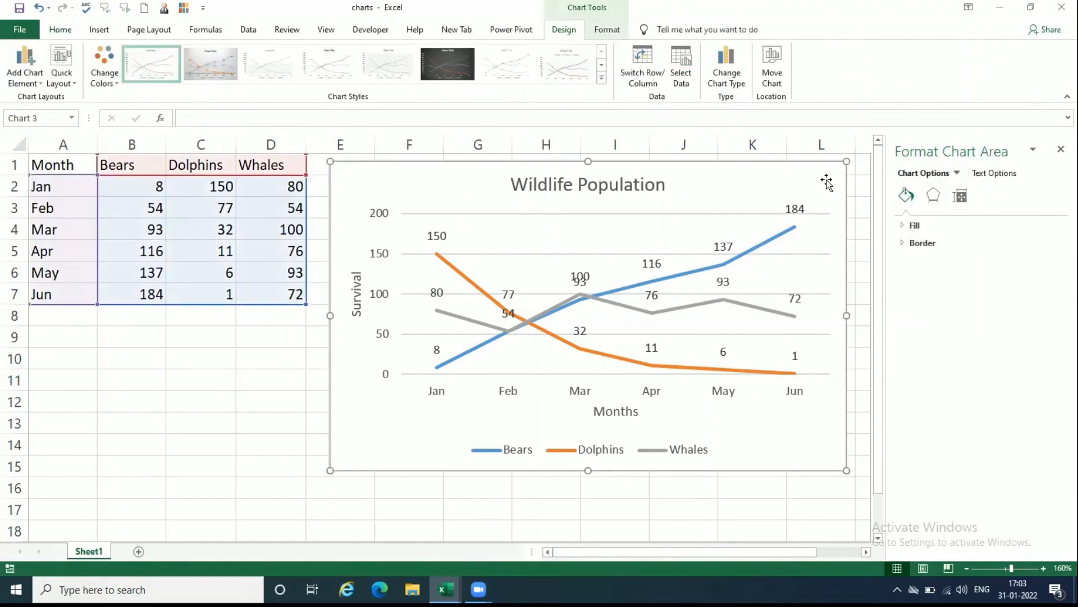
pyautogui.press('Delete')
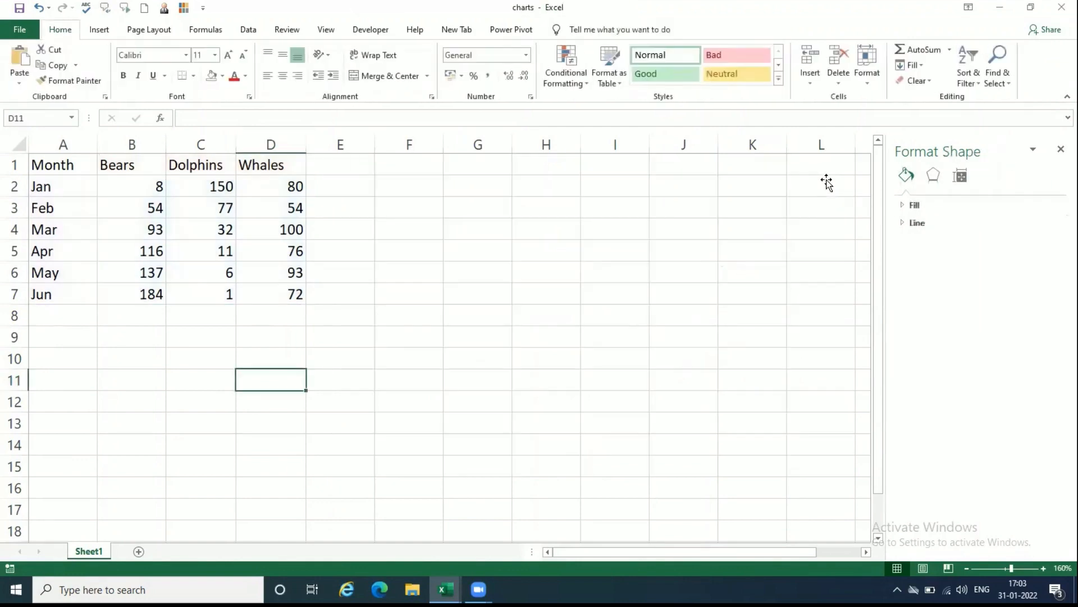
# Step: Insert the recommended Stacked Area chart for A1:D7 and move it beside the table, clear of the Whales column
pyautogui.click(60, 182)
pyautogui.moveTo(60, 168); pyautogui.dragTo(274, 289)
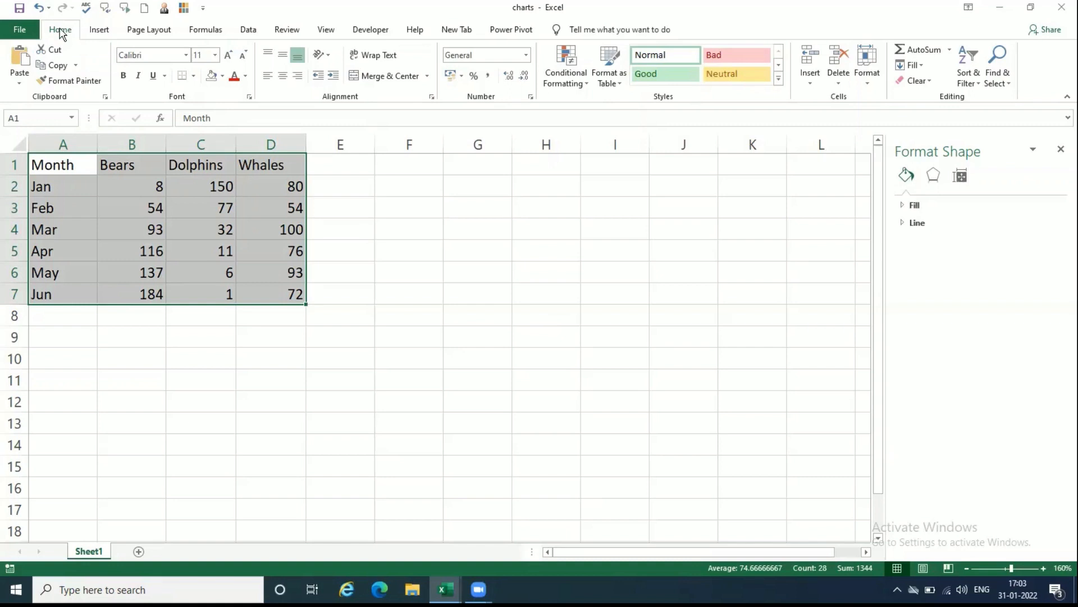
pyautogui.click(97, 29)
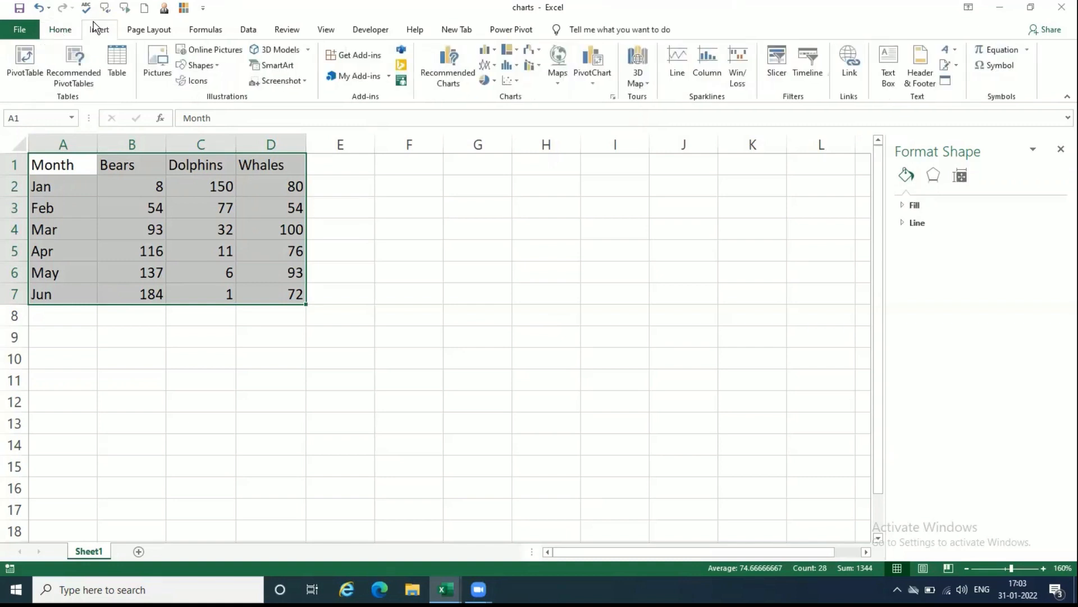
pyautogui.click(431, 66)
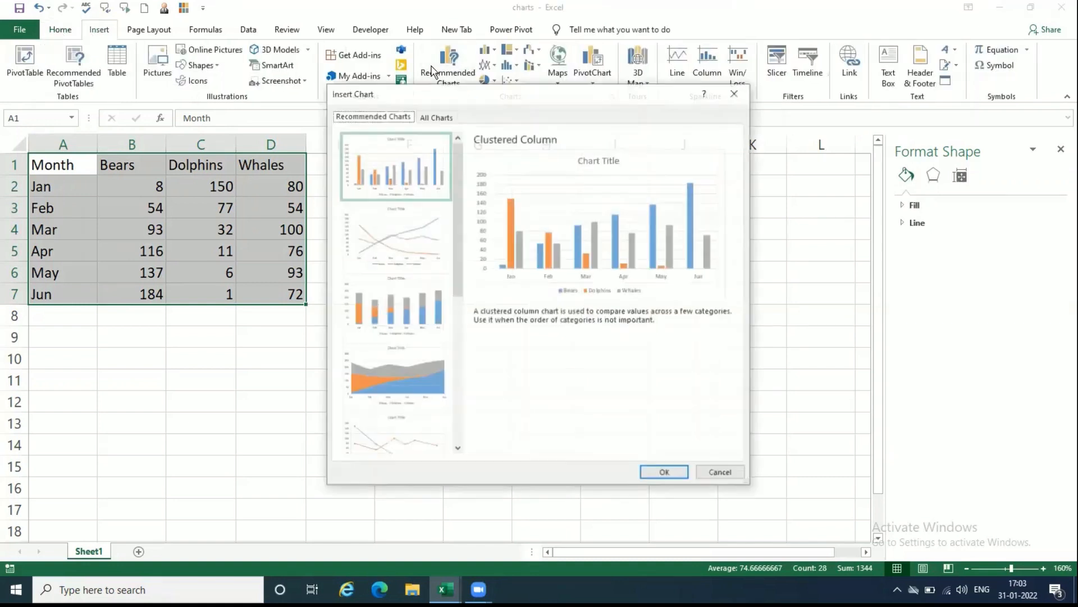
pyautogui.click(425, 389)
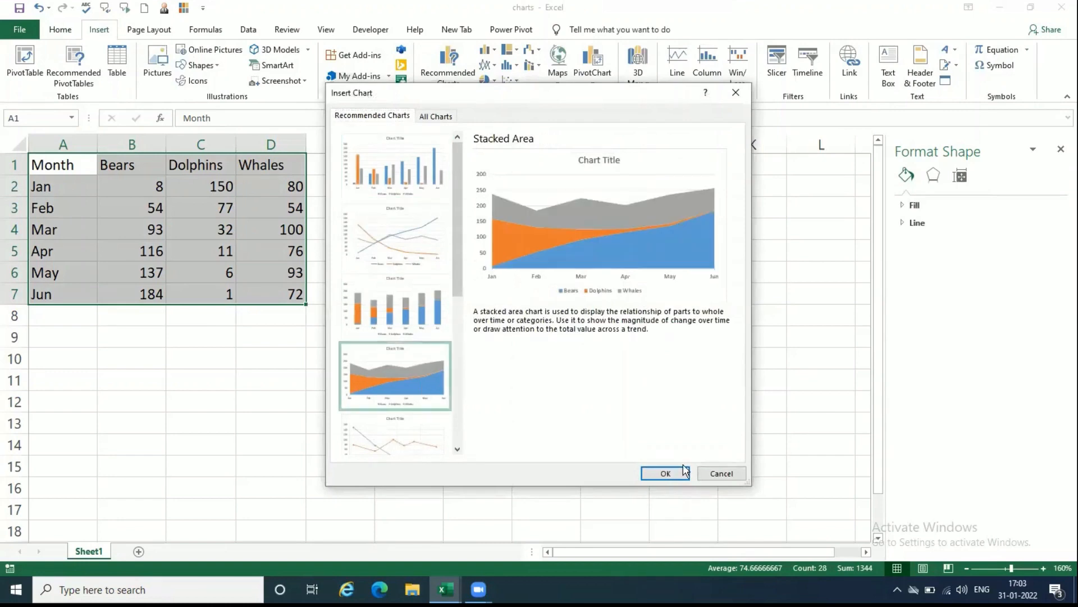
pyautogui.click(666, 473)
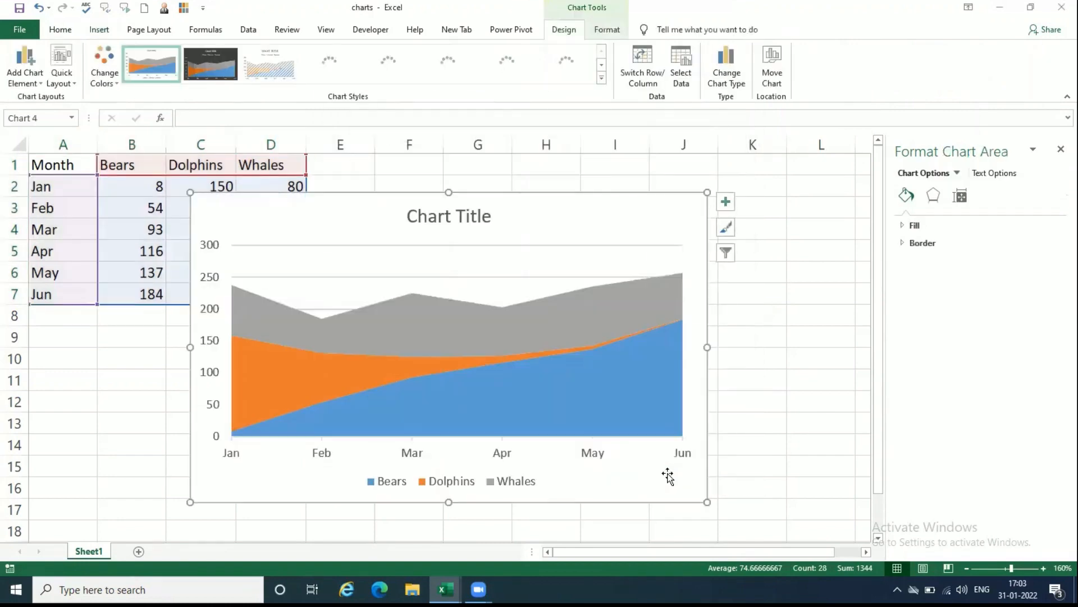
pyautogui.moveTo(573, 212); pyautogui.dragTo(716, 196)
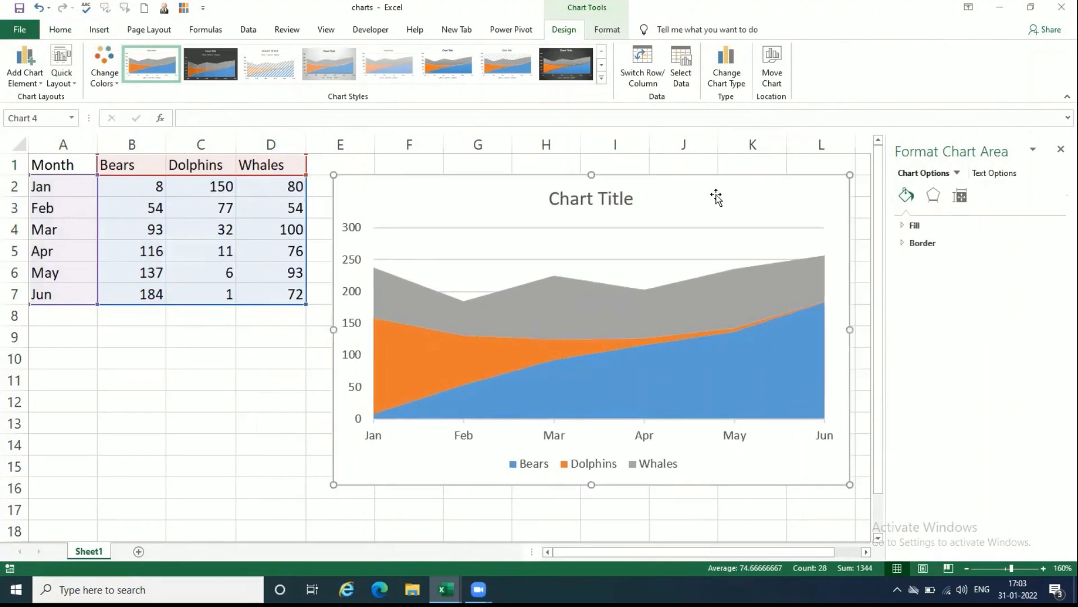
# Step: Show data labels on all series of the stacked area chart
pyautogui.click(25, 78)
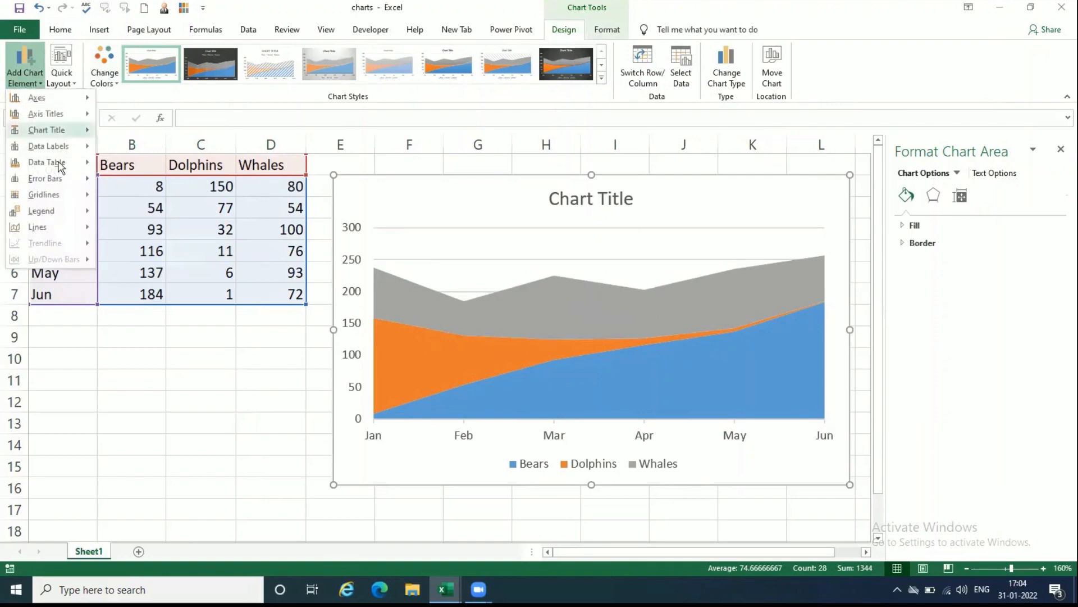
pyautogui.moveTo(58, 146)
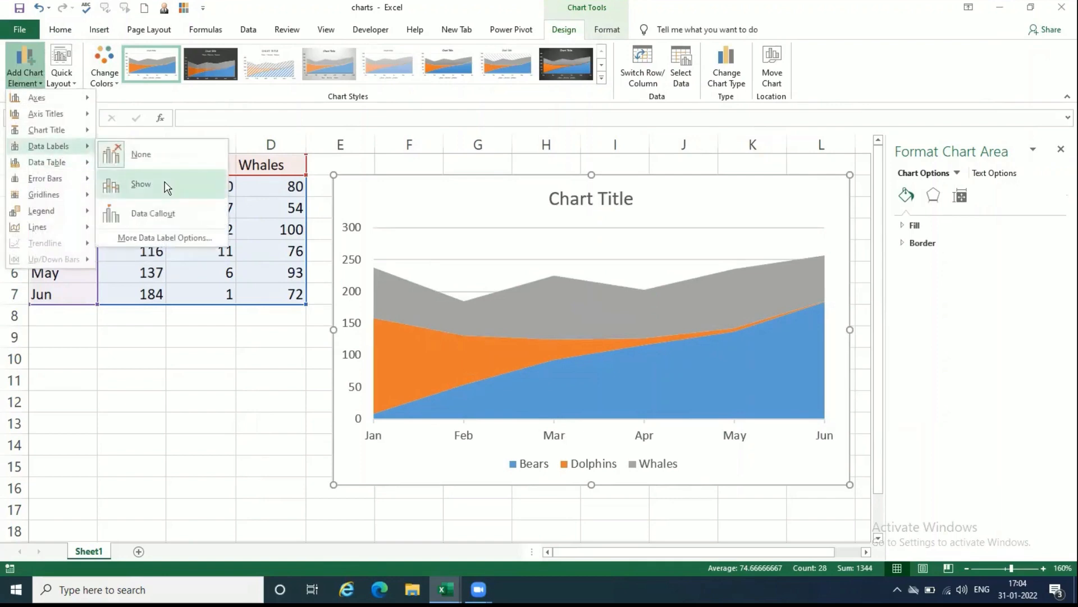
pyautogui.click(167, 188)
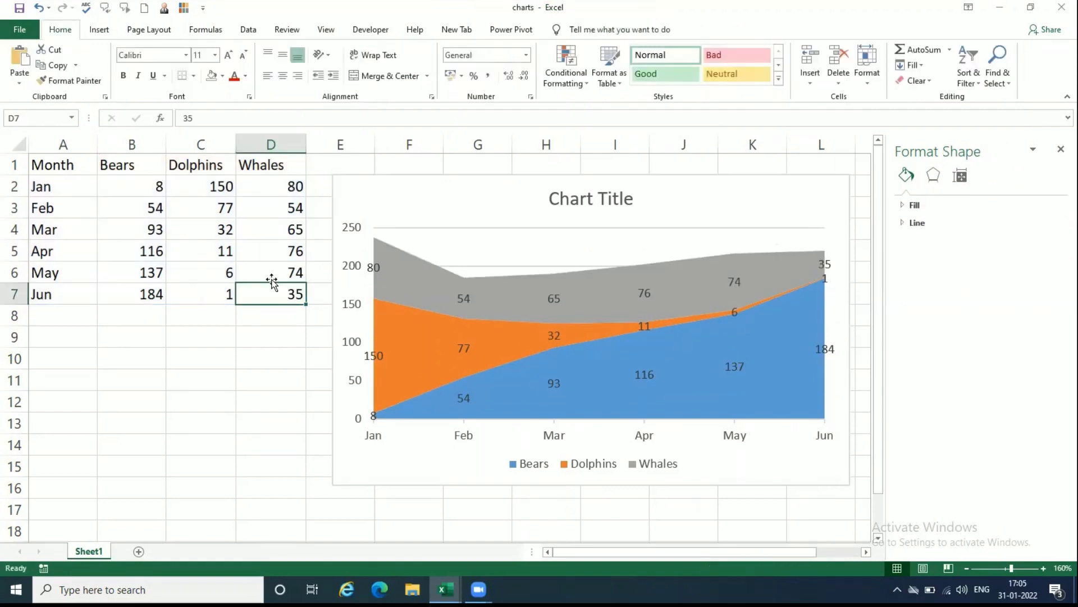
# Step: Insert the recommended Line chart for the table data in A1:D7
pyautogui.click(477, 188)
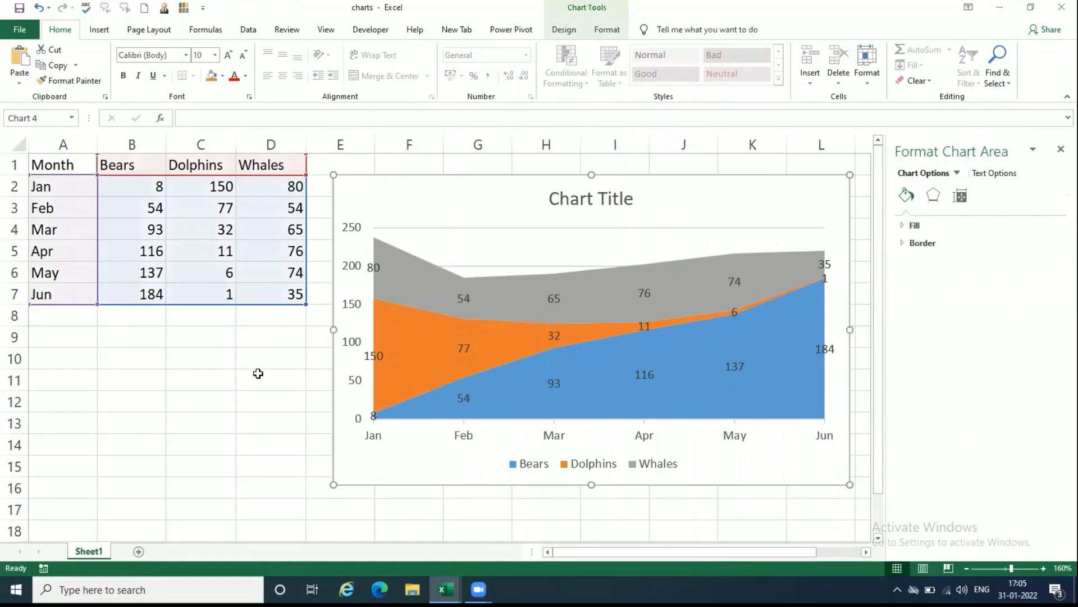
pyautogui.click(258, 374)
pyautogui.moveTo(58, 170); pyautogui.dragTo(282, 298)
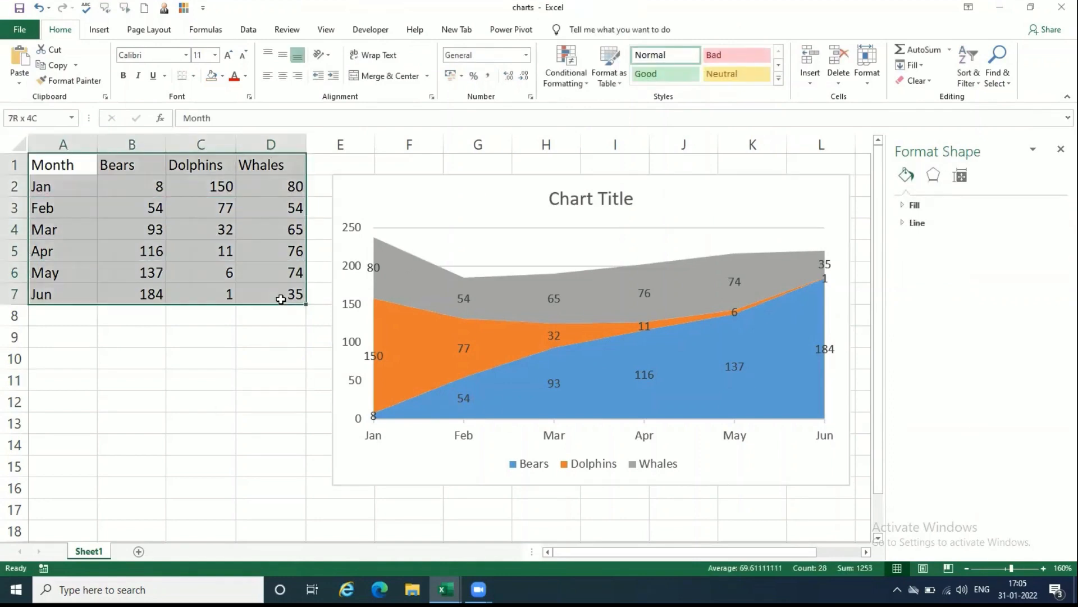
pyautogui.click(99, 29)
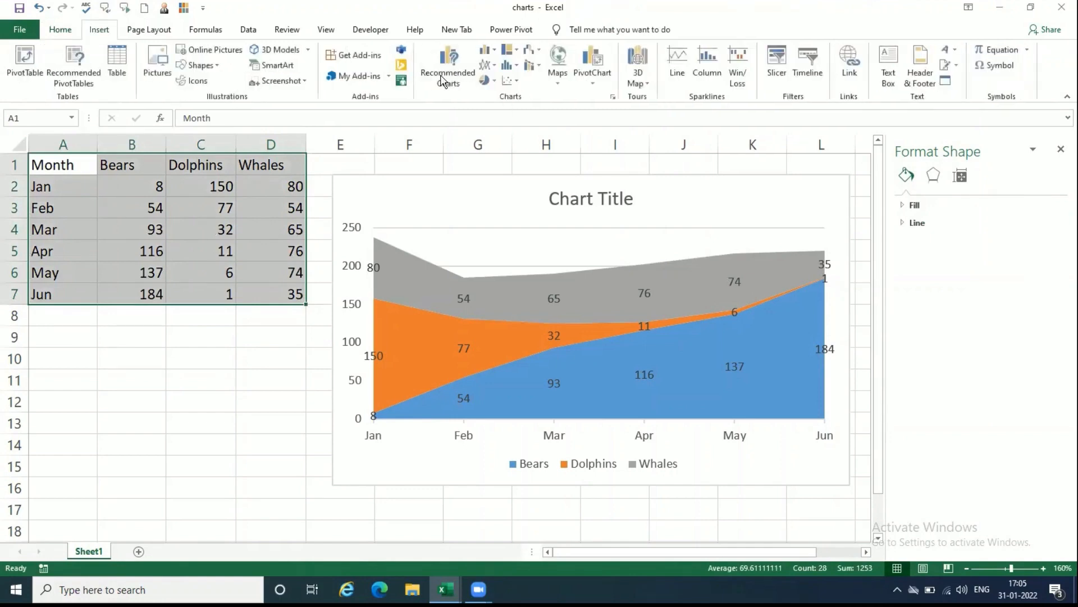
pyautogui.click(385, 236)
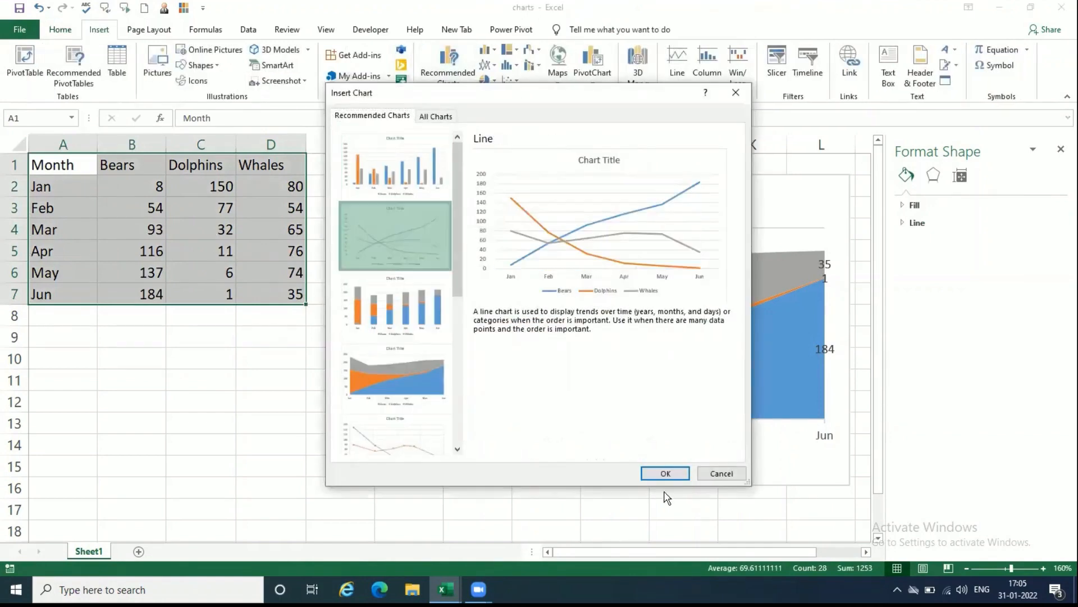
pyautogui.click(662, 471)
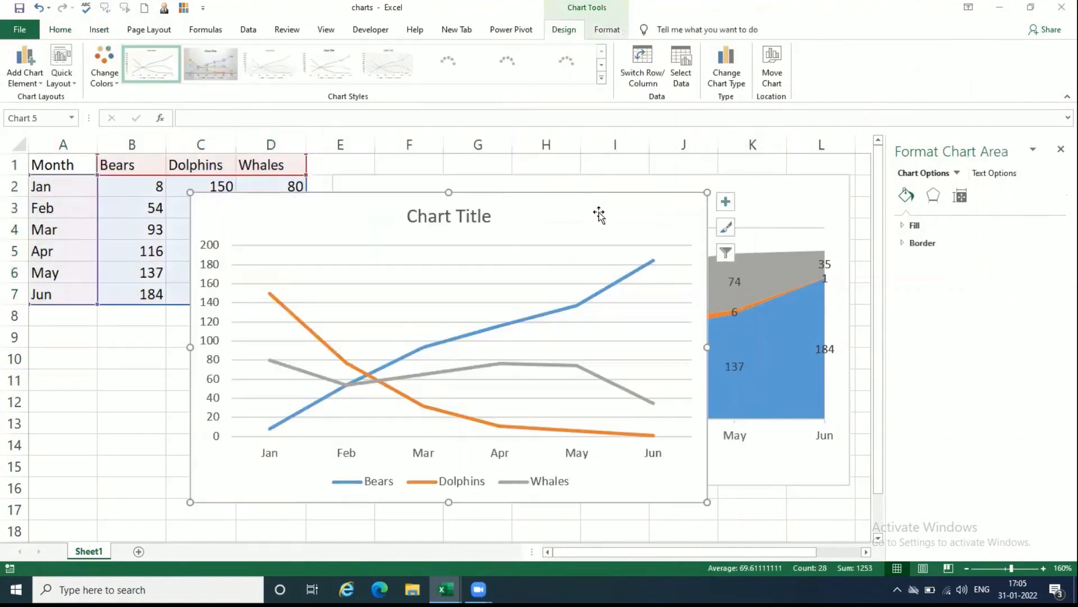
# Step: Shrink the new line chart to about two thirds of its width and place it below the table
pyautogui.moveTo(599, 212); pyautogui.dragTo(513, 243)
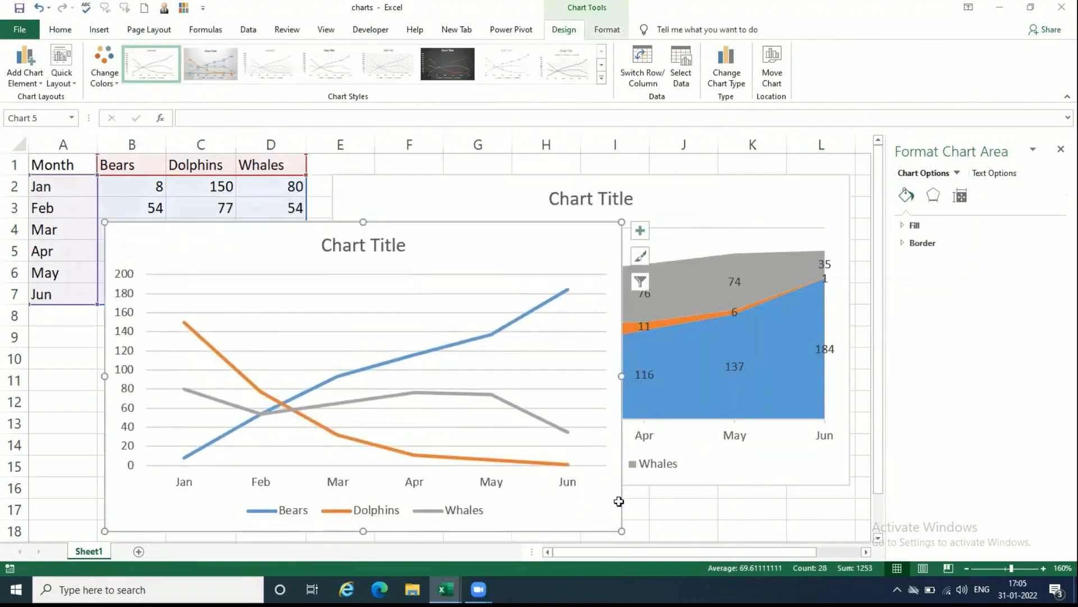
pyautogui.moveTo(621, 529); pyautogui.dragTo(438, 421)
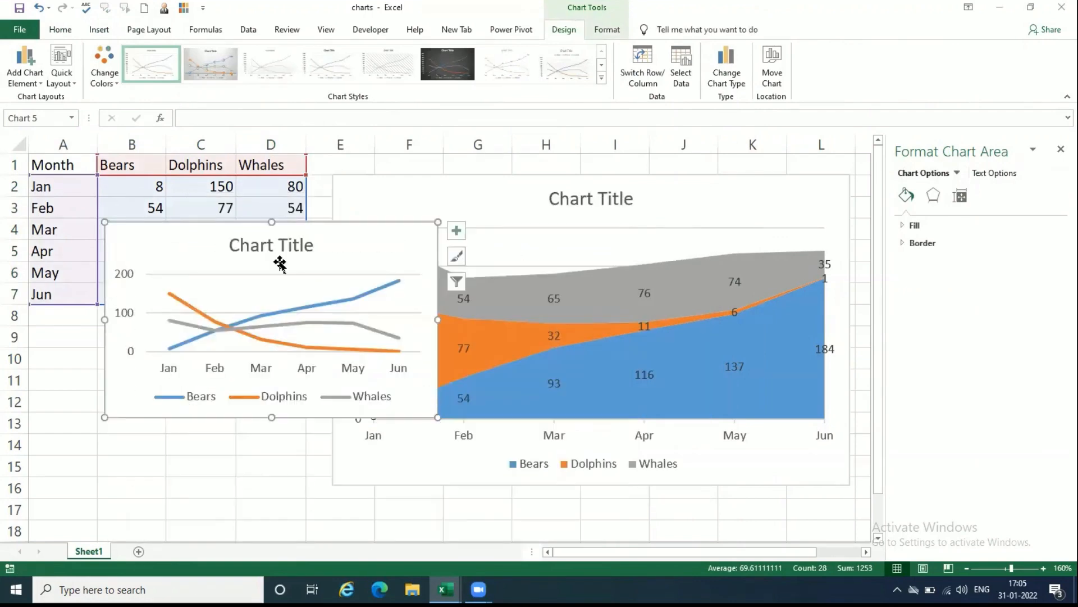
pyautogui.moveTo(330, 255); pyautogui.dragTo(324, 337)
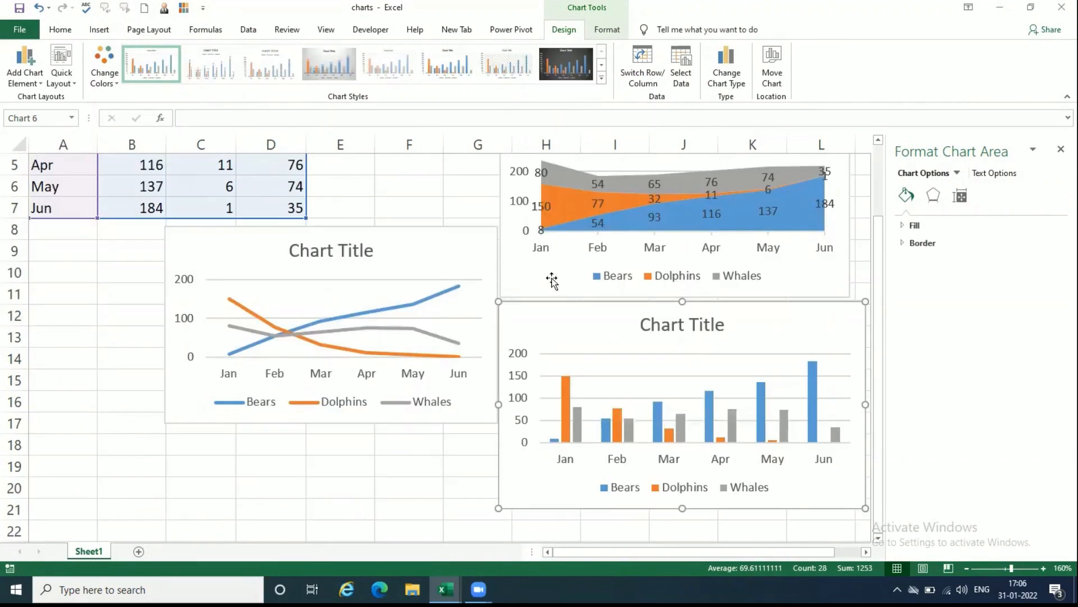
pyautogui.click(565, 272)
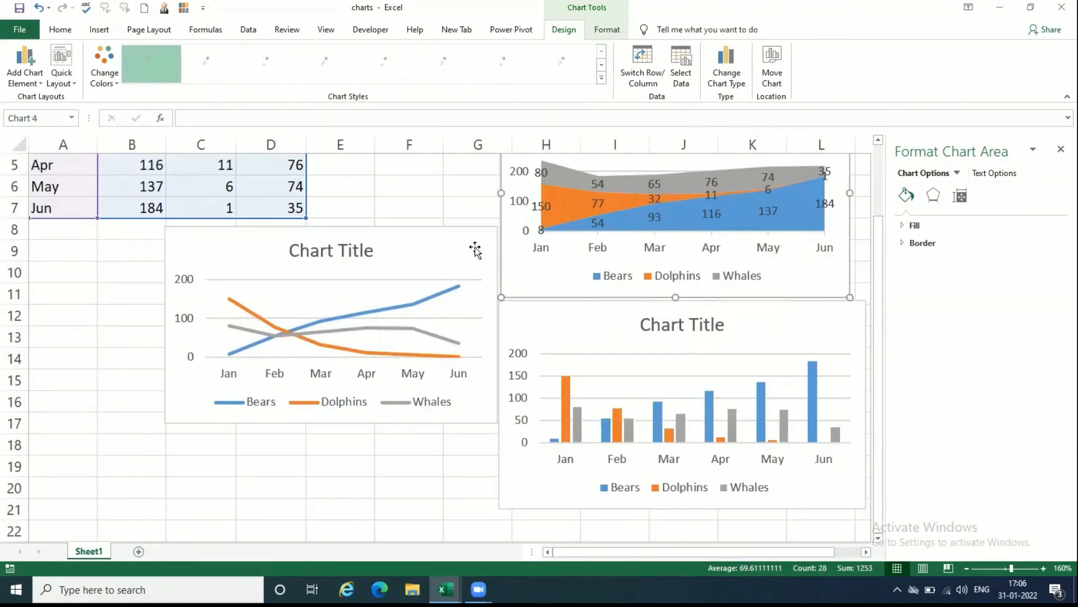
# Step: Add Outside End data labels to all series of the clustered column chart
pyautogui.click(609, 332)
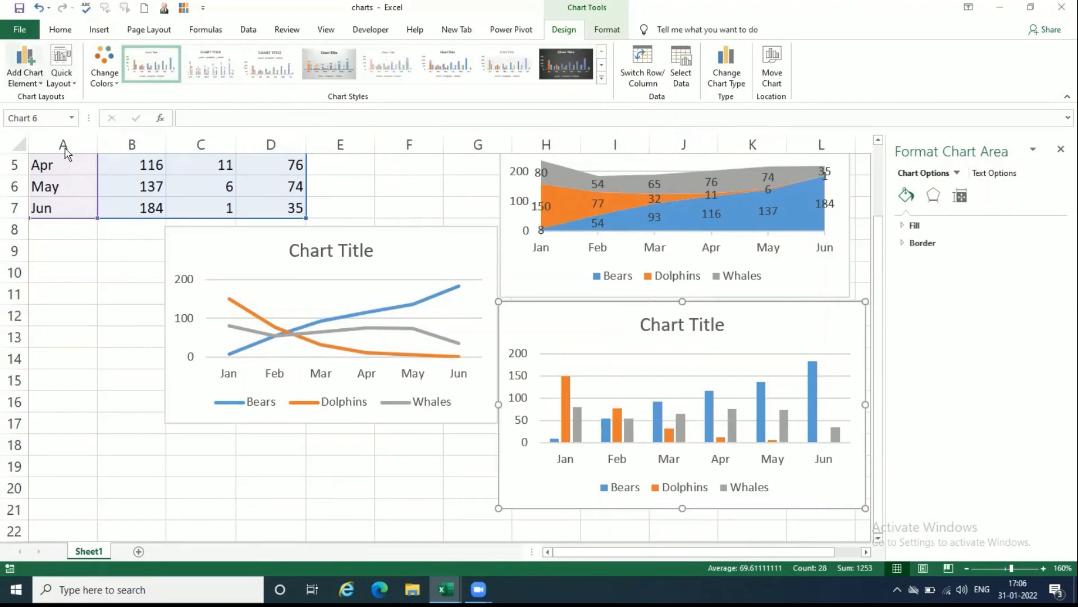
pyautogui.click(40, 79)
pyautogui.moveTo(62, 146)
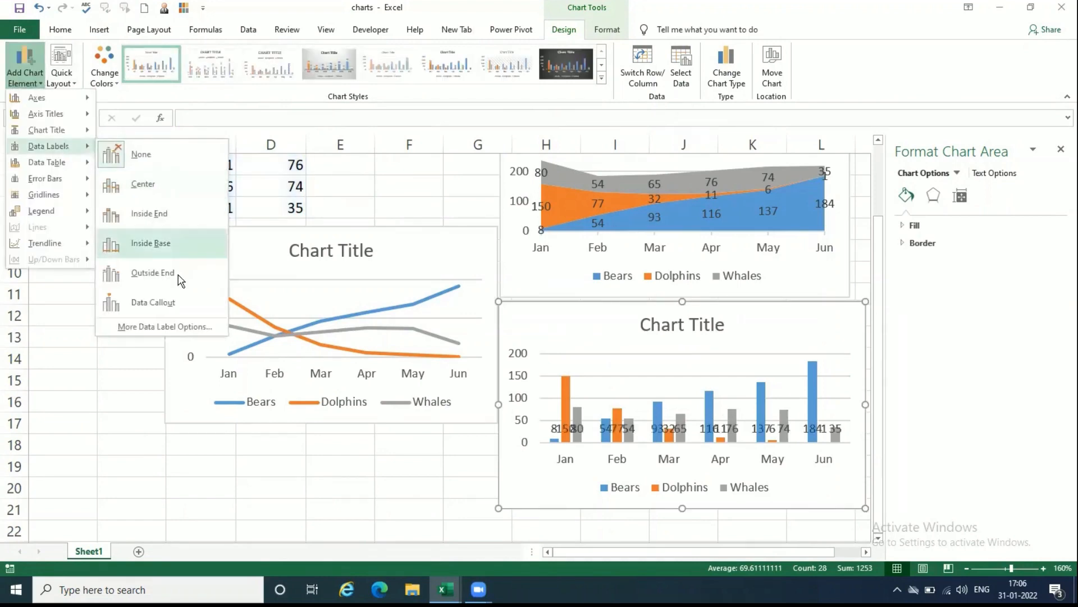
pyautogui.click(147, 273)
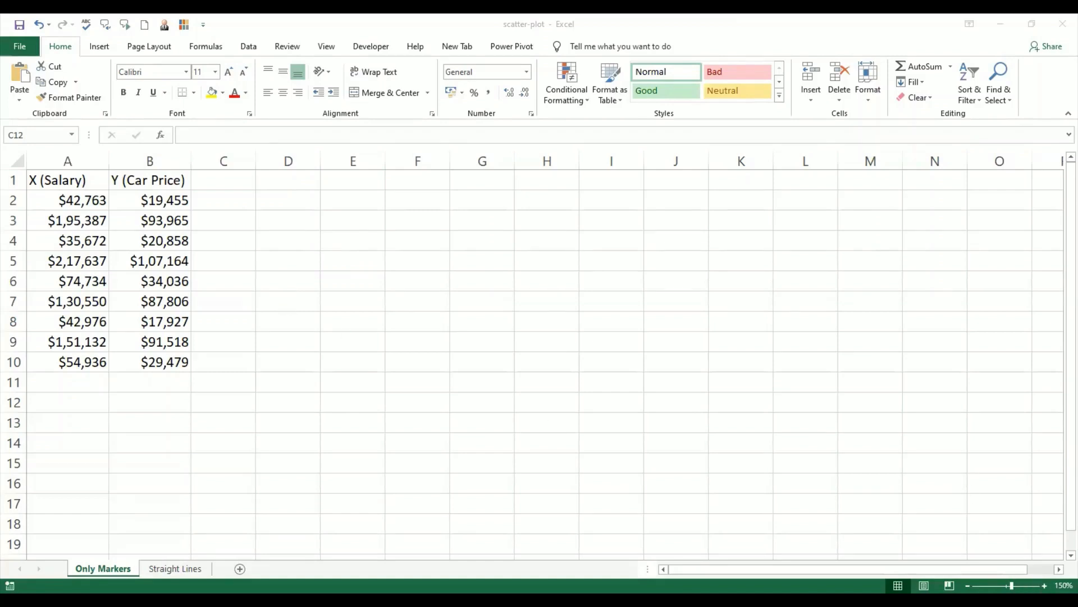
# Step: Insert a markers-only Scatter chart for A1:B10 on the Only Markers sheet of the scatter-plot workbook, then deselect it
pyautogui.click(1044, 586)
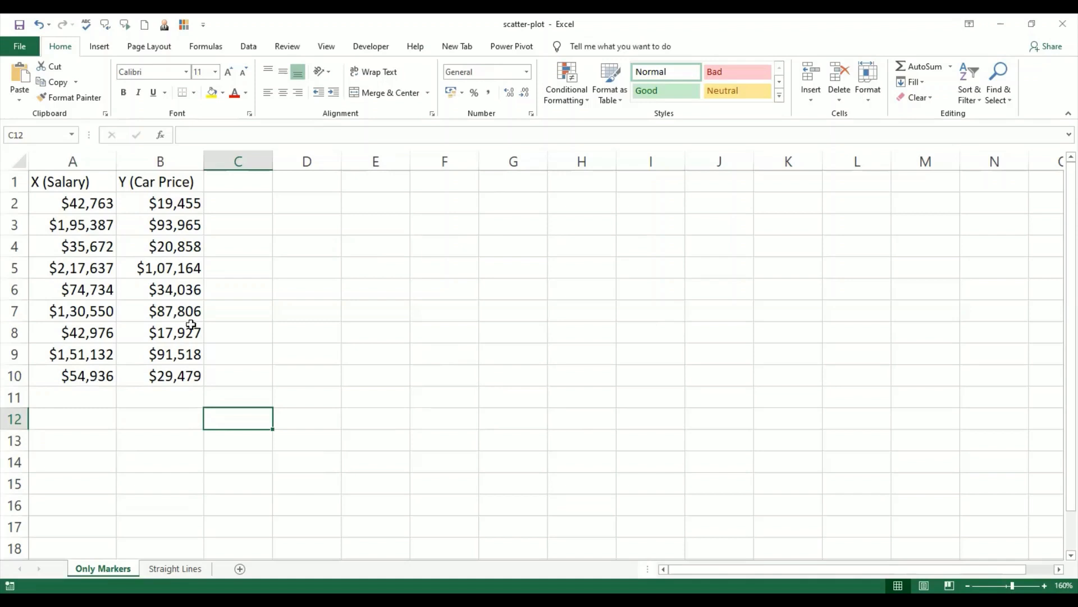
pyautogui.click(82, 181)
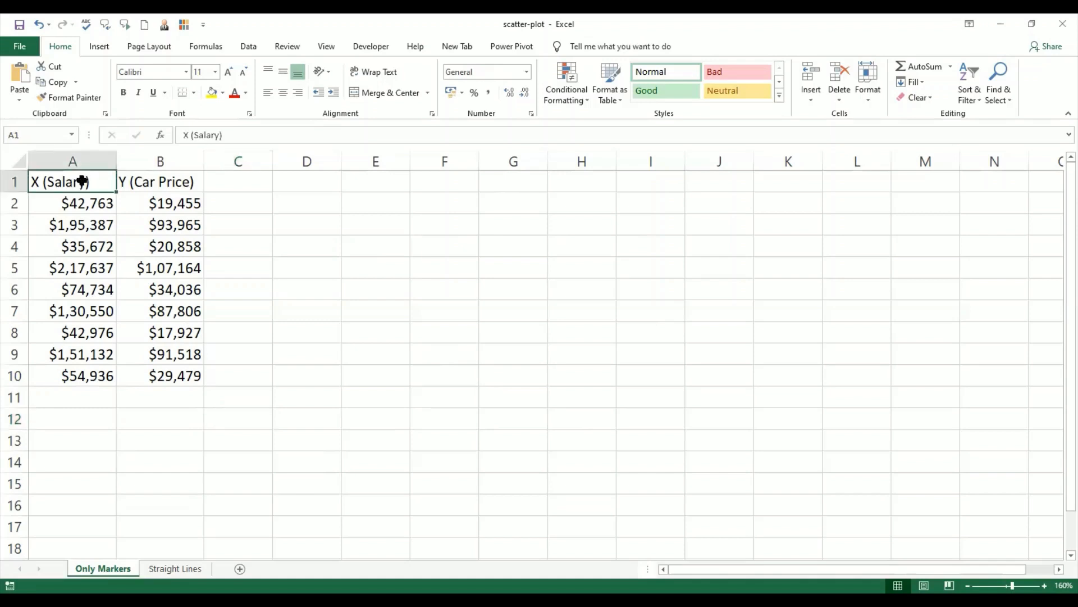
pyautogui.keyDown('shift'); pyautogui.click(161, 373); pyautogui.keyUp('shift')
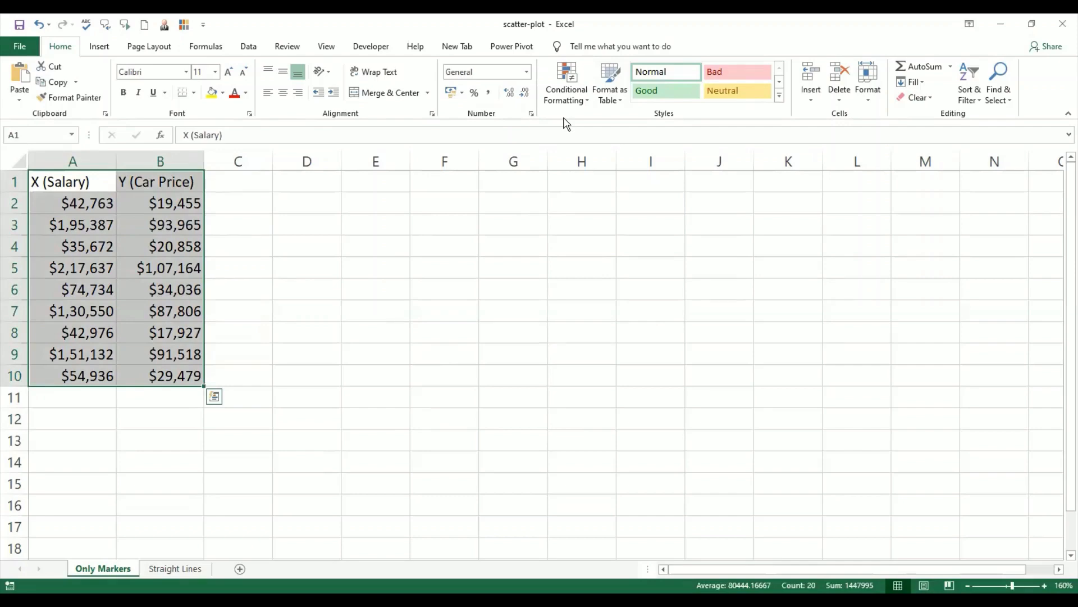
pyautogui.click(101, 47)
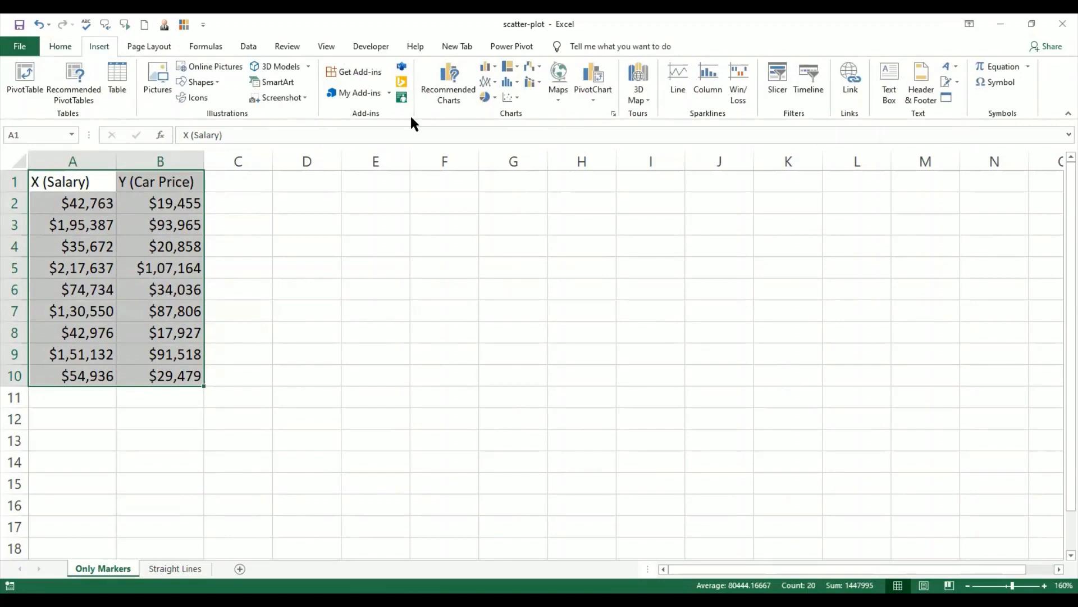
pyautogui.click(511, 98)
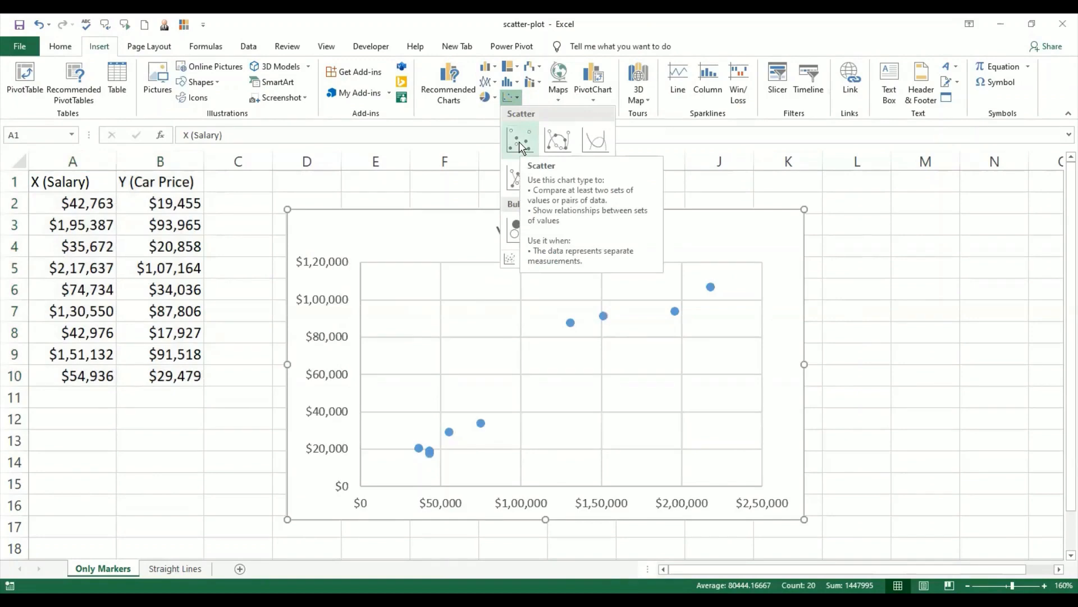
pyautogui.click(520, 147)
pyautogui.click(892, 444)
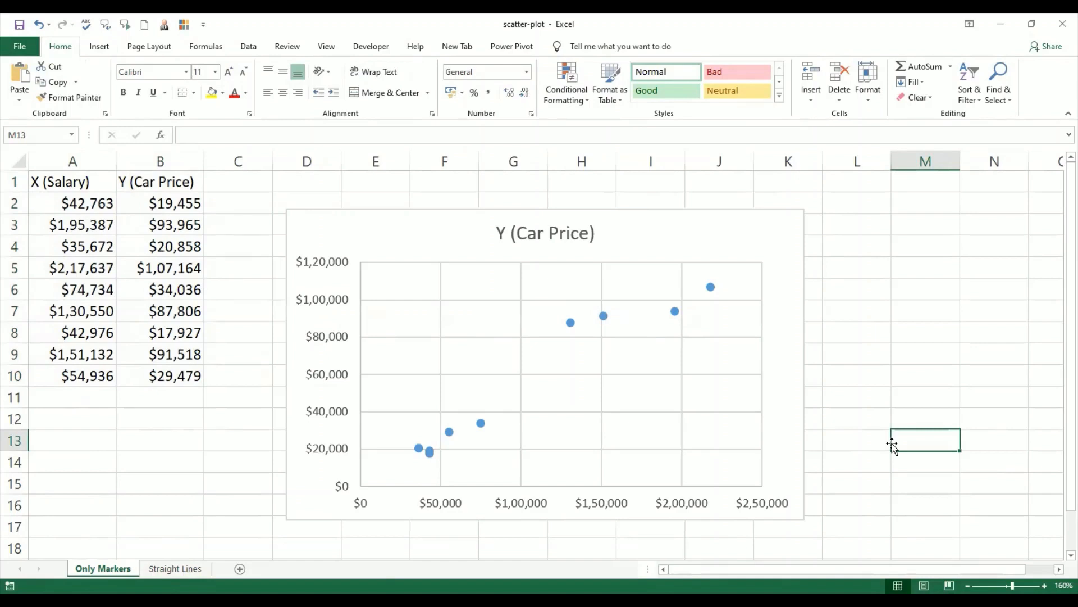
pyautogui.click(852, 396)
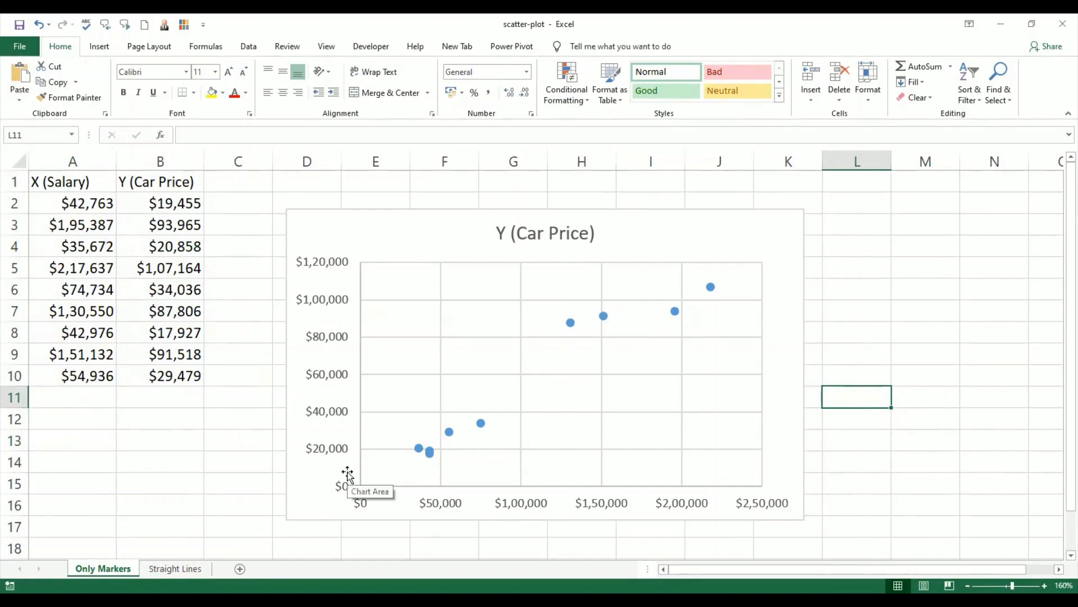
# Step: Add primary horizontal and primary vertical axis titles to the car price scatter chart
pyautogui.click(472, 228)
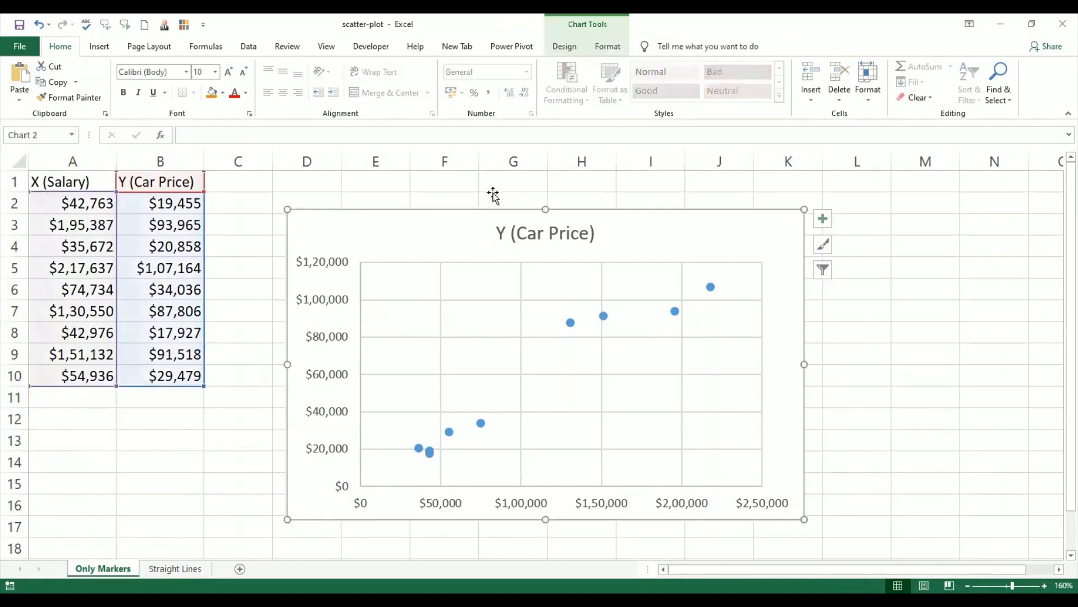
pyautogui.click(576, 49)
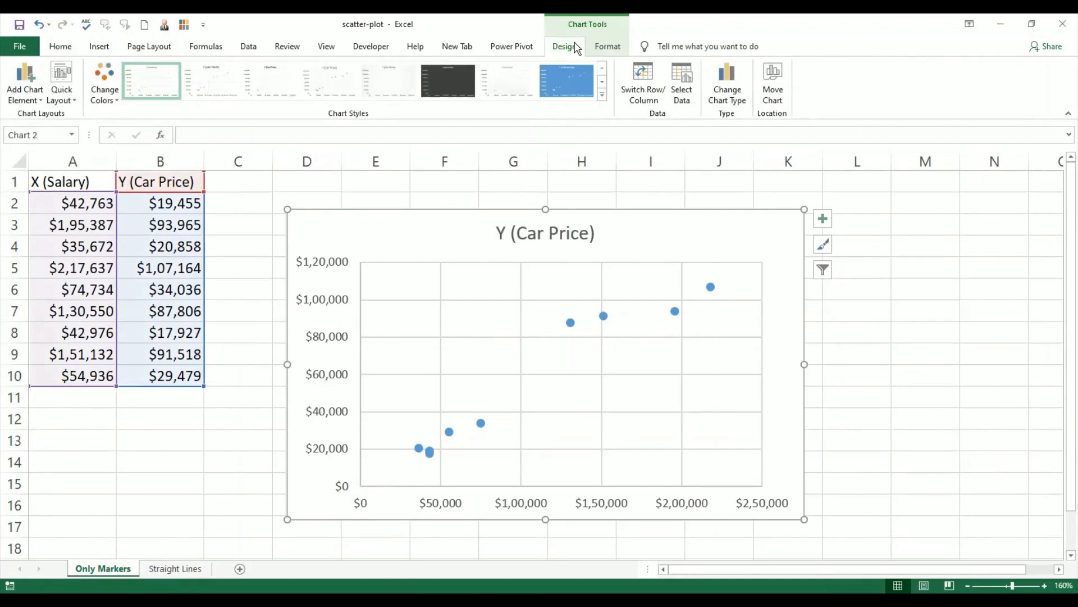
pyautogui.click(33, 97)
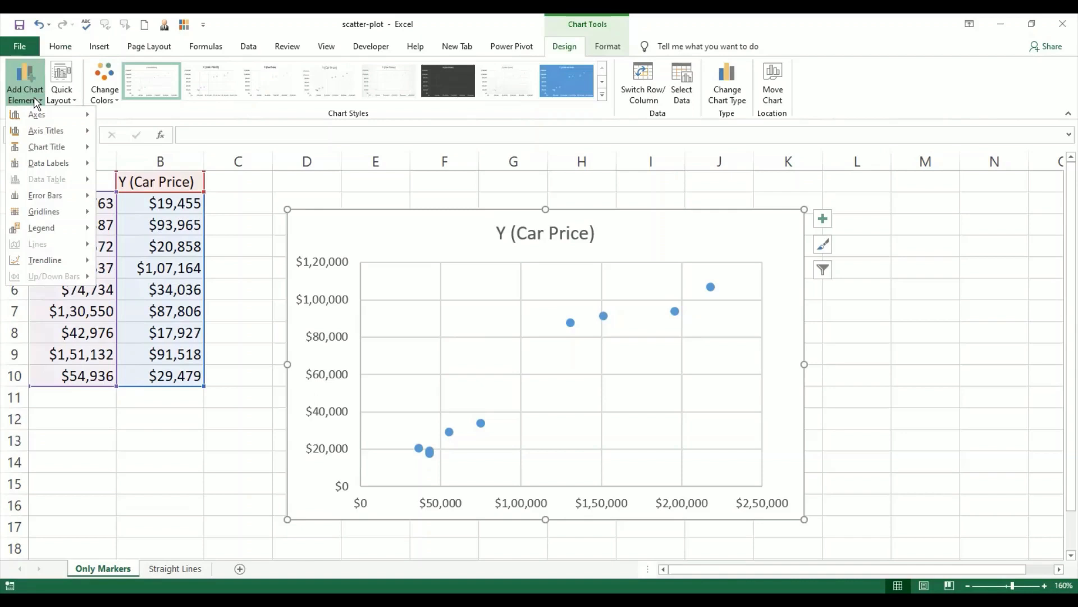
pyautogui.click(128, 141)
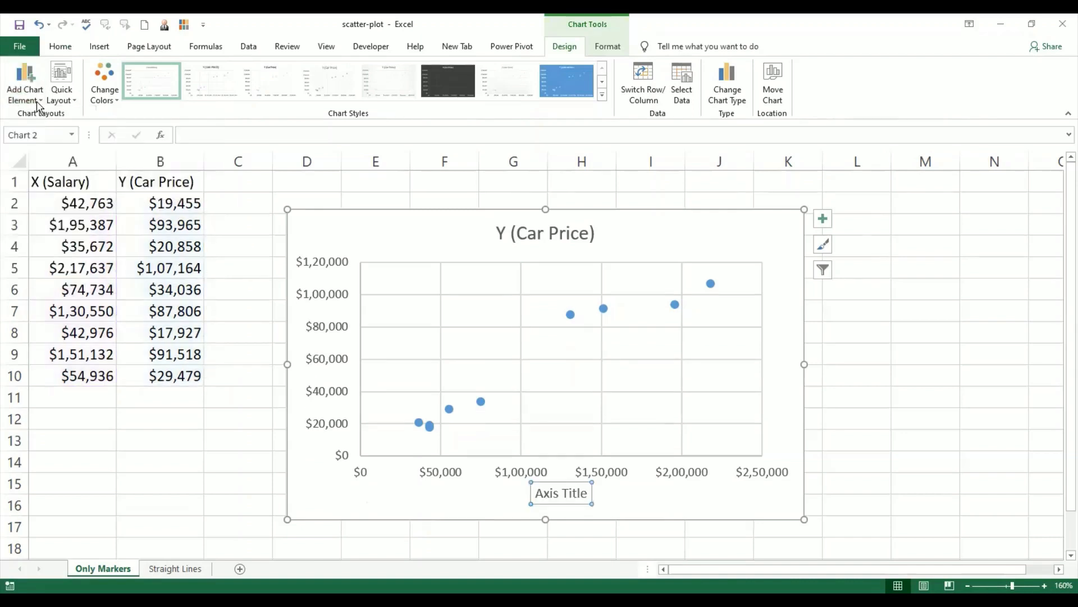
pyautogui.click(163, 164)
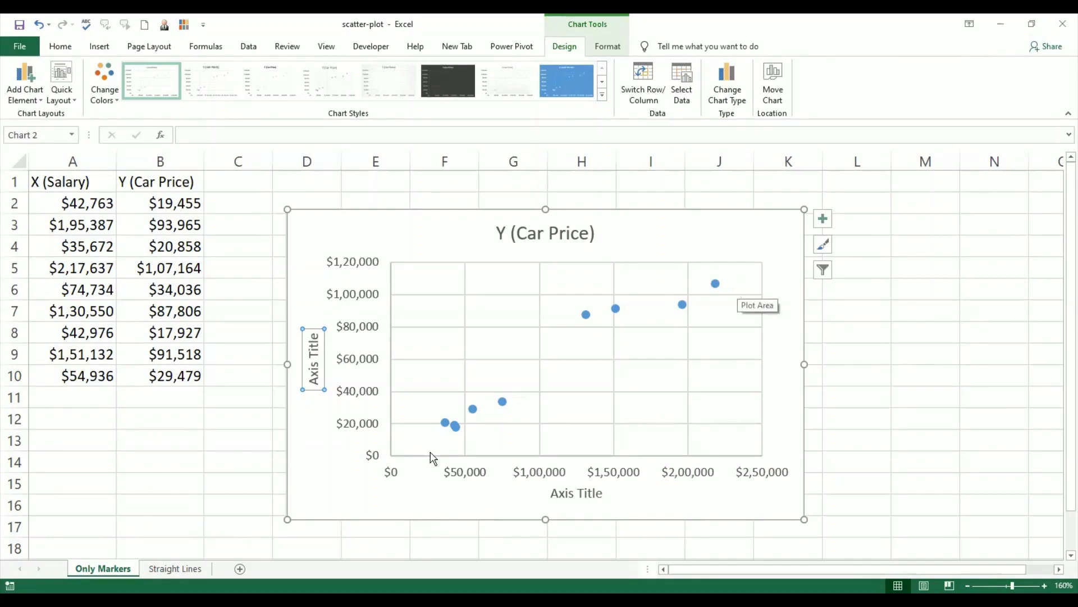
# Step: Add a Linear trendline to the scatter chart
pyautogui.click(36, 100)
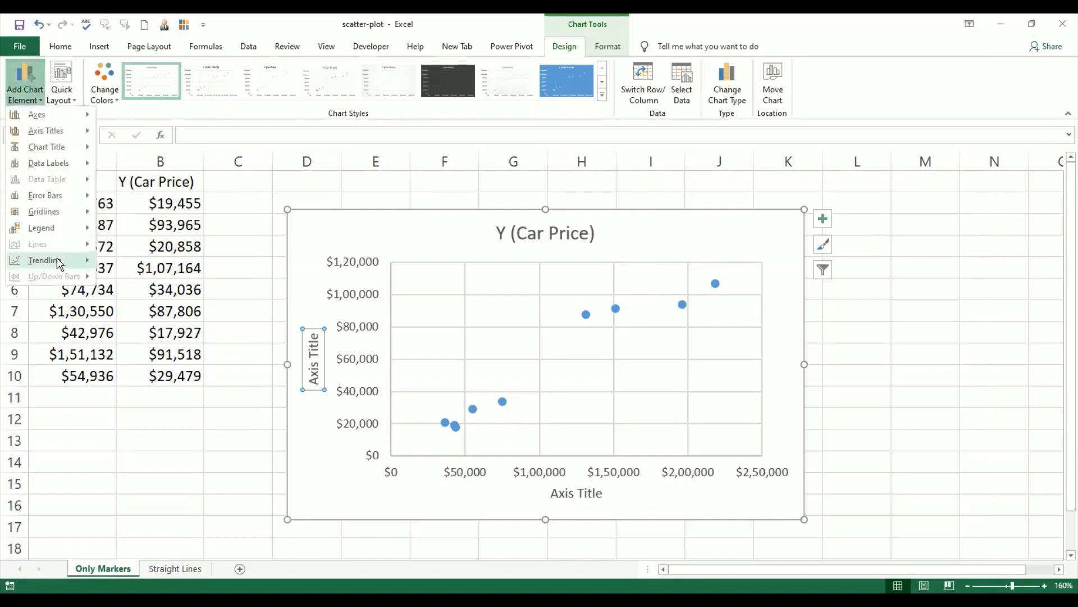
pyautogui.moveTo(59, 263)
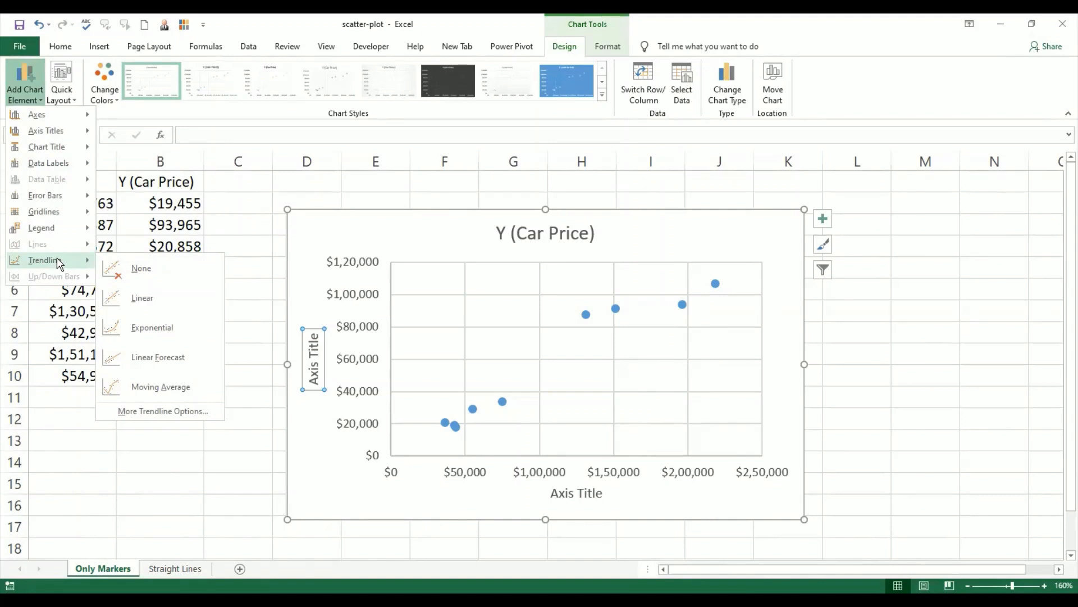
pyautogui.click(138, 300)
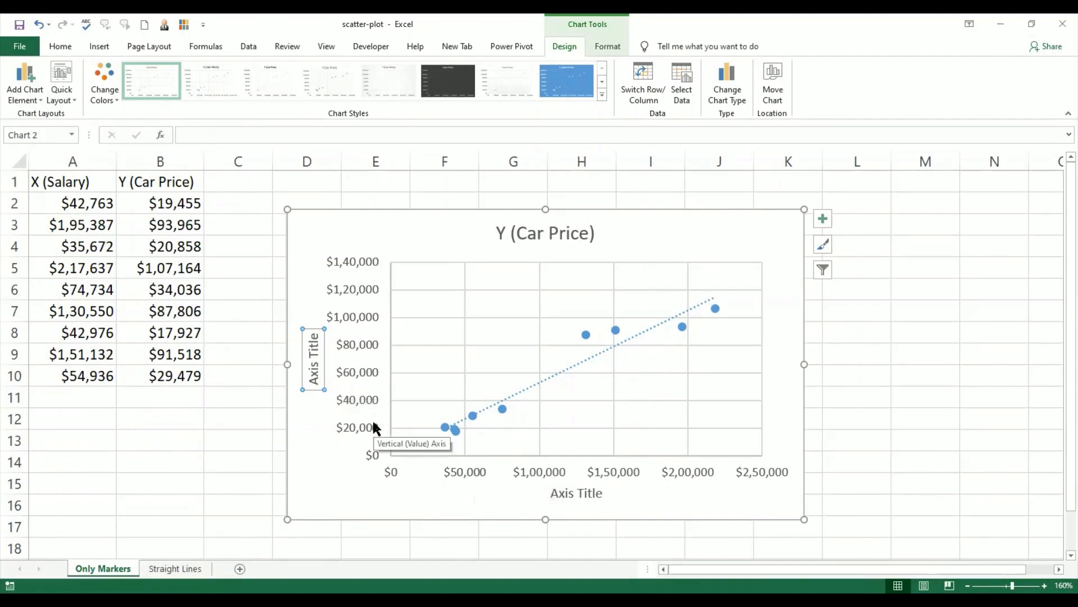
# Step: Change the scatter chart's title to "What your Car says about your Salary"
pyautogui.click(551, 240)
pyautogui.doubleClick(553, 241)
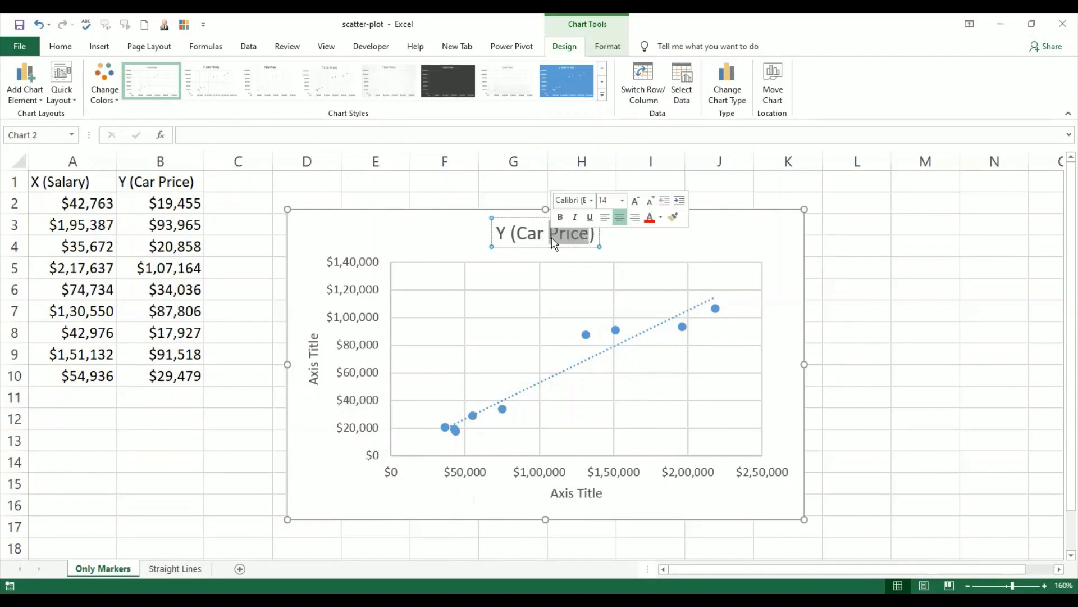
pyautogui.hotkey('ctrl', 'a')
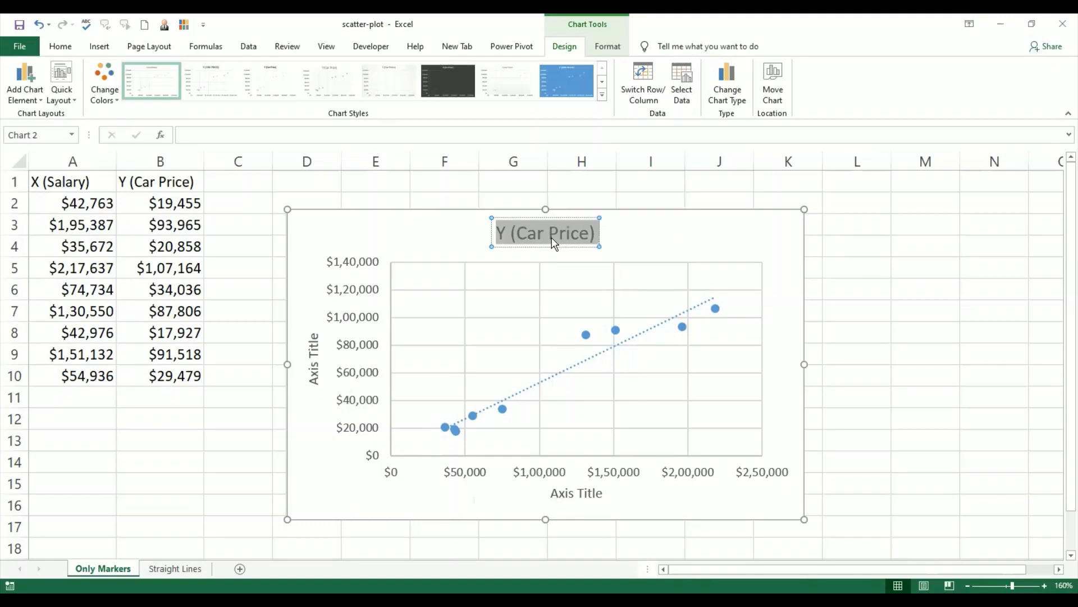
pyautogui.write('Wha')
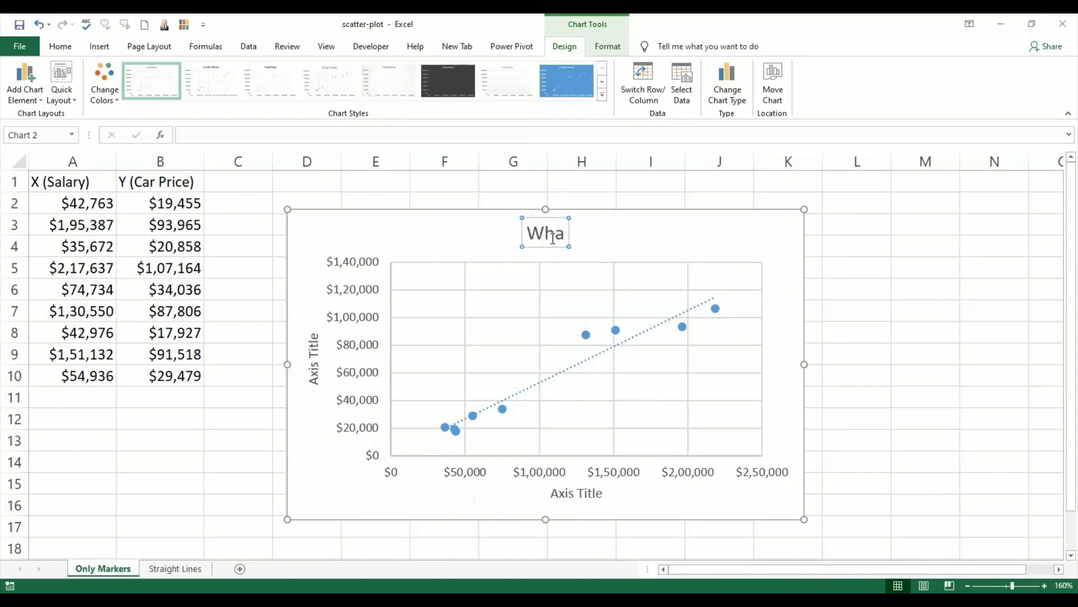
pyautogui.write('t your ')
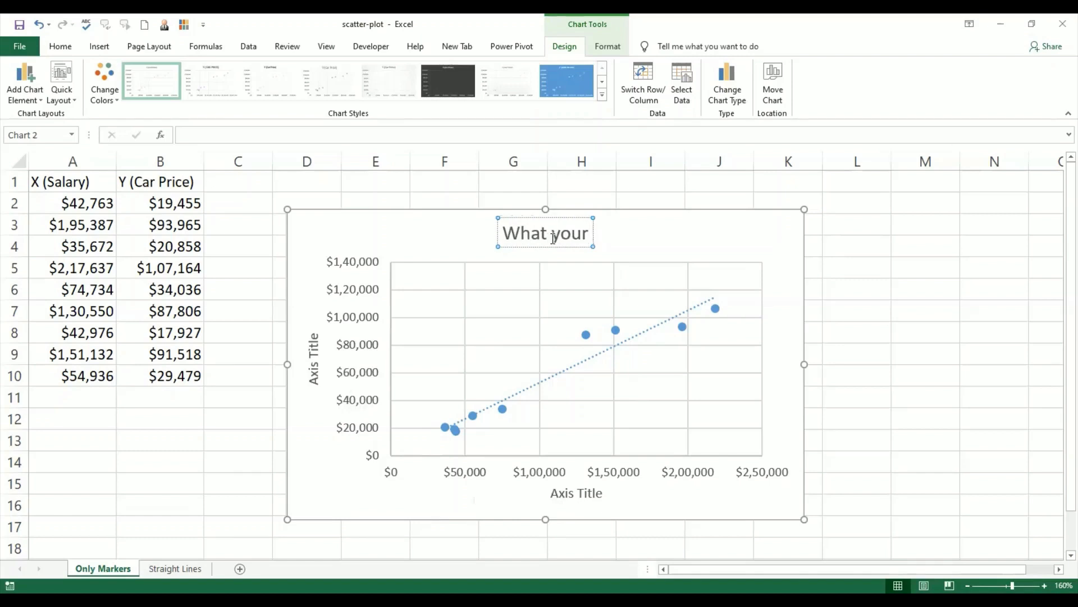
pyautogui.write('Car ')
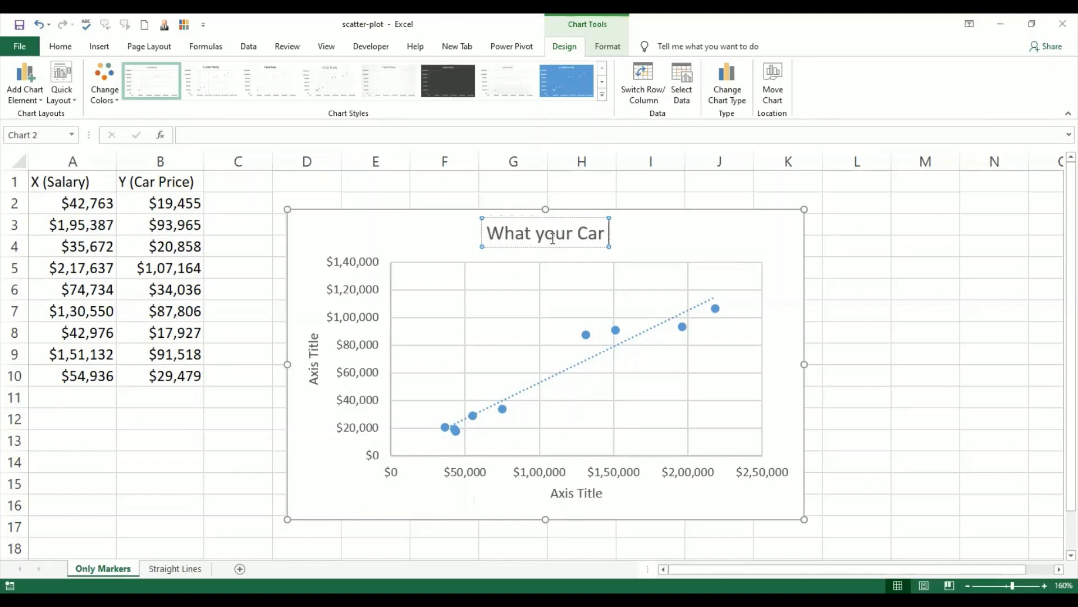
pyautogui.write('says a')
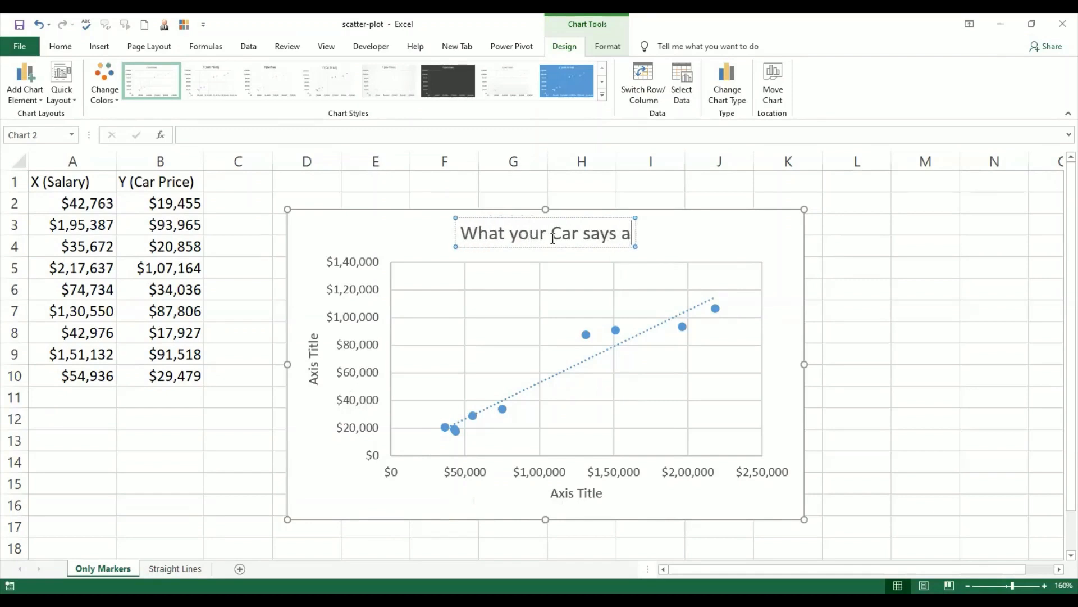
pyautogui.write('bout')
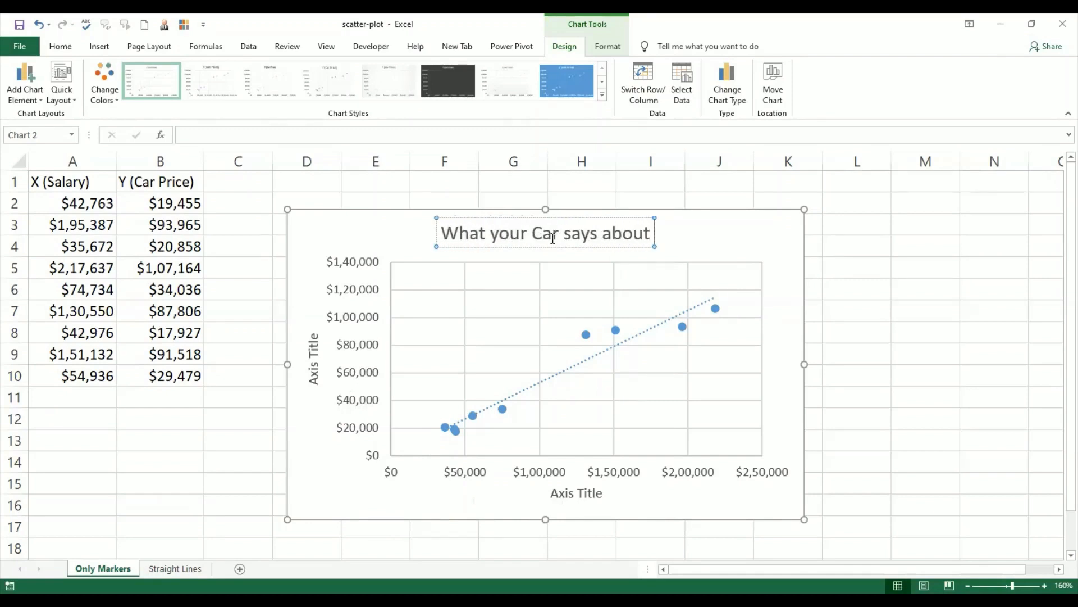
pyautogui.write(' your')
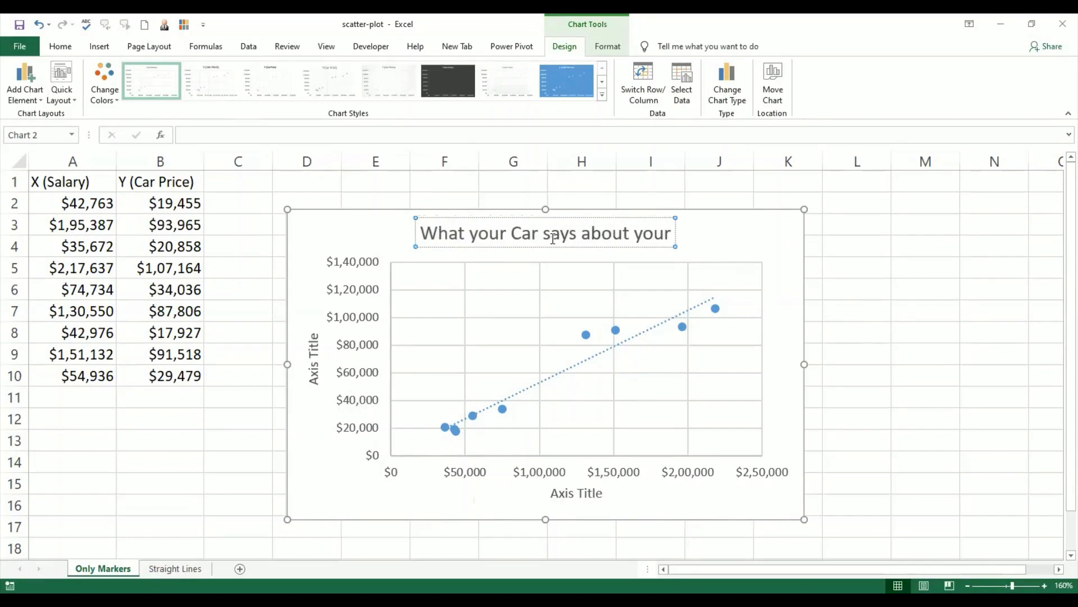
pyautogui.write(' Sala')
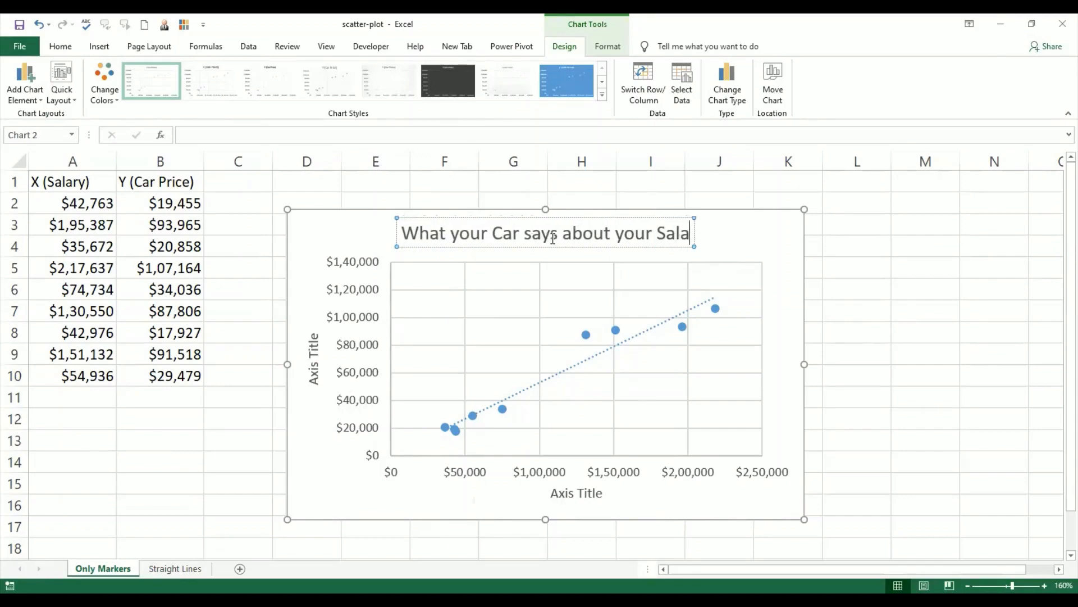
pyautogui.write('ry')
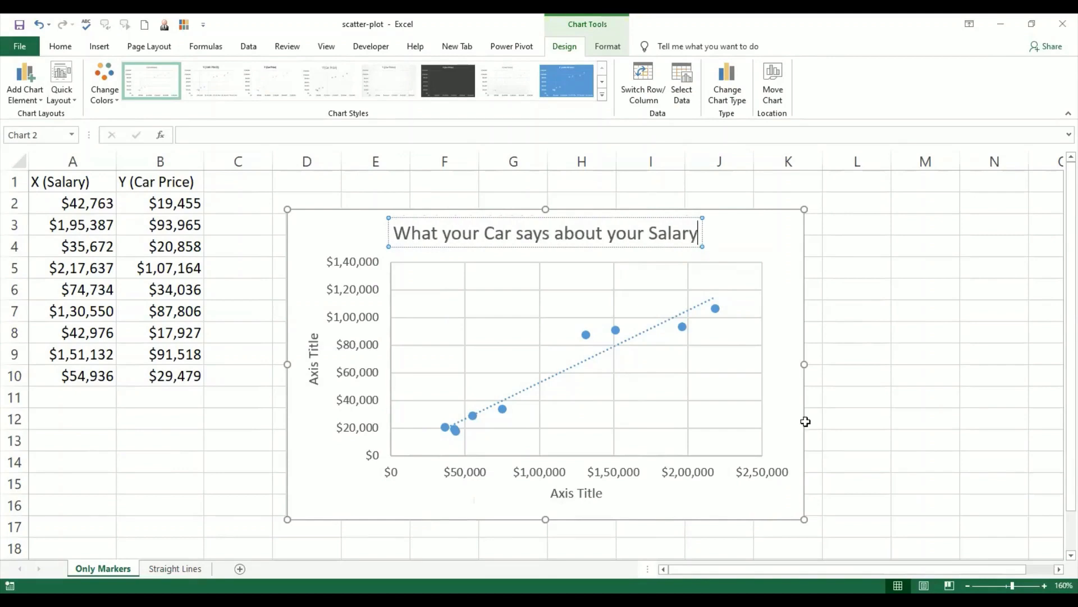
pyautogui.click(865, 468)
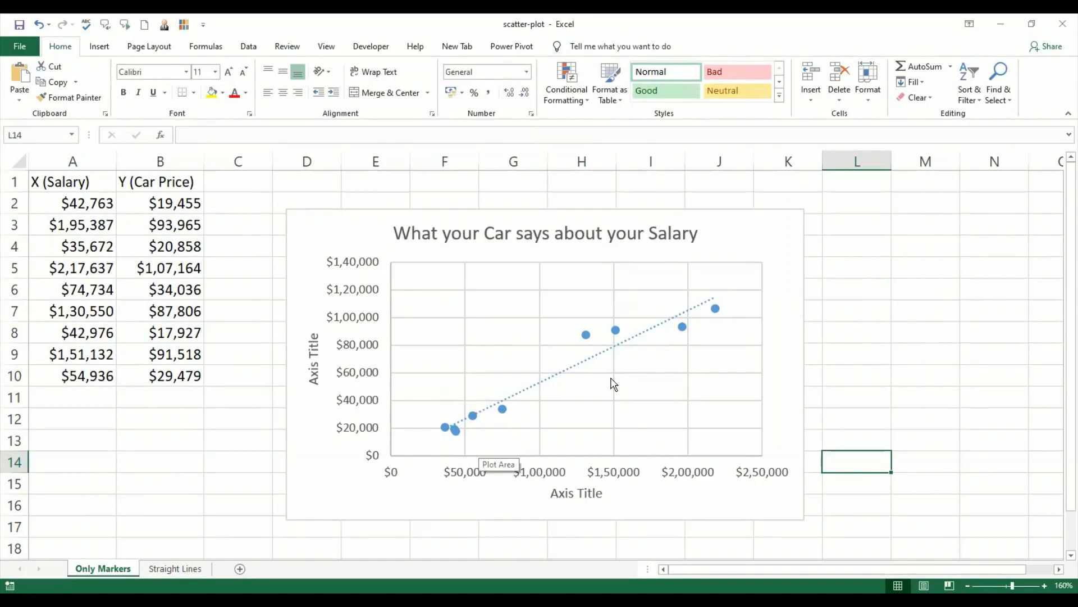
# Step: Set the horizontal axis title of the scatter chart to "Salary"
pyautogui.click(576, 498)
pyautogui.click(576, 496)
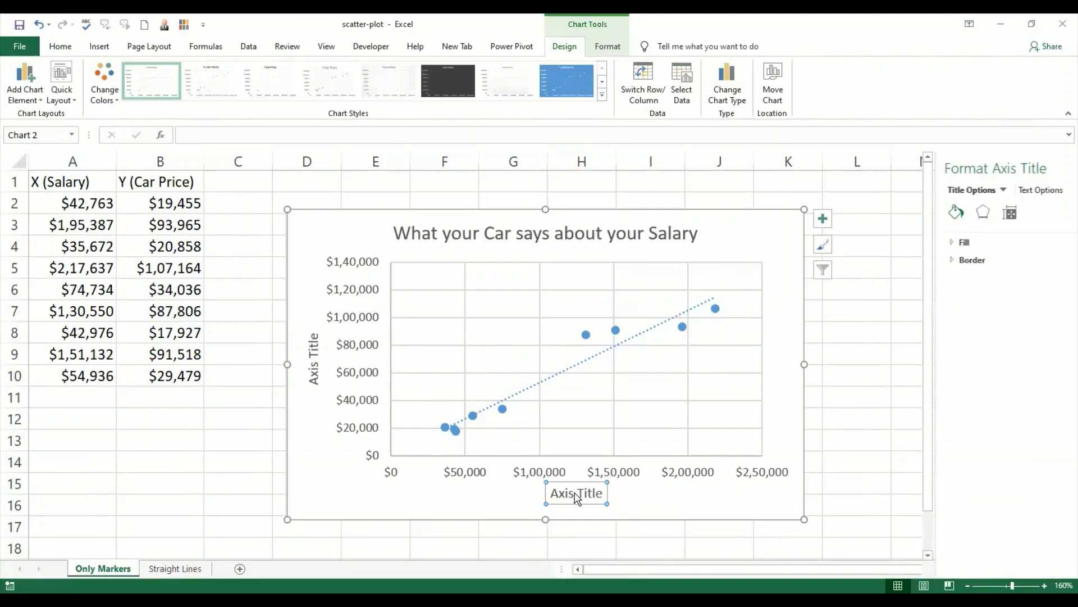
pyautogui.tripleClick(576, 497)
pyautogui.write('Sa')
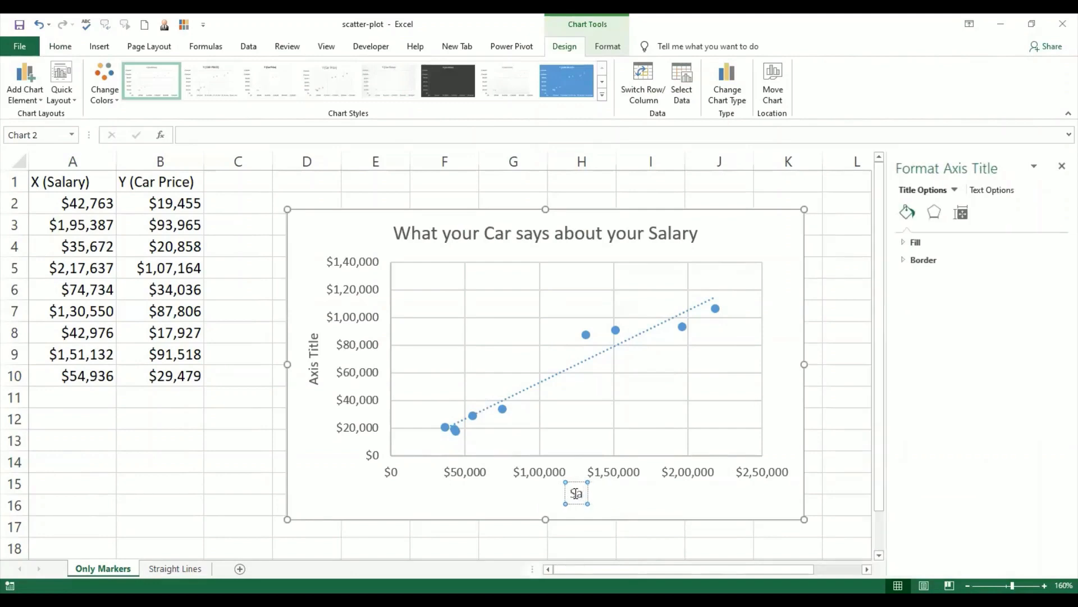
pyautogui.write('lary')
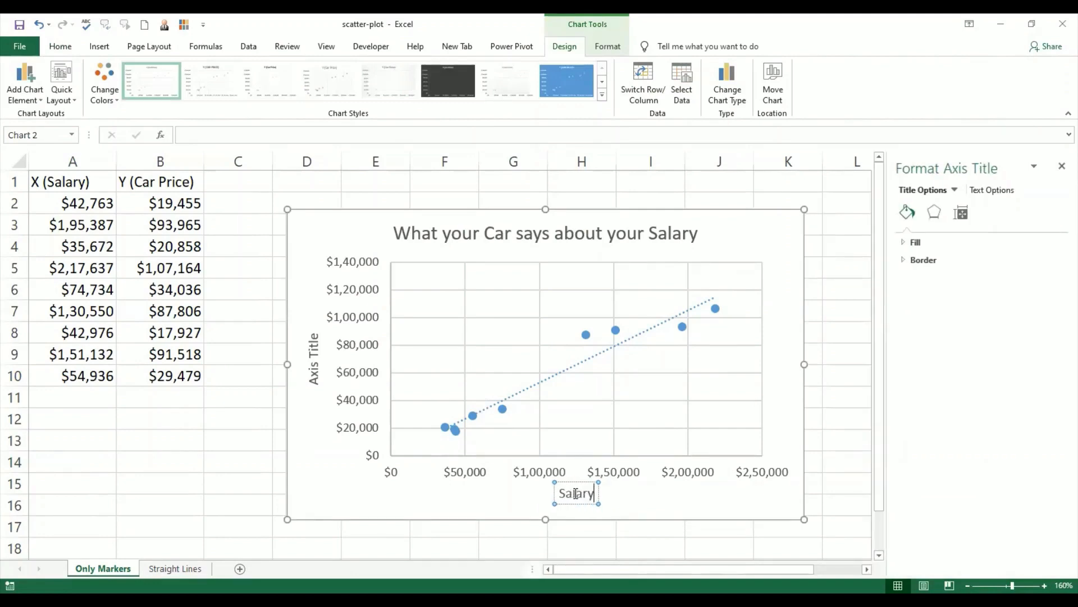
# Step: Set the vertical axis title of the scatter chart to "Car Price", then deselect the chart
pyautogui.tripleClick(315, 381)
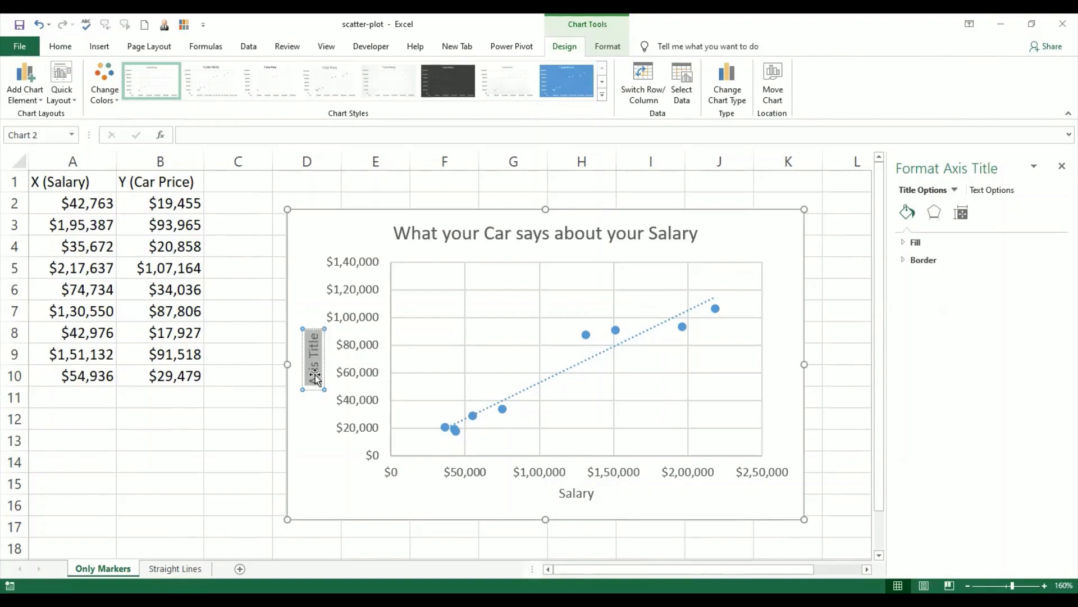
pyautogui.write('Car')
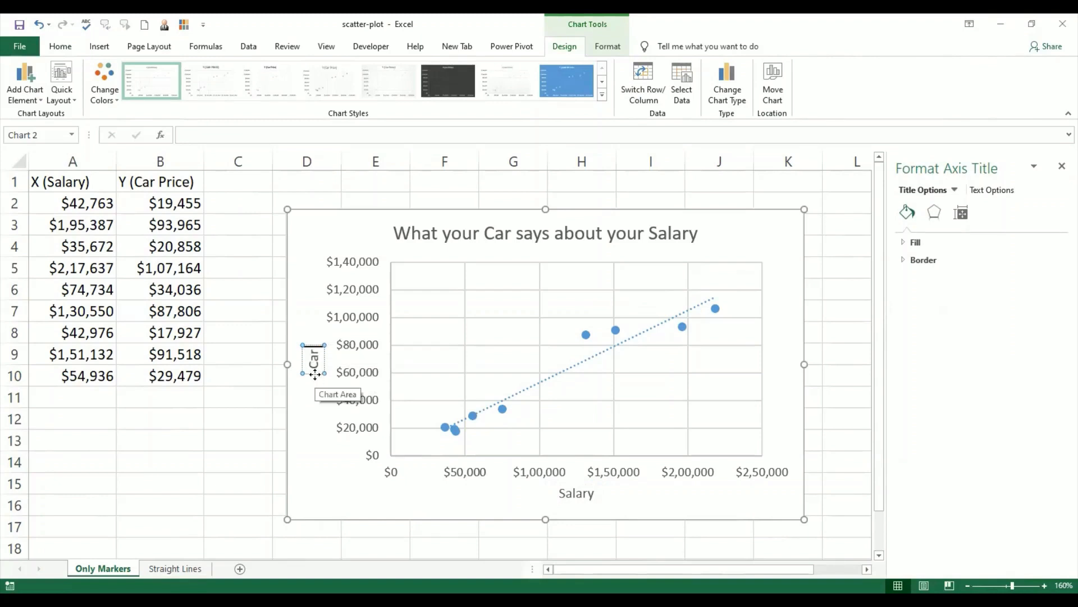
pyautogui.write(' Pri')
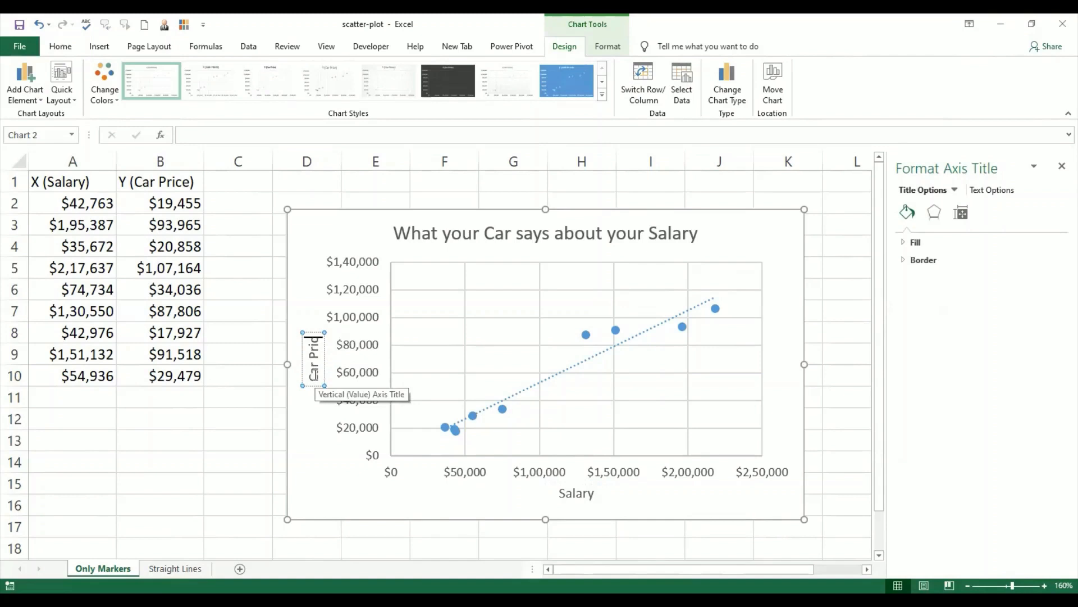
pyautogui.write('ce')
pyautogui.press('Return')
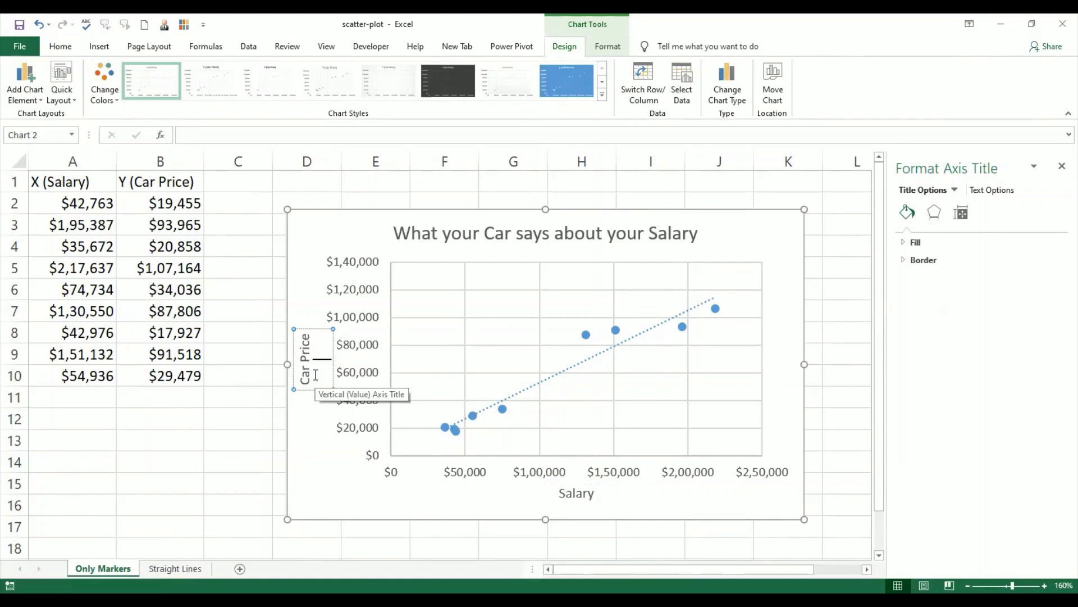
pyautogui.press('BackSpace')
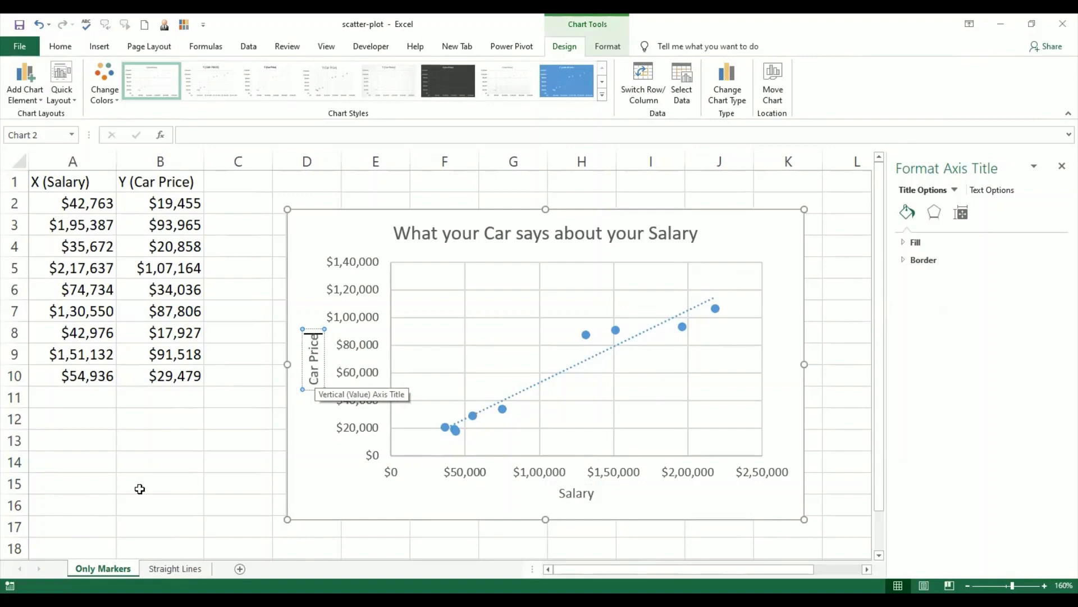
pyautogui.click(172, 505)
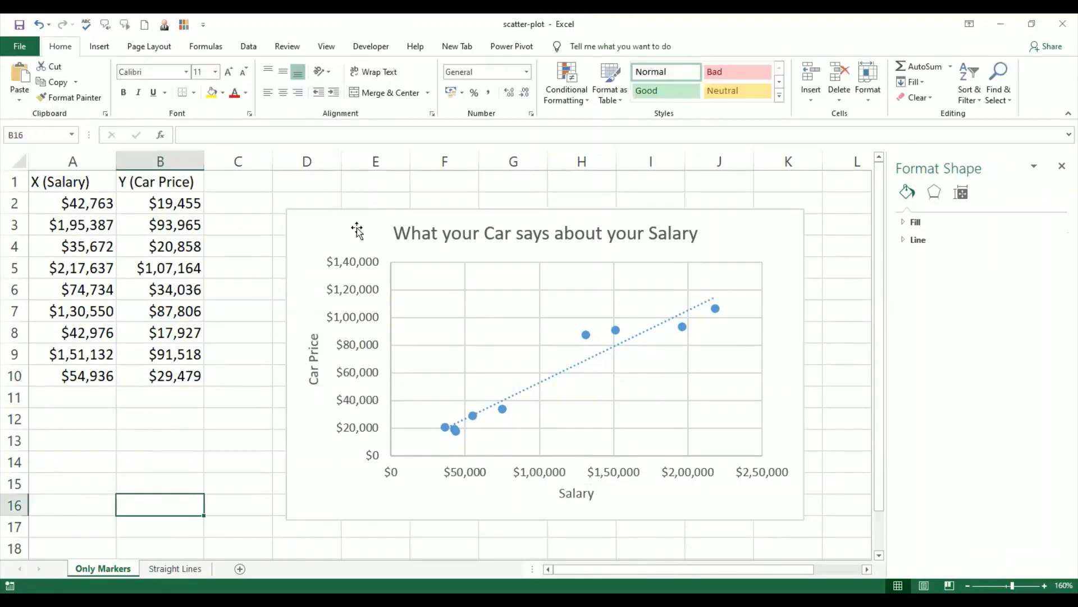
# Step: Add Data Callout labels to the points of the scatter chart
pyautogui.click(357, 230)
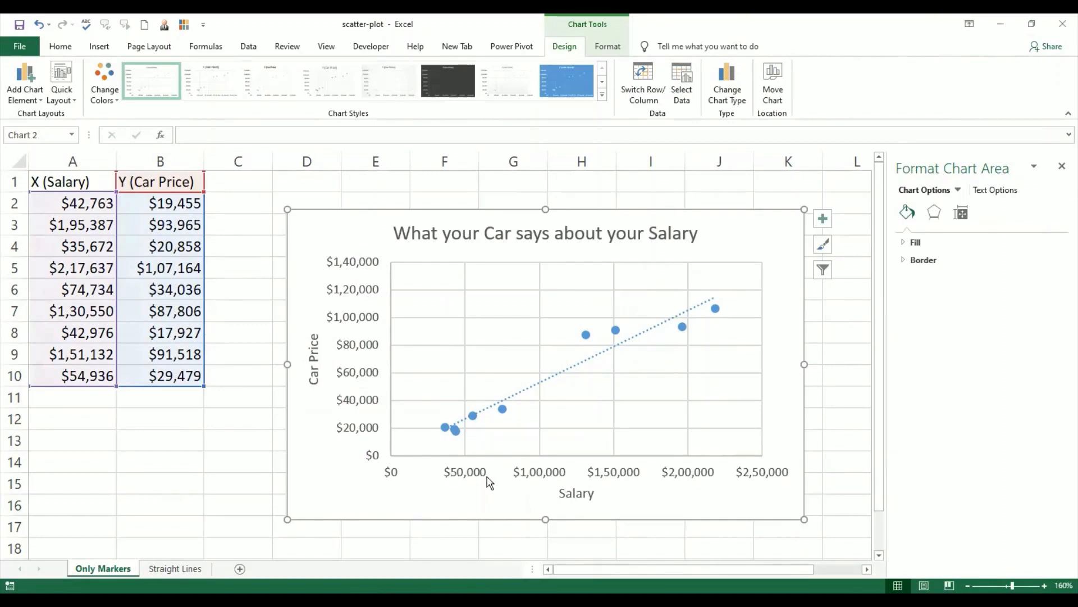
pyautogui.click(33, 99)
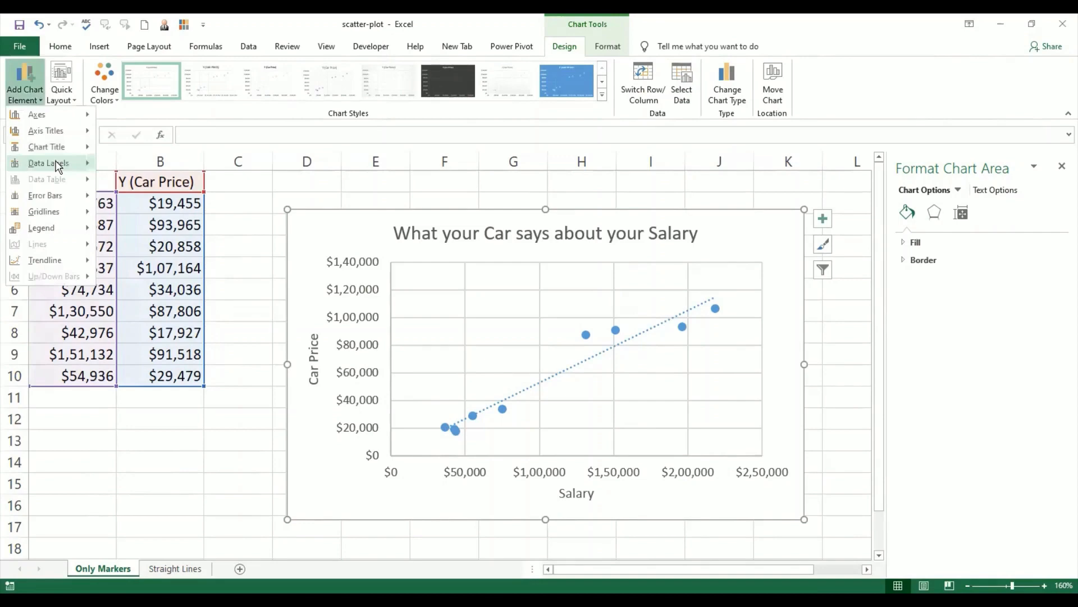
pyautogui.moveTo(56, 164)
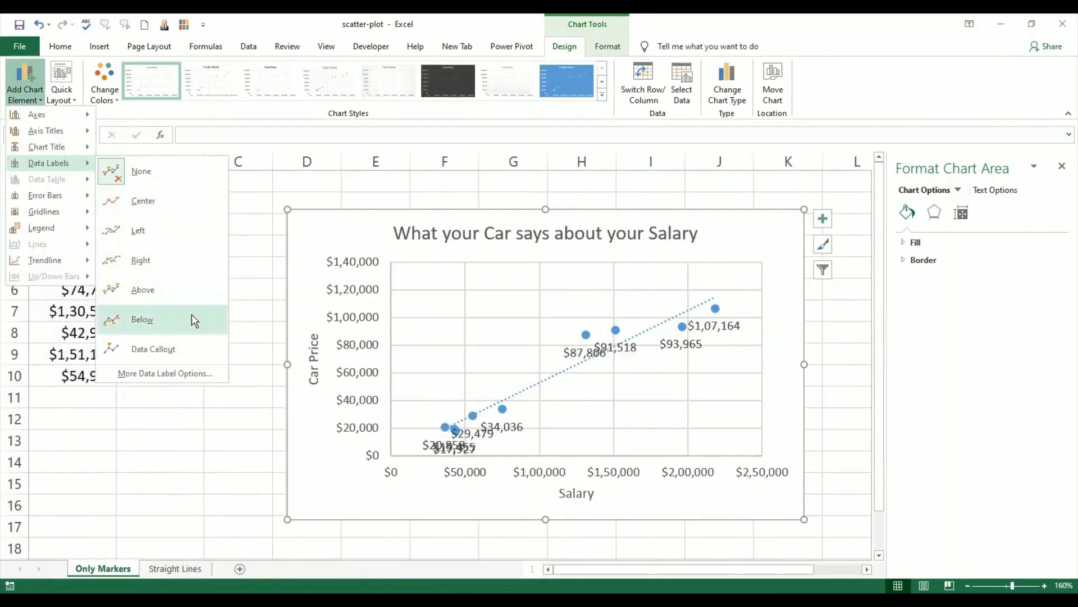
pyautogui.click(192, 349)
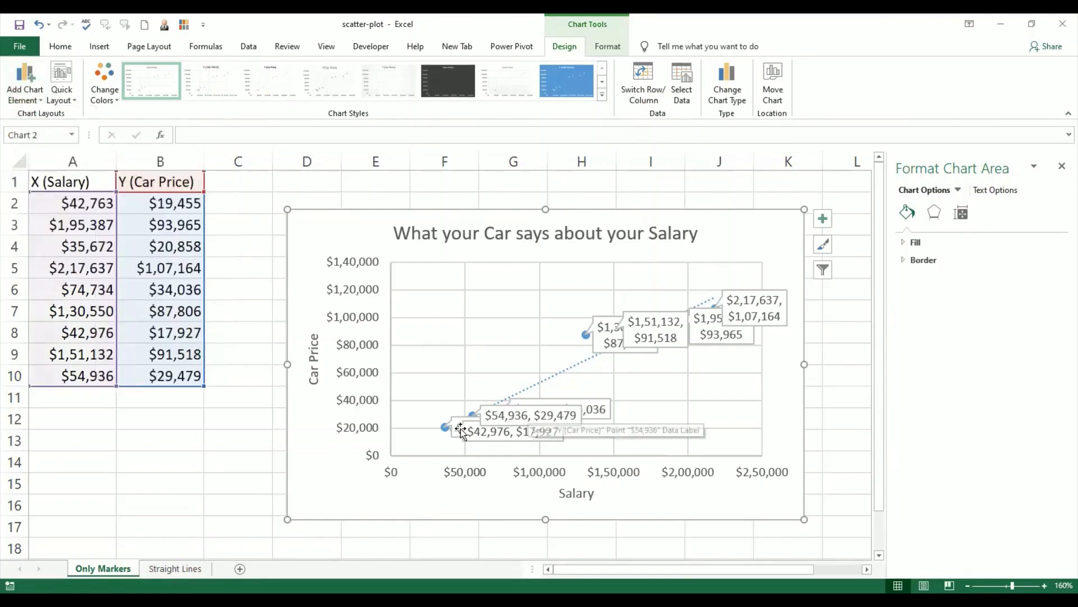
pyautogui.click(534, 409)
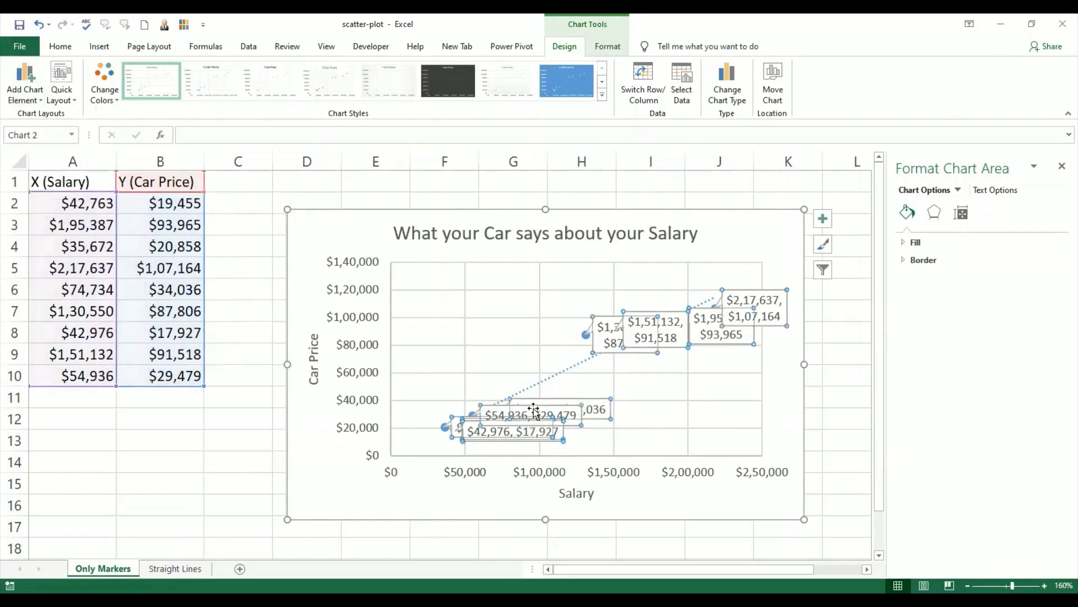
pyautogui.click(641, 448)
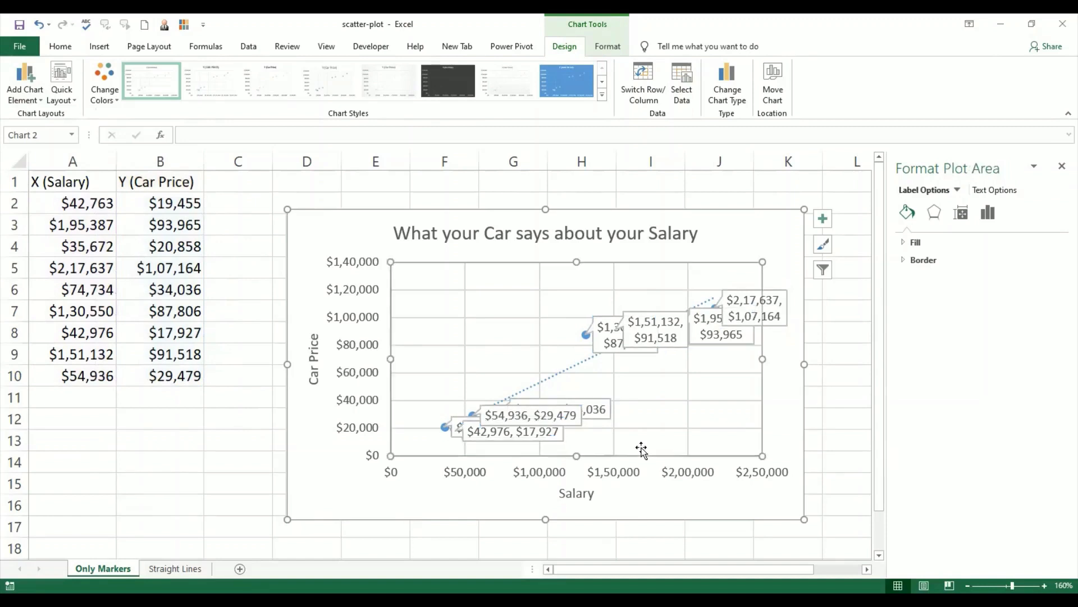
# Step: Move the "$42,976, $17,927" callout up out of the overlapping labels, to just below the $60,000 gridline's upper neighbour area near the vertical axis
pyautogui.click(473, 441)
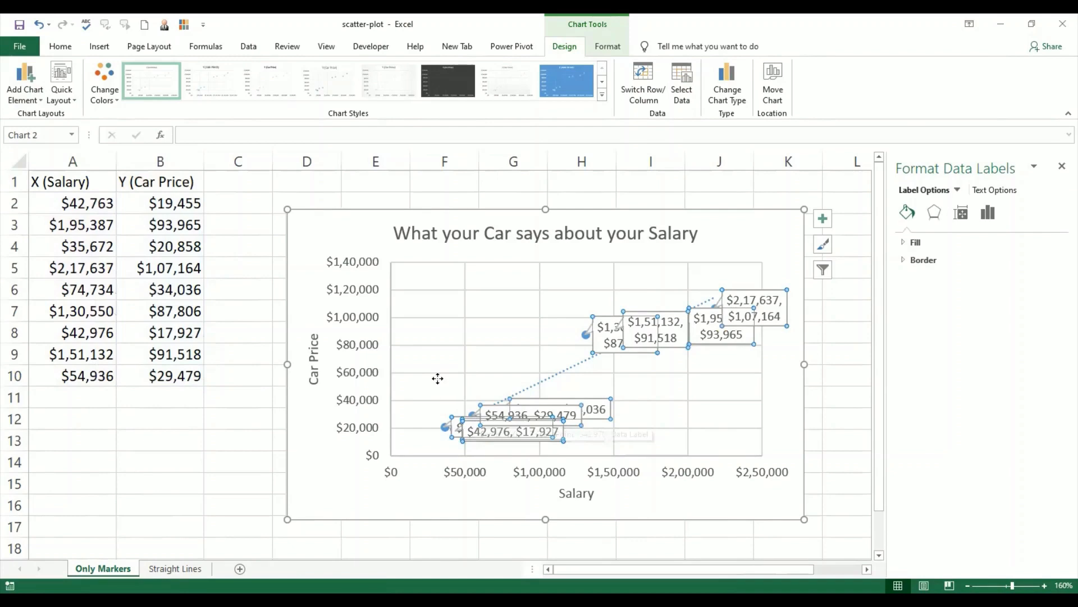
pyautogui.moveTo(438, 379); pyautogui.dragTo(428, 376)
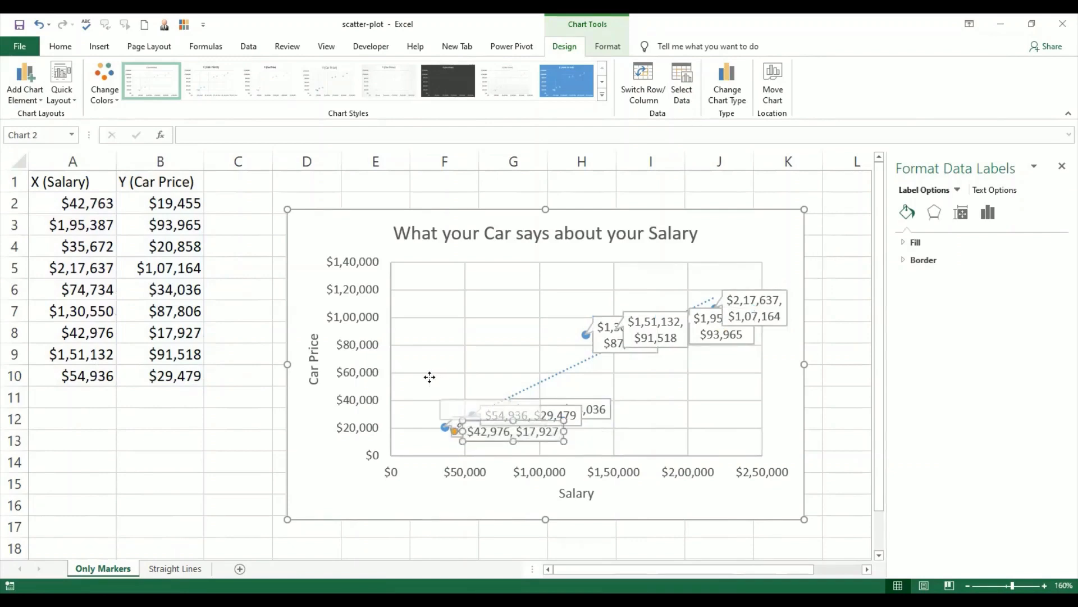
pyautogui.click(254, 476)
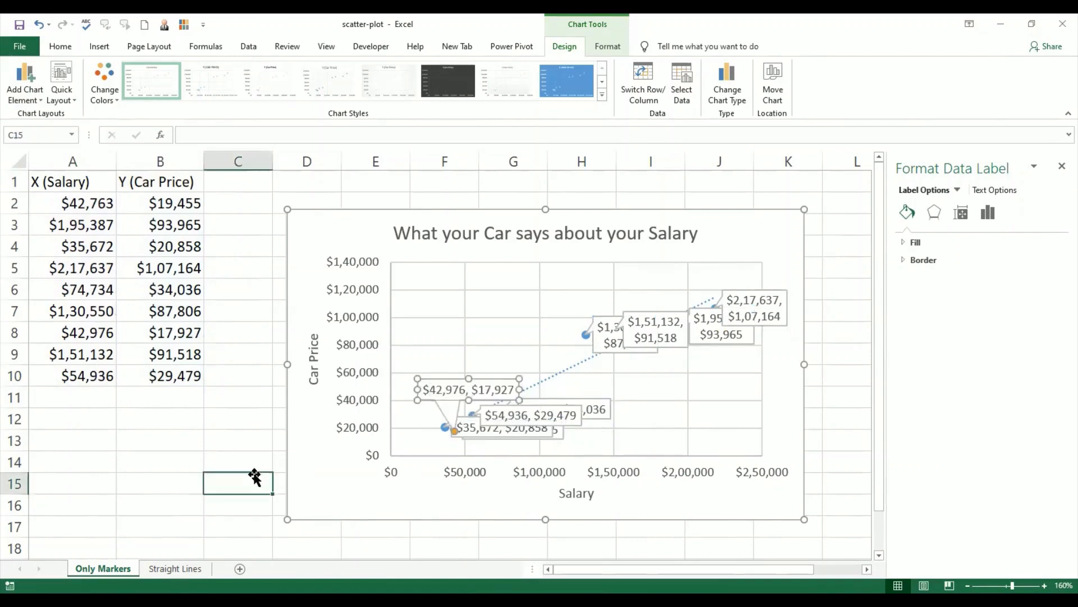
pyautogui.click(483, 381)
pyautogui.moveTo(483, 381); pyautogui.dragTo(466, 366)
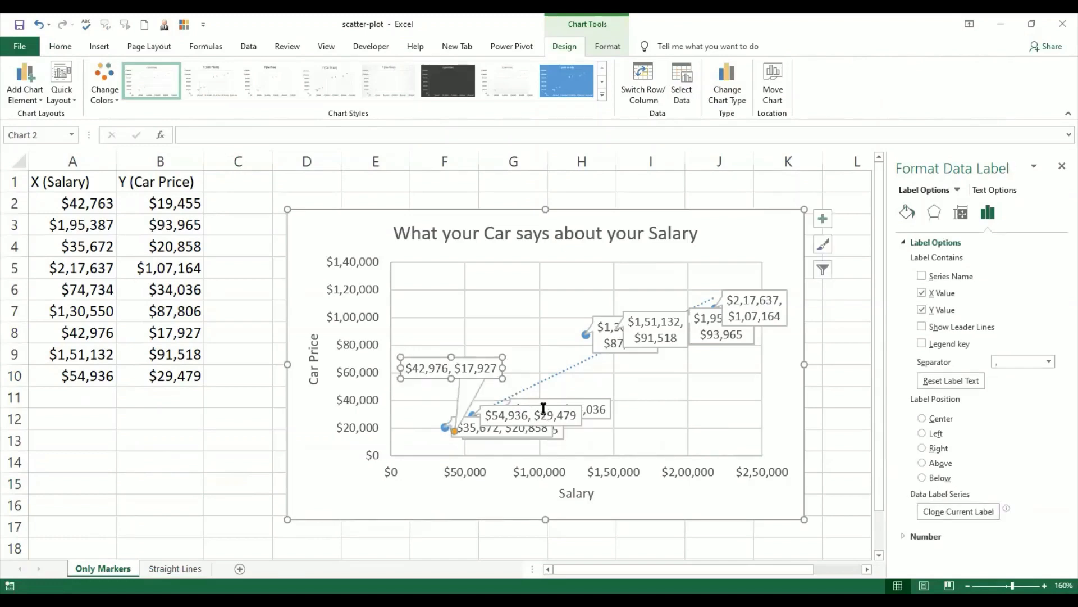
# Step: Move the "$54,936, $29,479" callout up into the empty plot space between the $80,000 and $1,00,000 gridlines
pyautogui.click(543, 409)
pyautogui.tripleClick(543, 409)
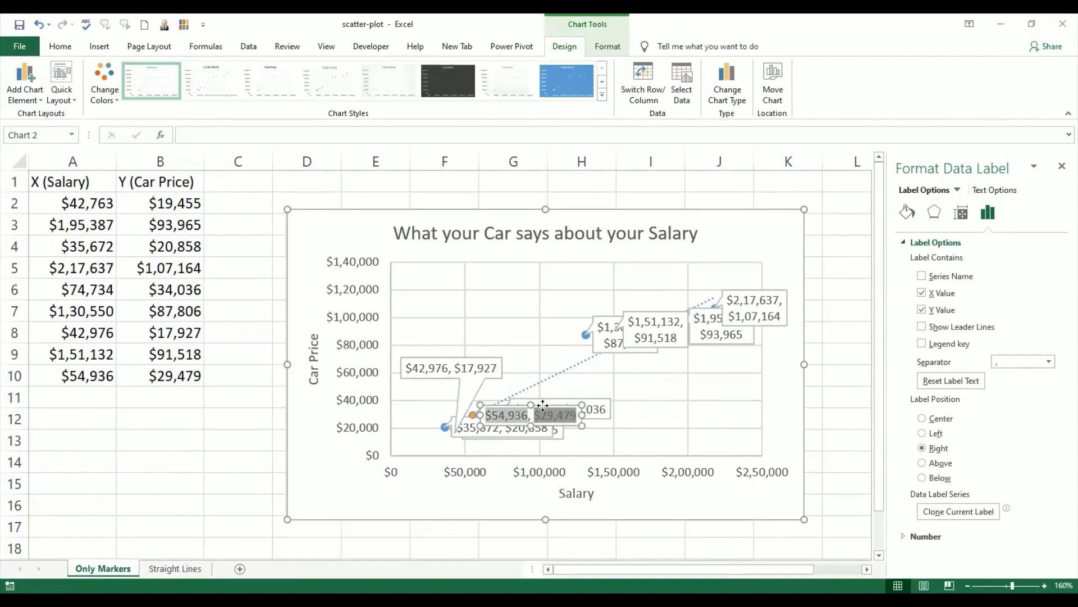
pyautogui.moveTo(542, 404); pyautogui.dragTo(516, 326)
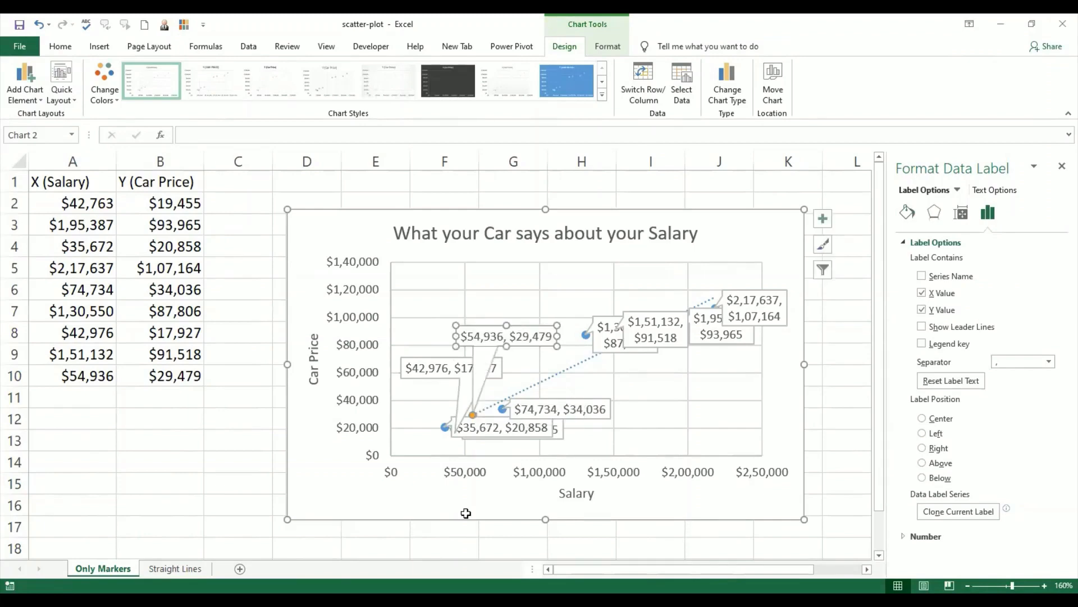
# Step: Move the "$35,672, $20,858" callout below its point, just above the horizontal axis, and deselect the chart
pyautogui.click(489, 420)
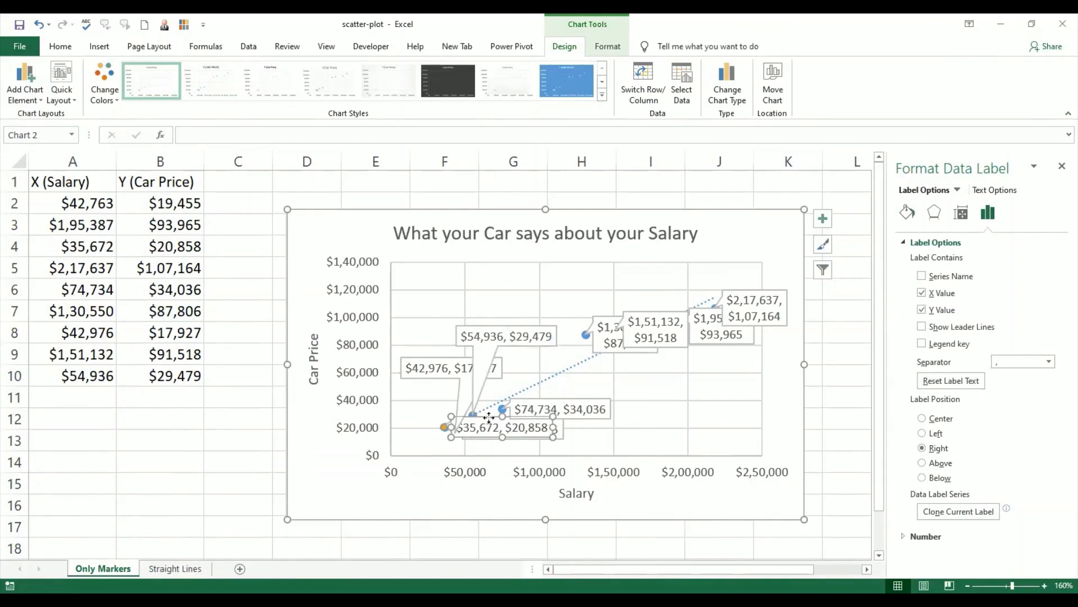
pyautogui.moveTo(489, 417); pyautogui.dragTo(246, 468)
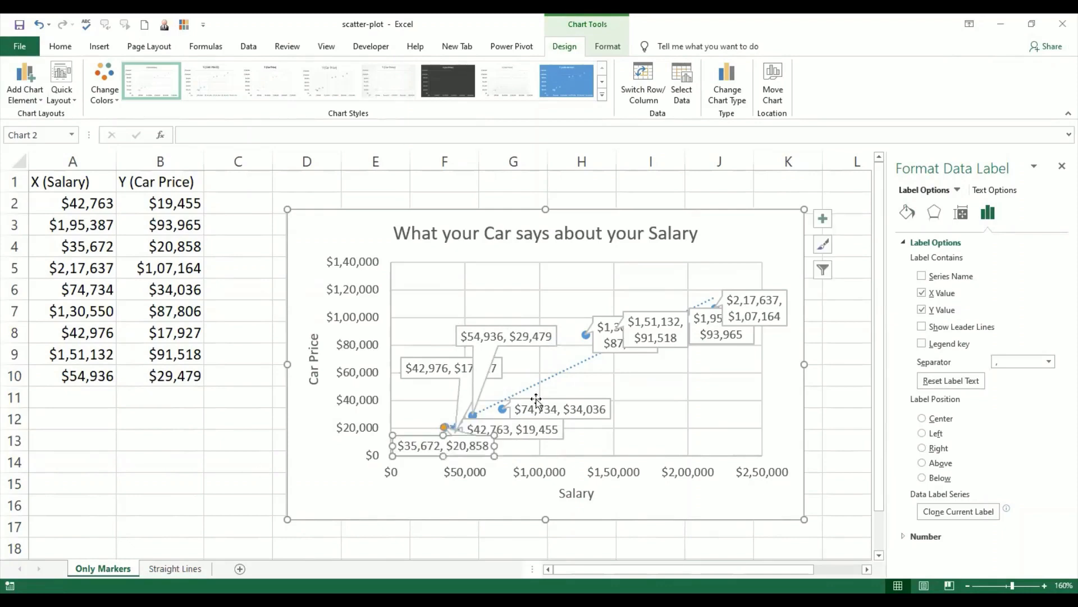
pyautogui.press('Escape')
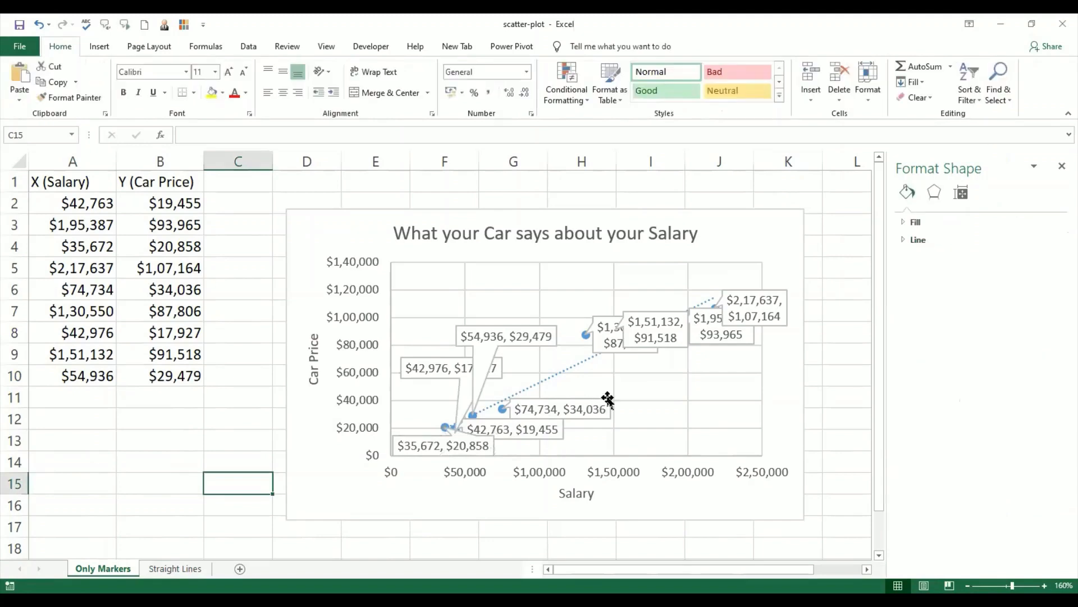
# Step: Shift the "$74,734, $34,036" callout right to the $40,000 gridline and the "$42,763, $19,455" callout right along the $20,000 gridline, clear of the points
pyautogui.moveTo(607, 403); pyautogui.dragTo(625, 392)
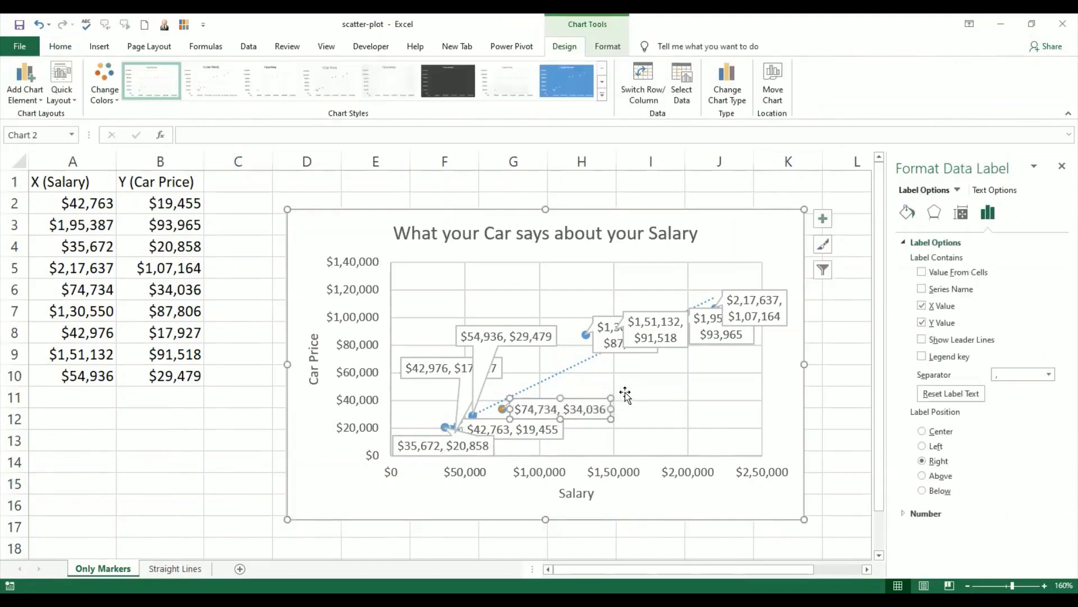
pyautogui.click(542, 420)
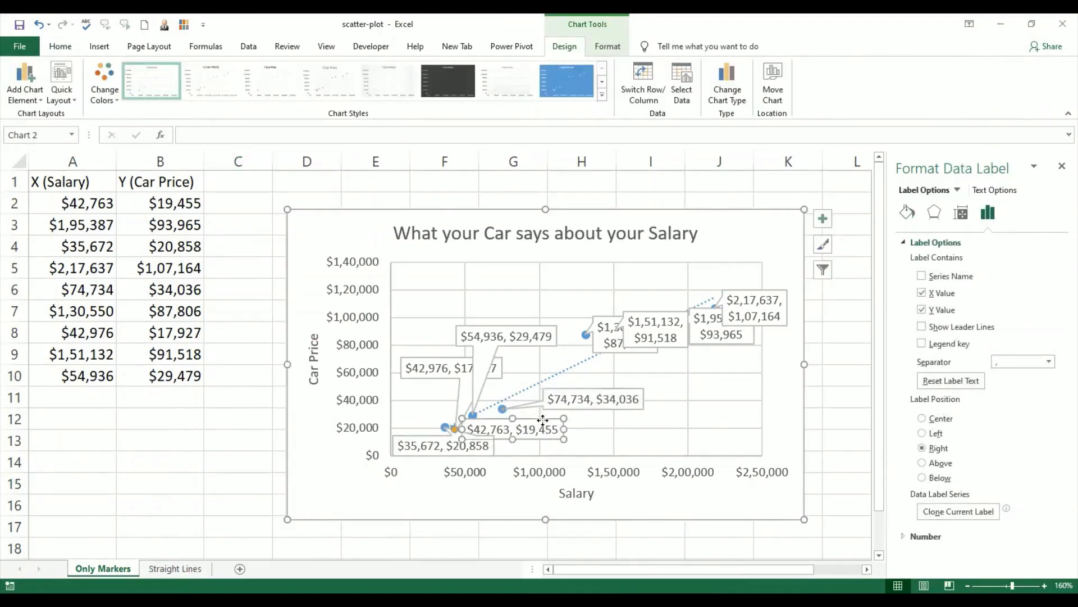
pyautogui.moveTo(542, 420); pyautogui.dragTo(590, 418)
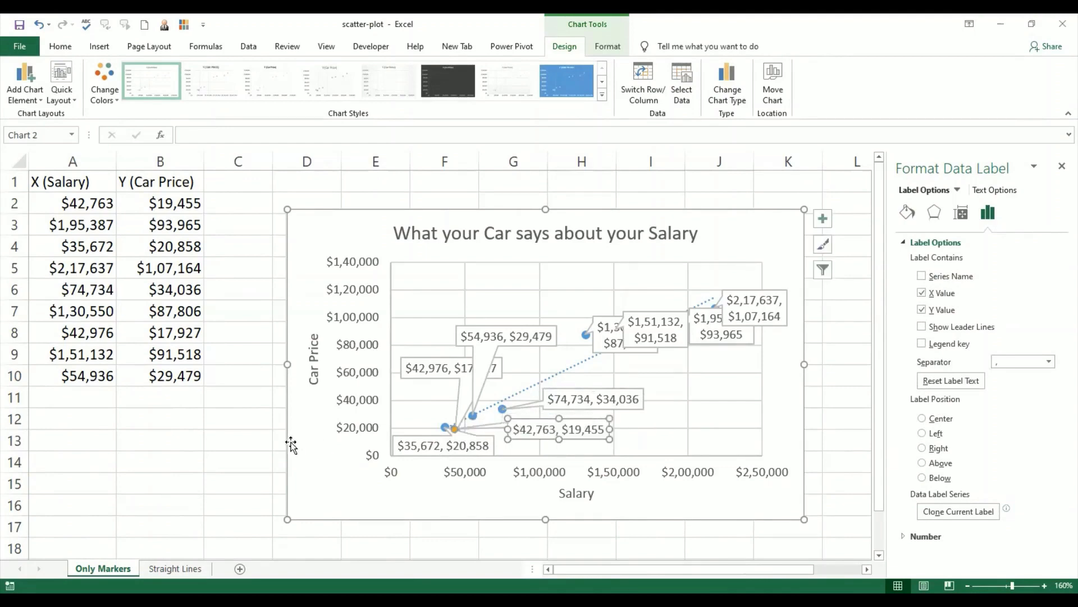
pyautogui.click(251, 444)
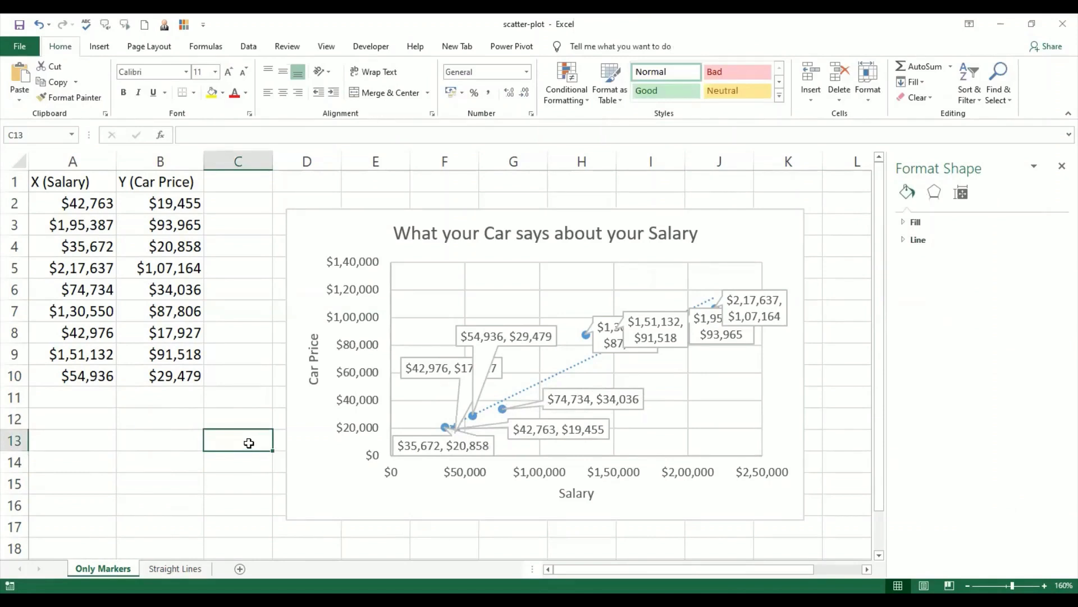
# Step: Set the font size of all the scatter chart's callouts to 7 and deselect the chart
pyautogui.click(444, 360)
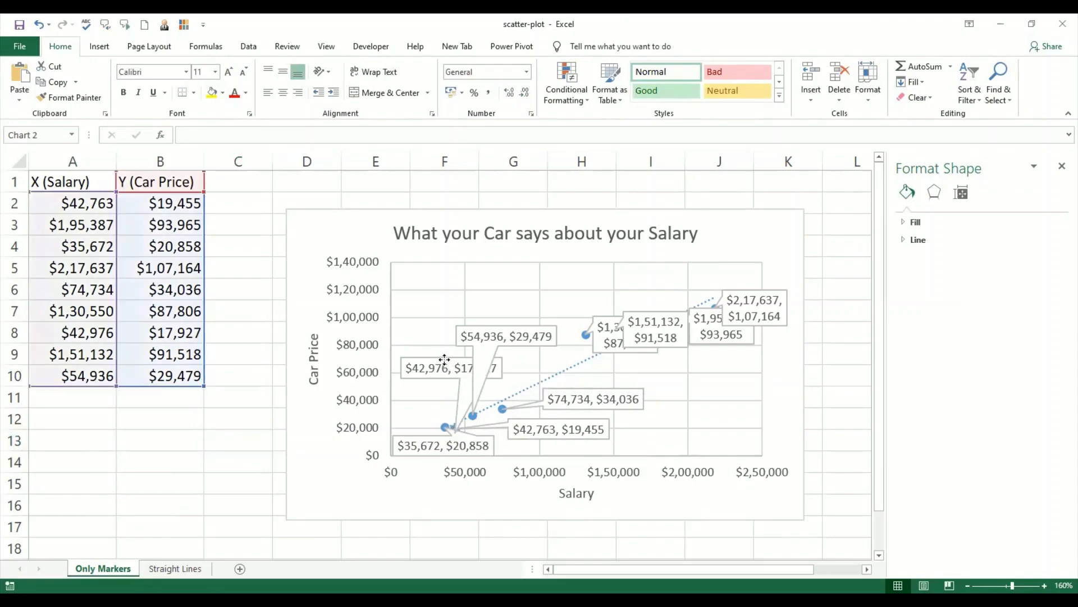
pyautogui.click(444, 360)
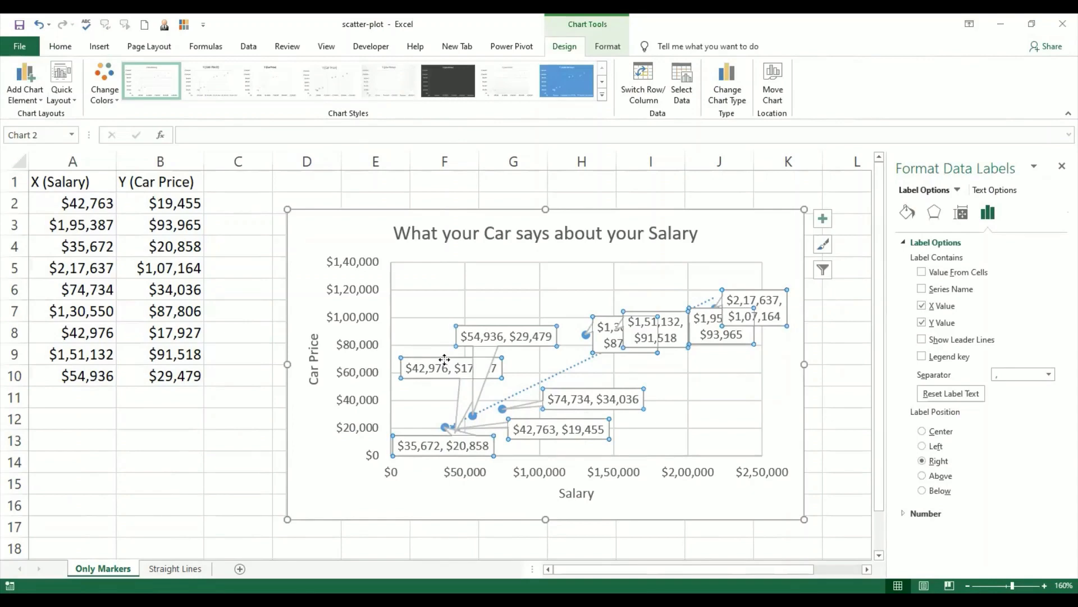
pyautogui.click(608, 45)
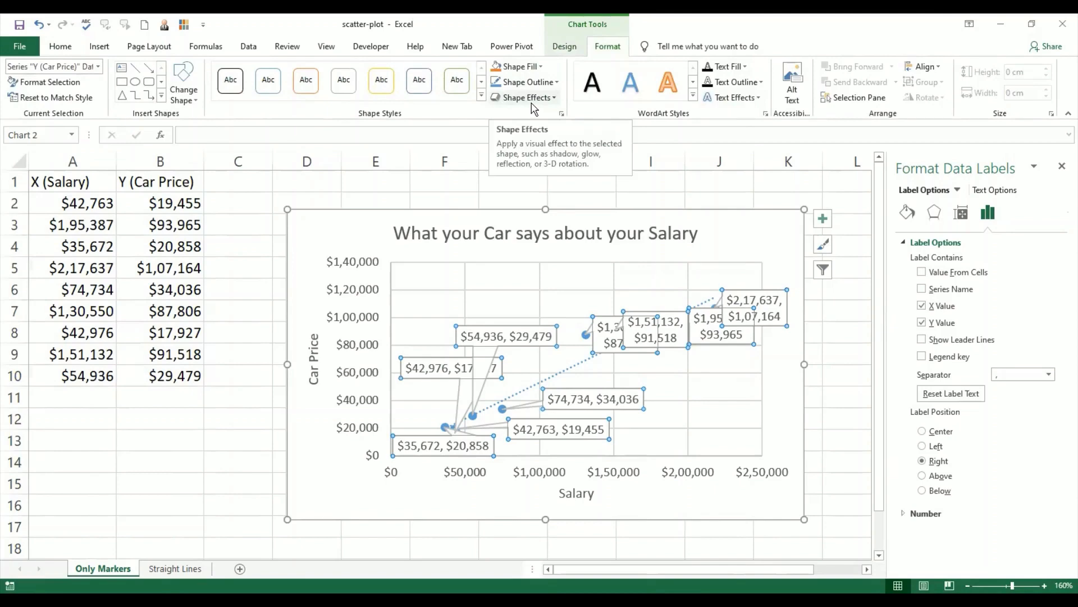
pyautogui.click(68, 47)
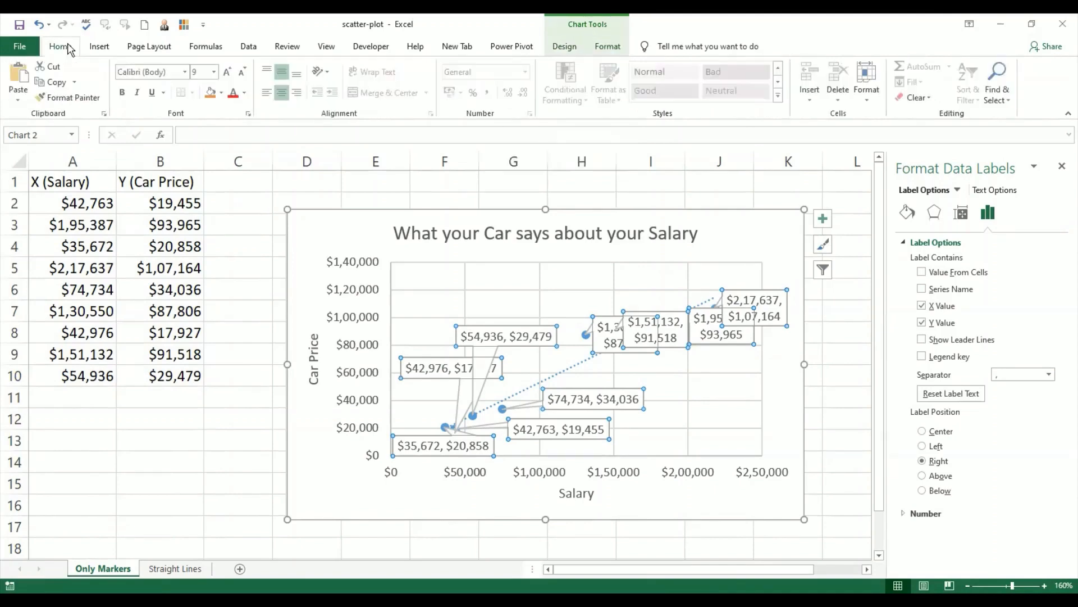
pyautogui.click(214, 72)
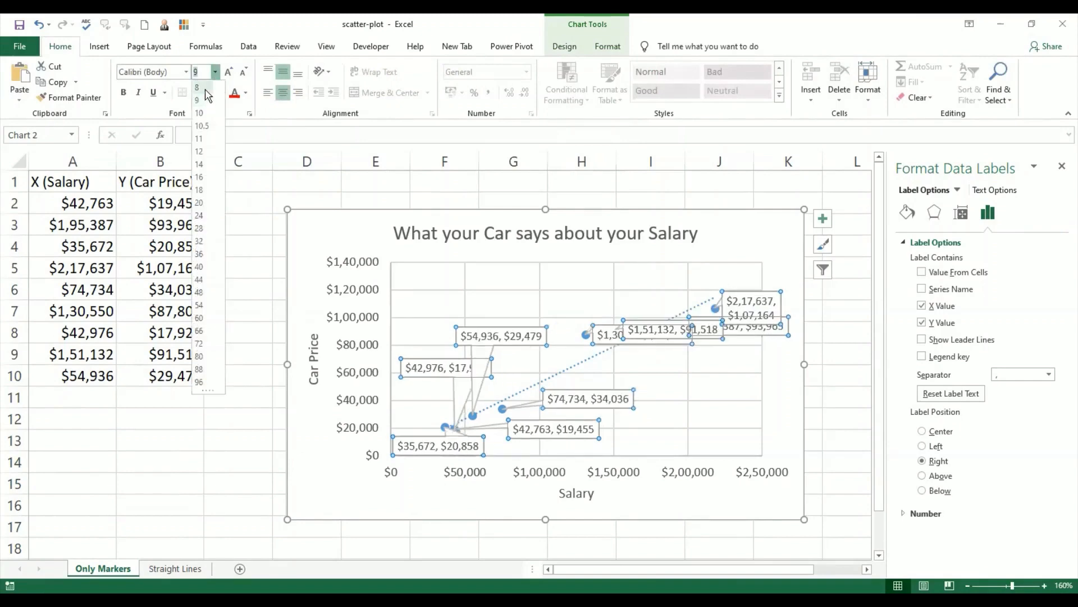
pyautogui.click(206, 89)
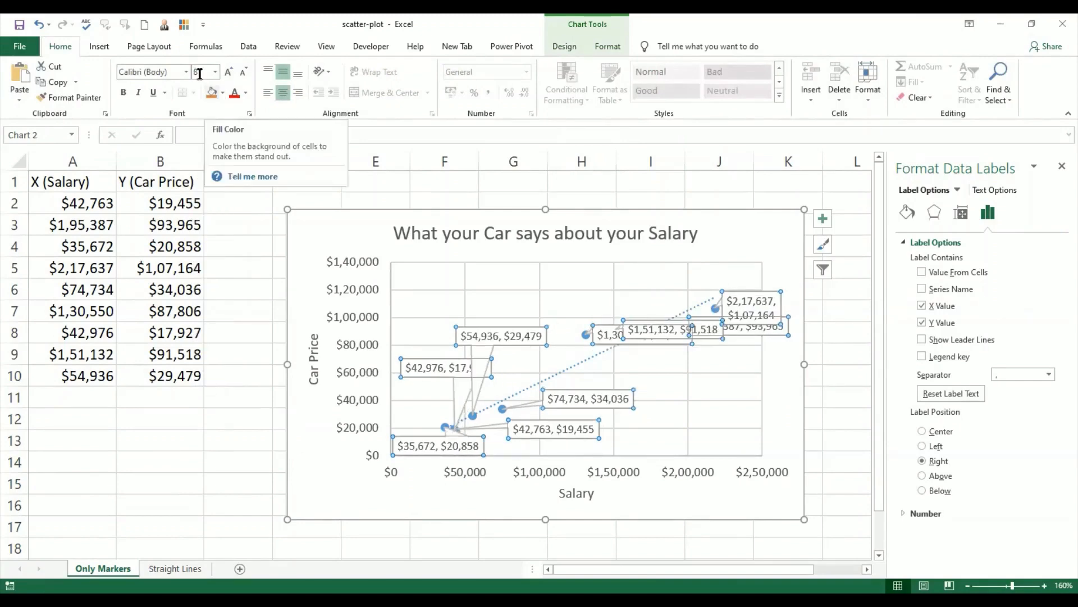
pyautogui.write('7')
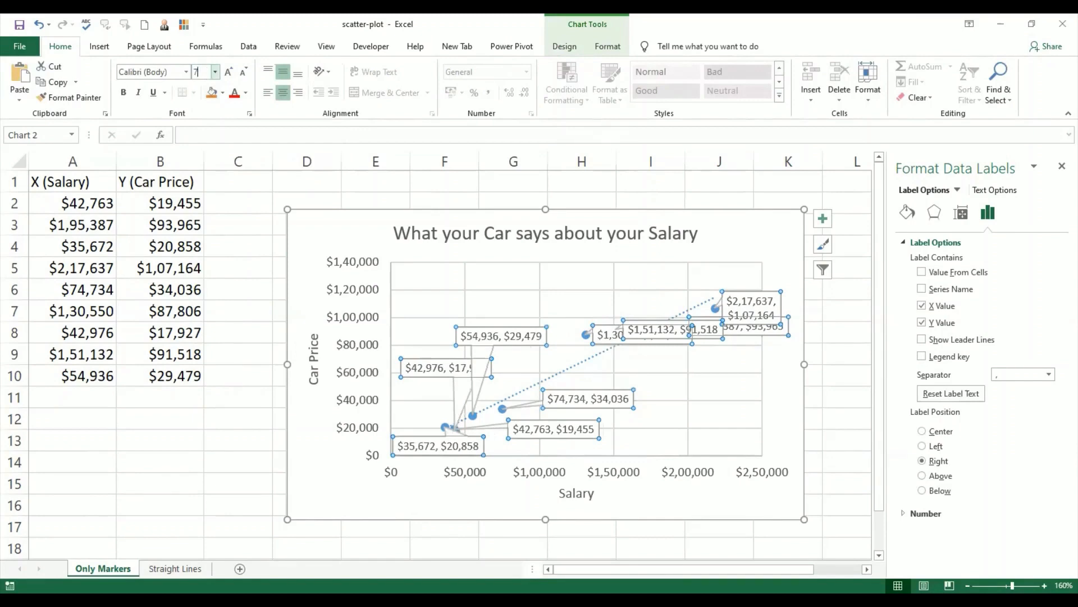
pyautogui.press('Return')
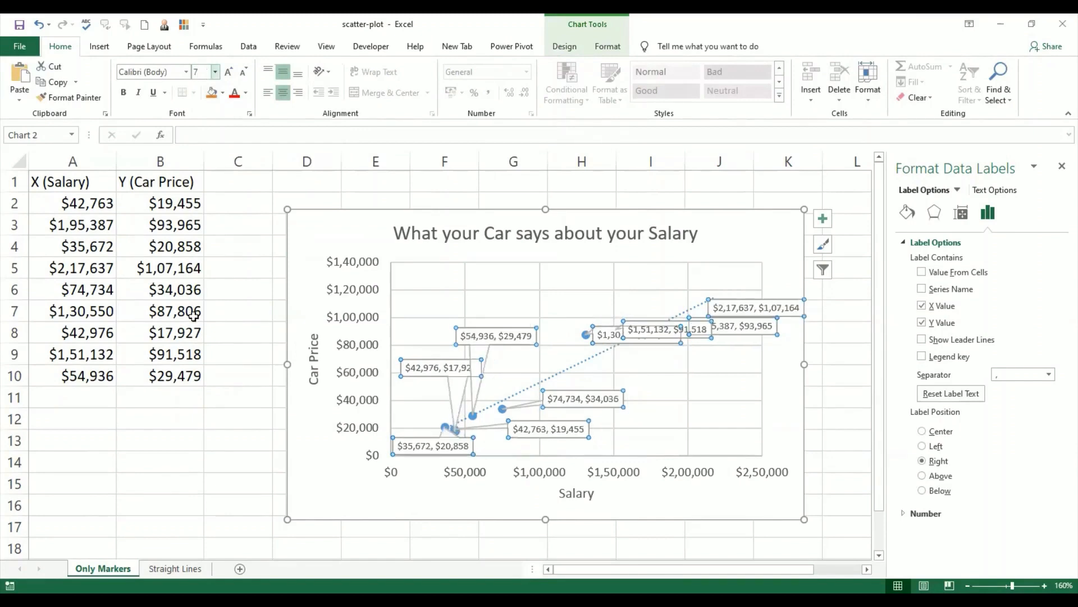
pyautogui.click(230, 482)
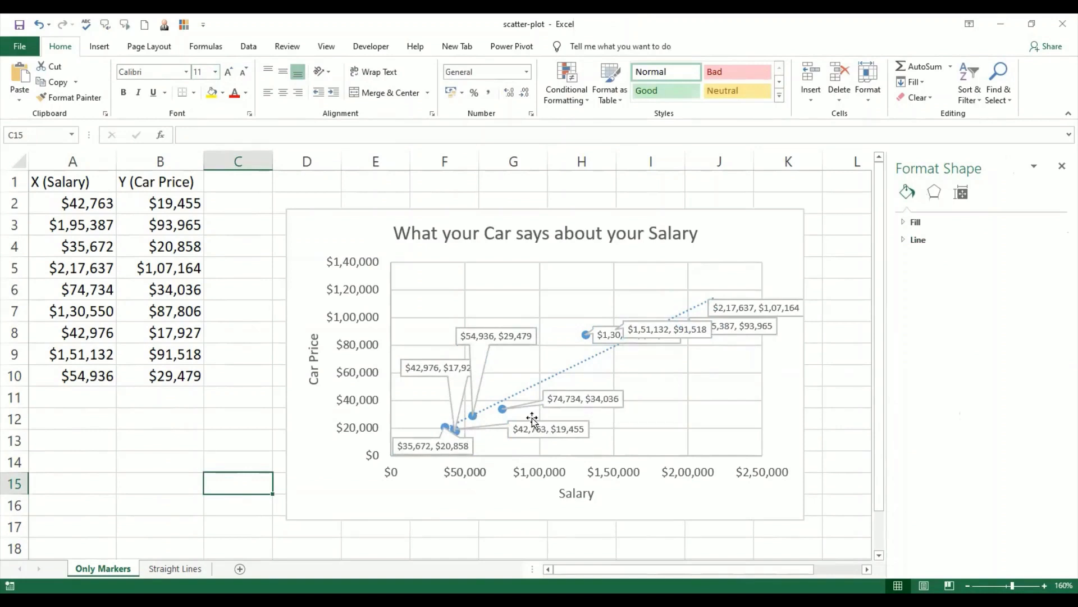
# Step: Move the "$35,672, $20,858" callout up to the $40,000 gridline, above its point
pyautogui.click(433, 438)
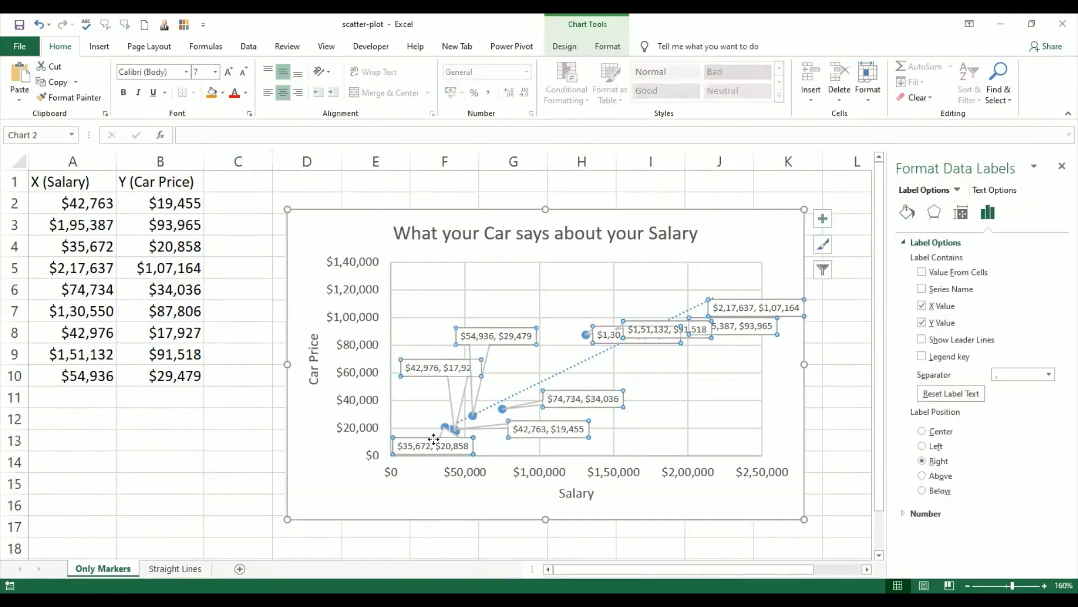
pyautogui.click(433, 438)
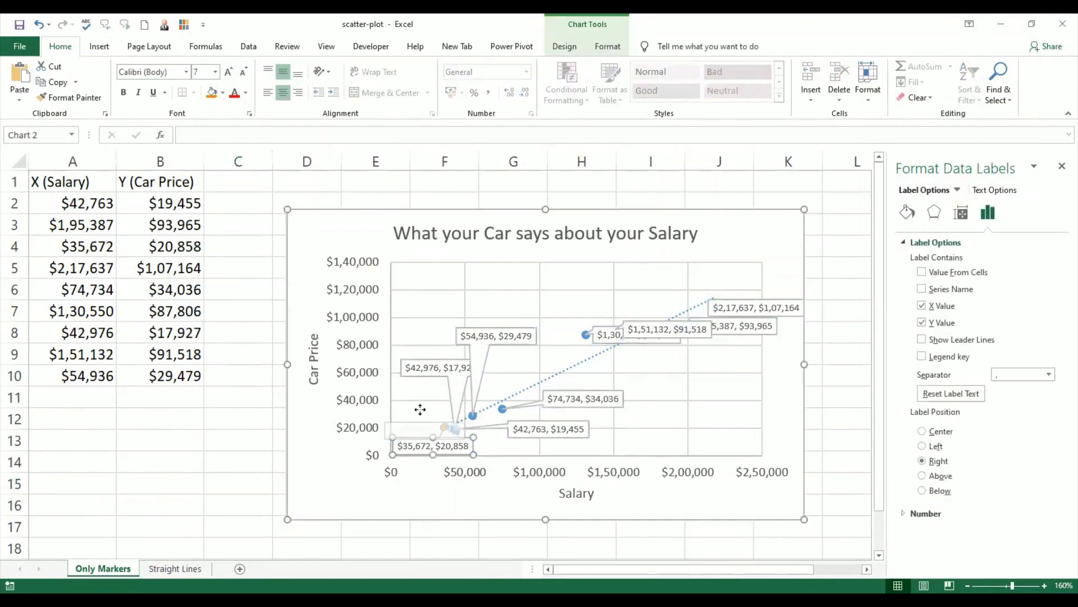
pyautogui.moveTo(421, 410); pyautogui.dragTo(433, 394)
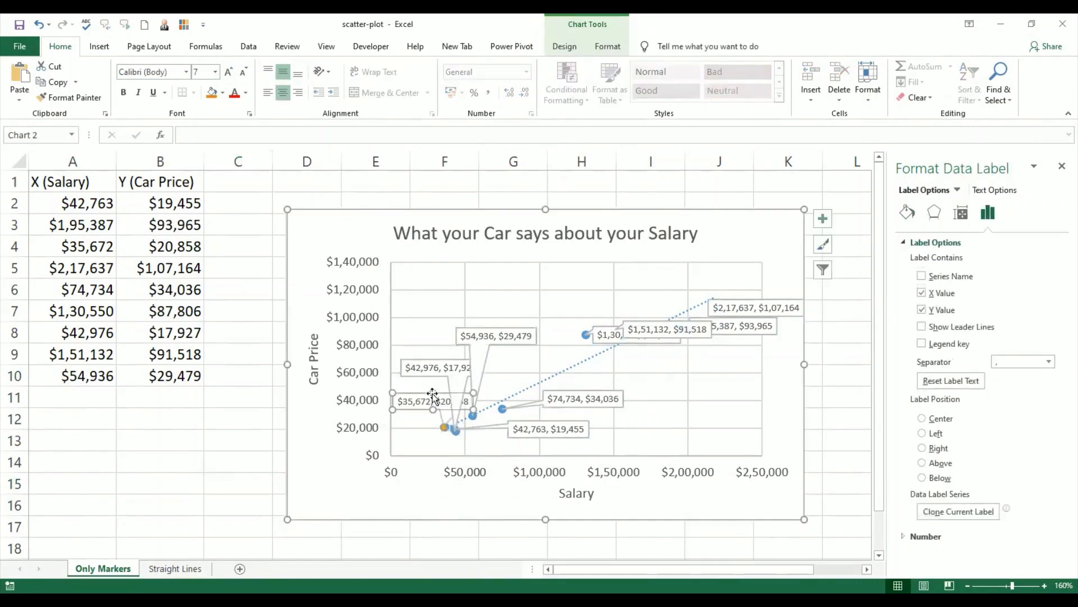
pyautogui.click(448, 362)
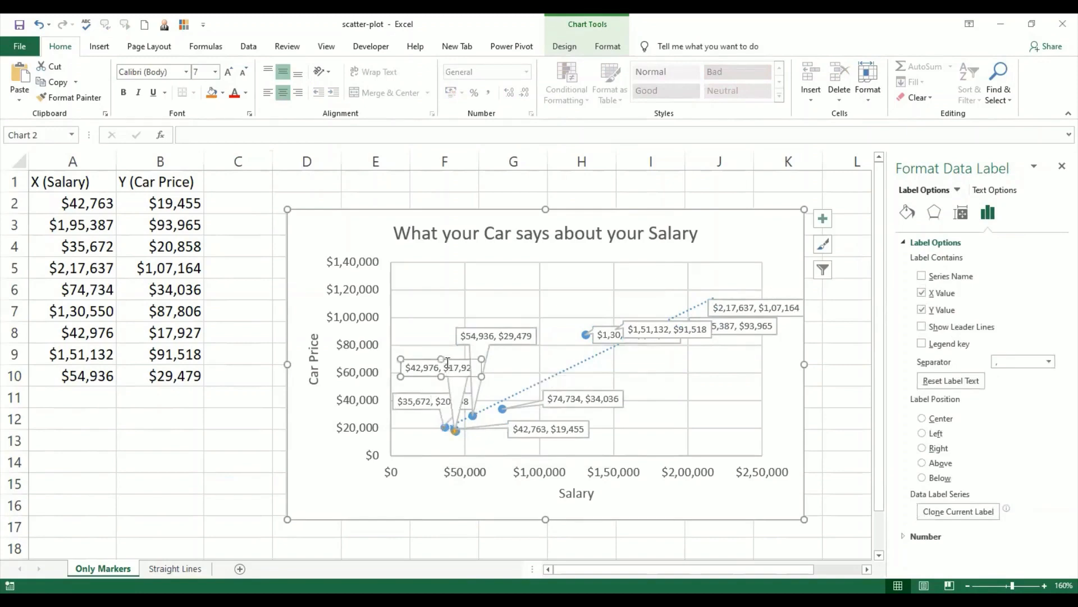
pyautogui.click(441, 398)
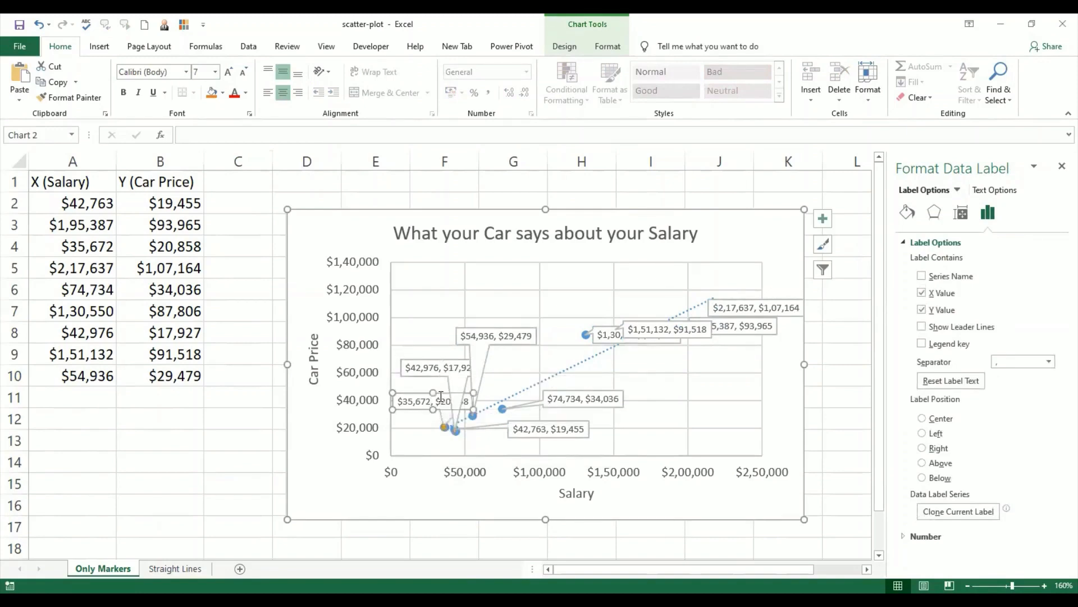
pyautogui.click(608, 48)
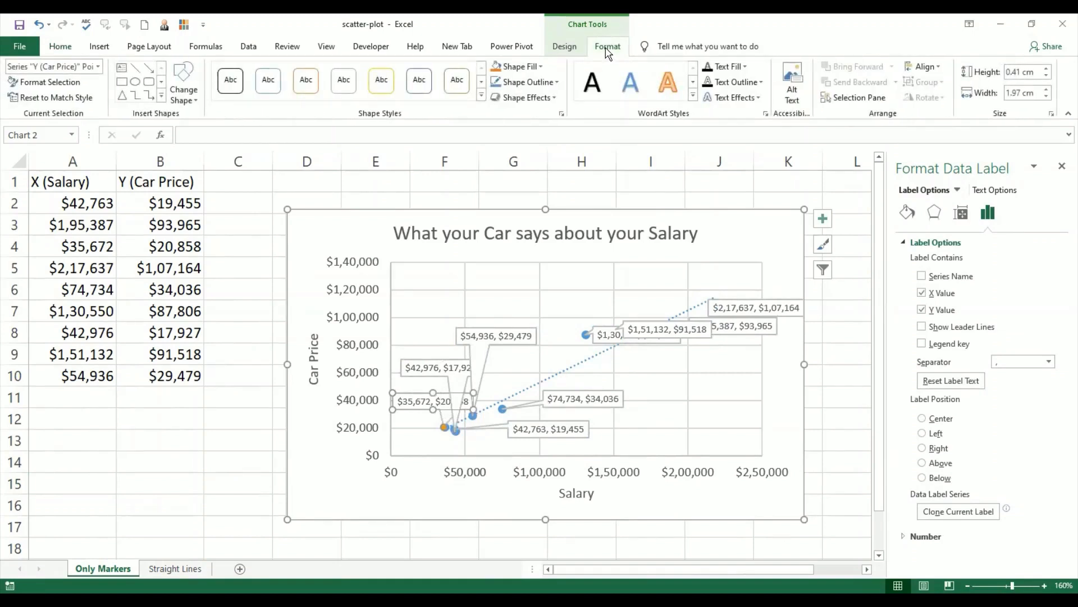
pyautogui.click(936, 67)
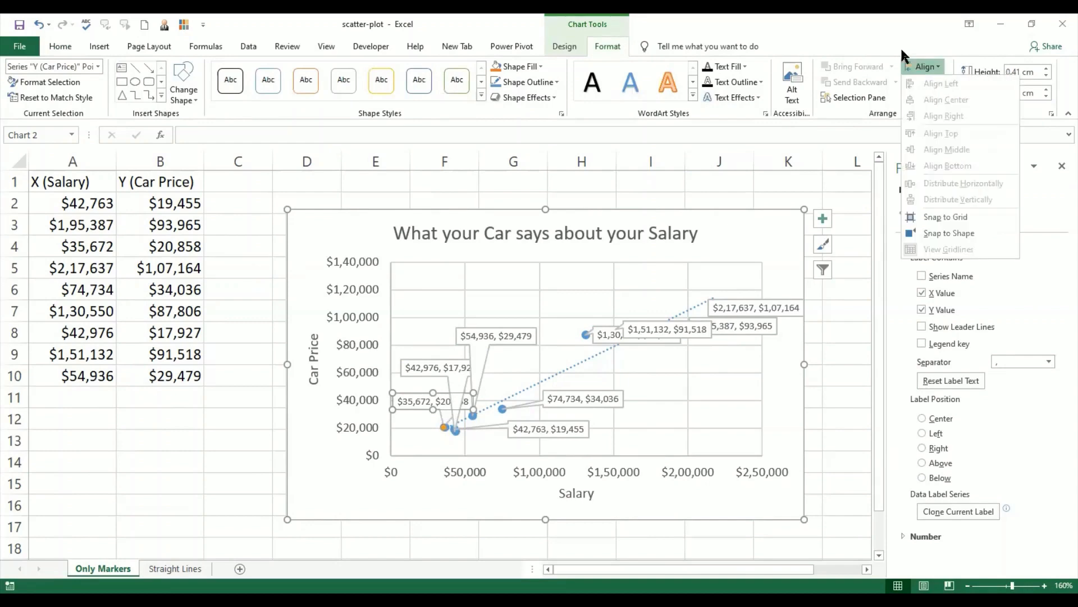
pyautogui.click(866, 46)
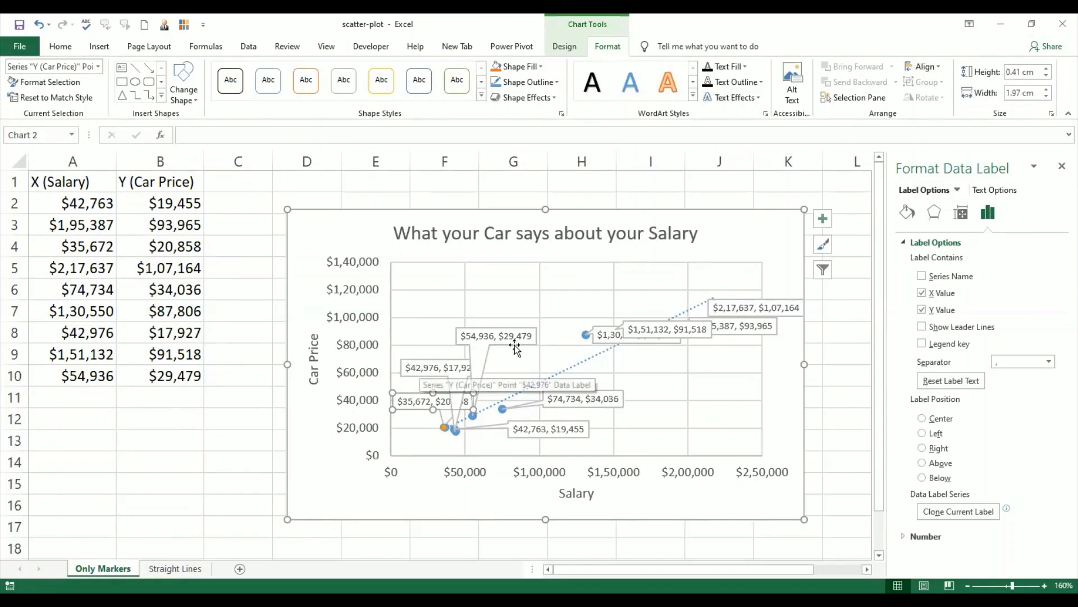
pyautogui.click(441, 368)
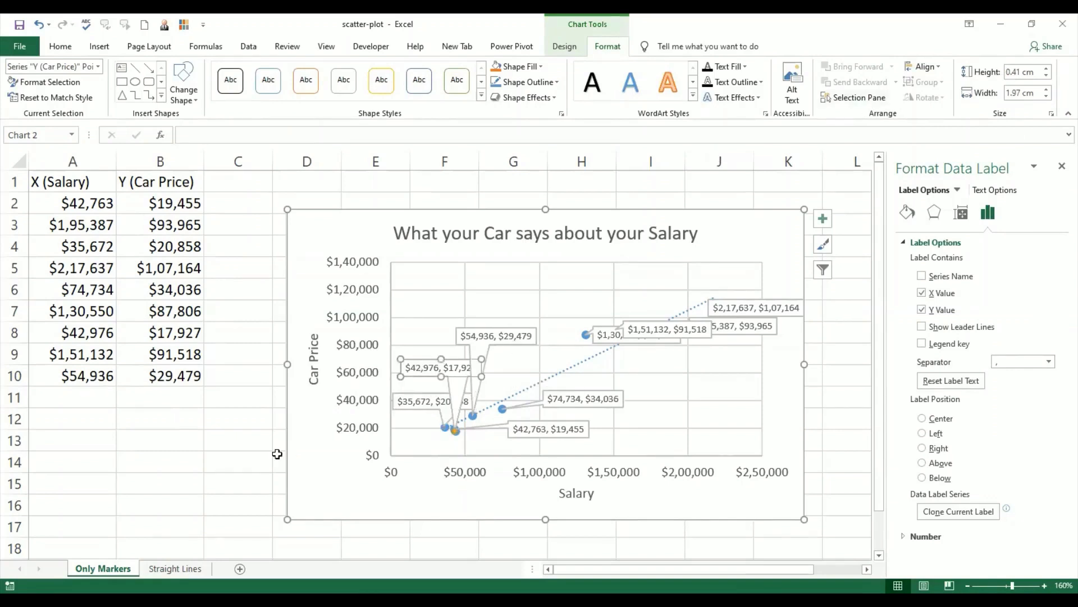
pyautogui.click(245, 441)
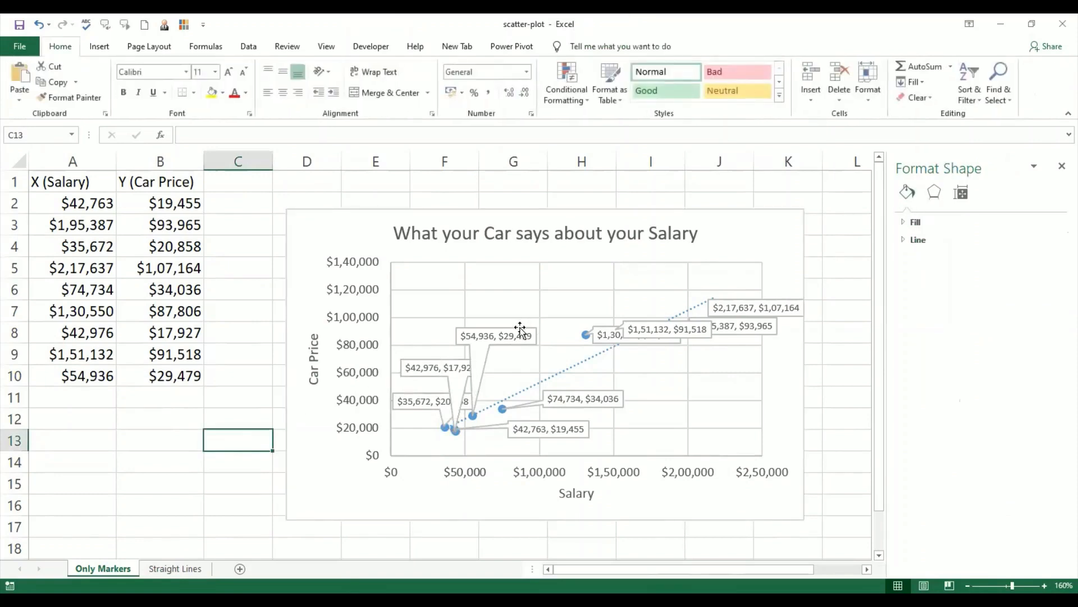
# Step: Move the "$54,936, $29,479" callout between the $1,00,000 and $1,20,000 gridlines and the "$42,976, $17,927" callout up to the $80,000 gridline
pyautogui.moveTo(520, 331); pyautogui.dragTo(537, 300)
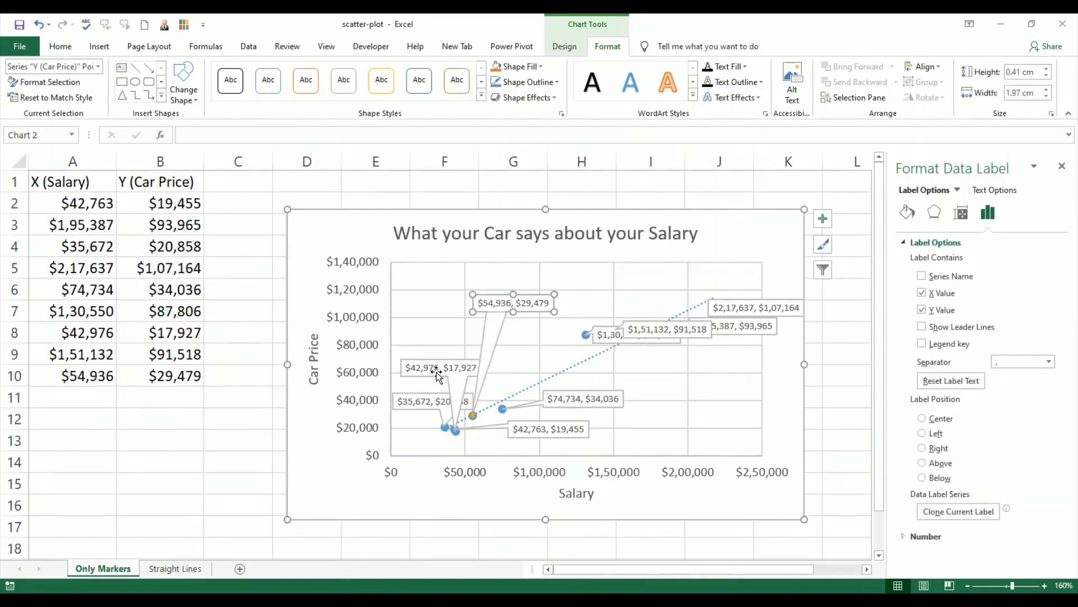
pyautogui.moveTo(437, 371); pyautogui.dragTo(461, 330)
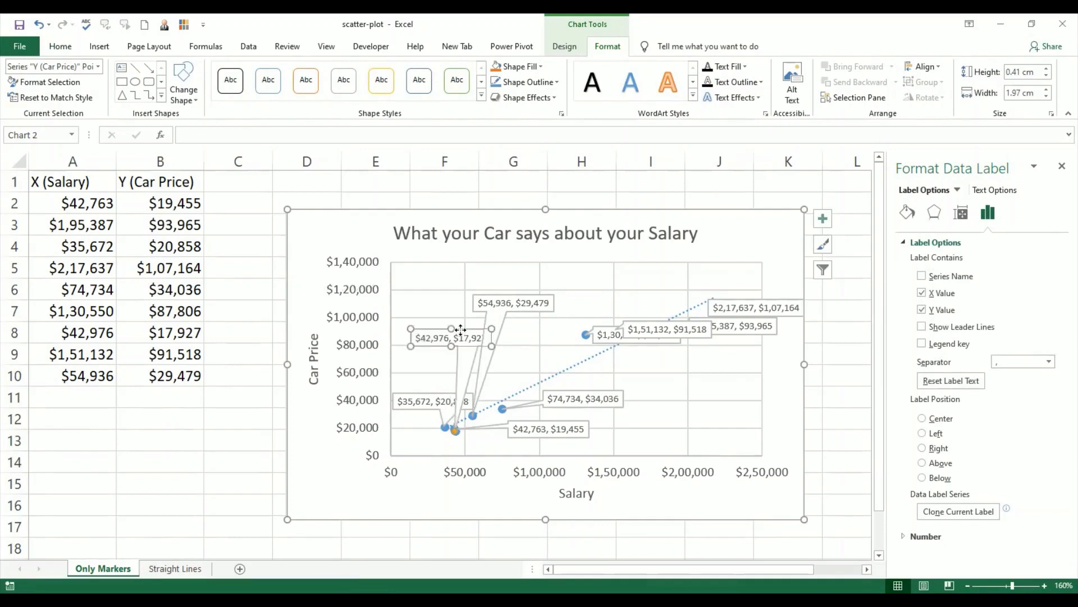
pyautogui.click(433, 394)
pyautogui.moveTo(432, 394); pyautogui.dragTo(437, 364)
pyautogui.moveTo(436, 364); pyautogui.dragTo(437, 363)
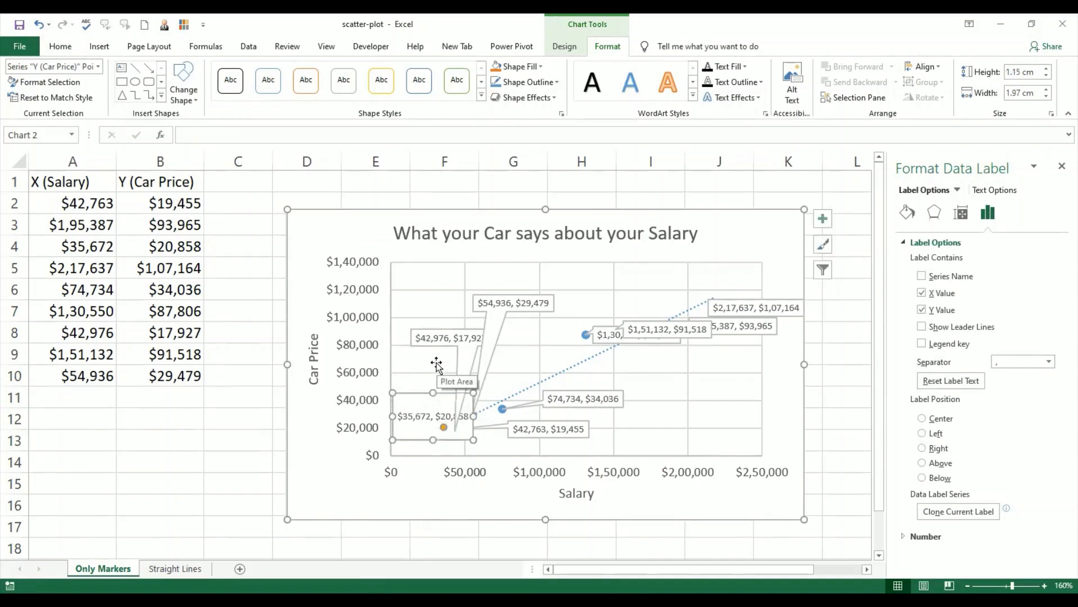
pyautogui.hotkey('ctrl', 'z')
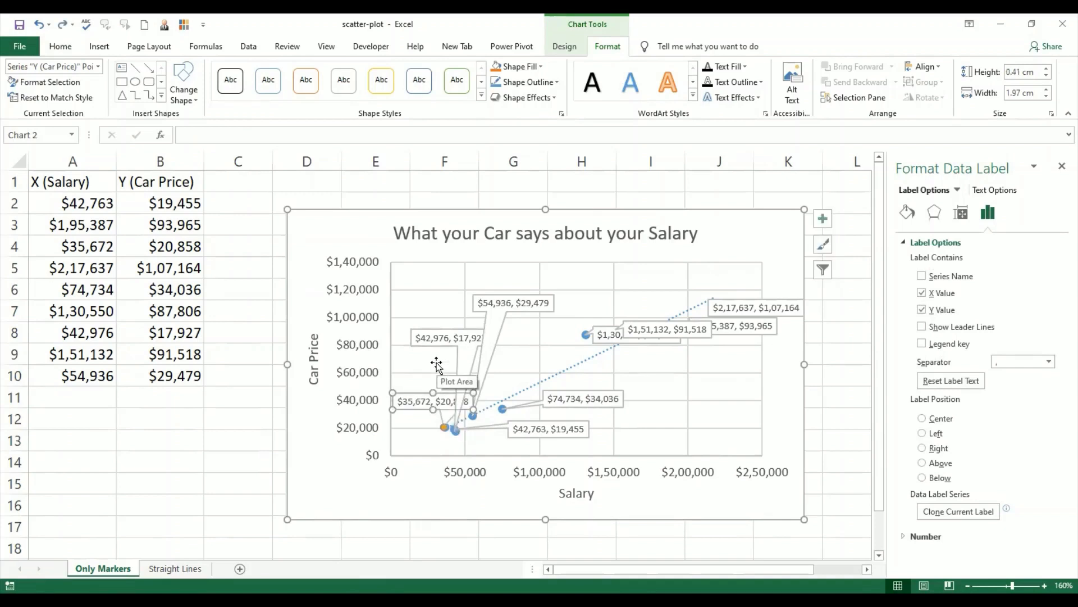
# Step: Wrap the "$35,672, $20,858" callout onto two lines and place it above its point near the vertical axis, around the $40,000 gridline
pyautogui.tripleClick(437, 401)
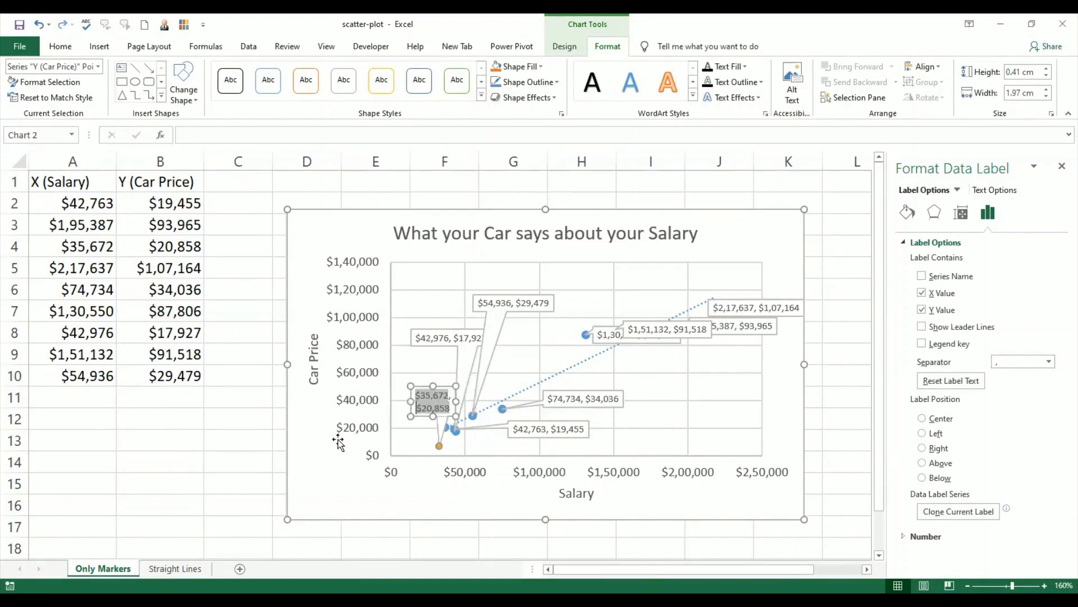
pyautogui.click(301, 448)
pyautogui.moveTo(427, 415); pyautogui.dragTo(410, 416)
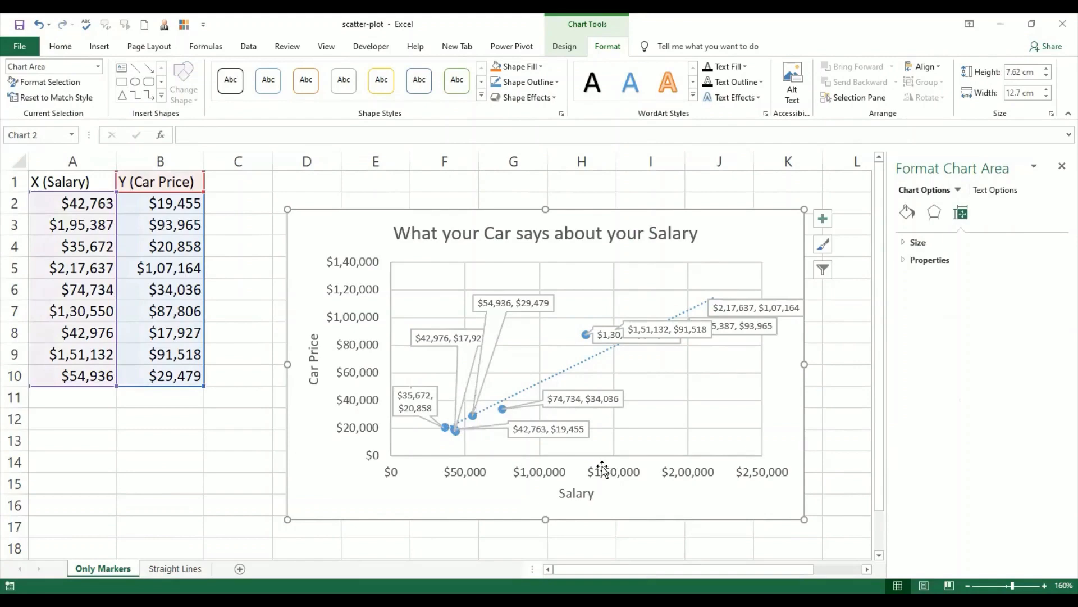
pyautogui.click(422, 389)
pyautogui.click(424, 383)
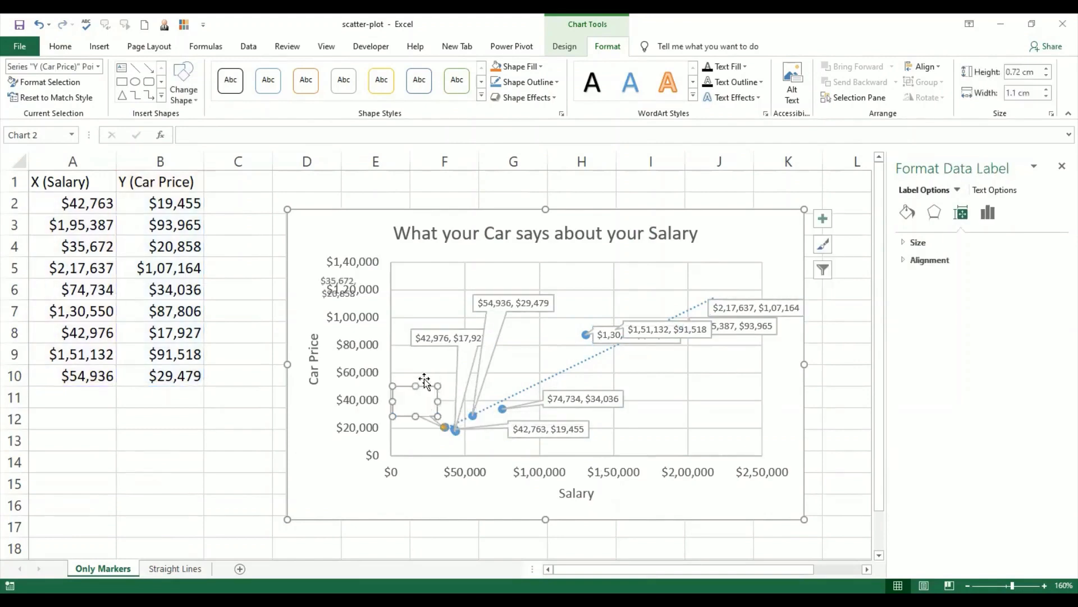
pyautogui.moveTo(425, 382); pyautogui.dragTo(428, 374)
pyautogui.click(844, 472)
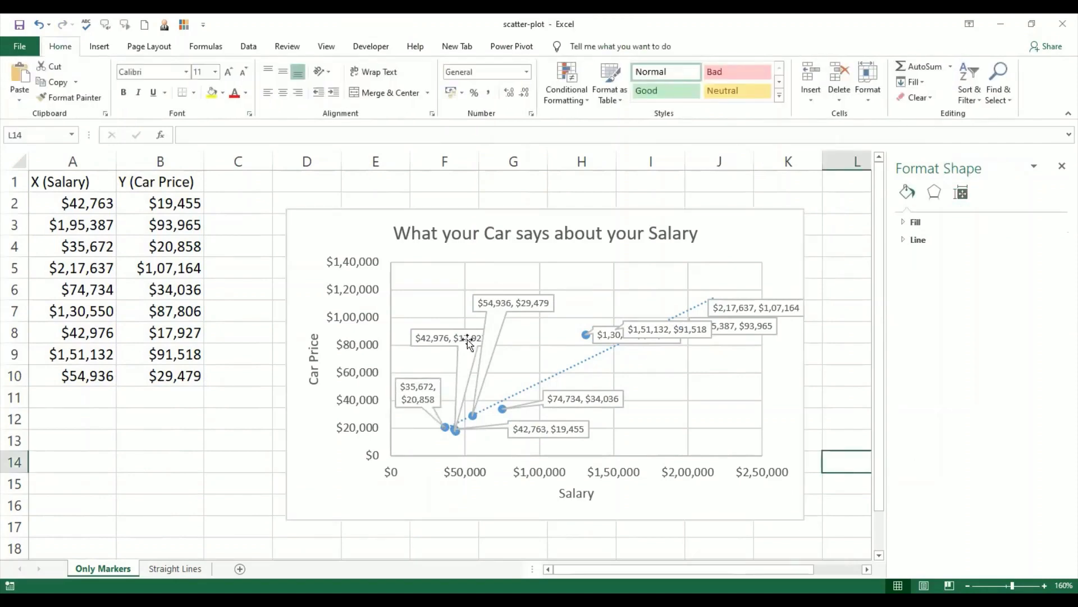
# Step: Wrap the "$42,976, $17,927" callout onto two lines and deselect the chart
pyautogui.click(453, 340)
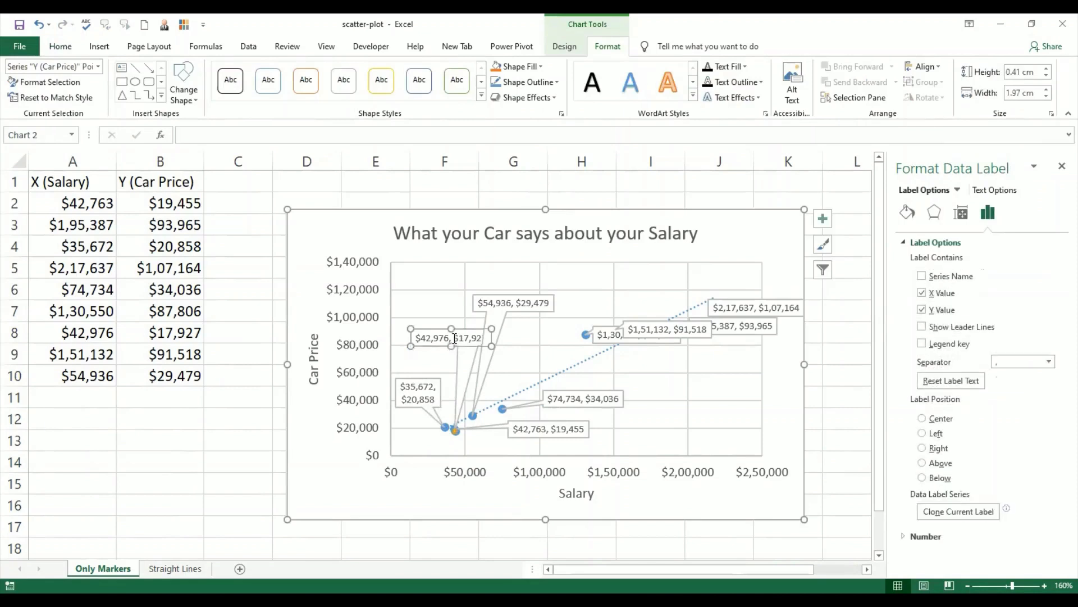
pyautogui.click(455, 339)
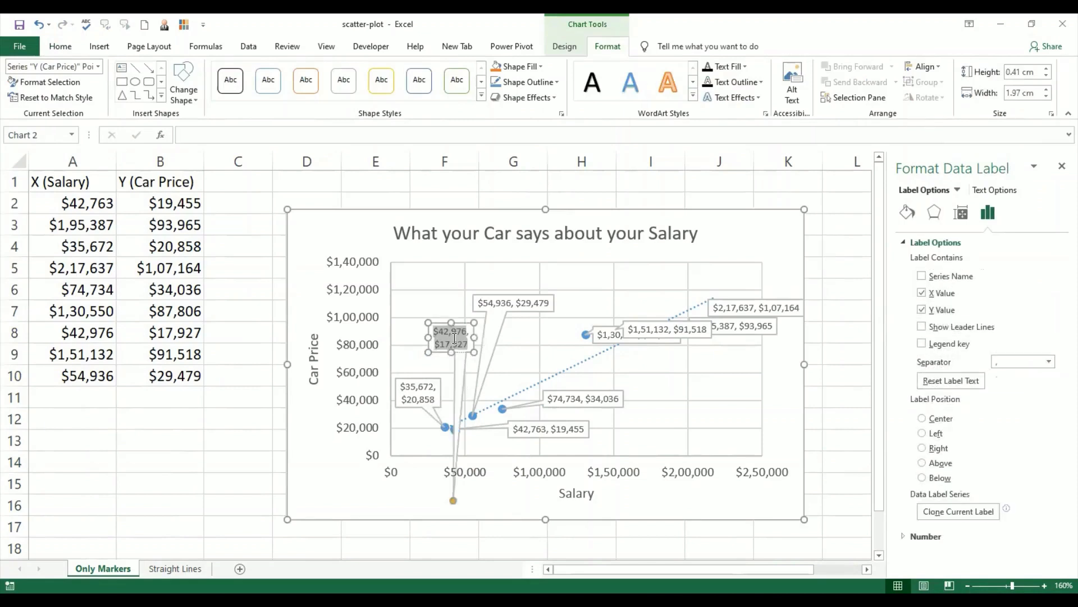
pyautogui.click(853, 425)
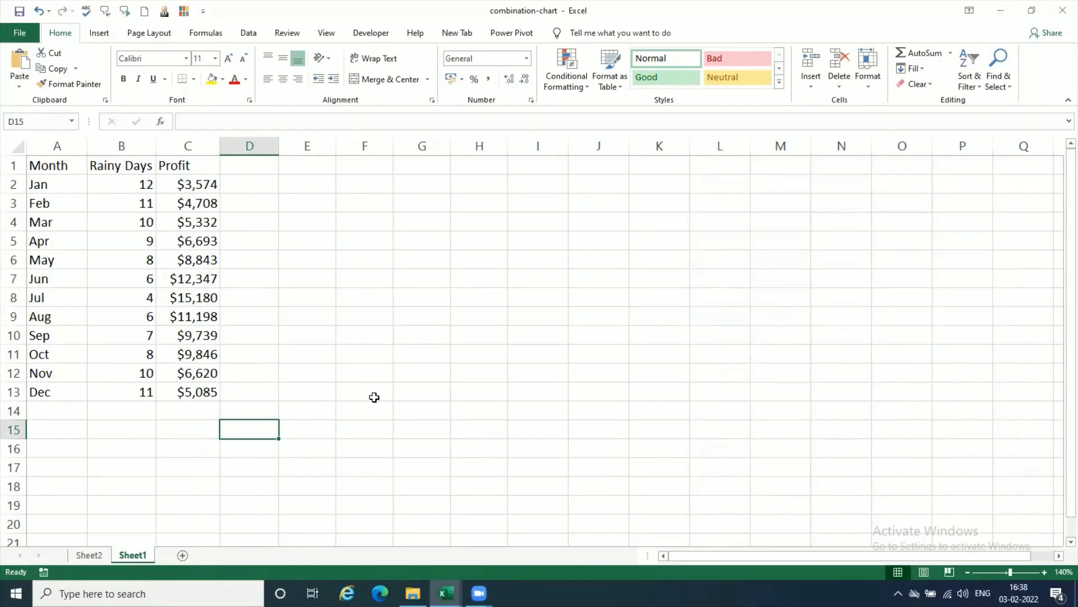
# Step: Examine the monthly data table, comparing each month's rainy days with its profit, including the November row and the January row
pyautogui.click(70, 375)
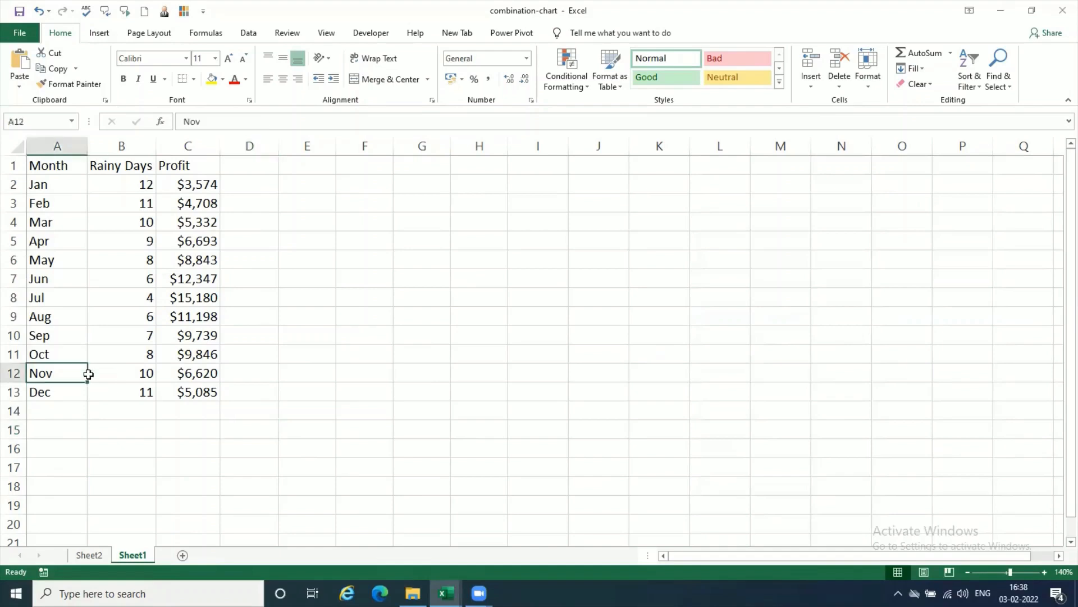
pyautogui.click(113, 373)
pyautogui.click(190, 372)
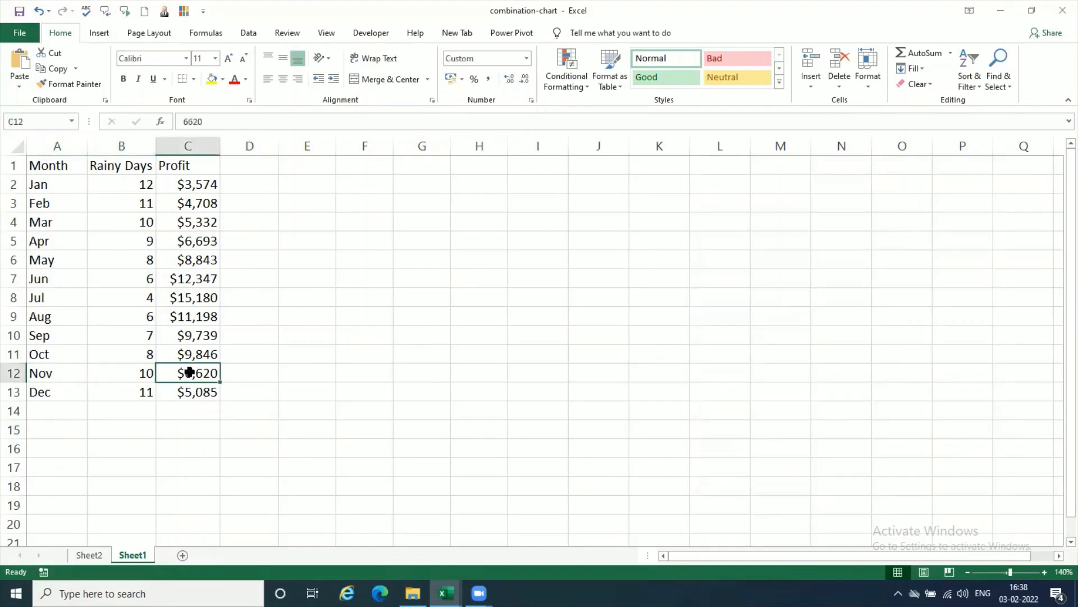
pyautogui.click(391, 416)
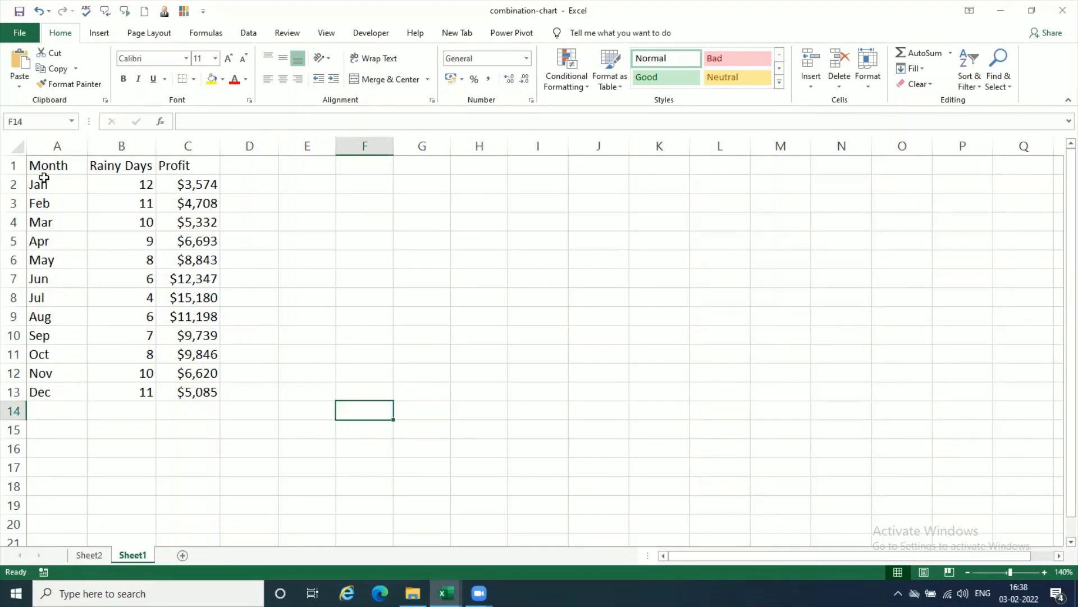
pyautogui.click(48, 168)
pyautogui.moveTo(48, 169); pyautogui.dragTo(115, 303)
pyautogui.moveTo(121, 387); pyautogui.dragTo(121, 387)
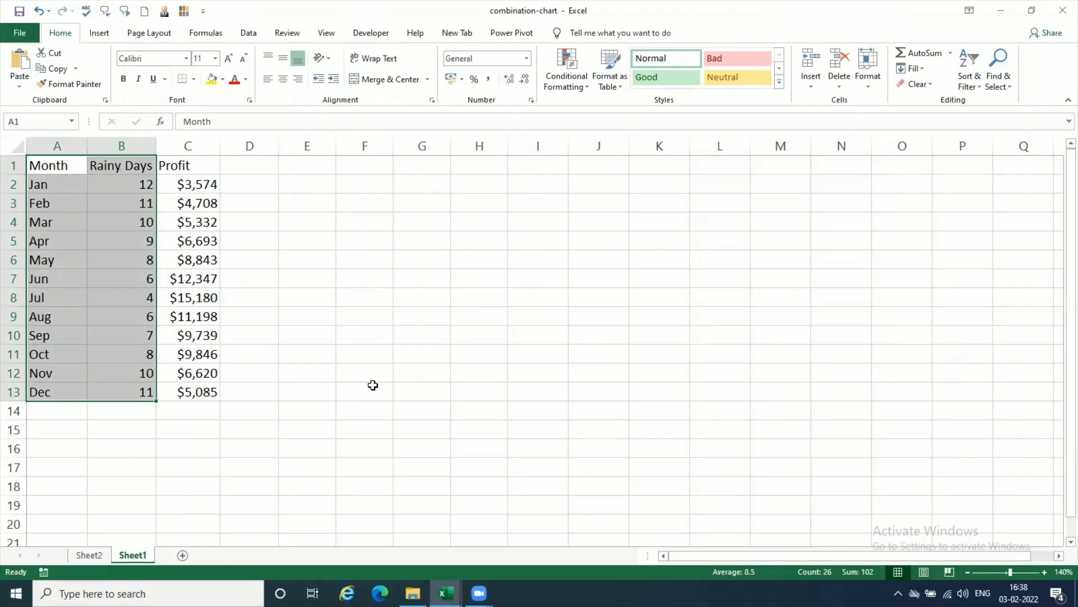
pyautogui.click(15, 185)
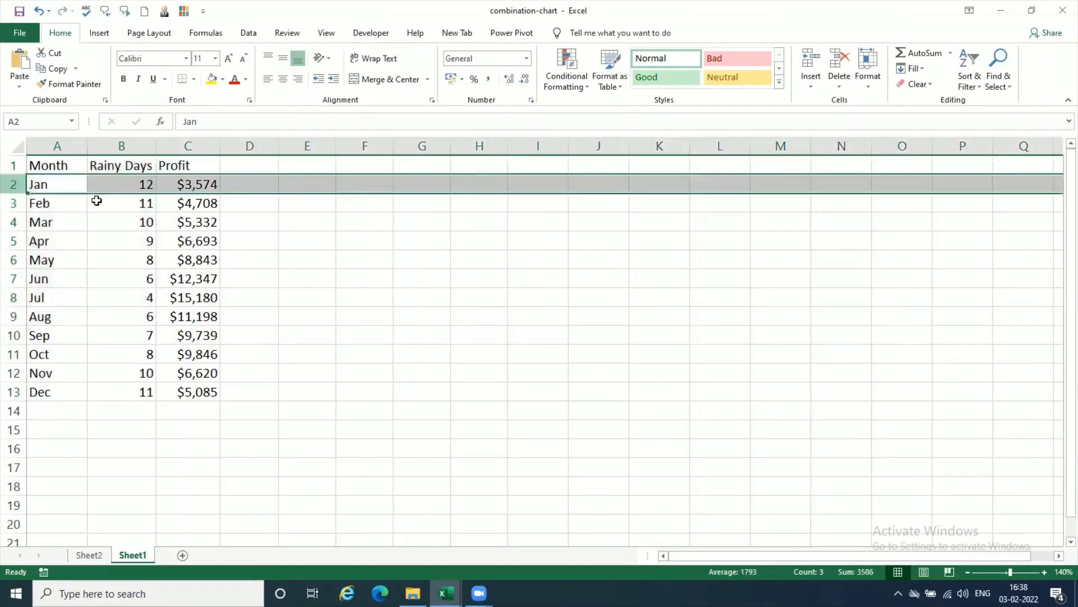
pyautogui.click(97, 201)
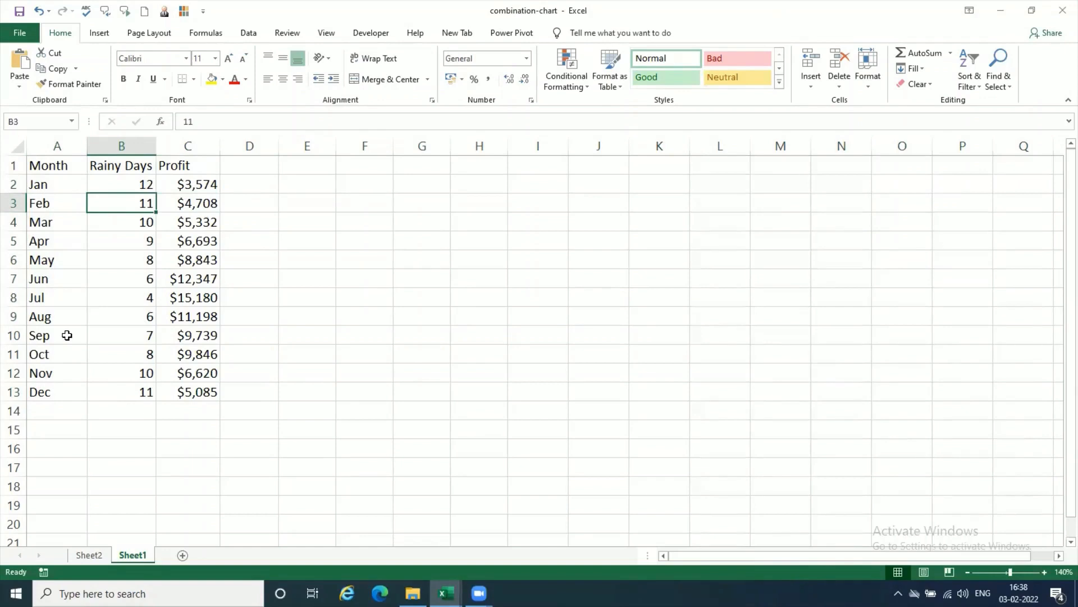
# Step: Review how the Month column serves as the shared category for Rainy Days and Profit, highlighting the headers and the Month and Profit columns
pyautogui.moveTo(66, 166); pyautogui.dragTo(67, 392)
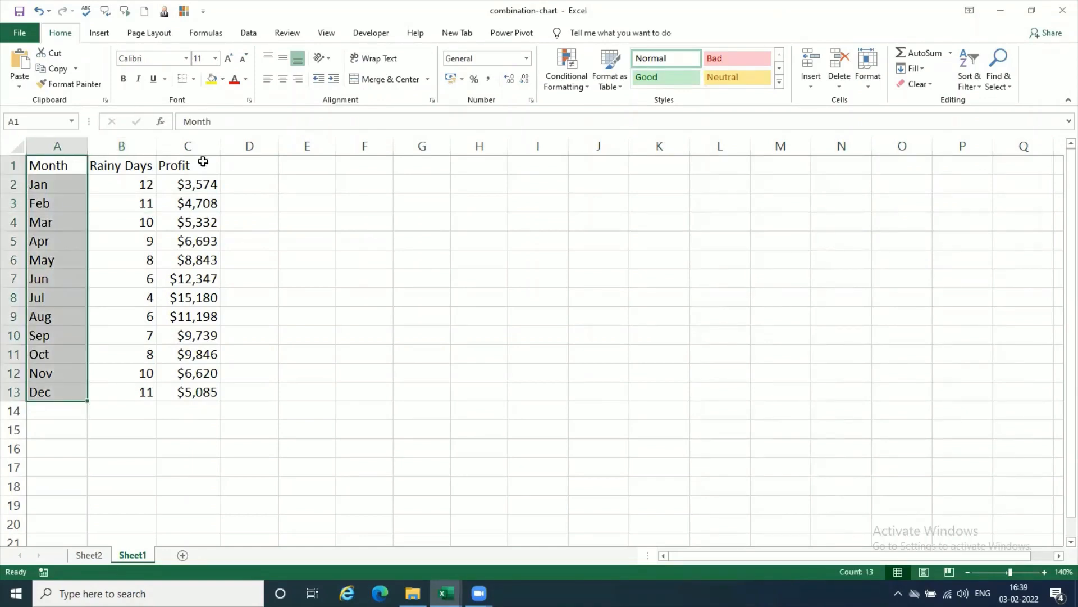
pyautogui.moveTo(67, 166); pyautogui.dragTo(203, 163)
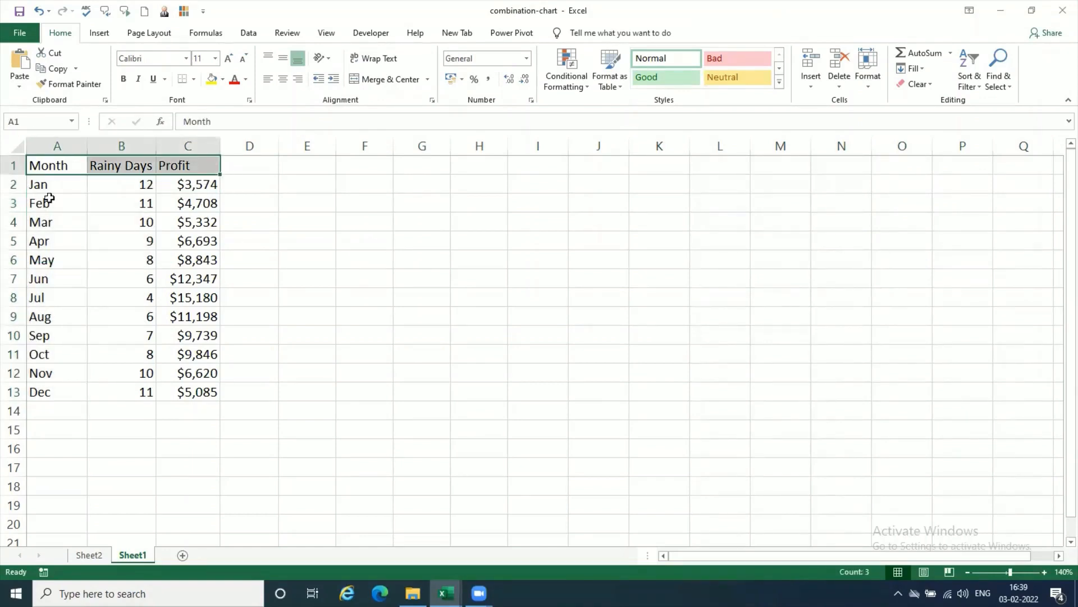
pyautogui.click(53, 191)
pyautogui.click(62, 167)
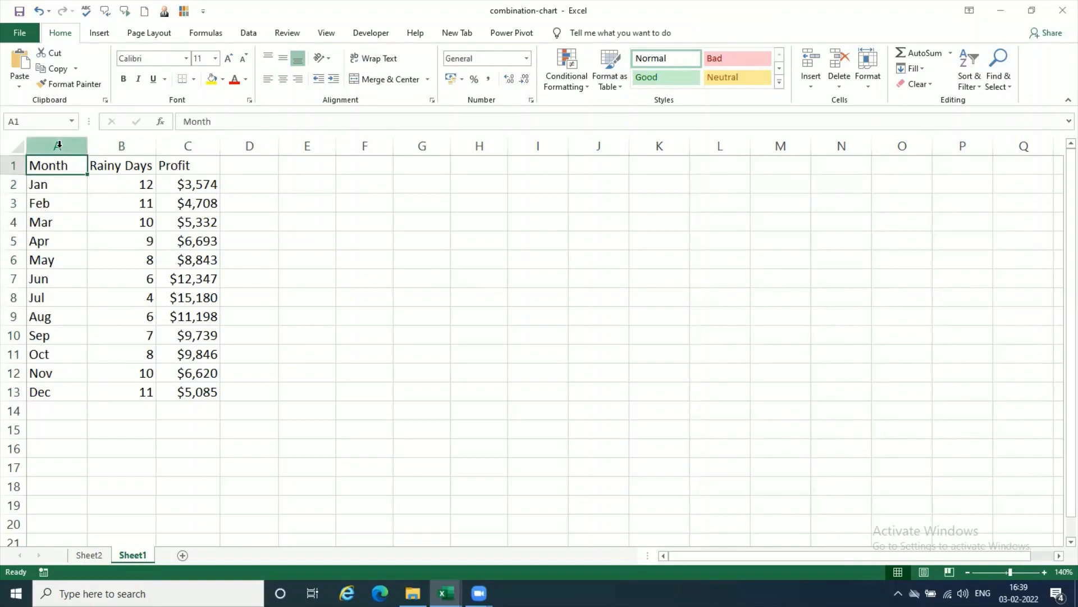
pyautogui.click(58, 145)
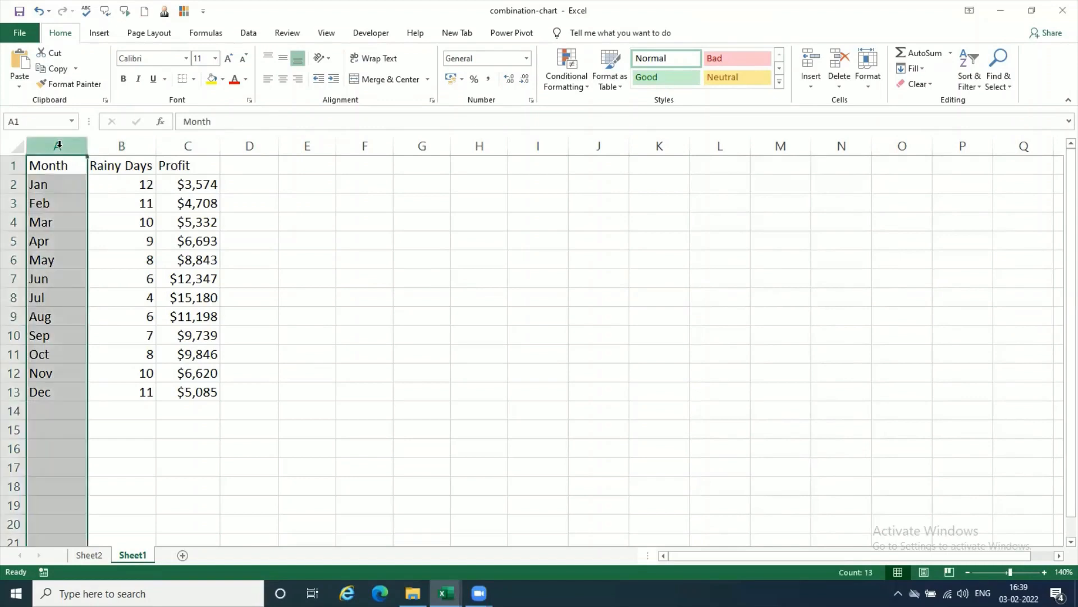
pyautogui.keyDown('ctrl'); pyautogui.click(211, 143); pyautogui.keyUp('ctrl')
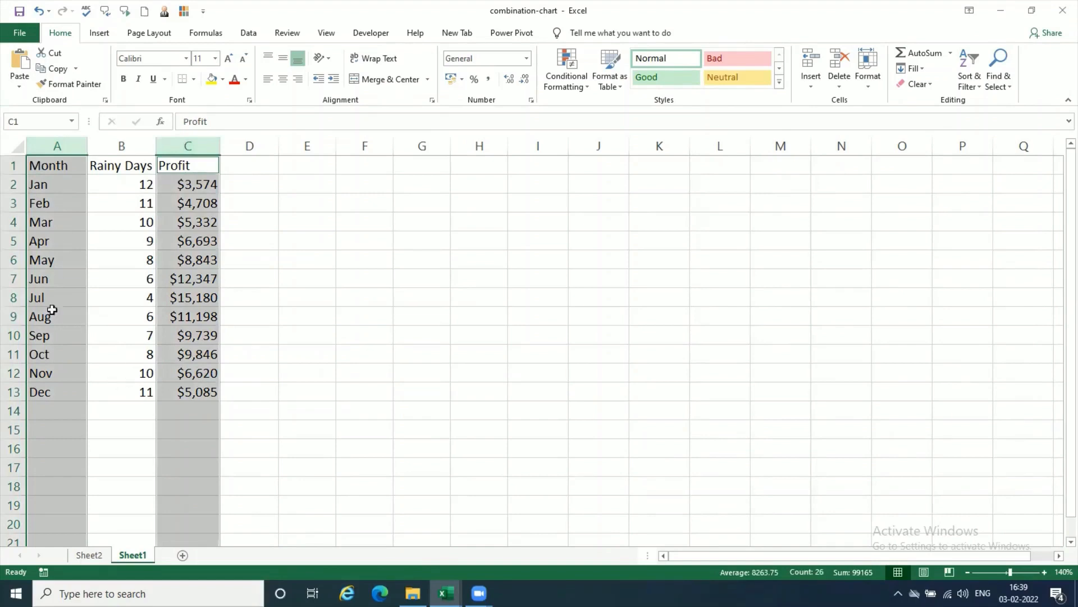
pyautogui.click(116, 316)
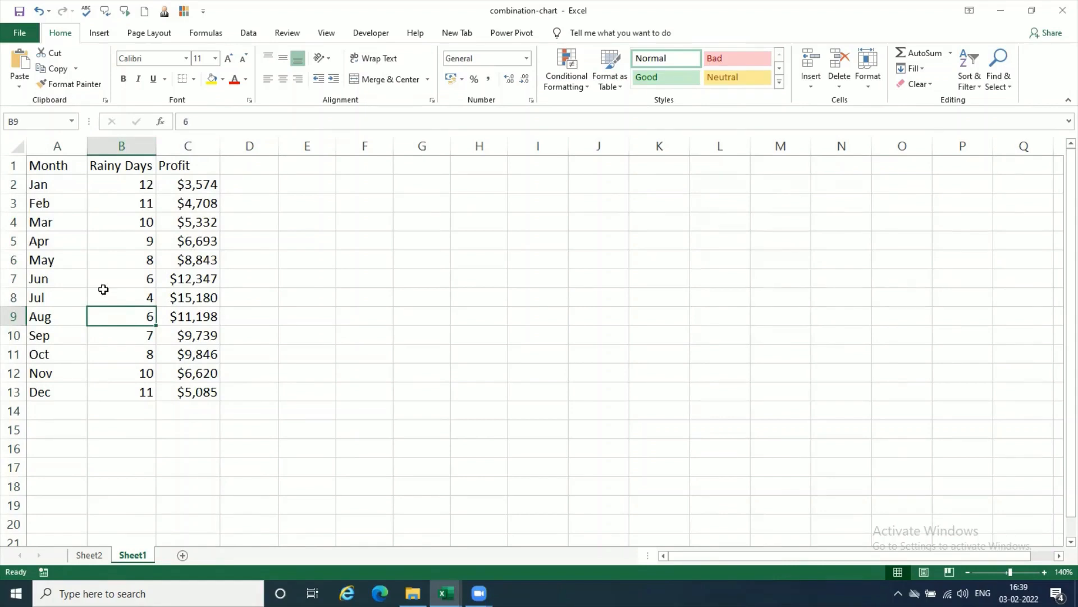
pyautogui.click(121, 273)
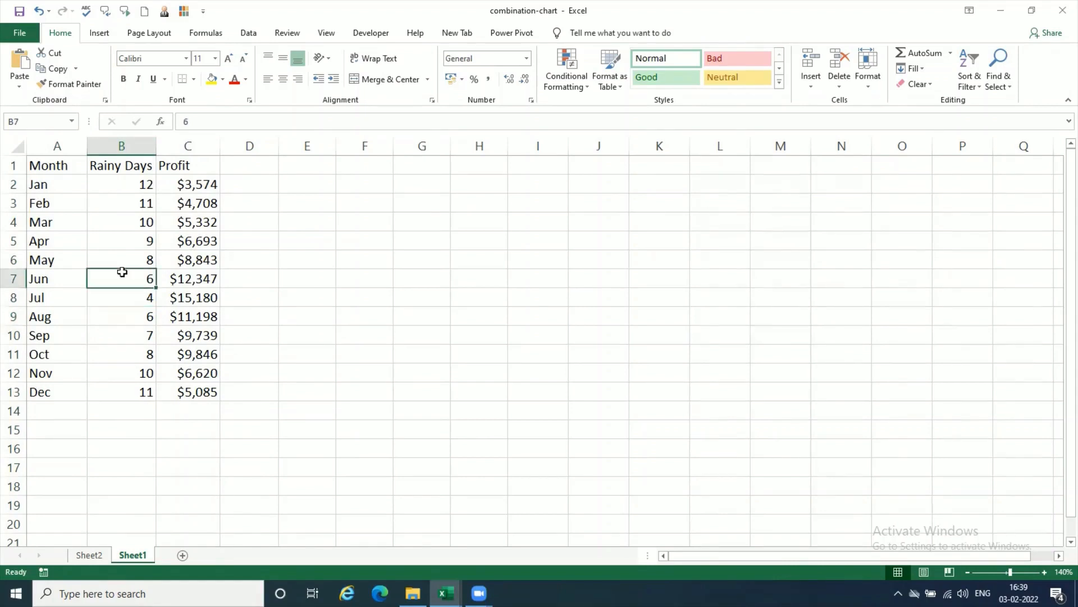
pyautogui.click(60, 185)
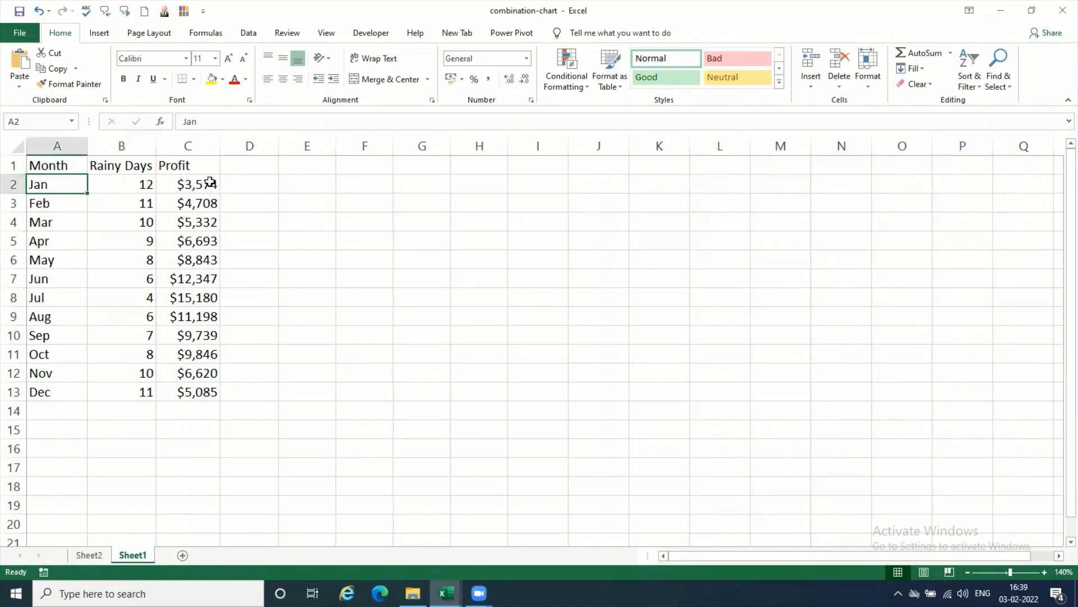
pyautogui.click(210, 182)
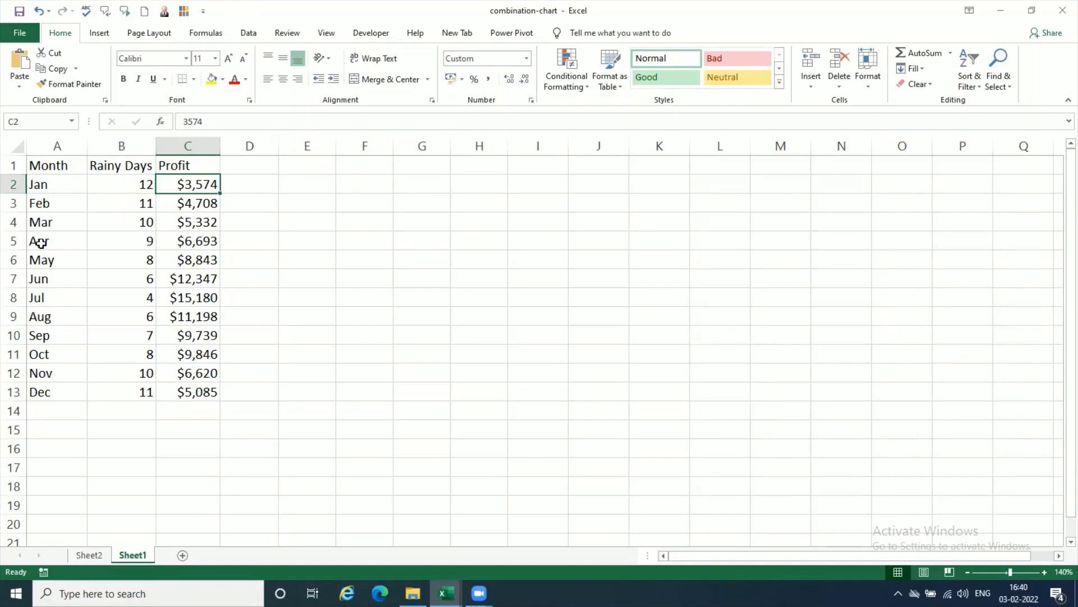
# Step: Select the Month, Rainy Days and Profit data in A1:C13 as the source for a new chart
pyautogui.click(65, 166)
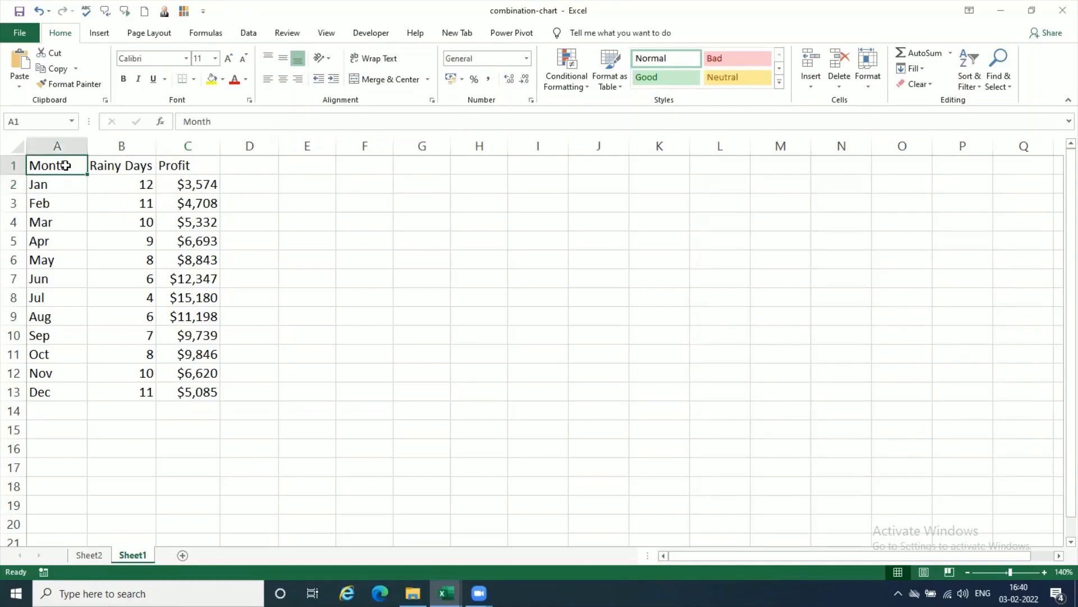
pyautogui.moveTo(66, 165); pyautogui.dragTo(197, 389)
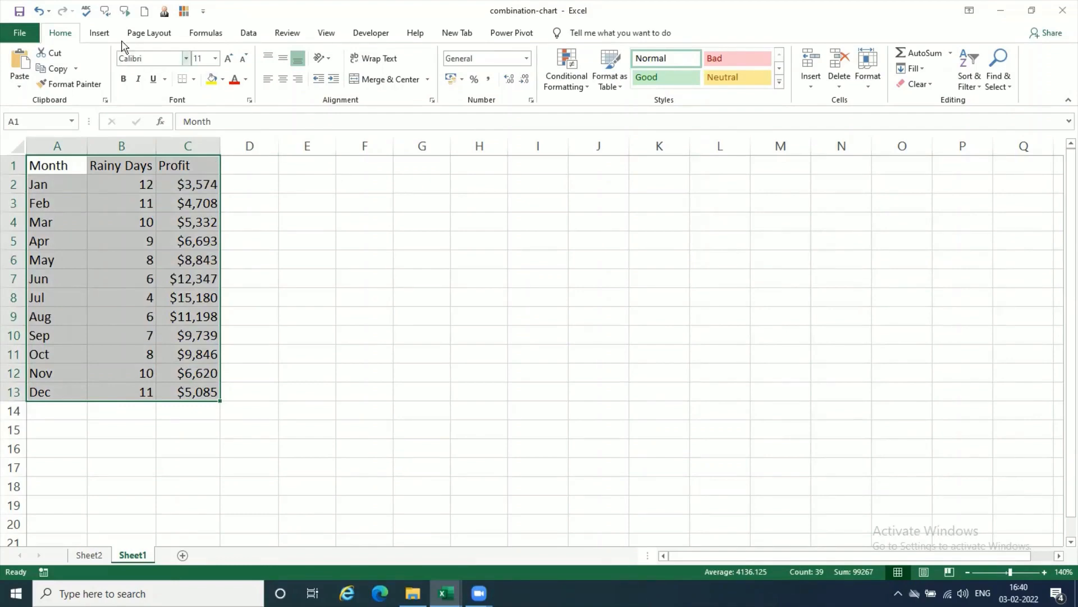
pyautogui.click(93, 28)
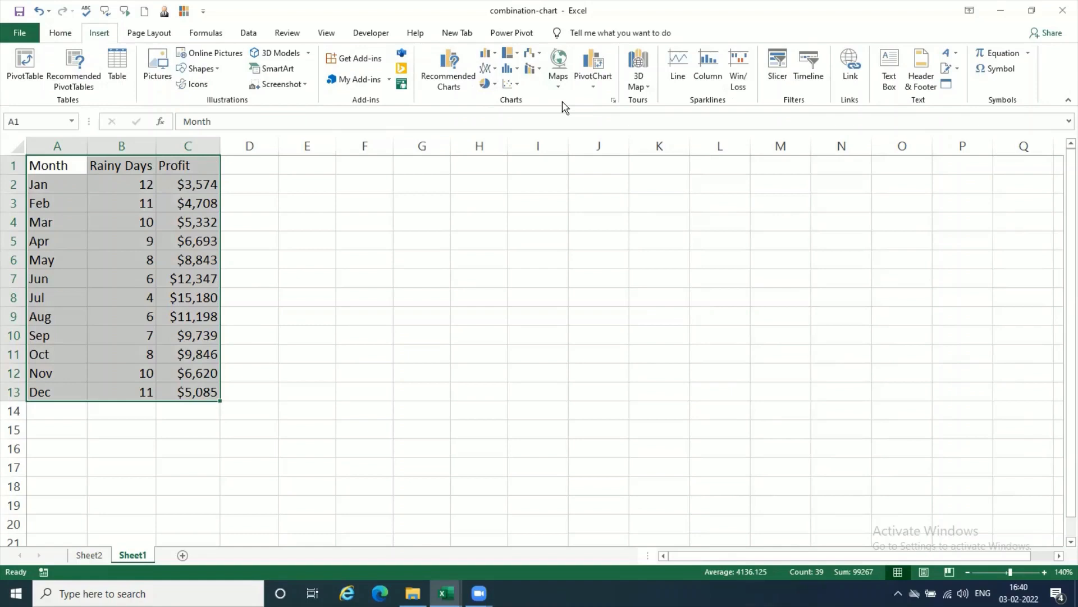
# Step: Look through the available chart types for the selected data: column, line and area, pie, scatter and bubble, hierarchy, and waterfall and stock
pyautogui.click(494, 56)
pyautogui.click(494, 54)
pyautogui.click(494, 69)
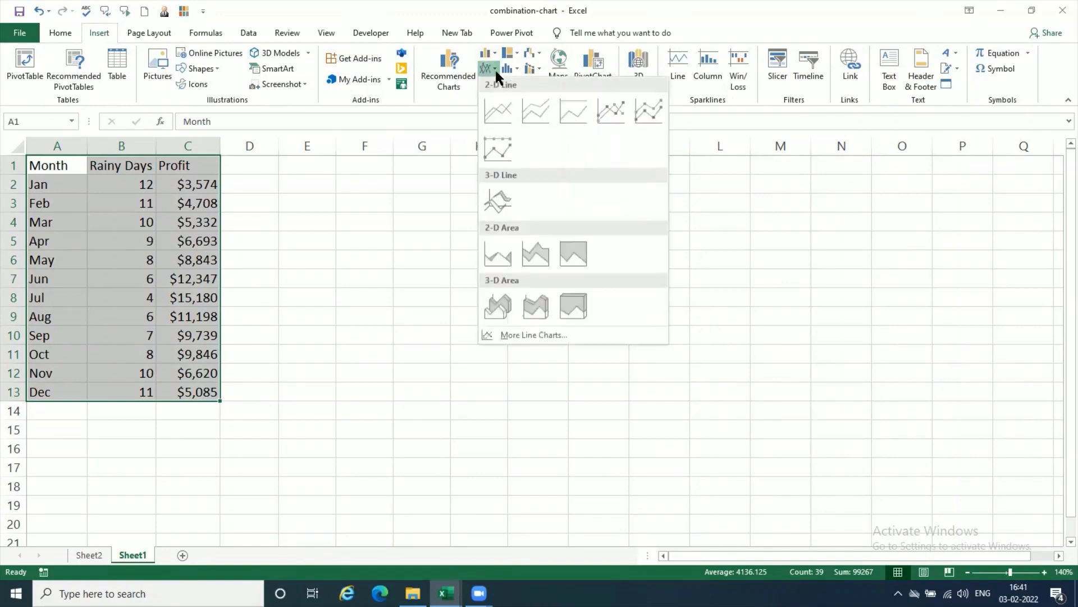
pyautogui.click(494, 69)
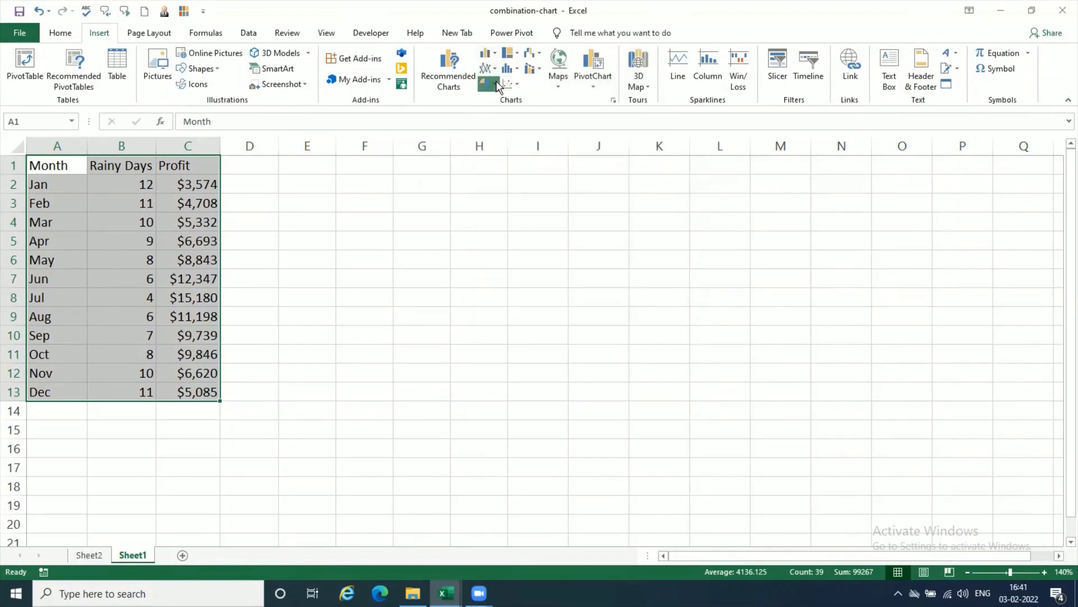
pyautogui.click(497, 87)
pyautogui.click(497, 87)
pyautogui.click(518, 87)
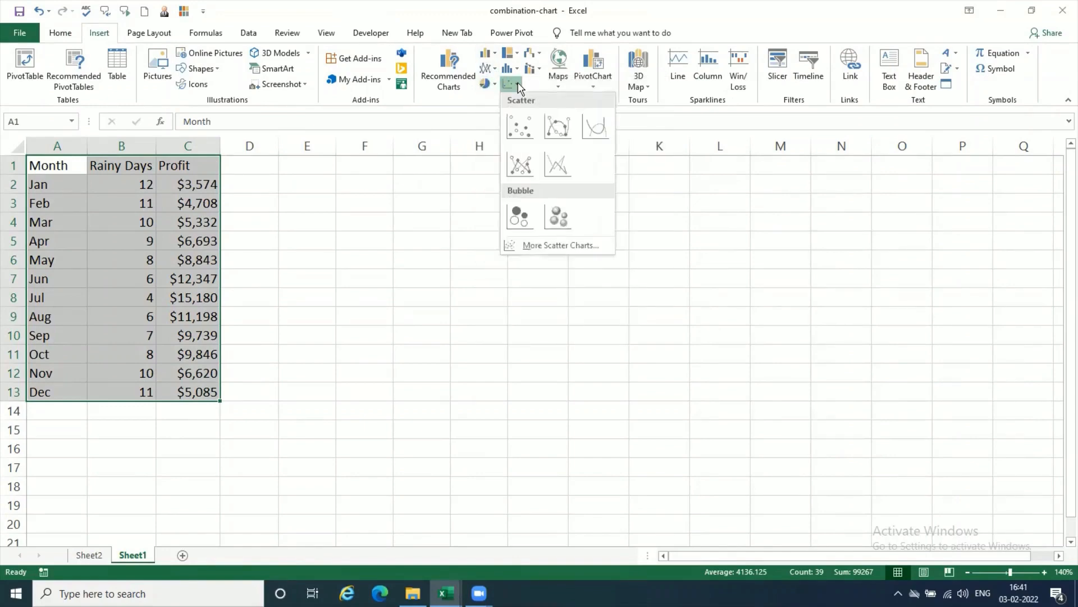
pyautogui.click(518, 87)
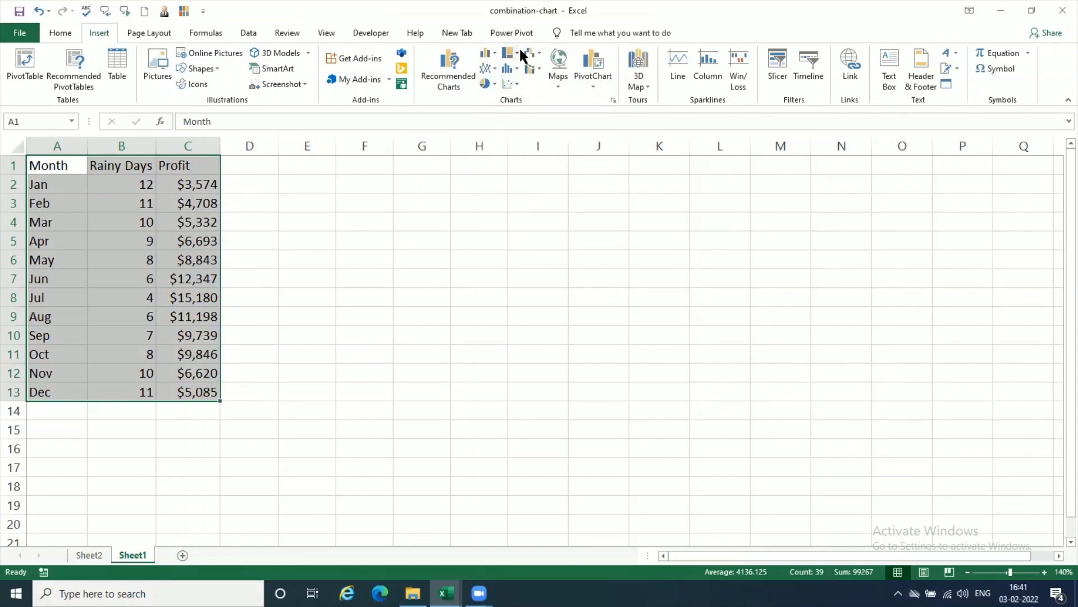
pyautogui.click(518, 53)
pyautogui.click(518, 53)
pyautogui.click(540, 56)
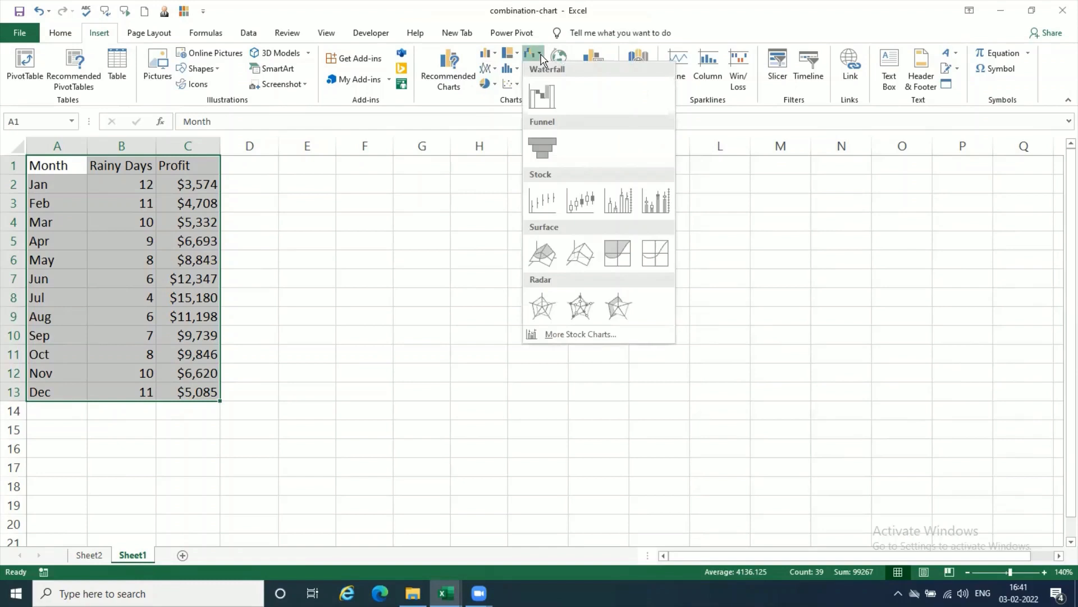
pyautogui.click(541, 56)
# Step: Open the combo chart choices for the selected rainy days and profit data
pyautogui.click(541, 69)
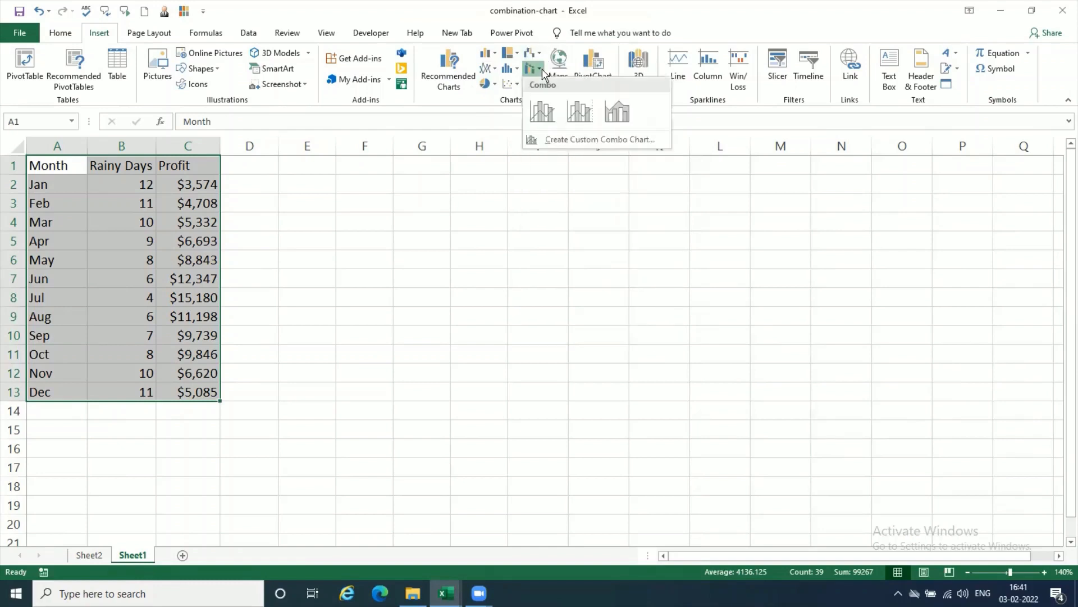
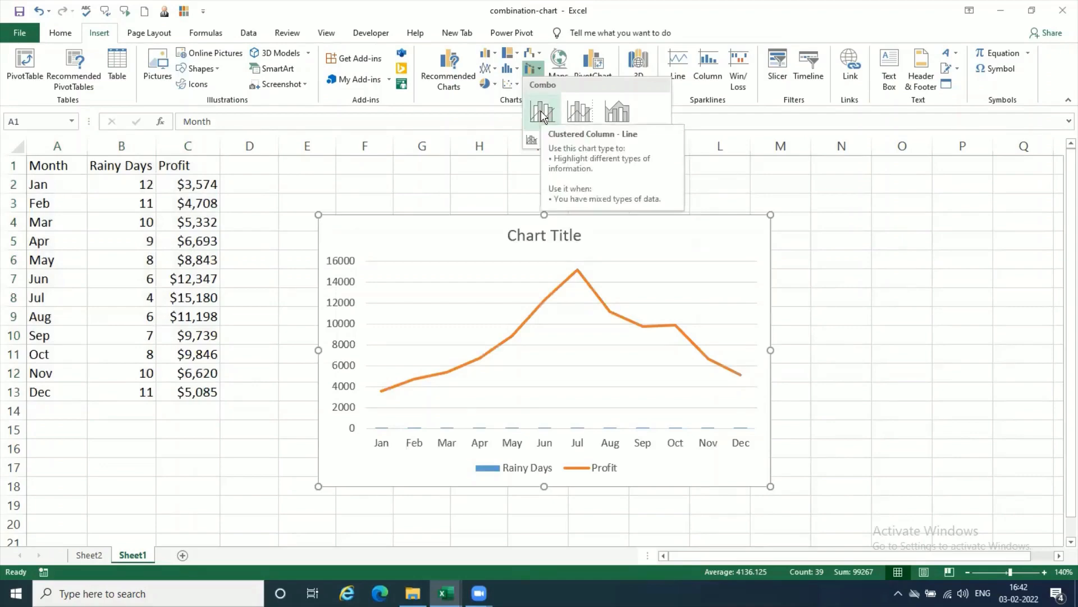
# Step: Insert a Clustered Column - Line combo chart from the selected data and move it up closer to the data table
pyautogui.click(542, 115)
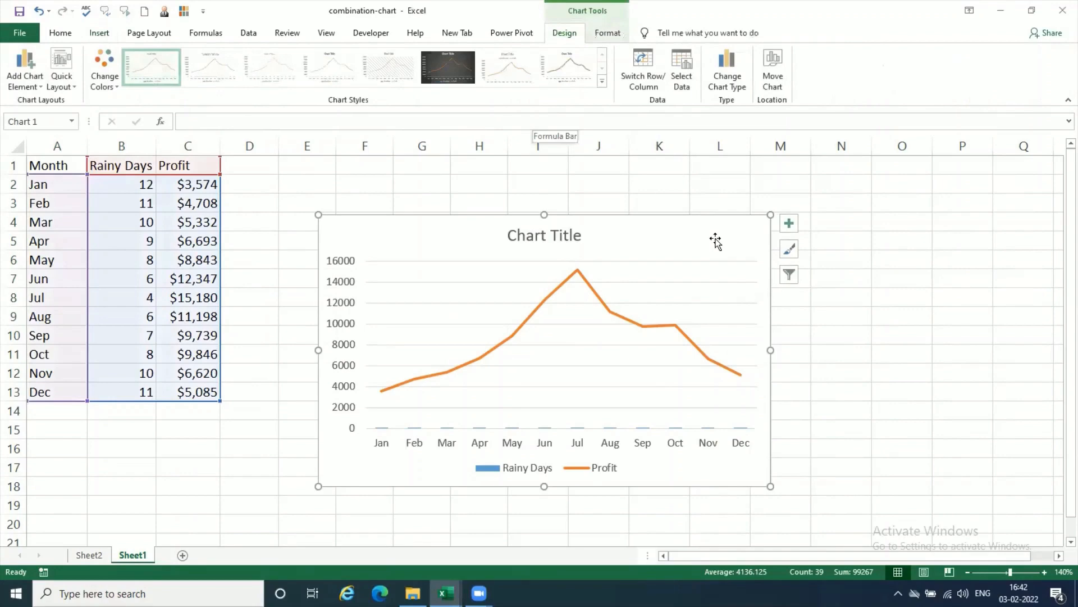
pyautogui.moveTo(711, 232); pyautogui.dragTo(691, 204)
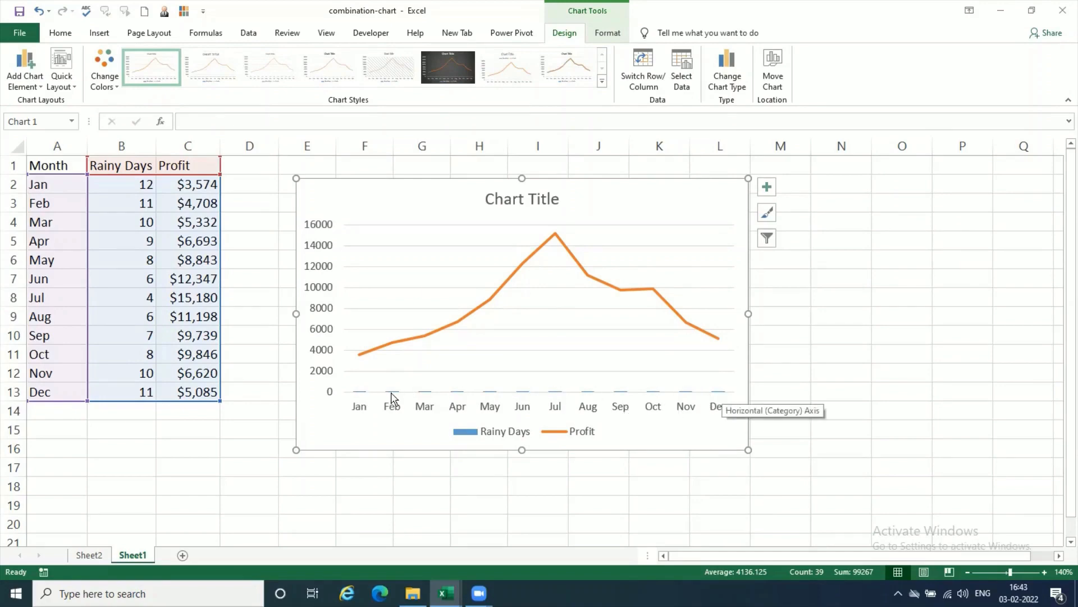
pyautogui.rightClick(320, 432)
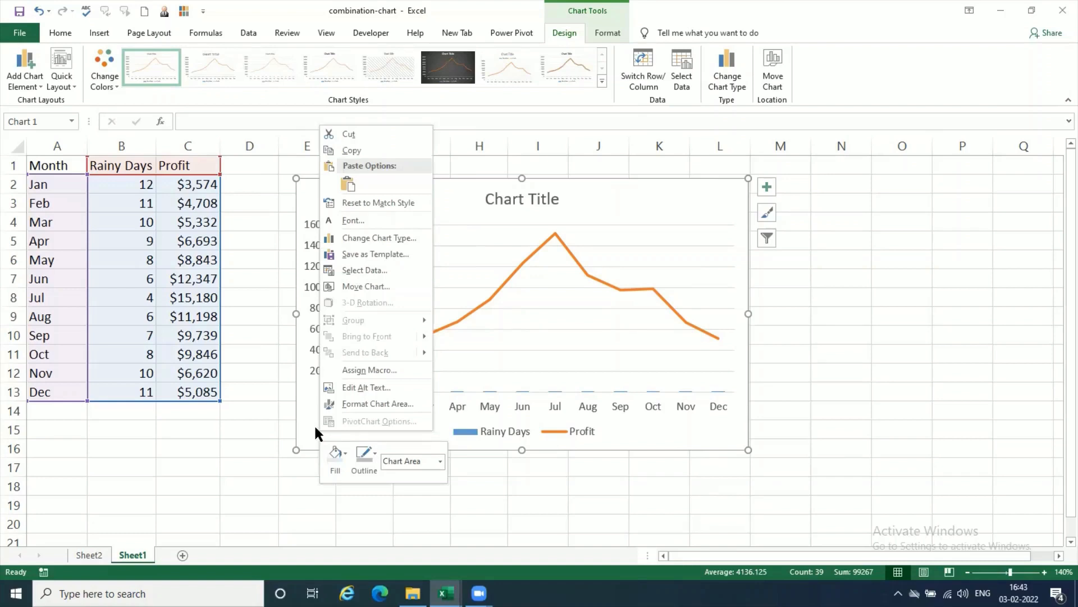
pyautogui.click(402, 405)
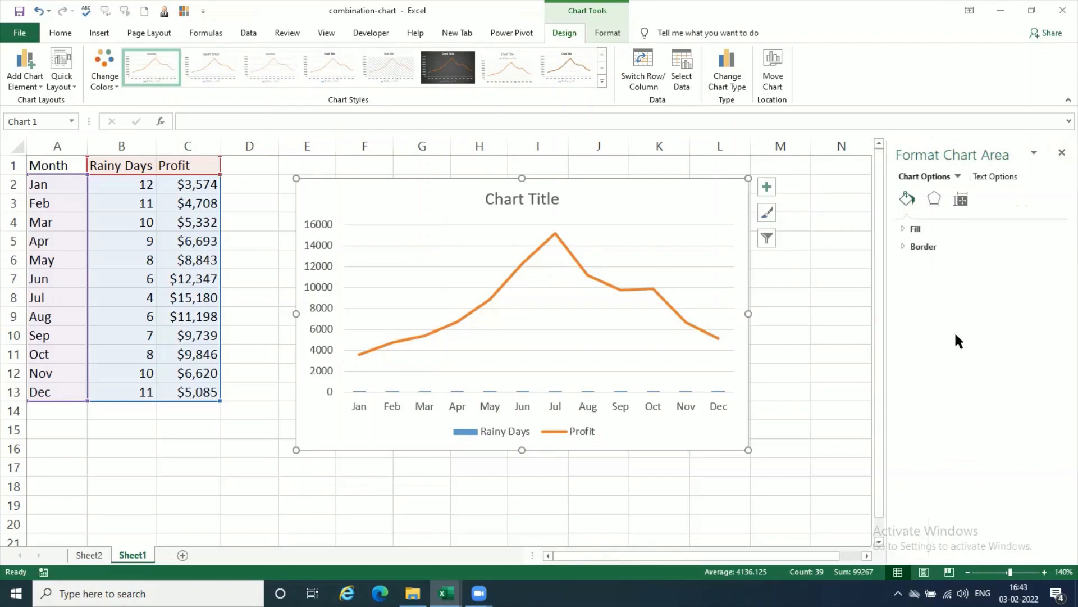
pyautogui.click(1062, 152)
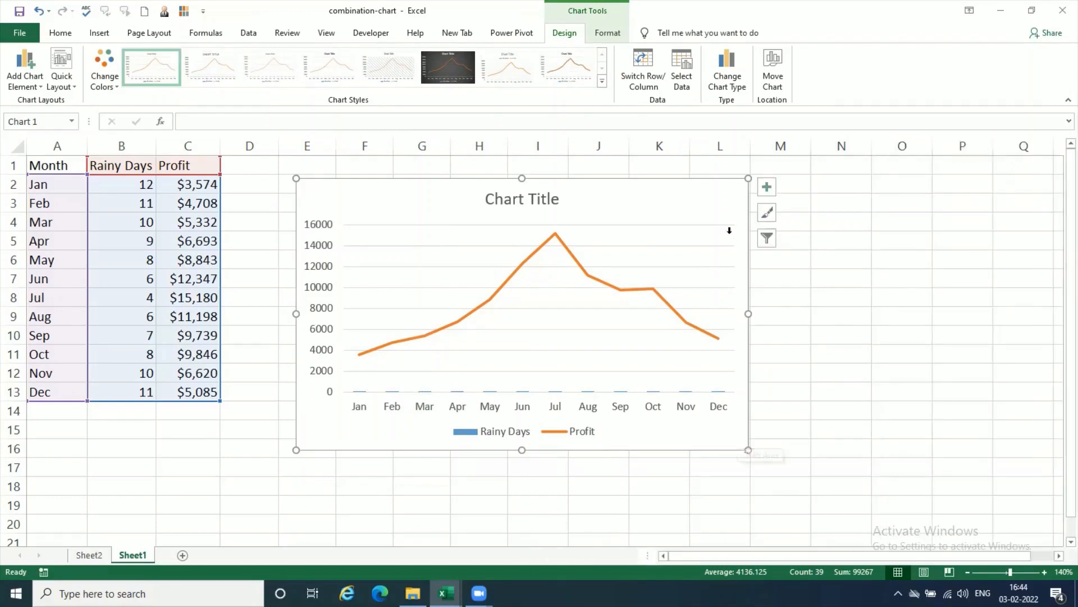
# Step: Plot the Rainy Days series of the combo chart on the secondary axis, keeping it as Clustered Column and Profit as Line
pyautogui.click(732, 87)
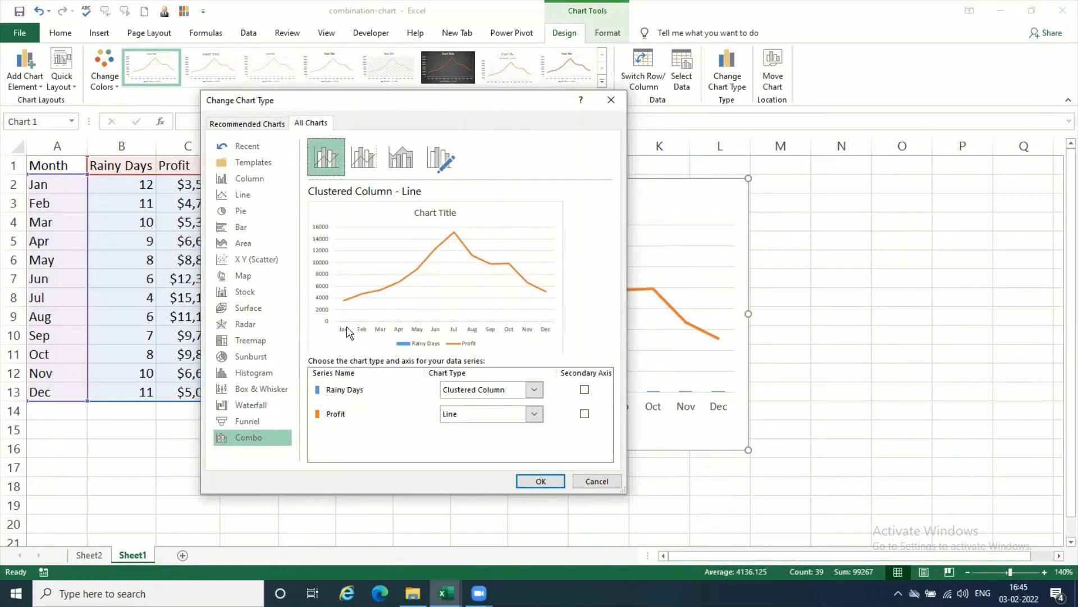
pyautogui.click(584, 390)
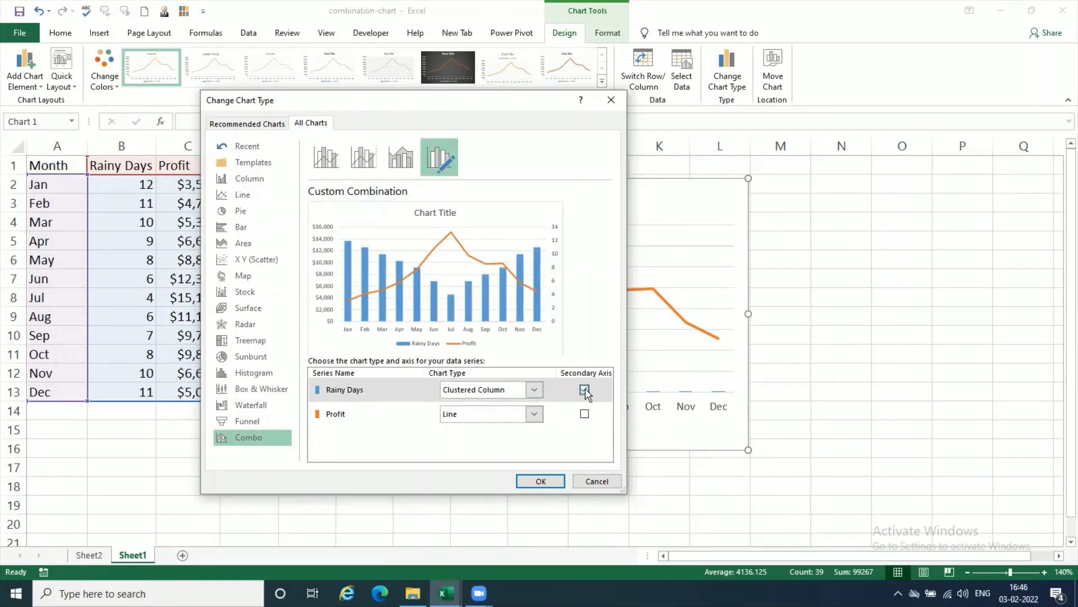
pyautogui.click(539, 481)
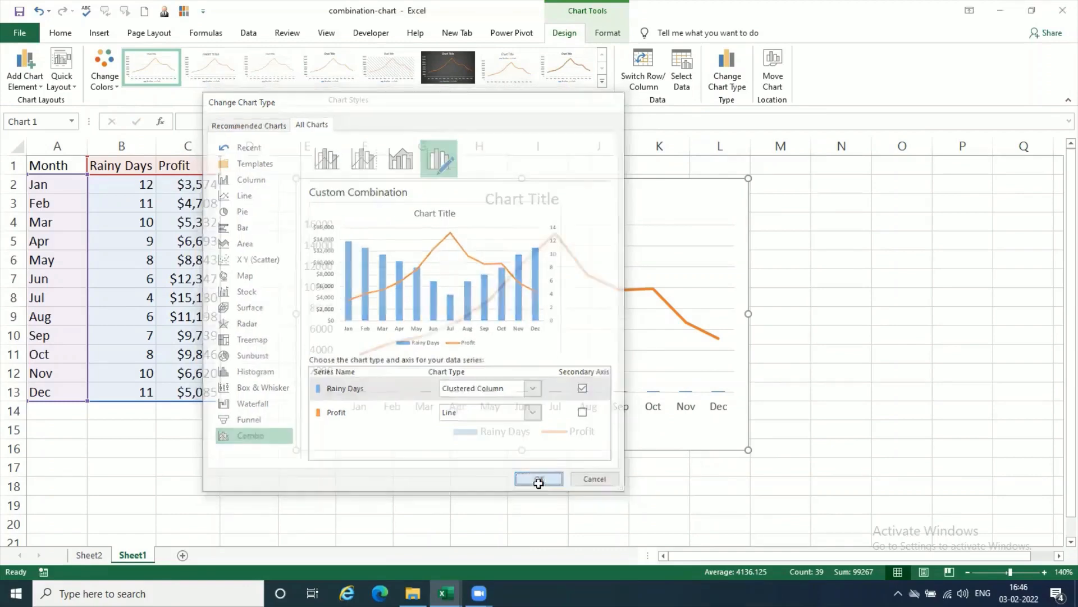
pyautogui.click(820, 462)
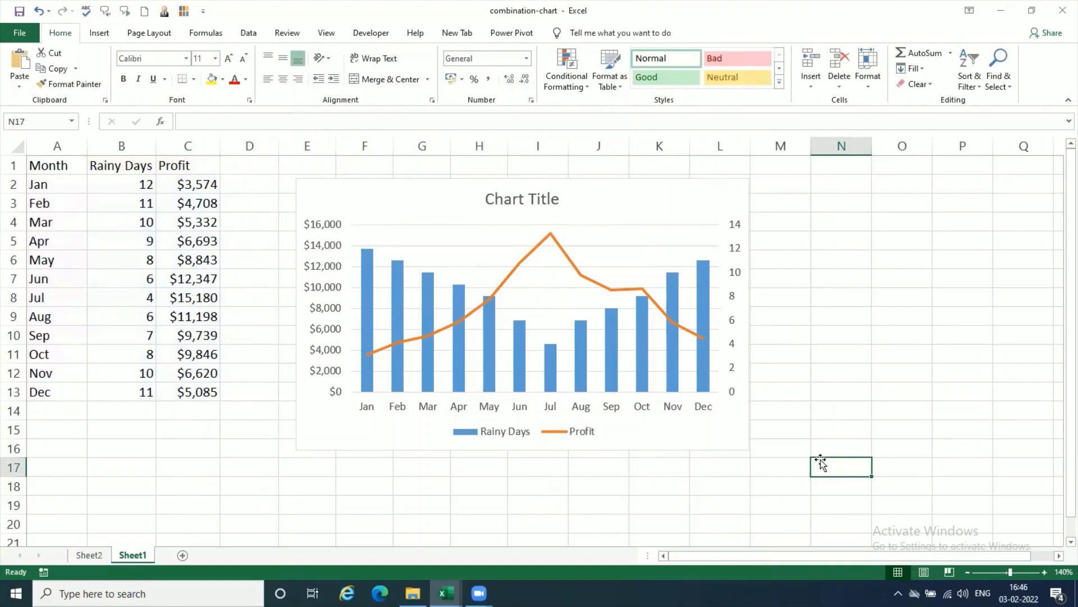
pyautogui.click(692, 207)
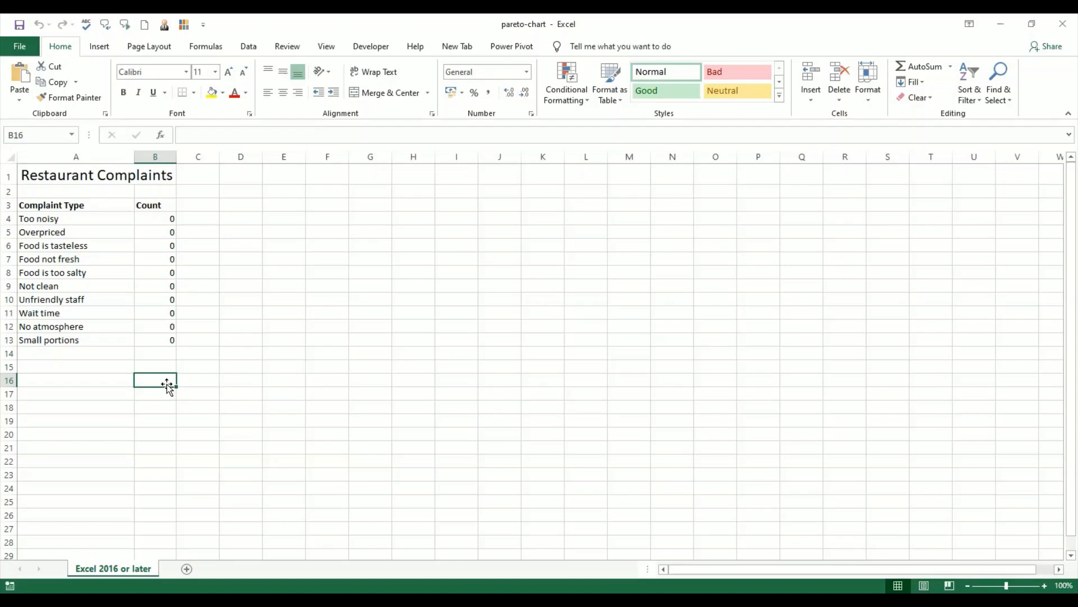
# Step: Enter the complaint counts 27, 65, 45, 37 and 50 in B4:B8, from Too noisy to Food is too salty
pyautogui.click(163, 218)
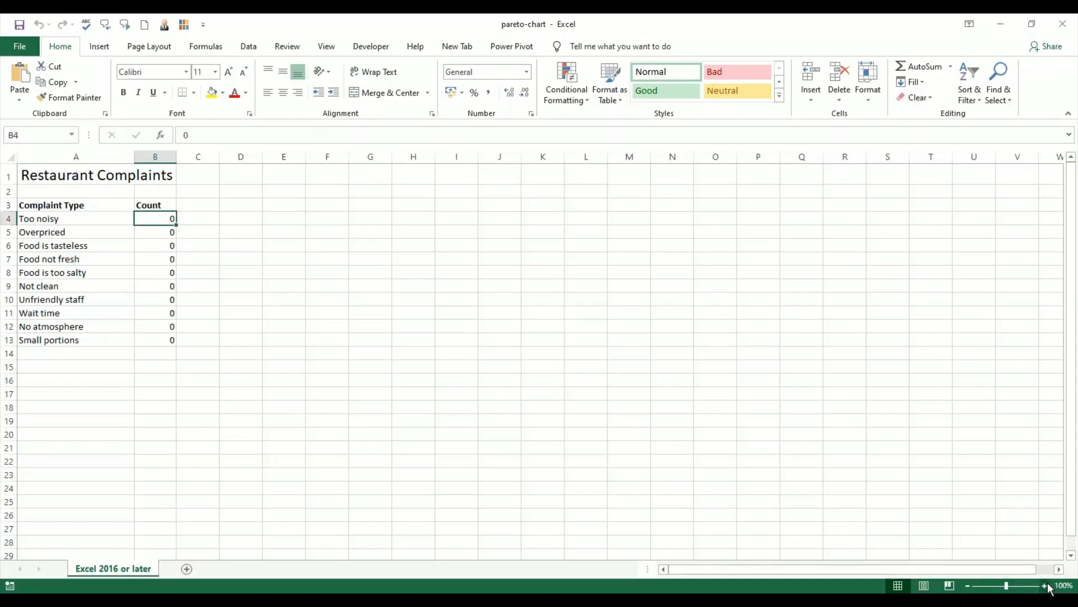
pyautogui.click(1046, 585)
pyautogui.click(1046, 585)
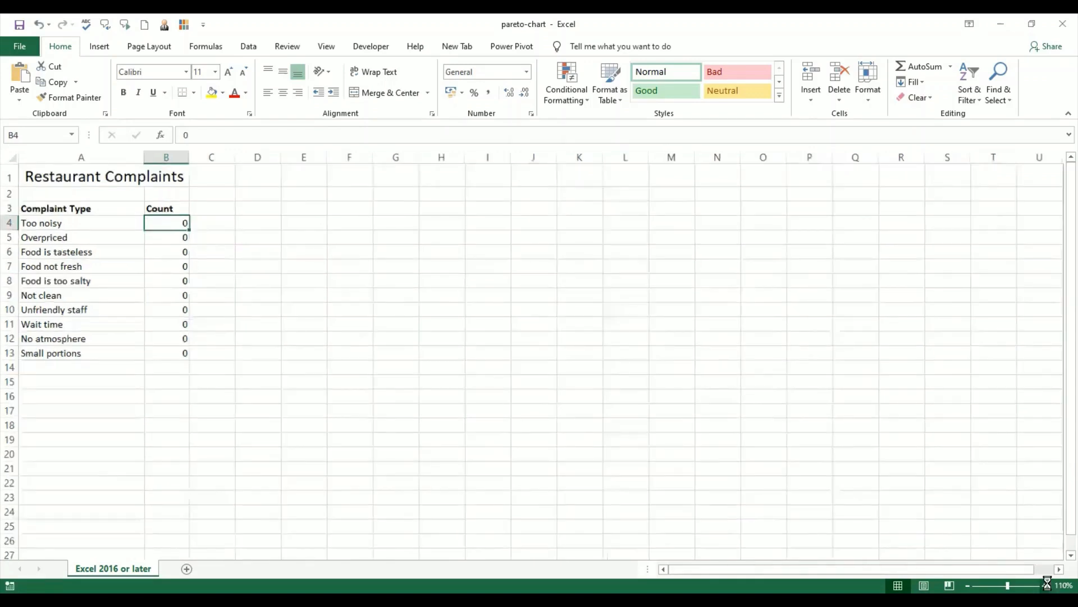
pyautogui.click(1046, 585)
pyautogui.click(1046, 585)
pyautogui.click(1045, 586)
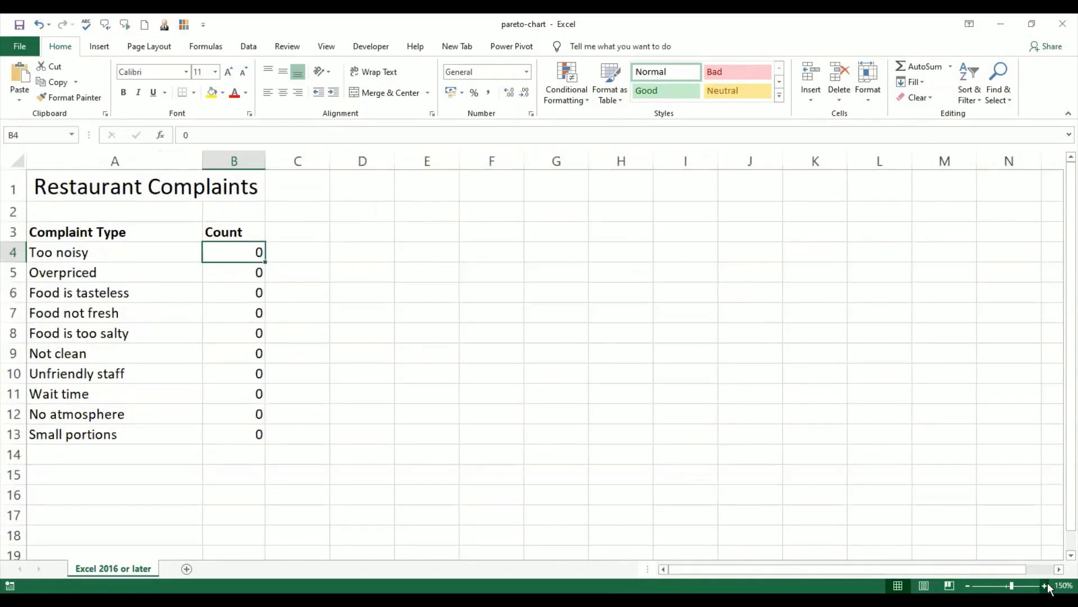
pyautogui.write('27')
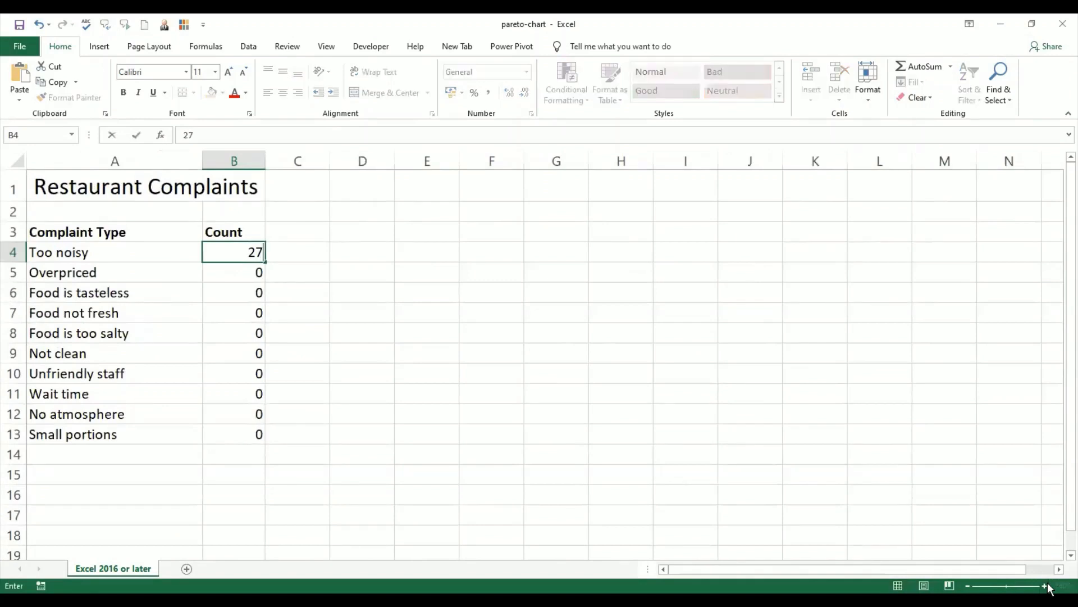
pyautogui.press('Return')
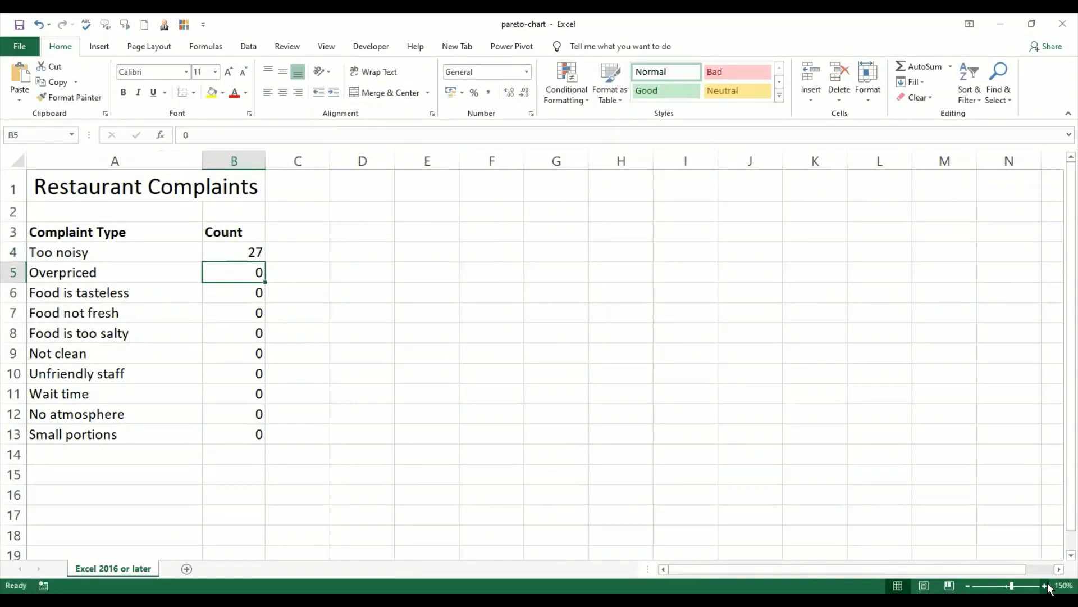
pyautogui.write('65')
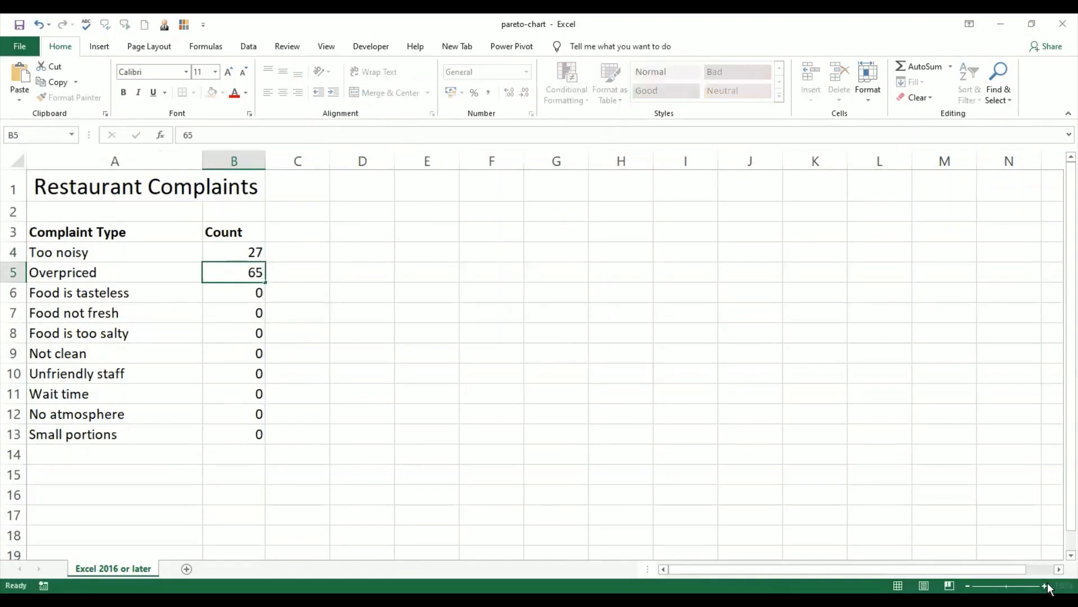
pyautogui.press('Return')
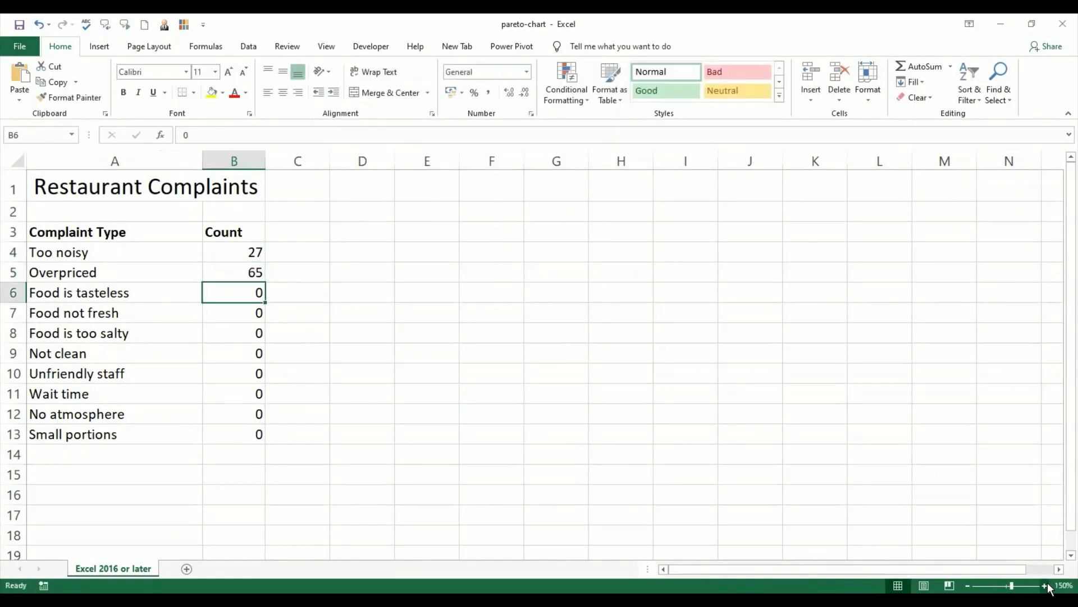
pyautogui.write('45')
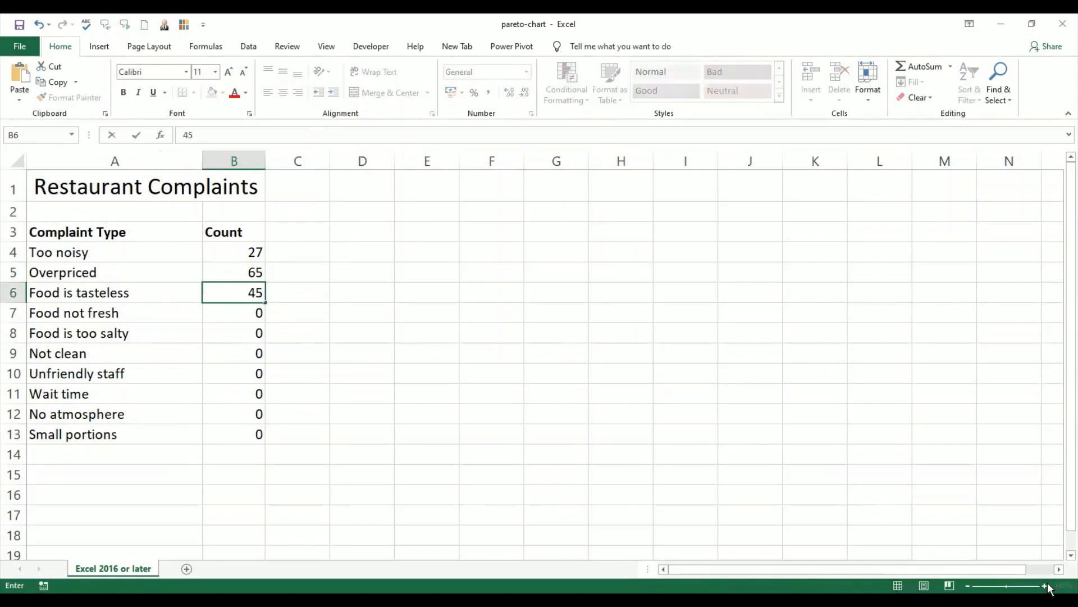
pyautogui.press('Return')
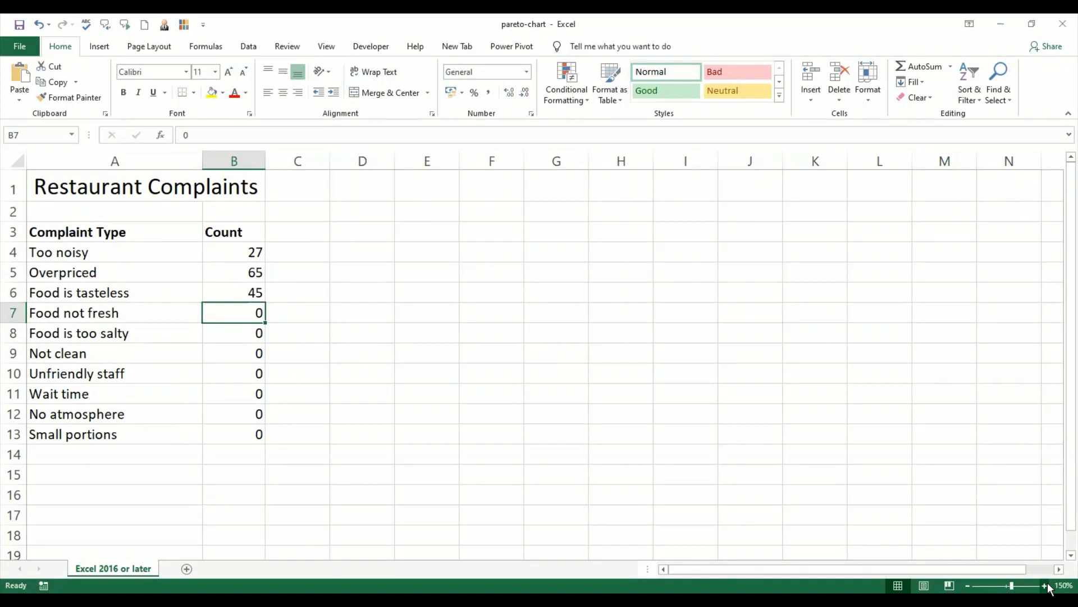
pyautogui.write('3')
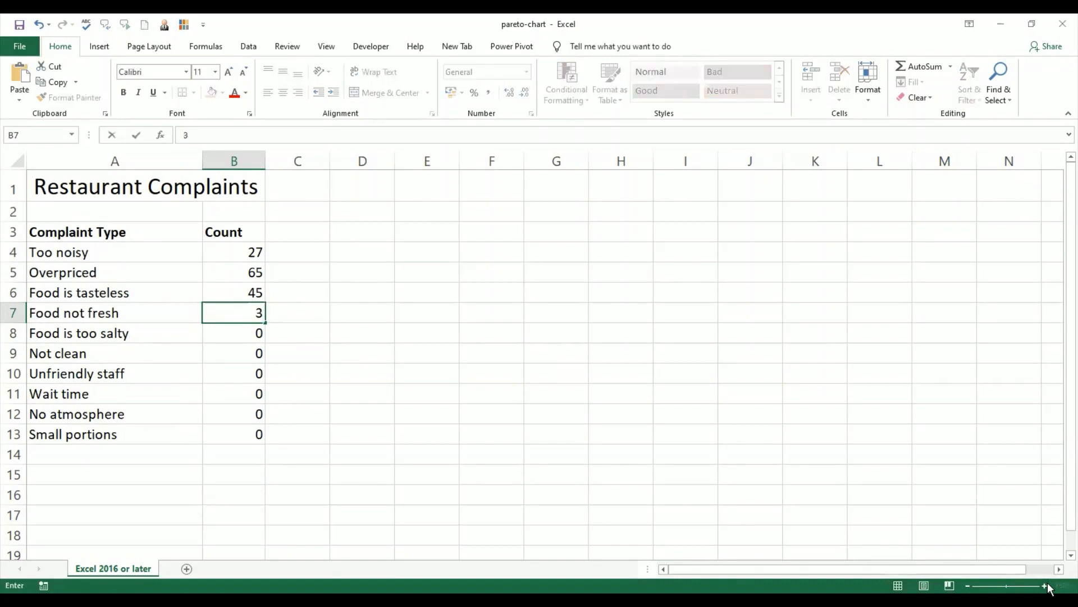
pyautogui.write('7')
pyautogui.press('Return')
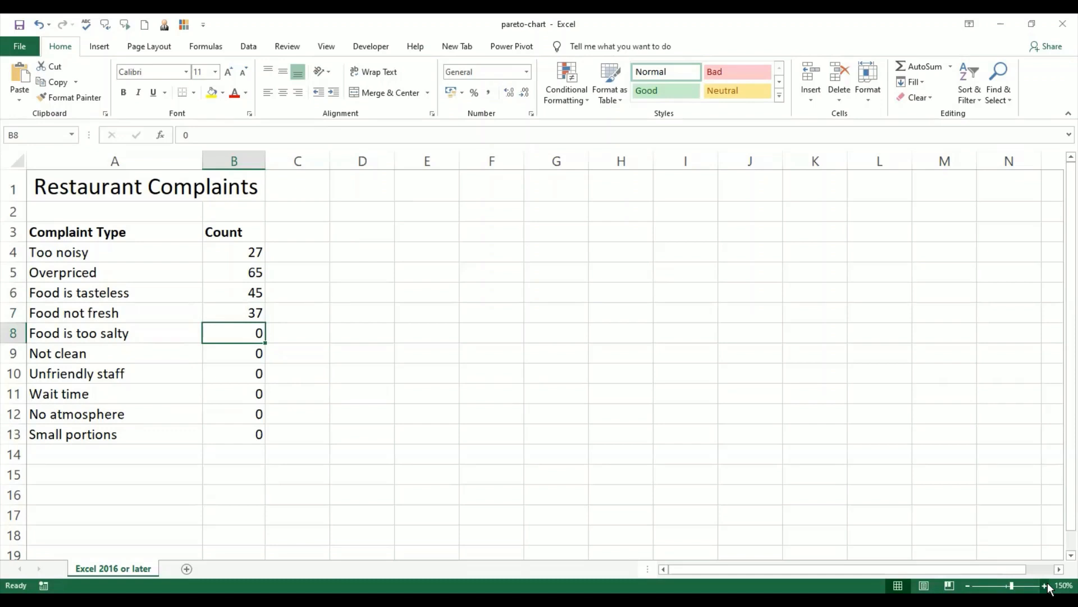
pyautogui.write('50')
pyautogui.press('Return')
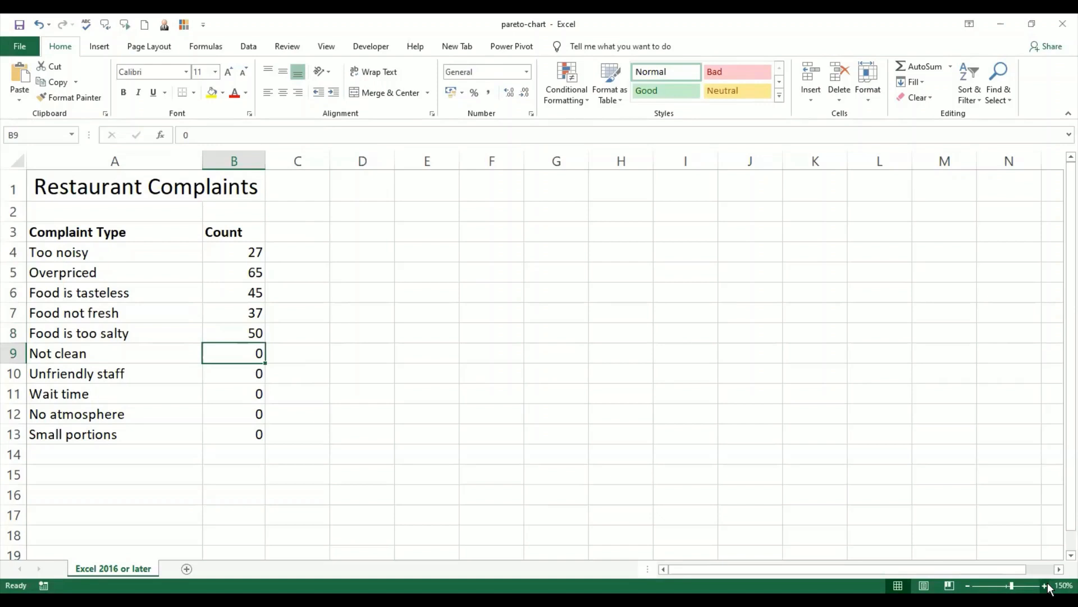
# Step: Enter the complaint counts 28, 16, 19, 15 and 30 in B9:B13, from Not clean to Small portions
pyautogui.write('28')
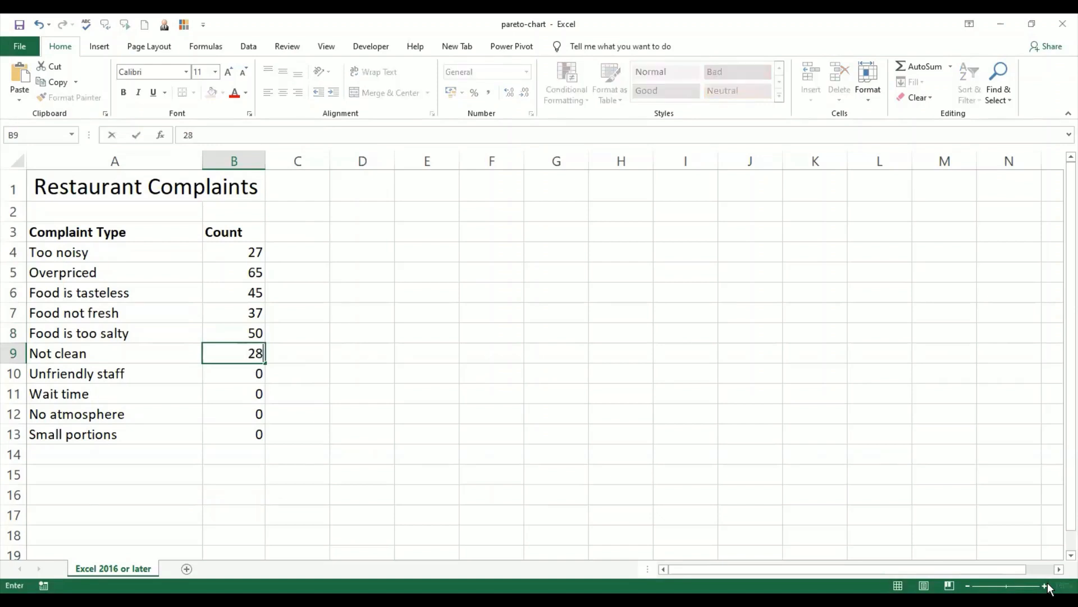
pyautogui.press('Return')
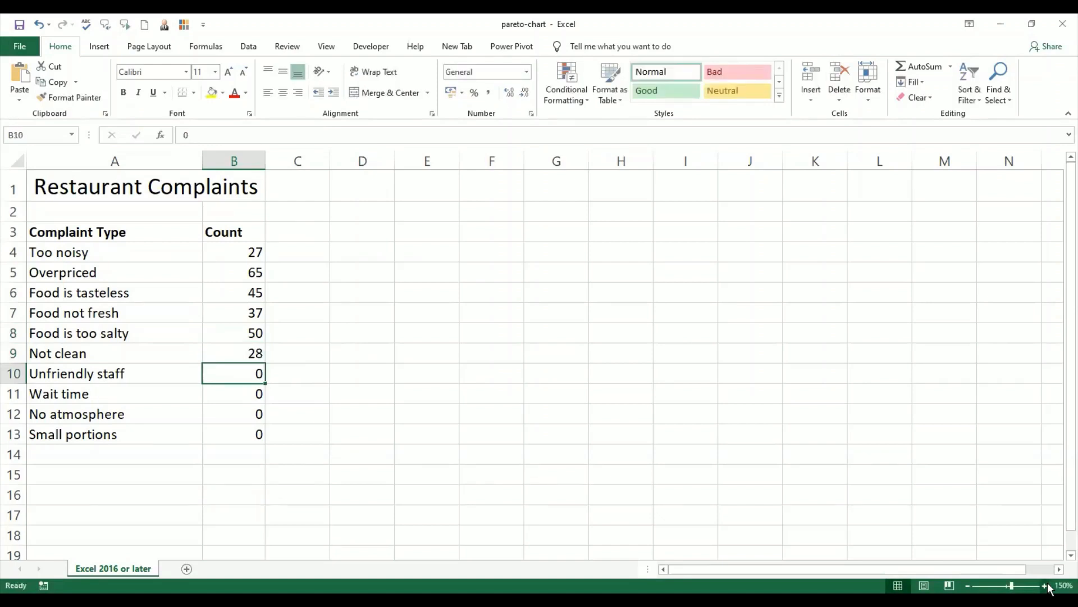
pyautogui.write('16')
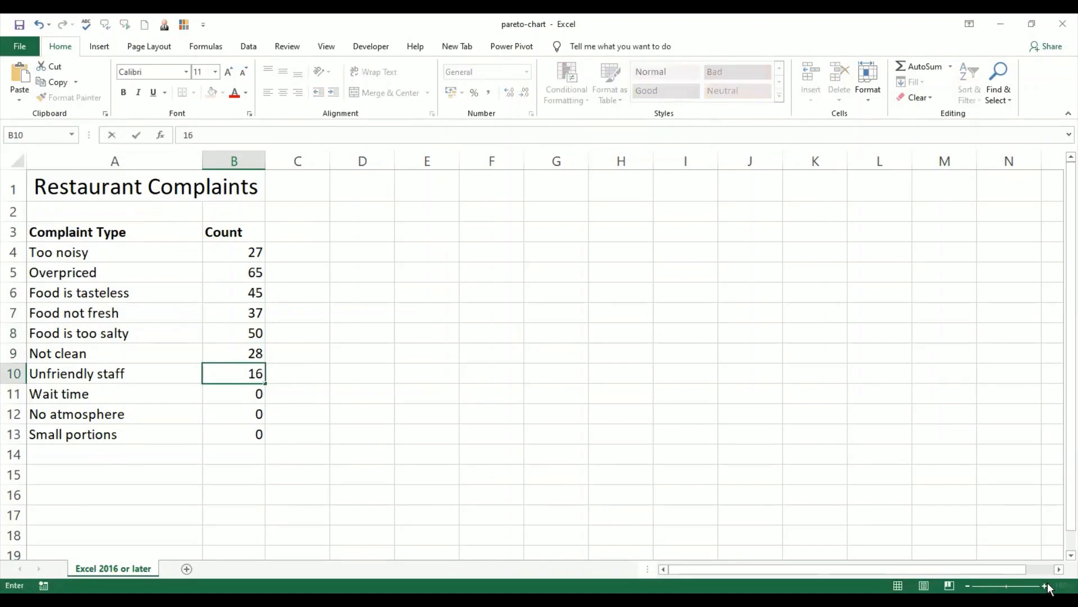
pyautogui.press('Return')
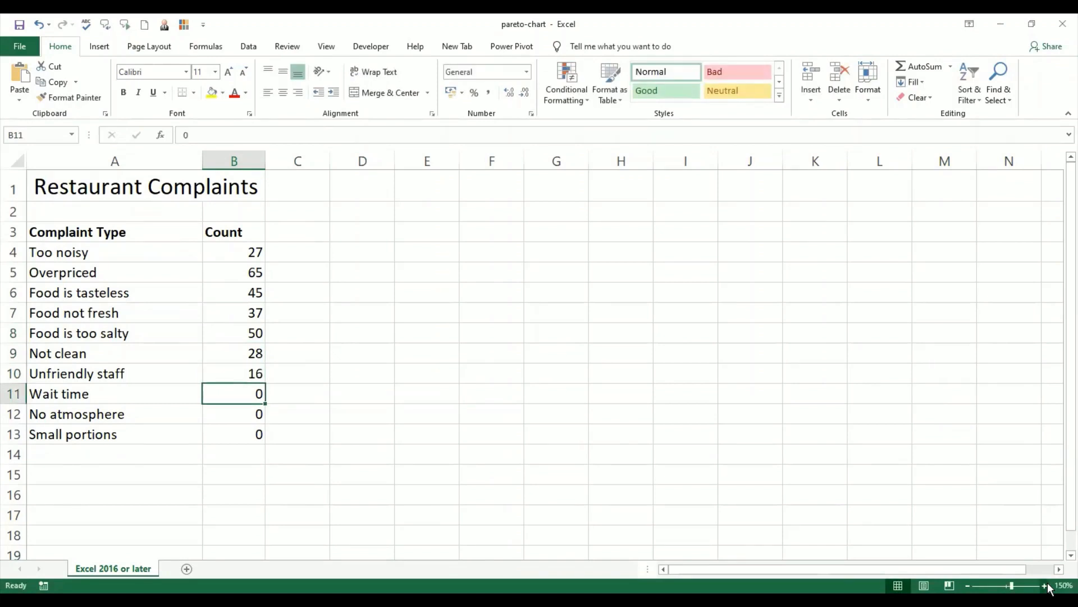
pyautogui.write('1')
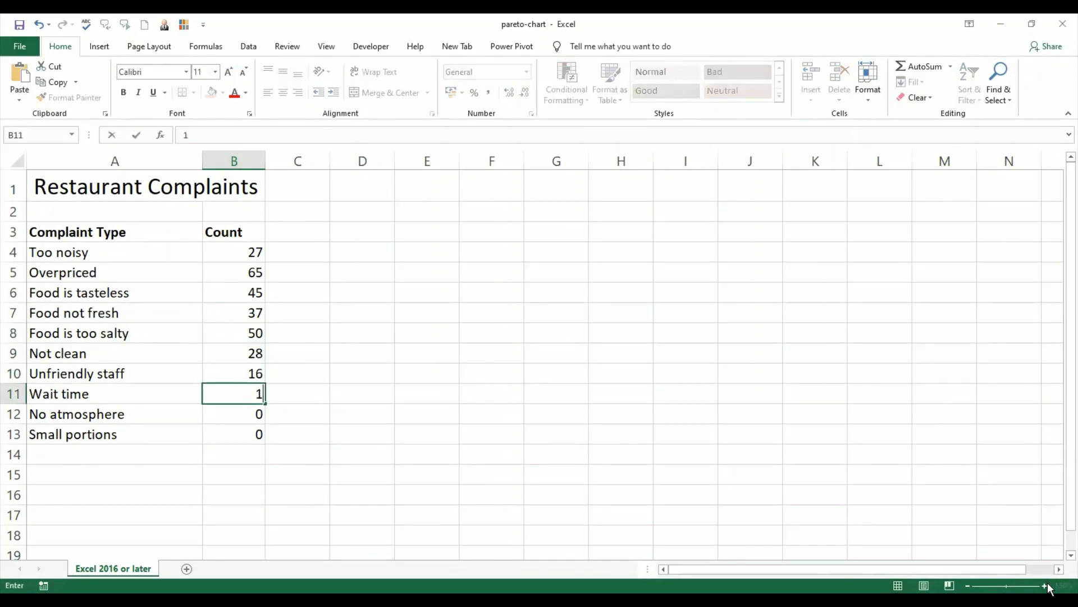
pyautogui.write('9')
pyautogui.press('Return')
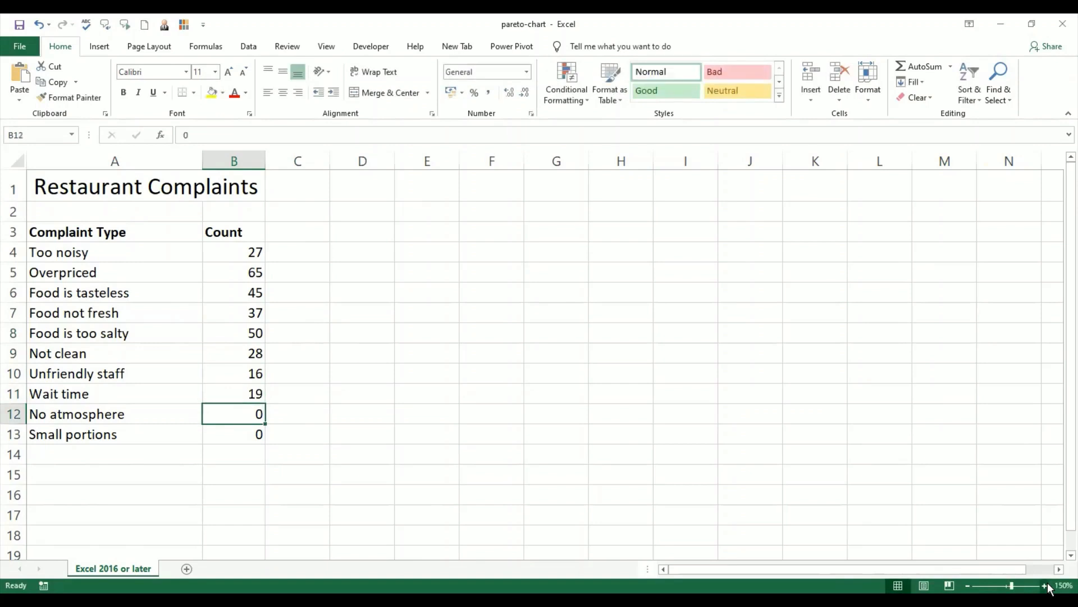
pyautogui.write('15')
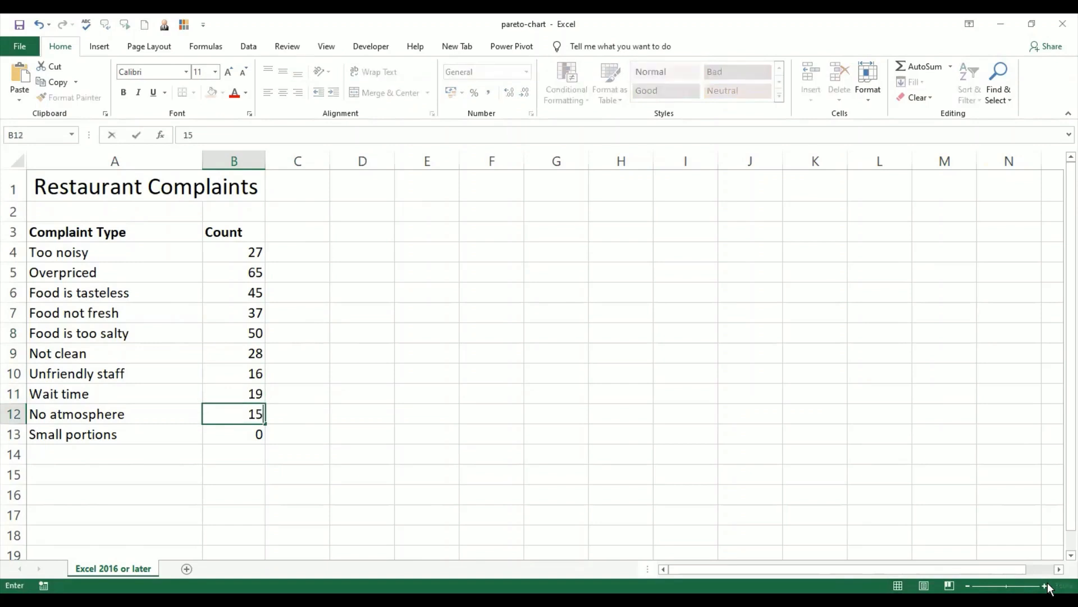
pyautogui.press('Return')
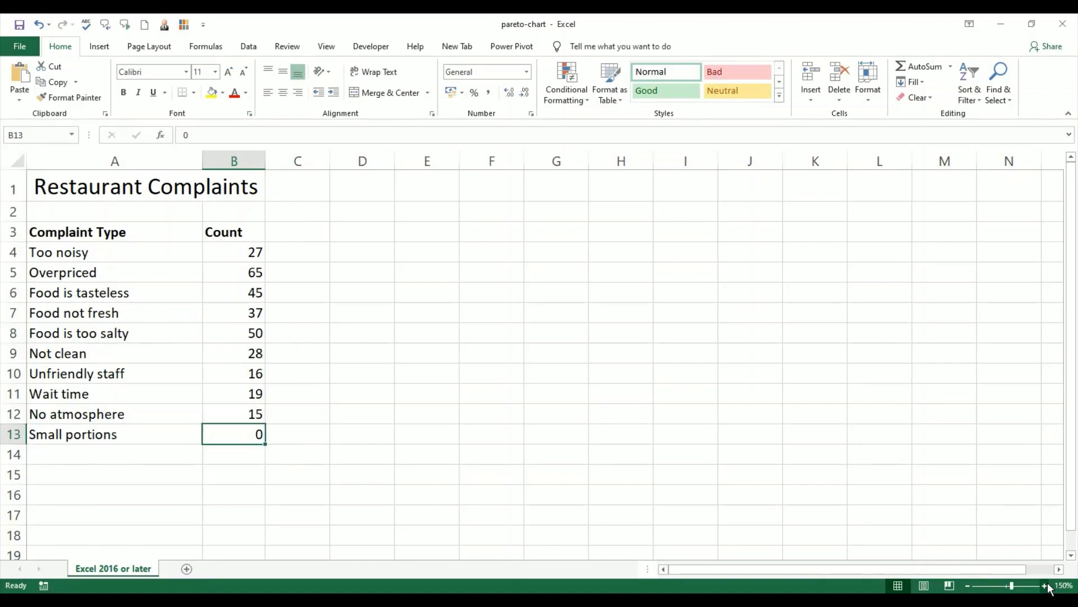
pyautogui.write('30')
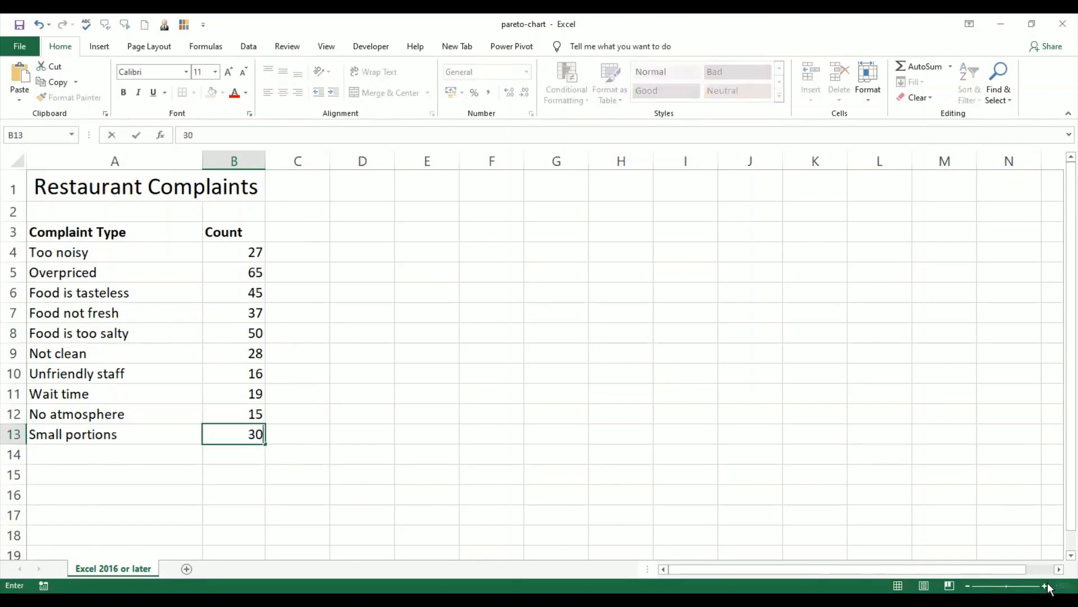
pyautogui.press('Return')
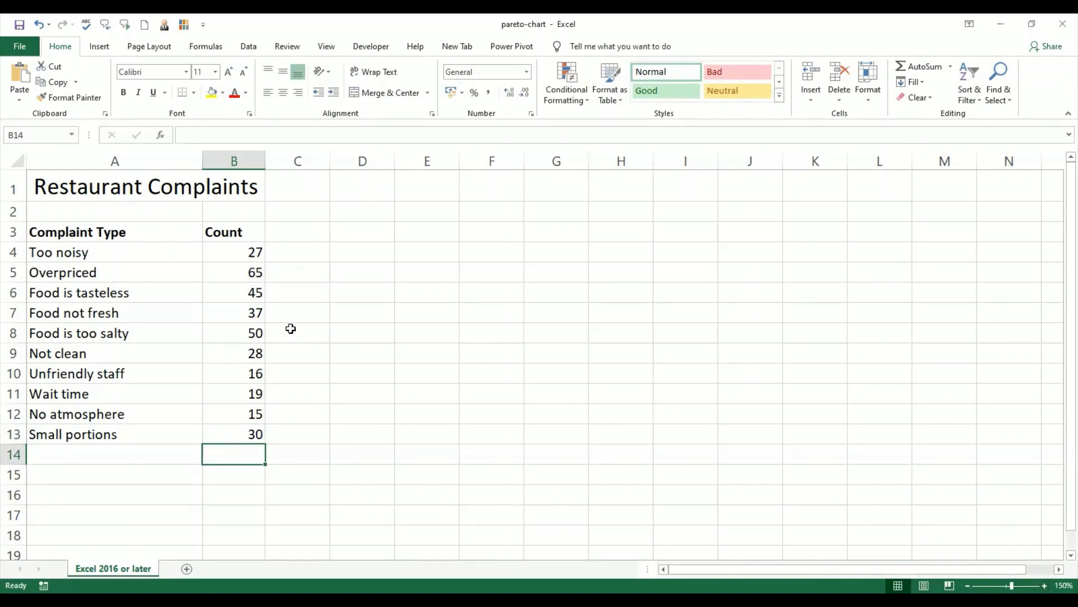
# Step: Insert the recommended Pareto chart from the complaint types and counts in A3:B13
pyautogui.click(255, 254)
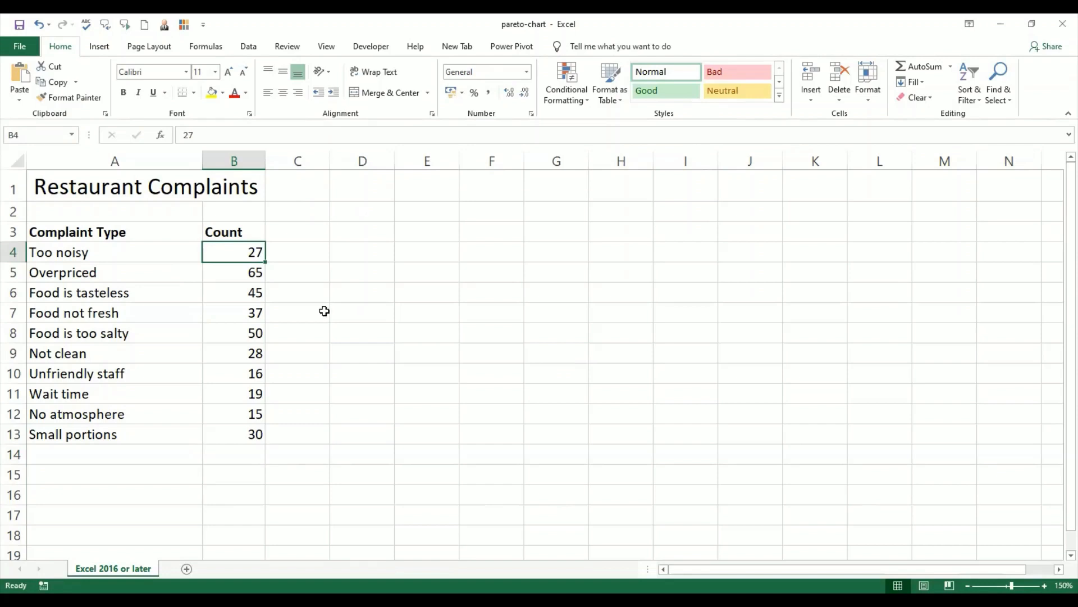
pyautogui.click(102, 234)
pyautogui.moveTo(238, 288); pyautogui.dragTo(256, 433)
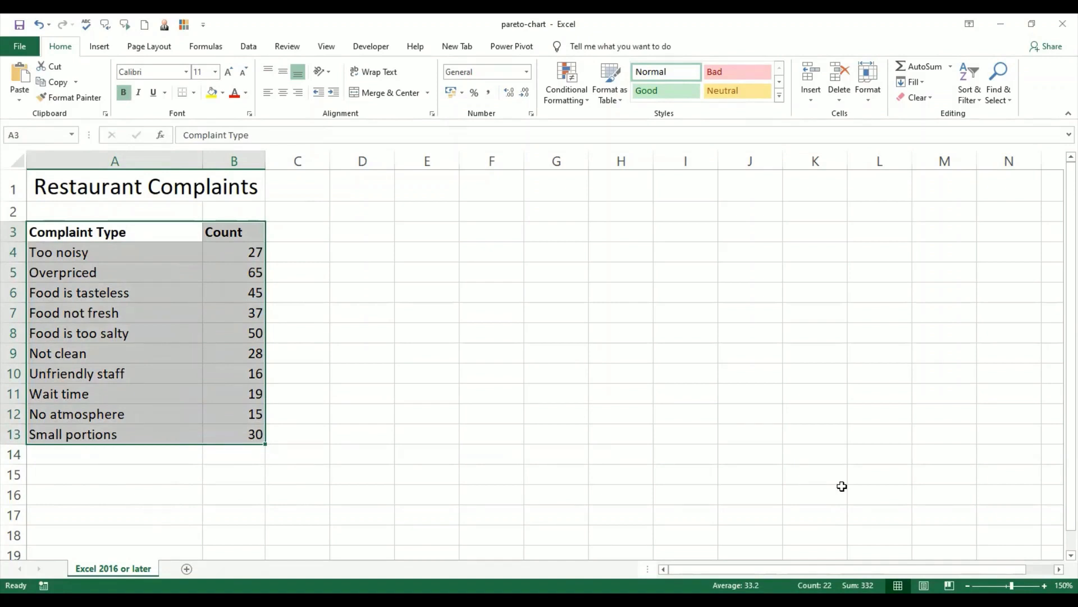
pyautogui.click(100, 48)
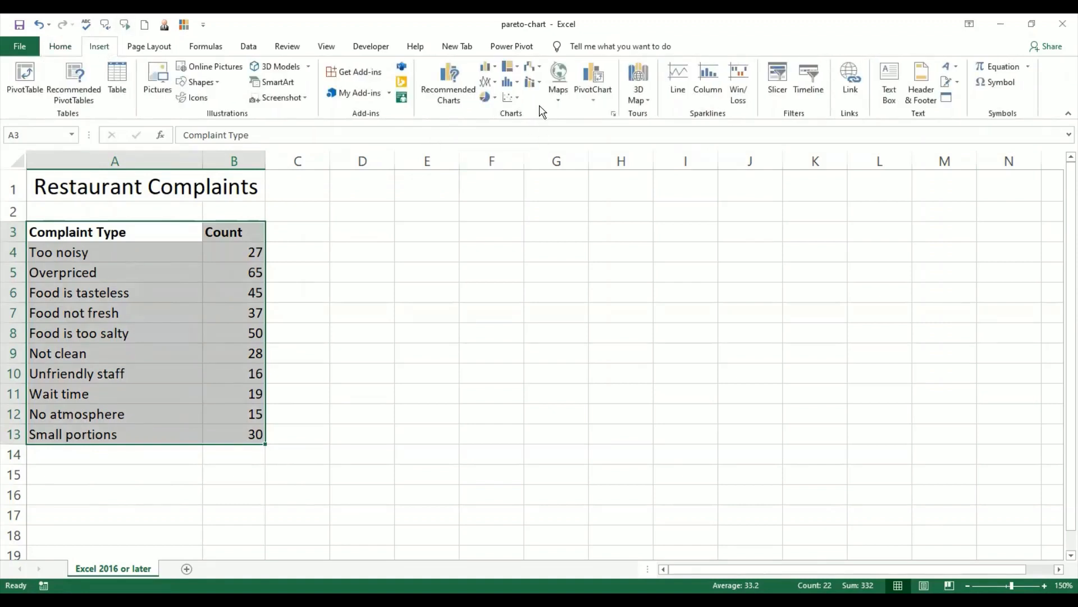
pyautogui.click(449, 83)
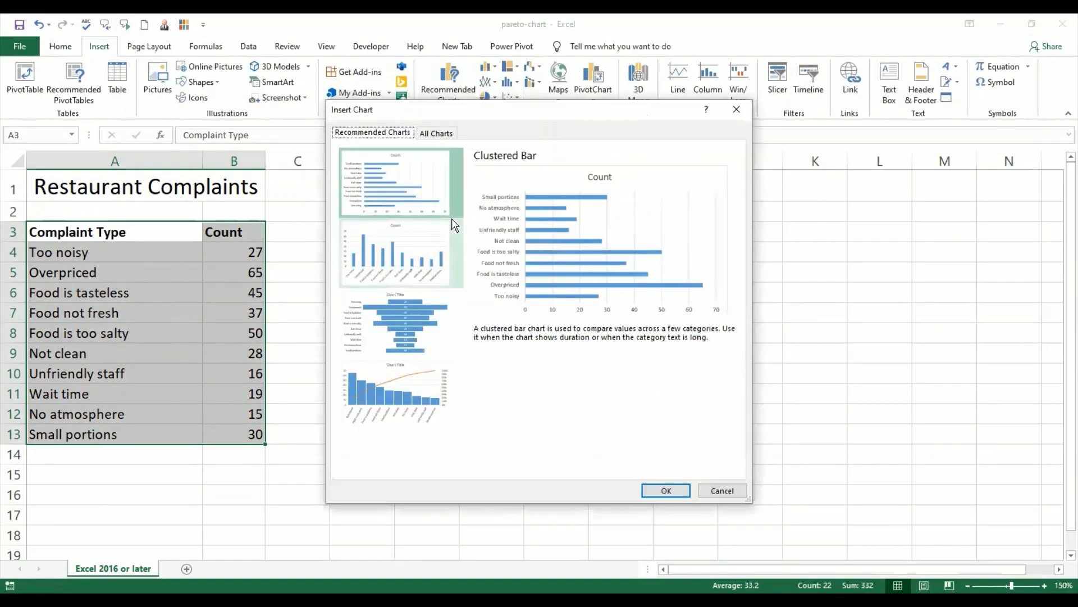
pyautogui.click(417, 264)
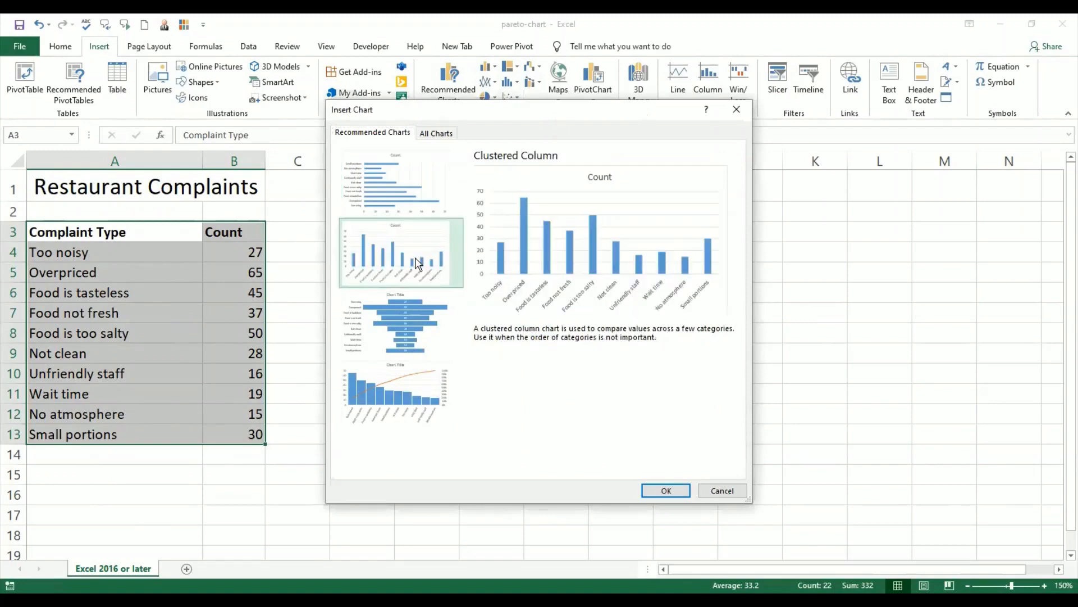
pyautogui.click(419, 311)
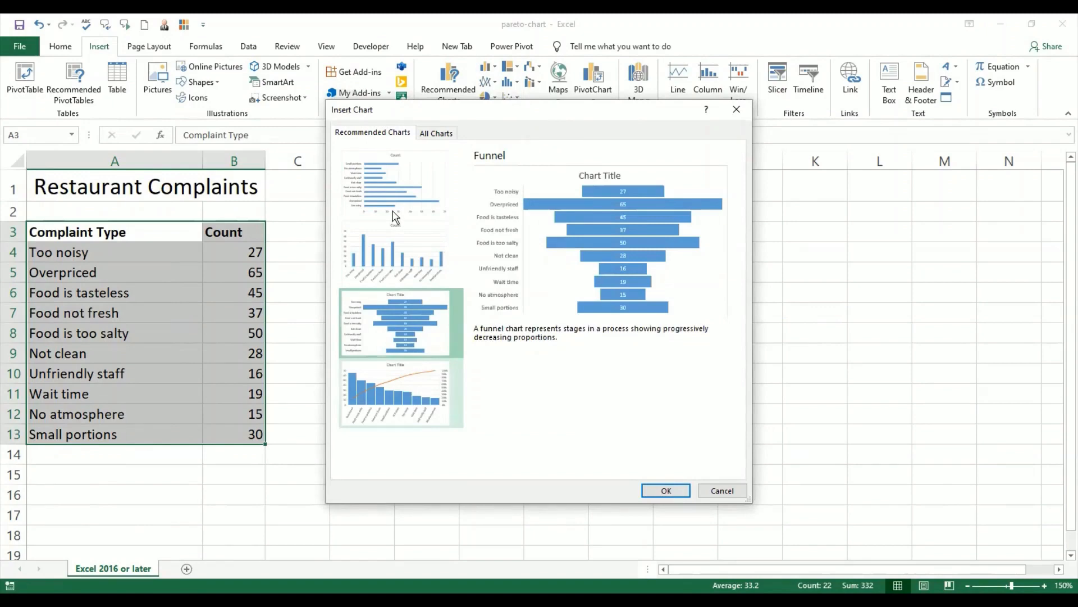
pyautogui.click(408, 400)
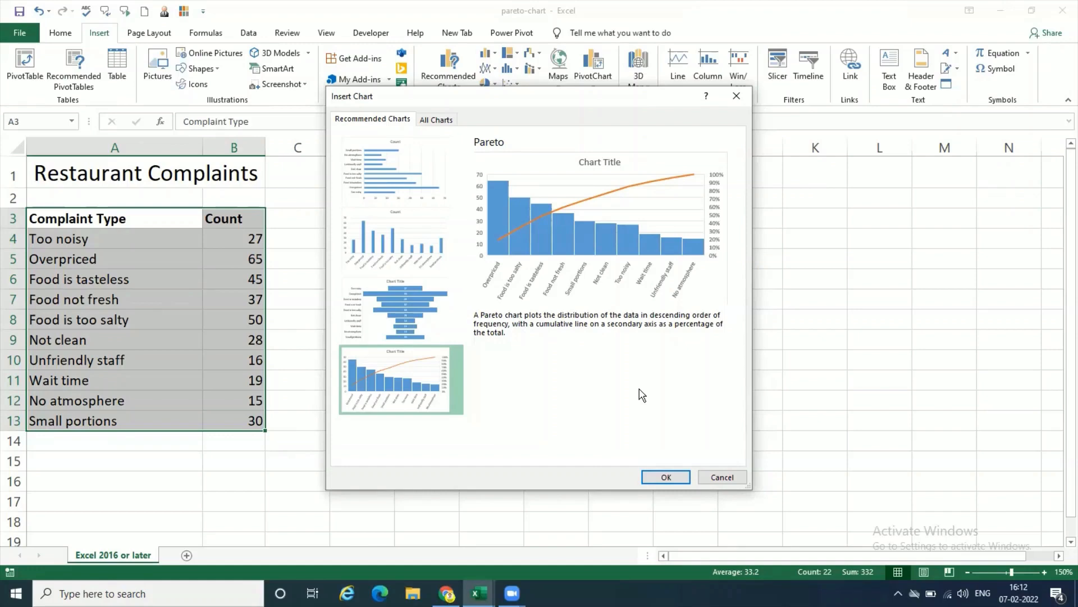
pyautogui.click(668, 478)
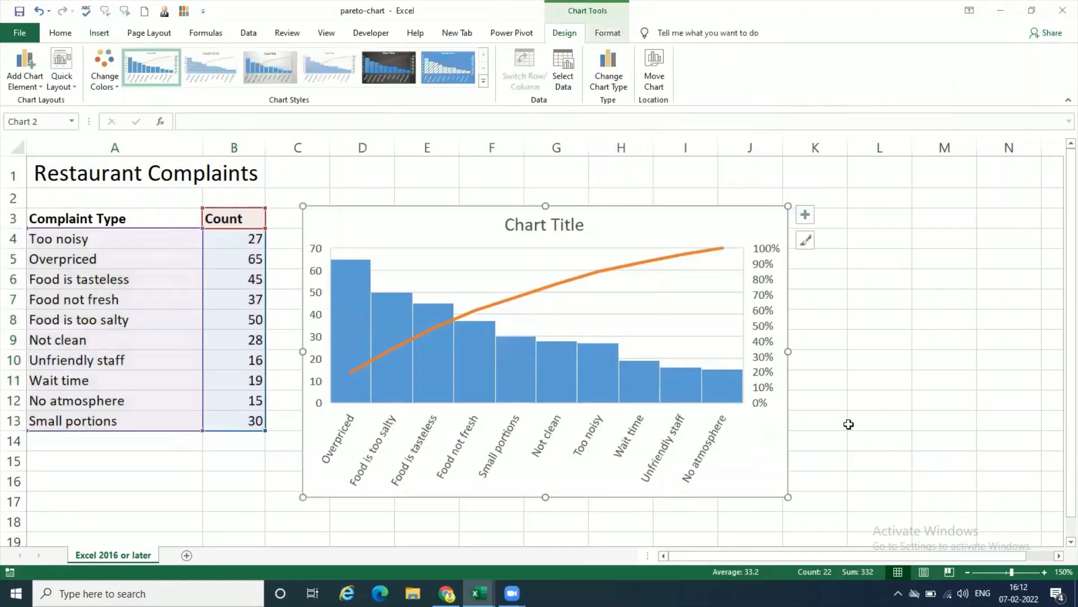
pyautogui.click(862, 424)
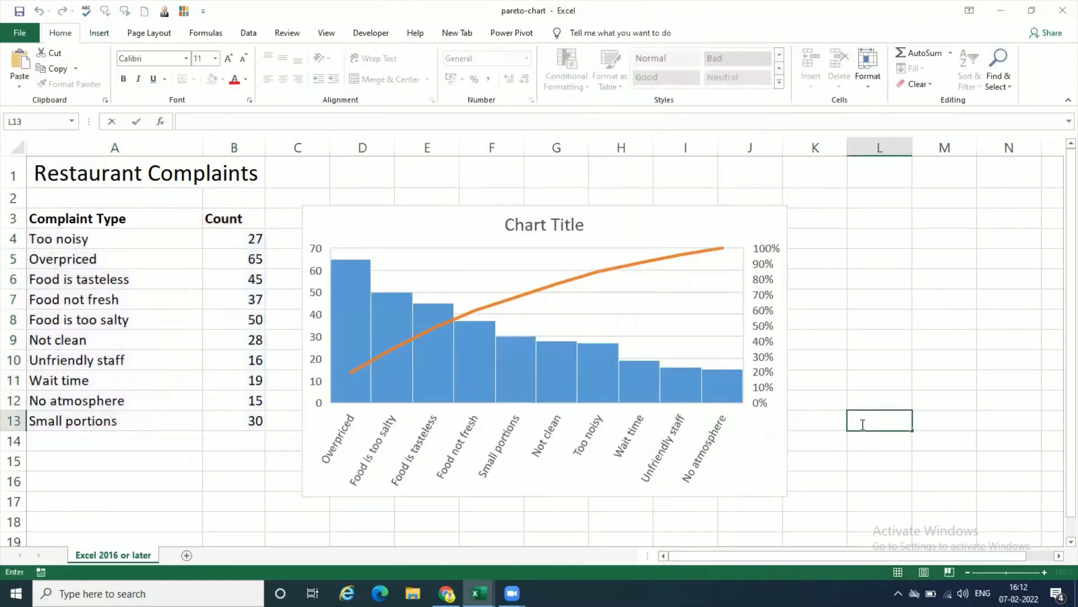
pyautogui.click(866, 458)
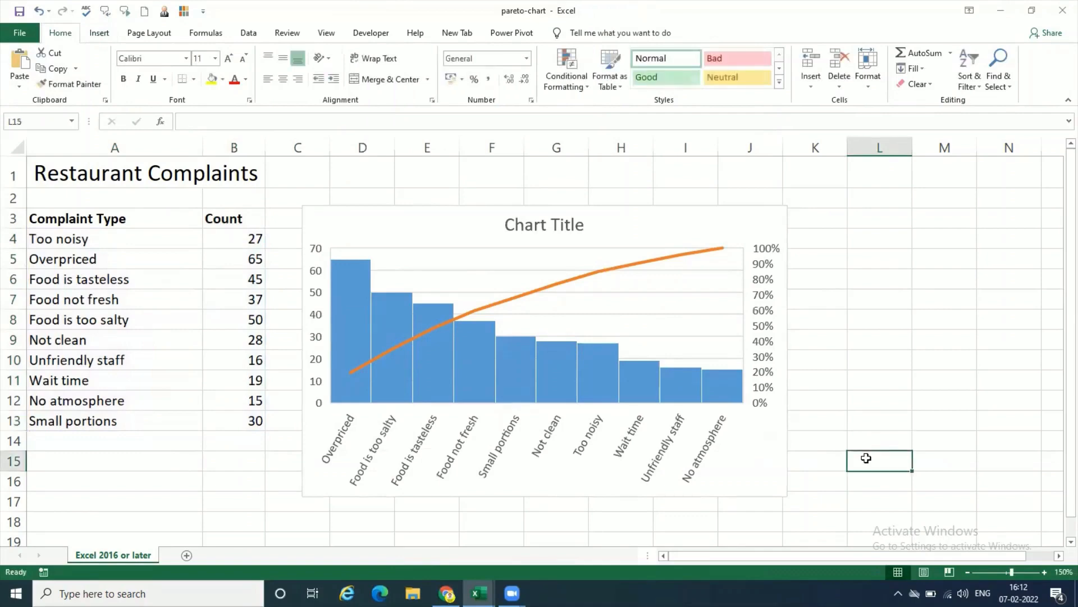
# Step: Title the Pareto chart "Restaurant Complaints" and move the chart up slightly beside the data table
pyautogui.doubleClick(551, 226)
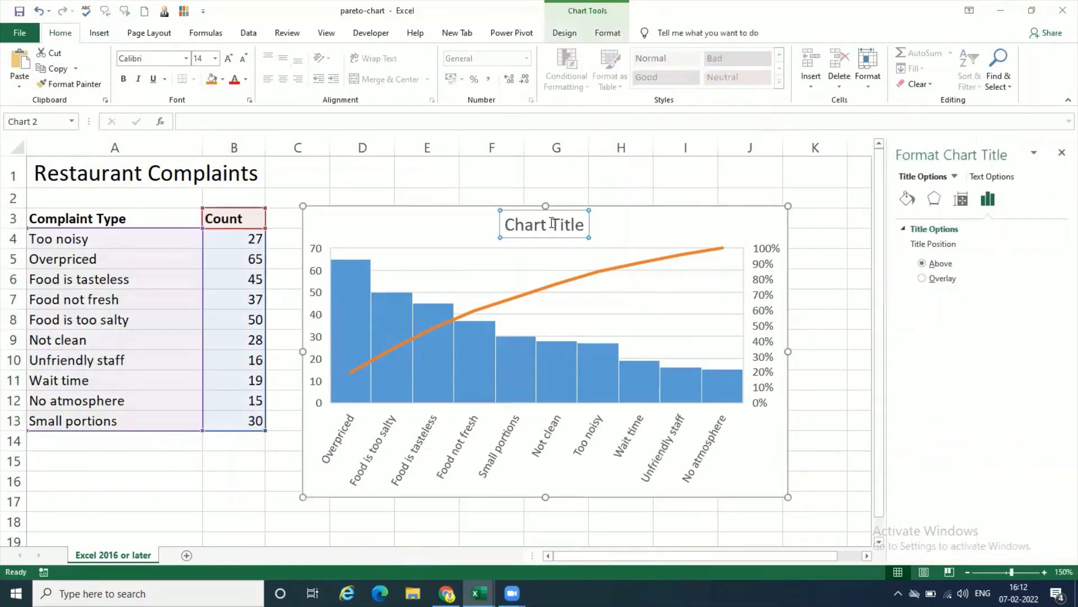
pyautogui.doubleClick(552, 223)
pyautogui.tripleClick(552, 223)
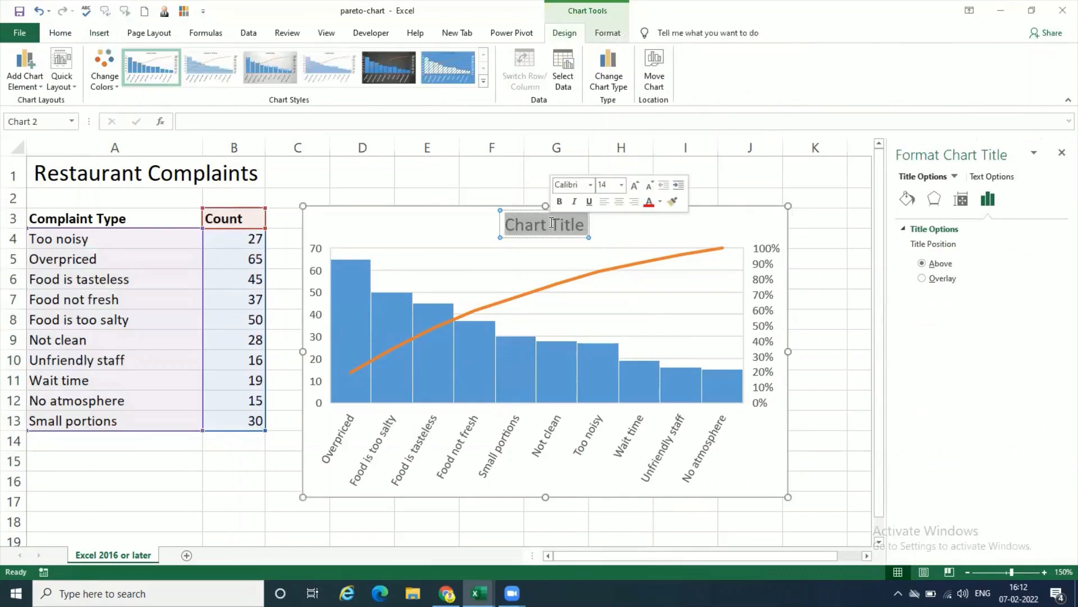
pyautogui.write('Restauran')
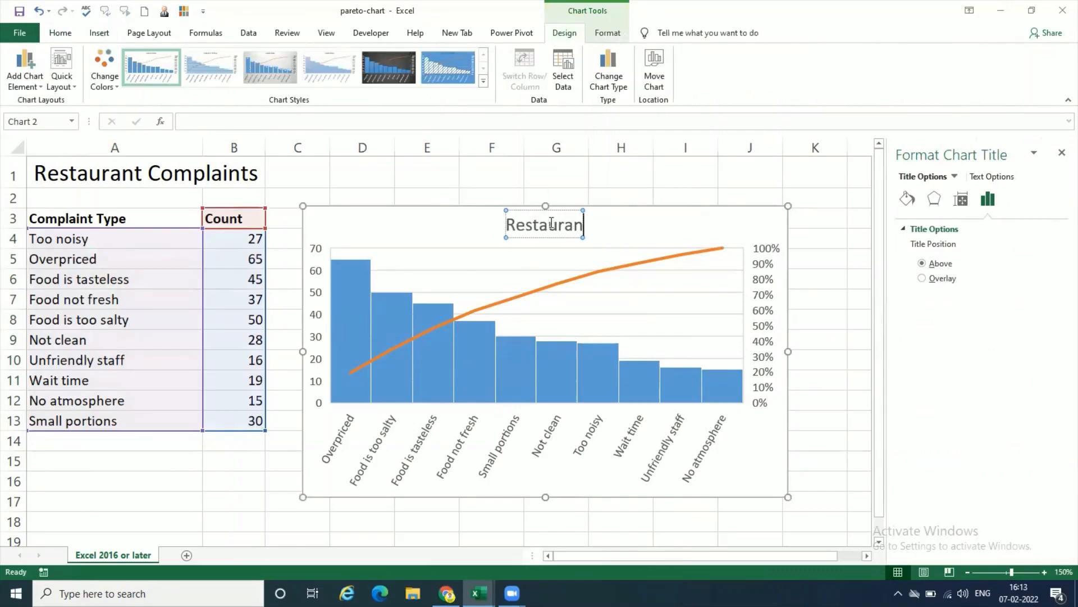
pyautogui.write('t Complaints')
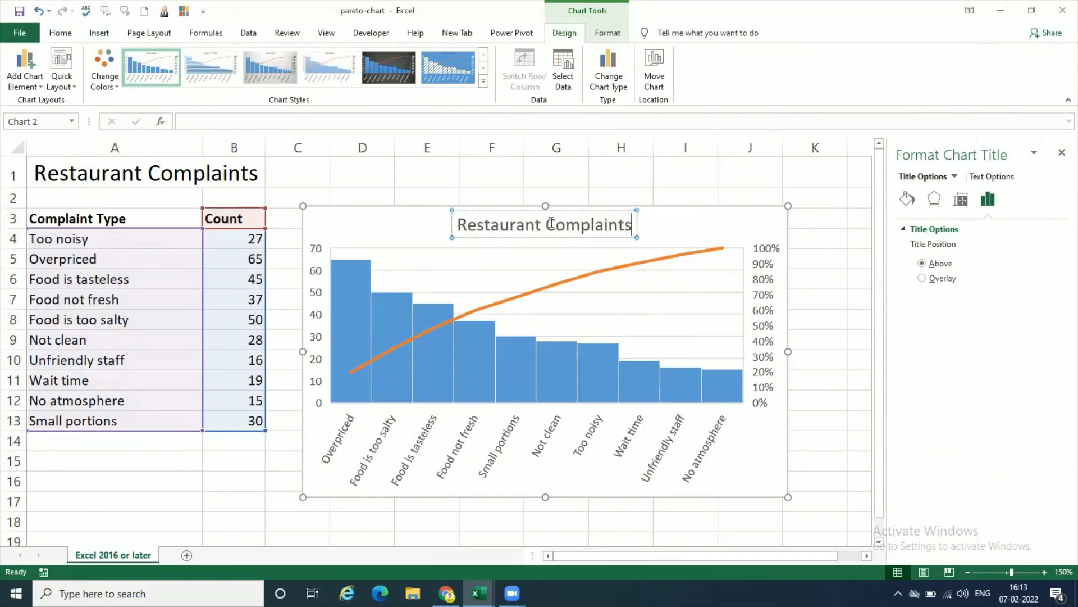
pyautogui.click(840, 427)
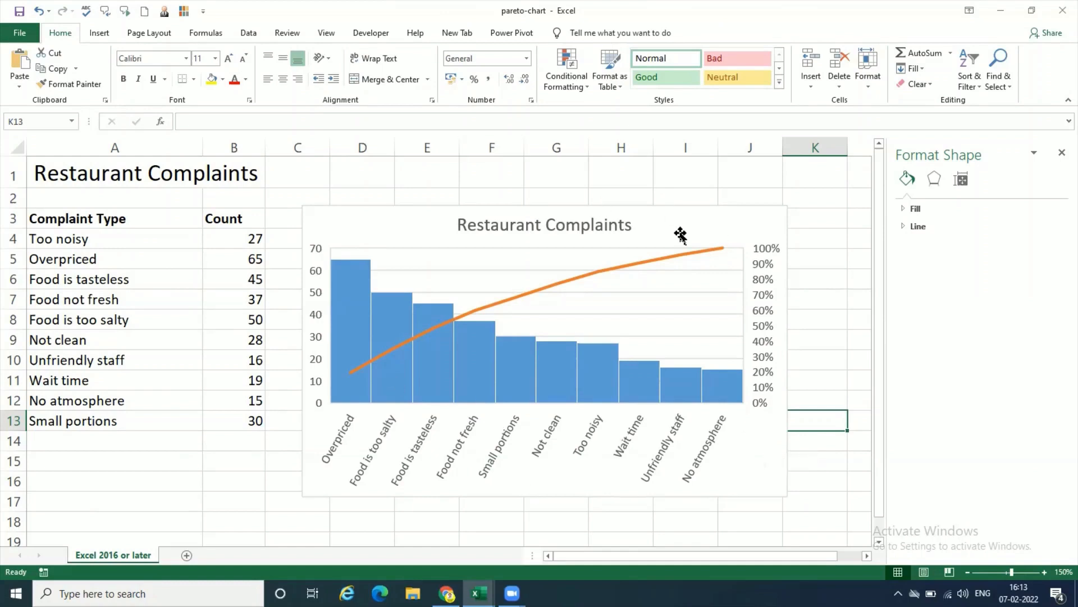
pyautogui.moveTo(708, 226); pyautogui.dragTo(710, 209)
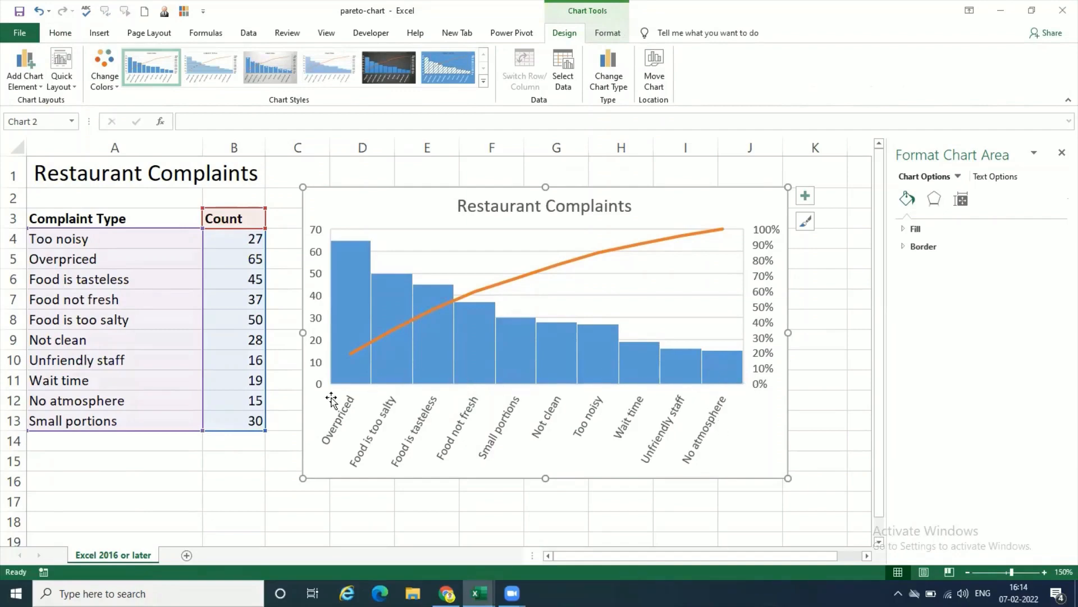
pyautogui.click(834, 457)
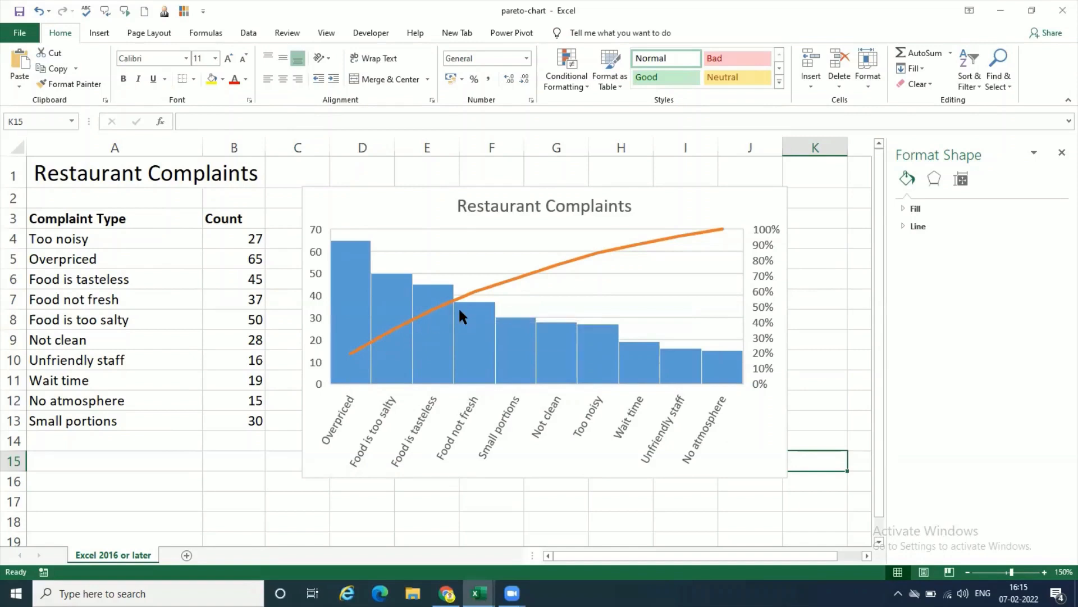
# Step: Set the Overpriced complaint count in B5 to 40
pyautogui.moveTo(460, 312)
pyautogui.moveTo(386, 372)
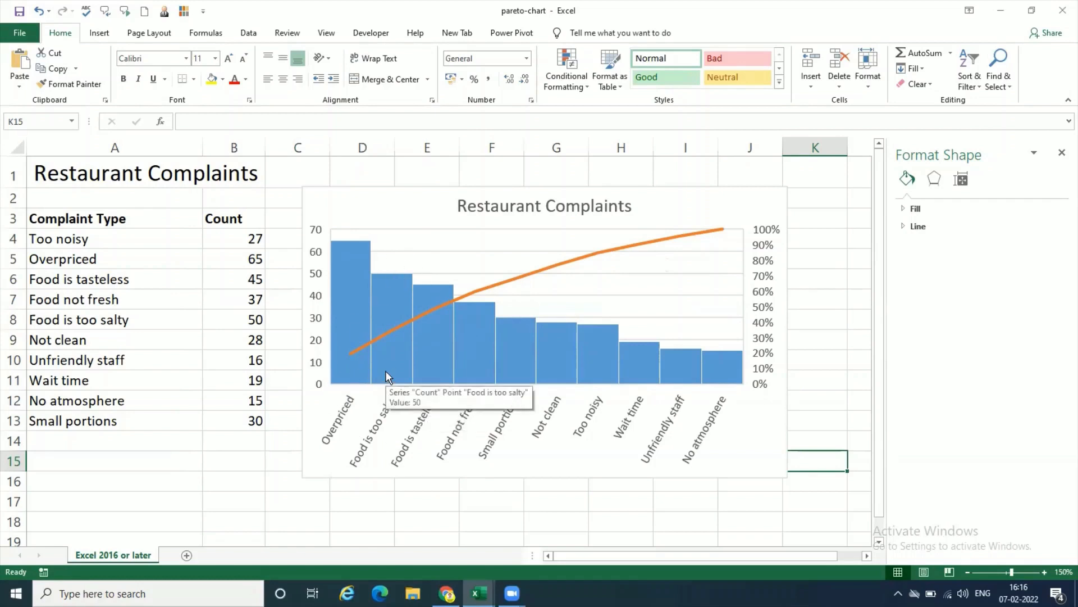
pyautogui.click(259, 261)
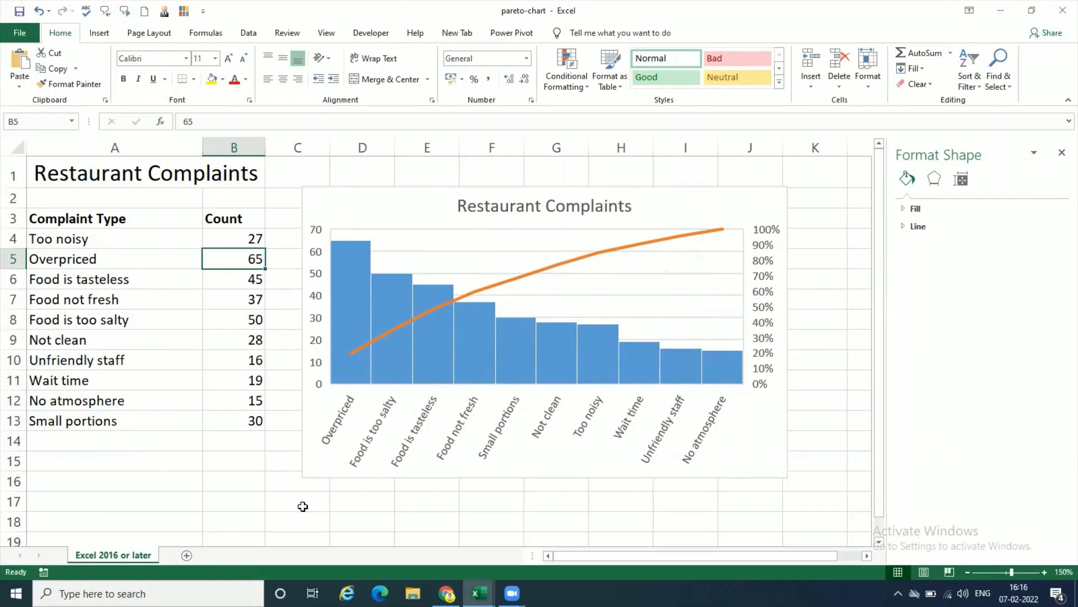
pyautogui.write('40')
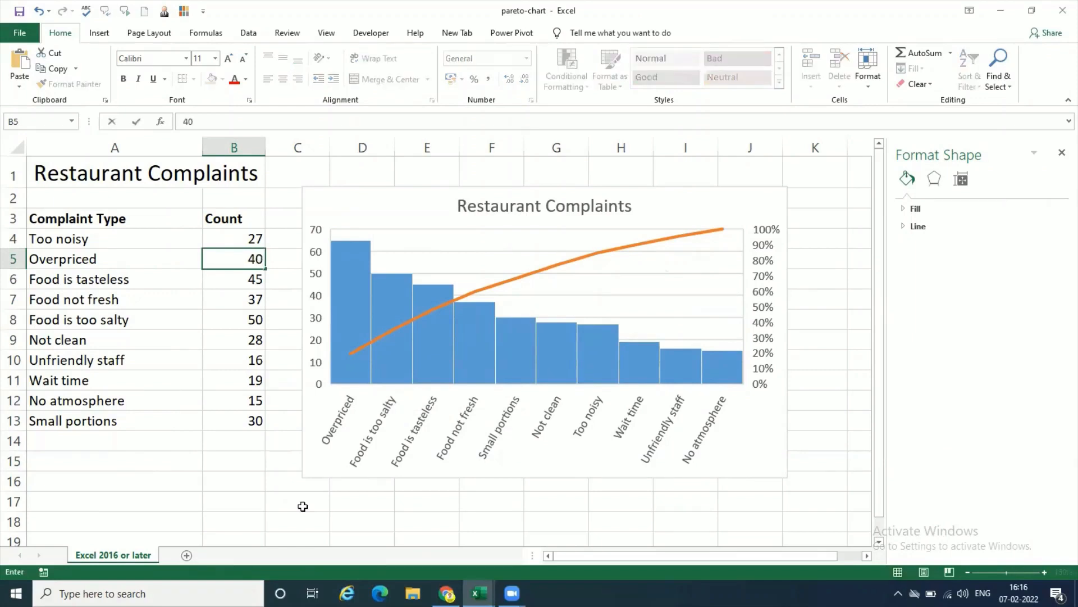
pyautogui.press('Return')
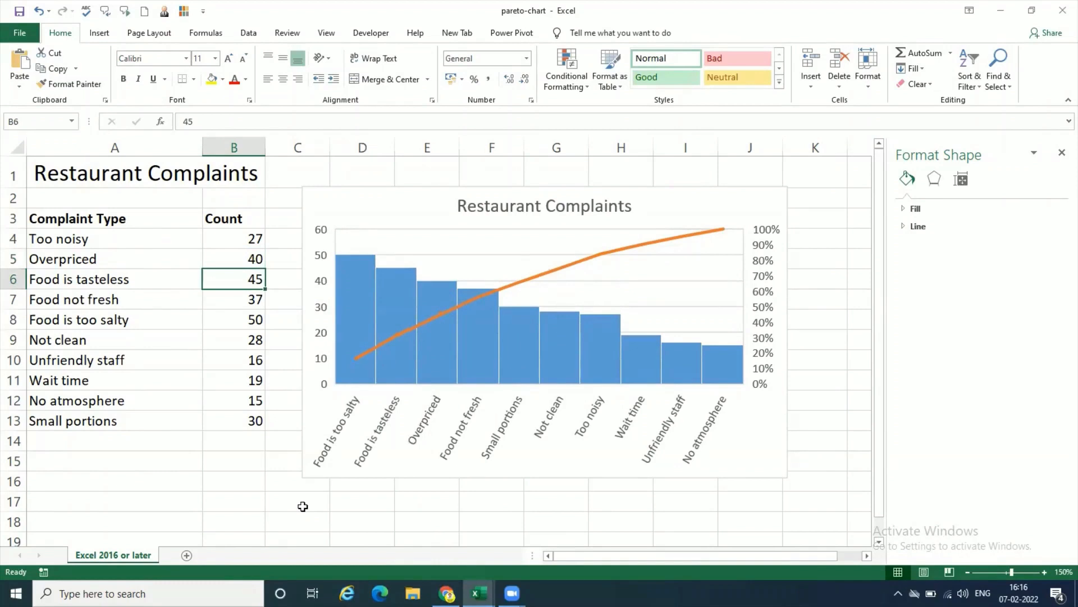
# Step: Set the Food is too salty count in B8 to 20 and the Food is tasteless count in B6 to 25
pyautogui.click(241, 262)
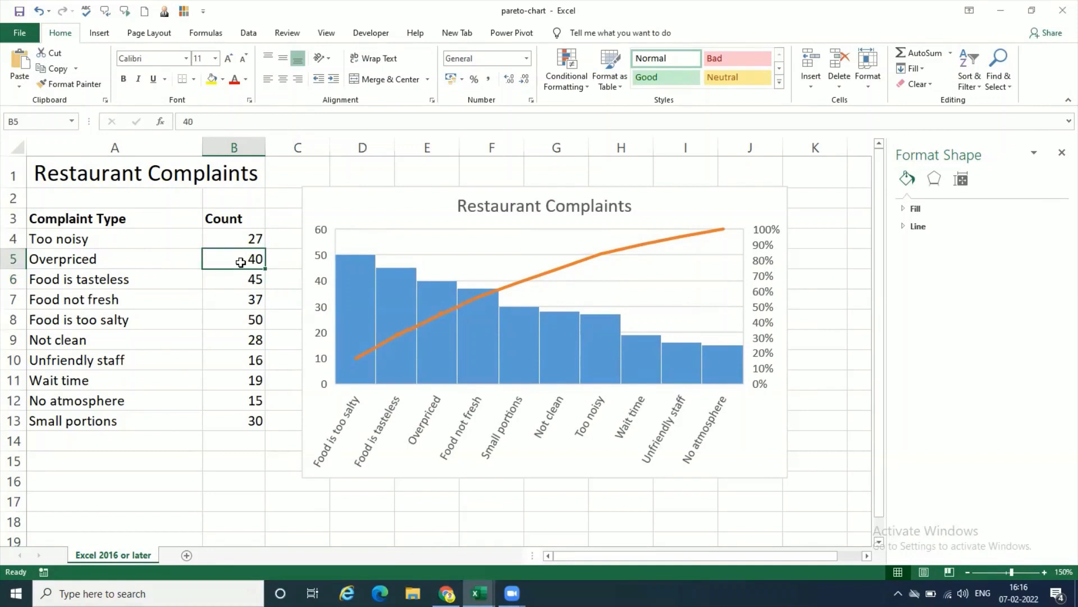
pyautogui.click(244, 317)
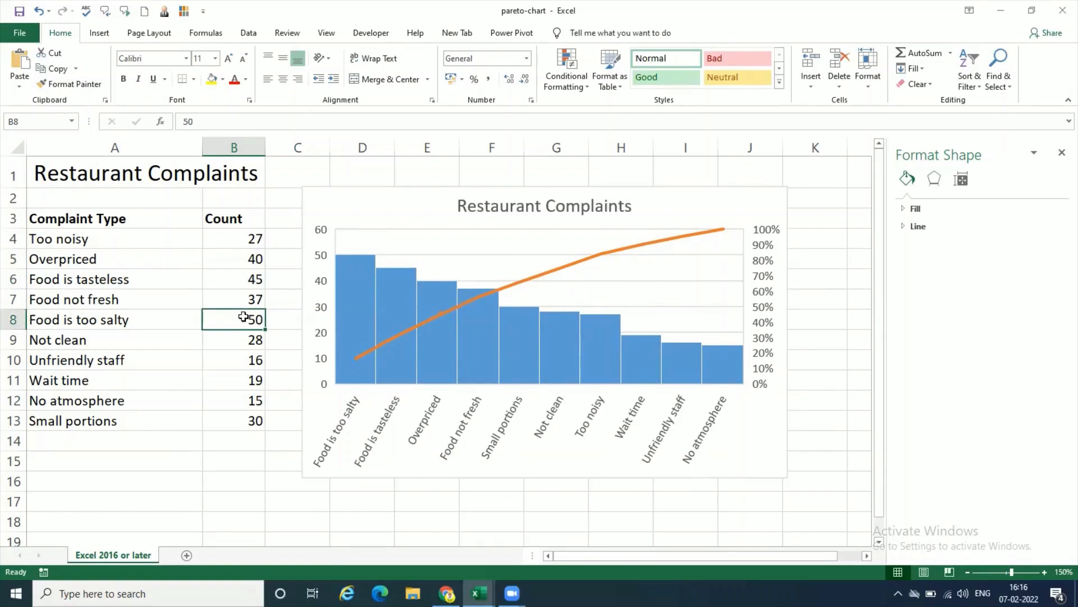
pyautogui.write('20')
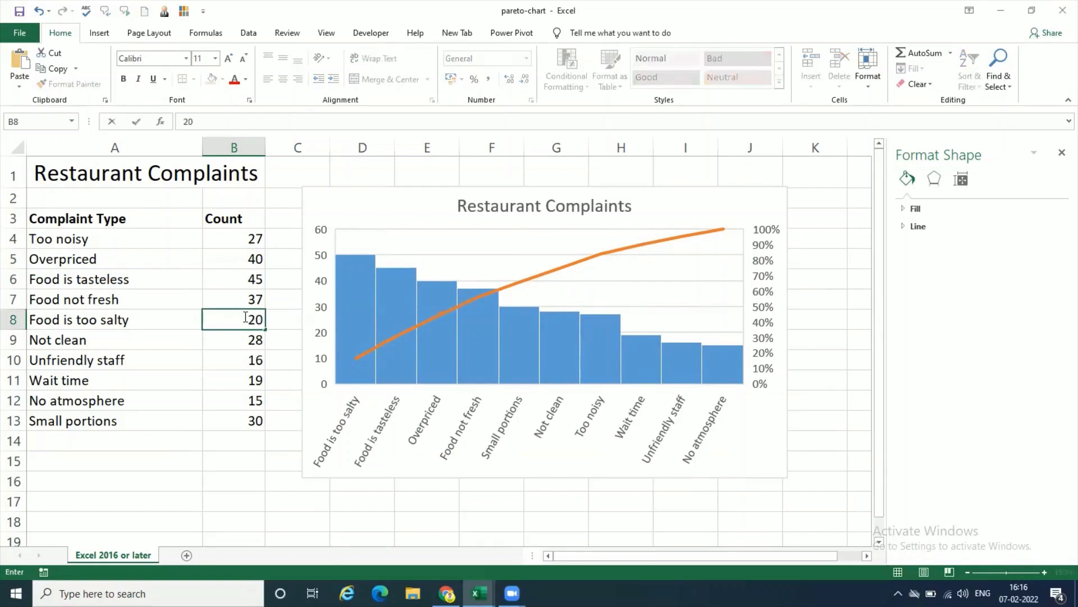
pyautogui.press('Return')
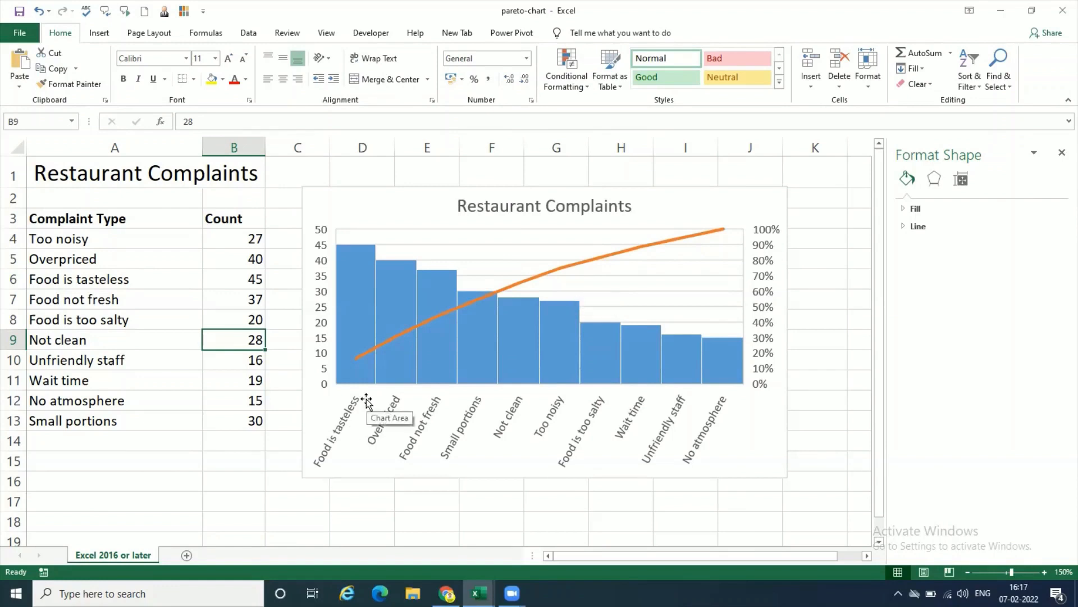
pyautogui.click(250, 279)
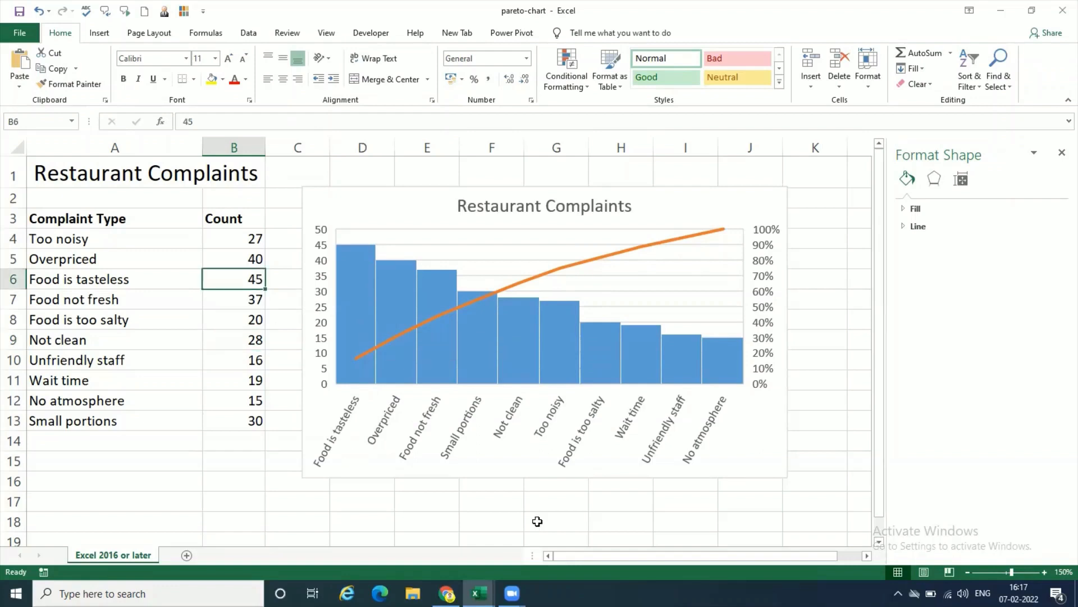
pyautogui.write('25')
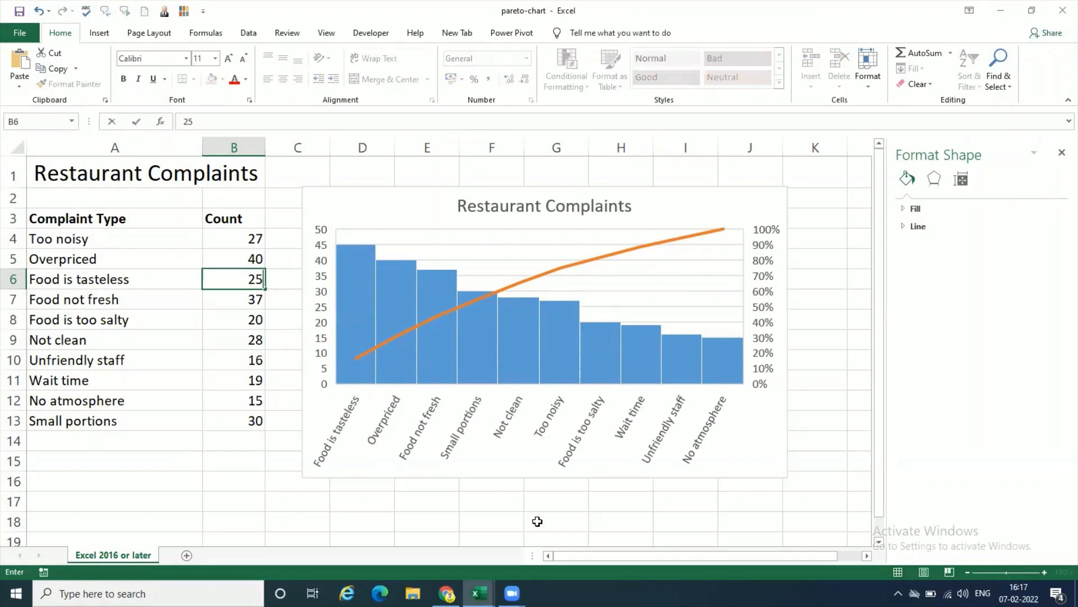
pyautogui.press('Return')
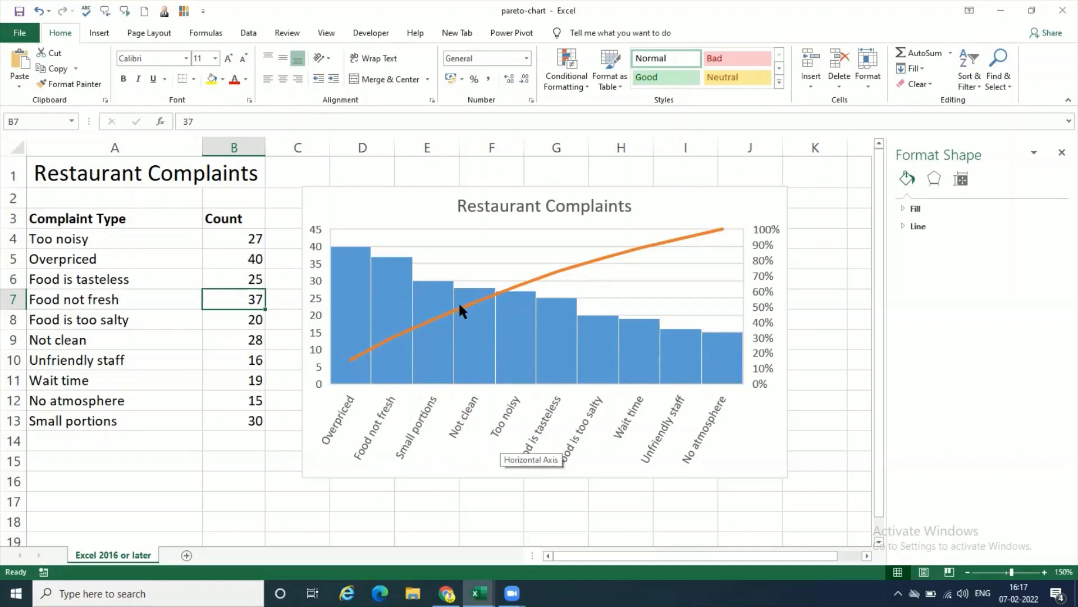
# Step: Set the Overpriced complaint count in B5 to 0
pyautogui.moveTo(464, 347)
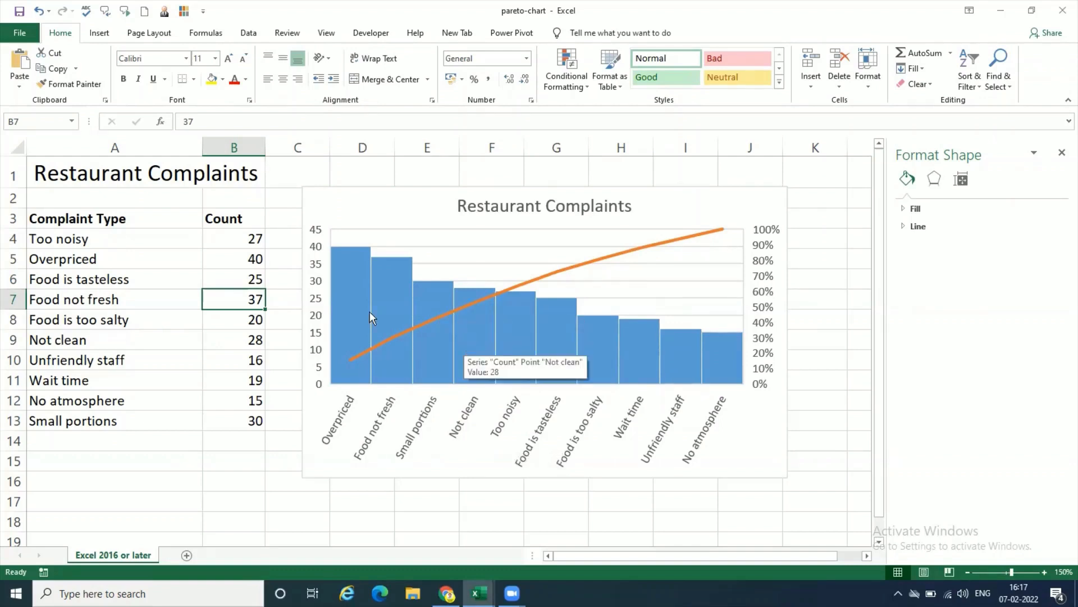
pyautogui.click(259, 259)
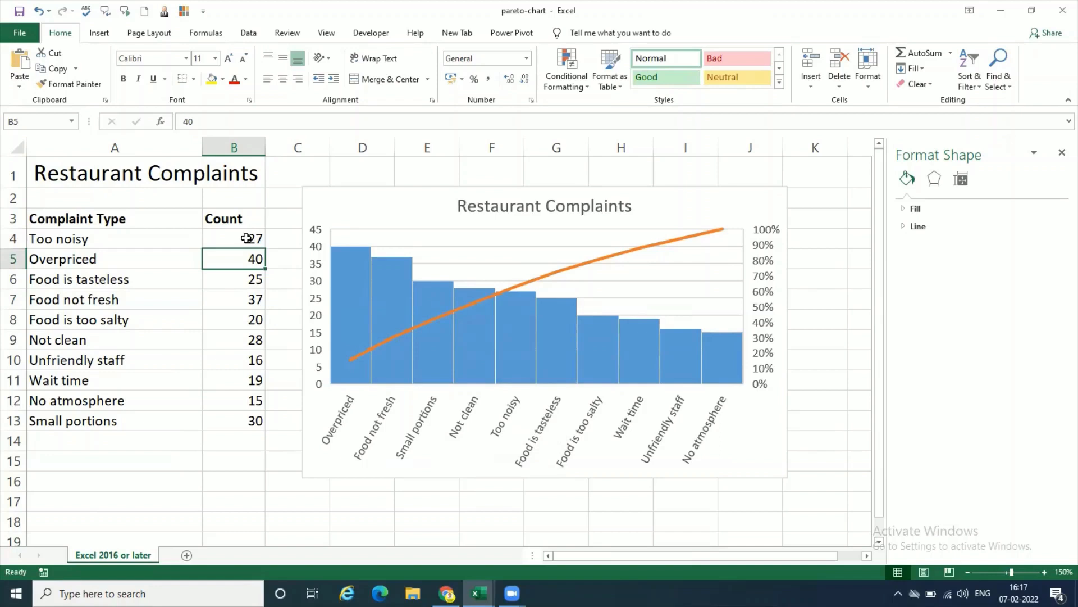
pyautogui.moveTo(247, 238); pyautogui.dragTo(252, 414)
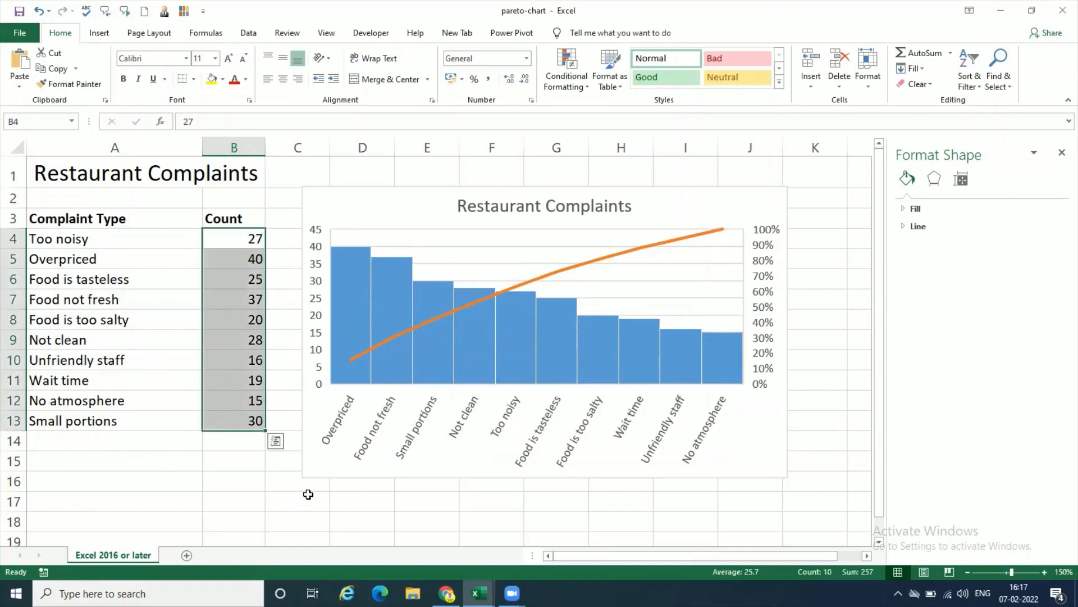
pyautogui.click(261, 237)
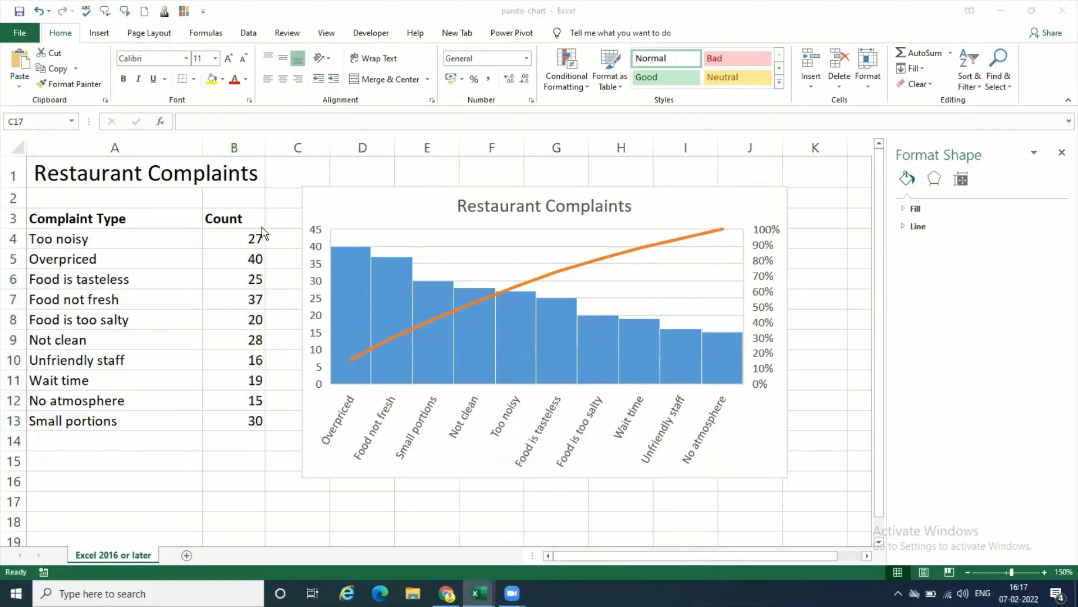
pyautogui.click(230, 258)
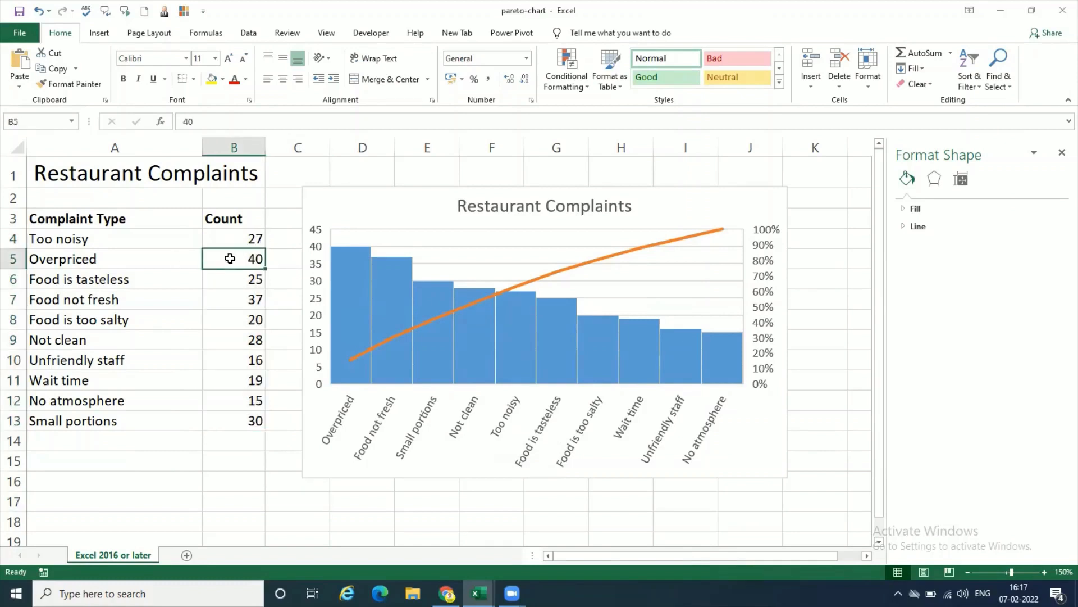
pyautogui.write('0')
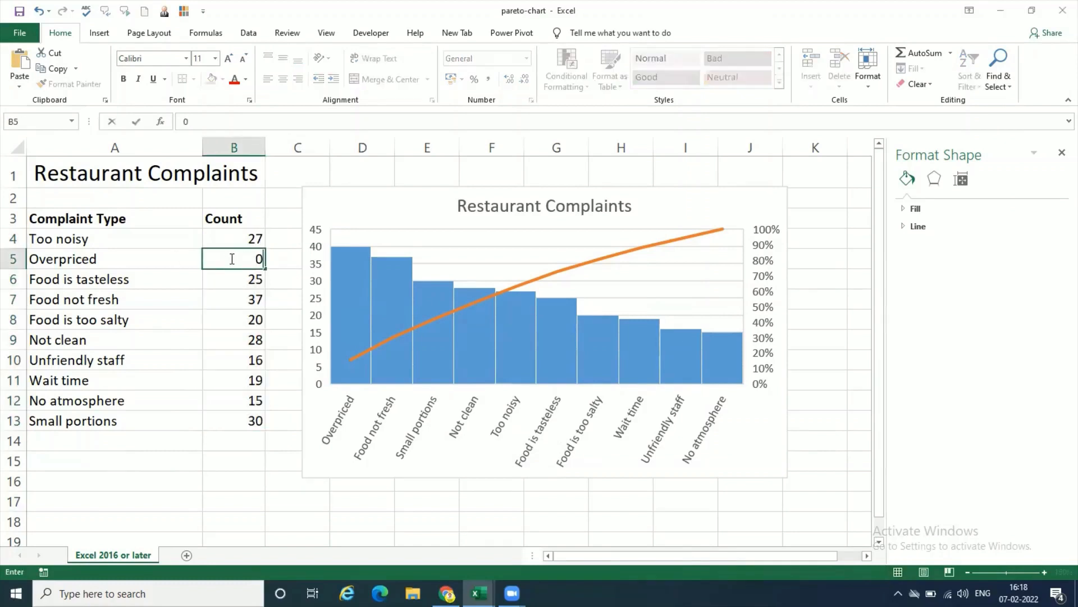
pyautogui.press('Return')
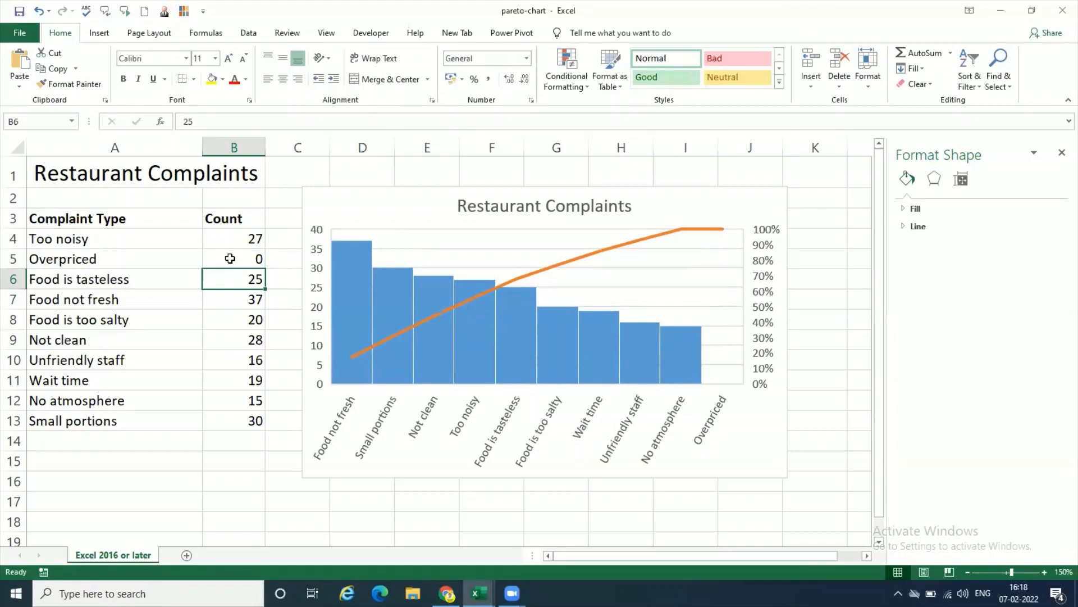
# Step: Set the Food not fresh count in B7 and the Small portions count in B13 to 0
pyautogui.click(243, 302)
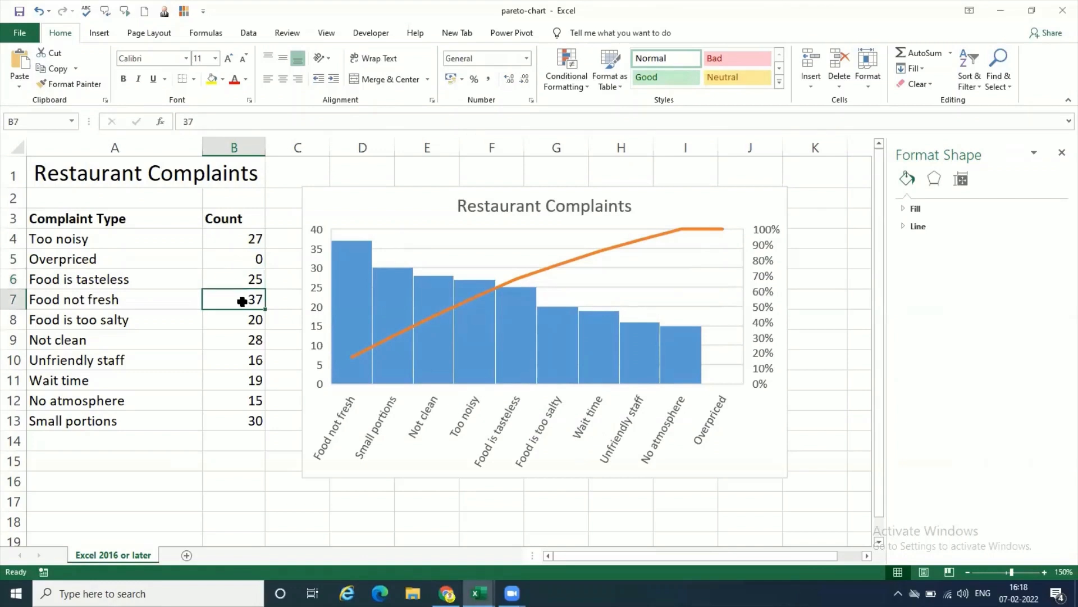
pyautogui.write('0')
pyautogui.press('Return')
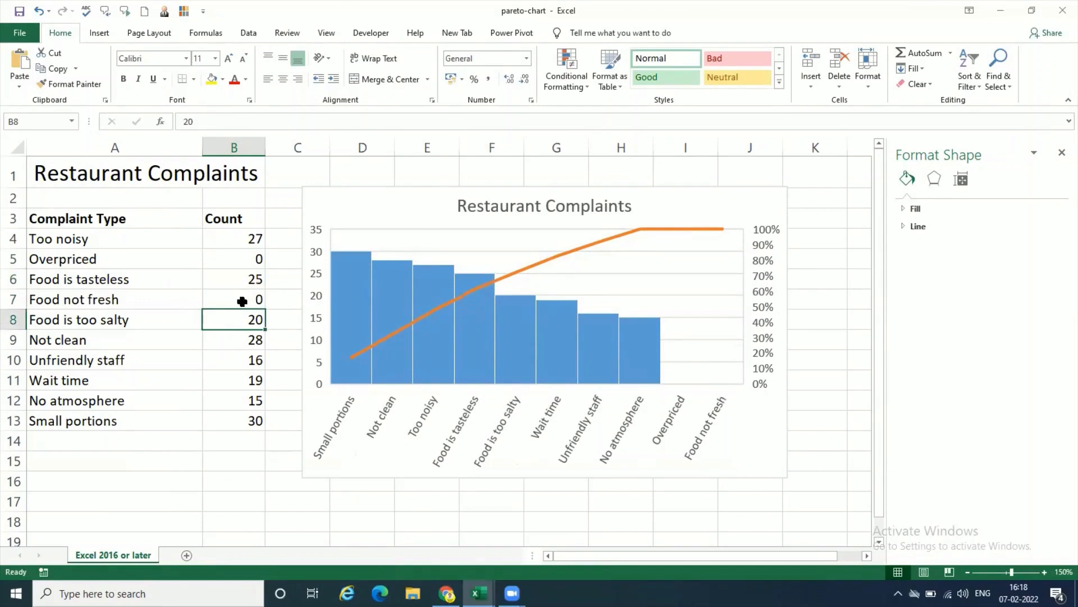
pyautogui.click(252, 422)
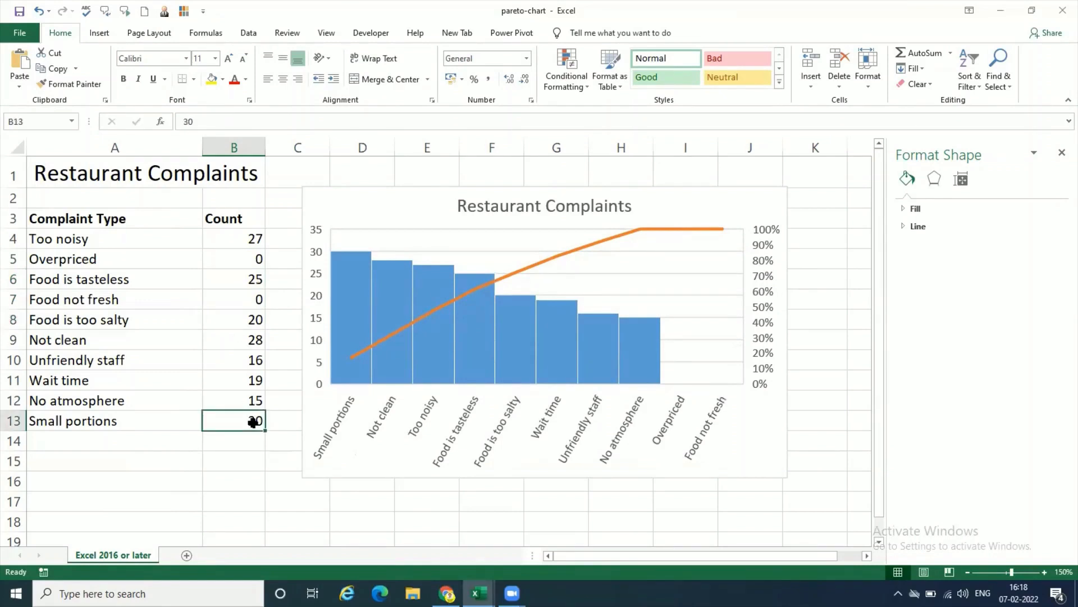
pyautogui.write('0')
pyautogui.press('Return')
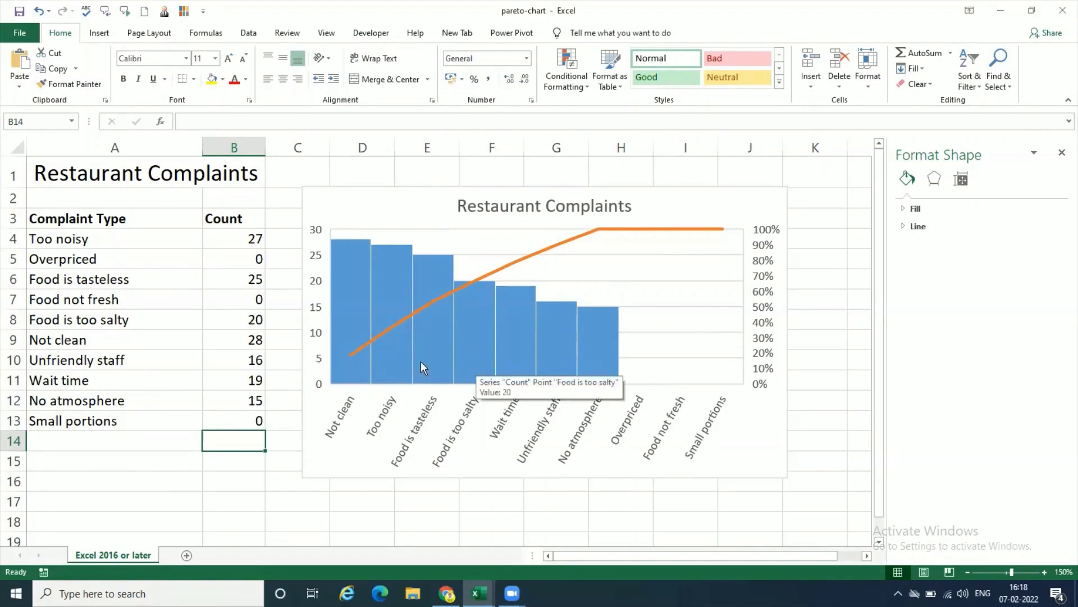
# Step: Set the Not clean, Unfriendly staff and Wait time counts in B9:B11 to 5 and the No atmosphere count in B12 to 0
pyautogui.click(235, 344)
pyautogui.write('5')
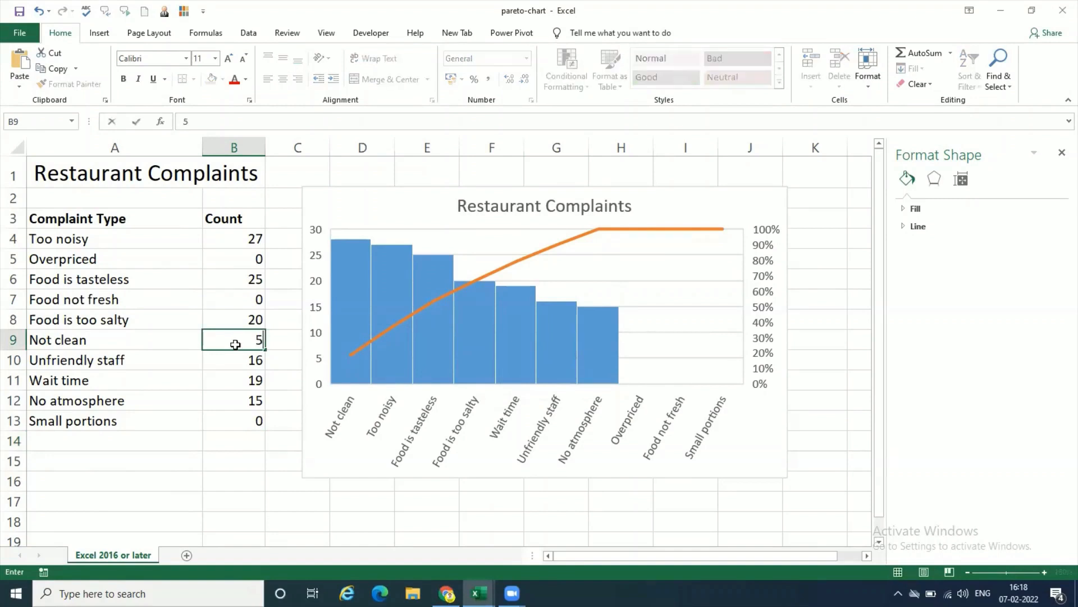
pyautogui.press('Return')
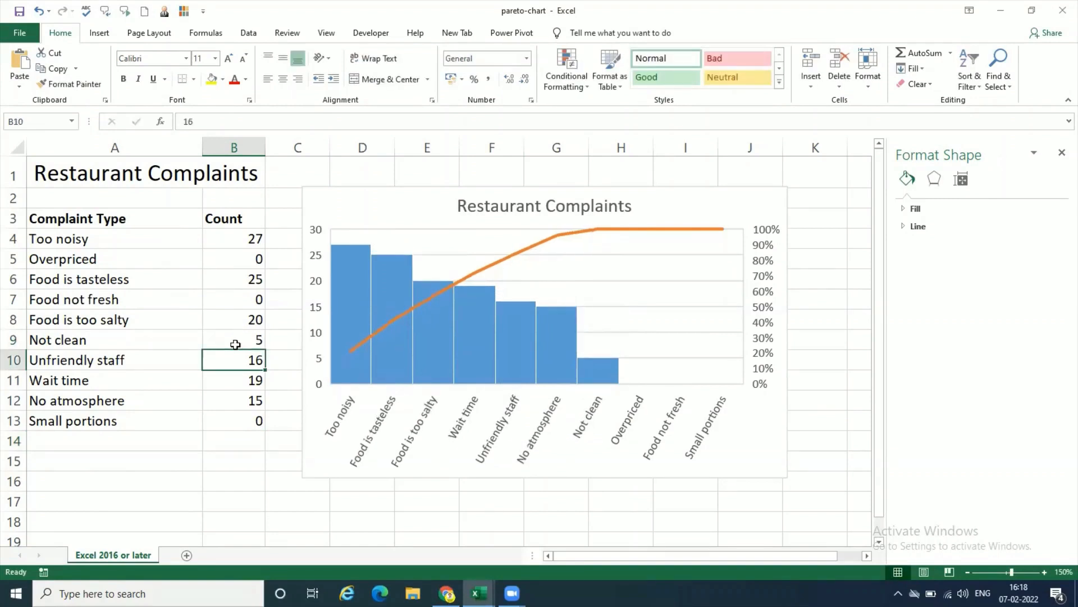
pyautogui.write('5')
pyautogui.press('Return')
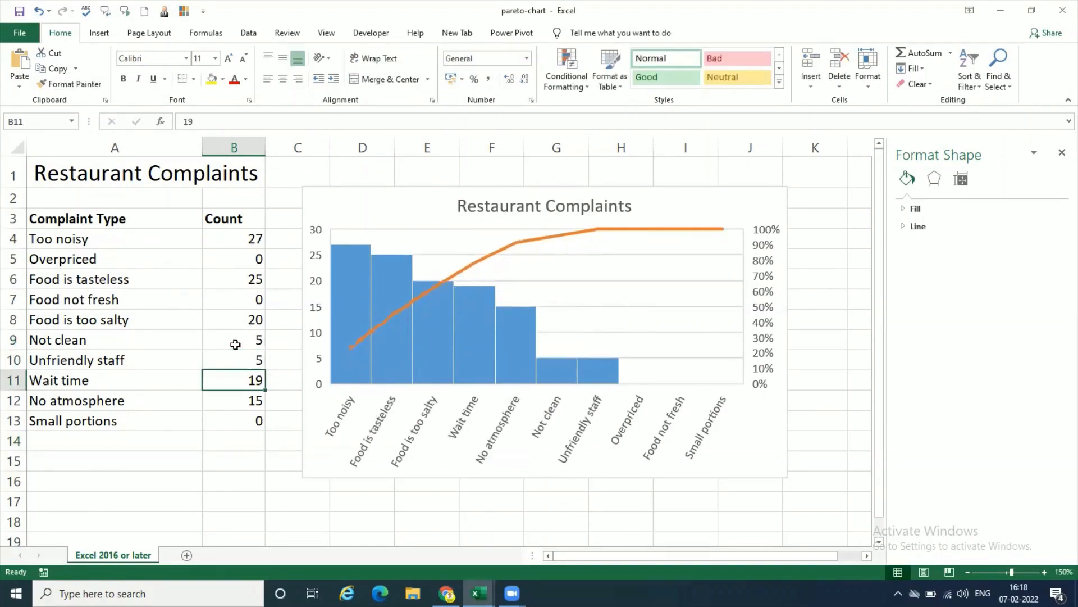
pyautogui.write('5')
pyautogui.press('Return')
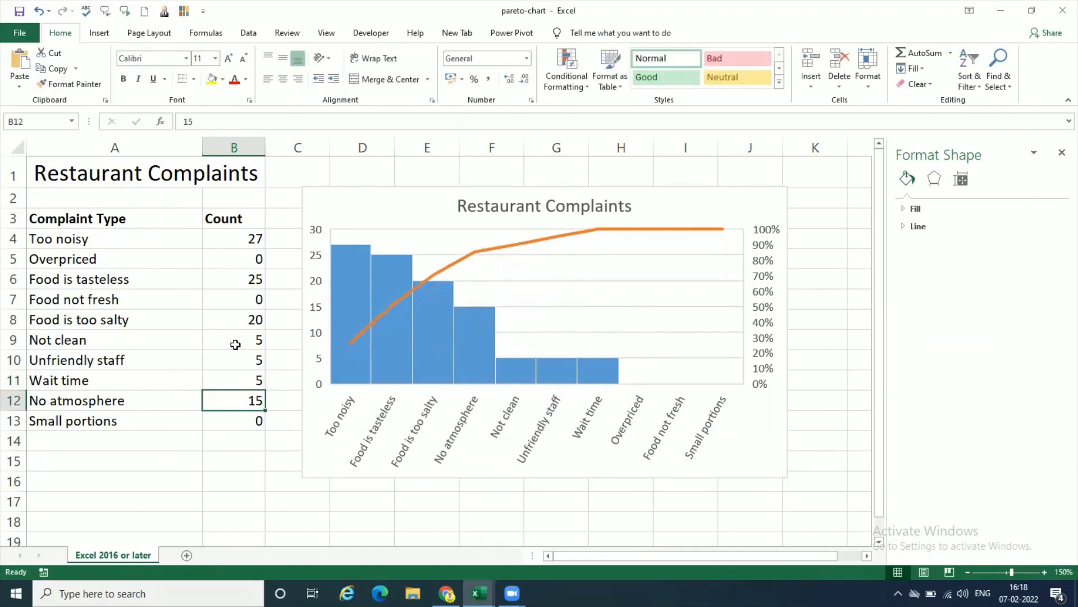
pyautogui.write('0')
pyautogui.press('Return')
# Step: Set the Food is tasteless count in B6 to 6 and the Too noisy count in B4 to 5
pyautogui.click(239, 324)
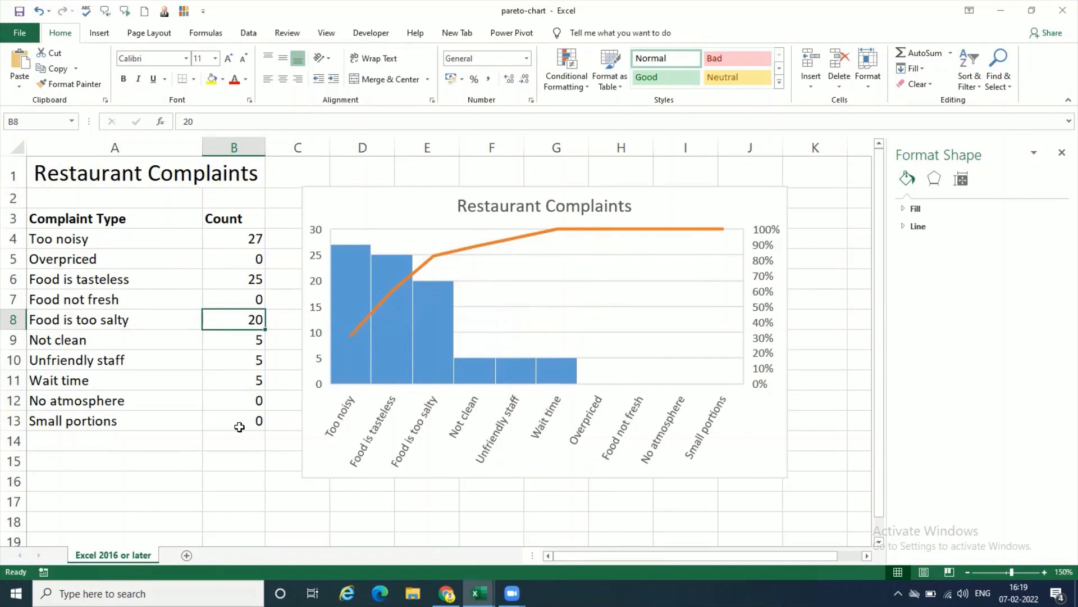
pyautogui.click(243, 270)
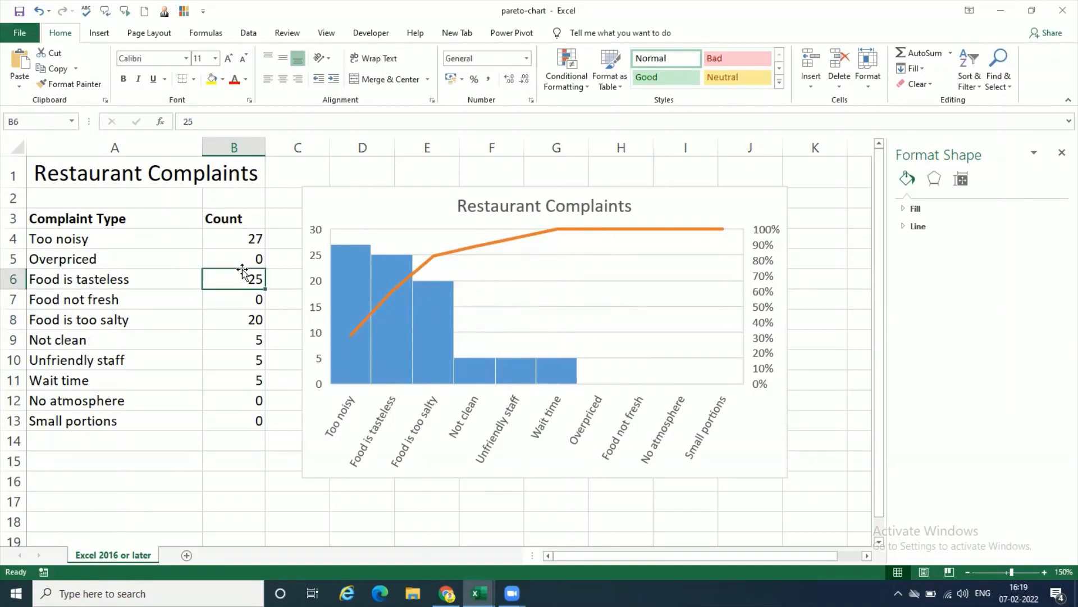
pyautogui.write('6')
pyautogui.press('Return')
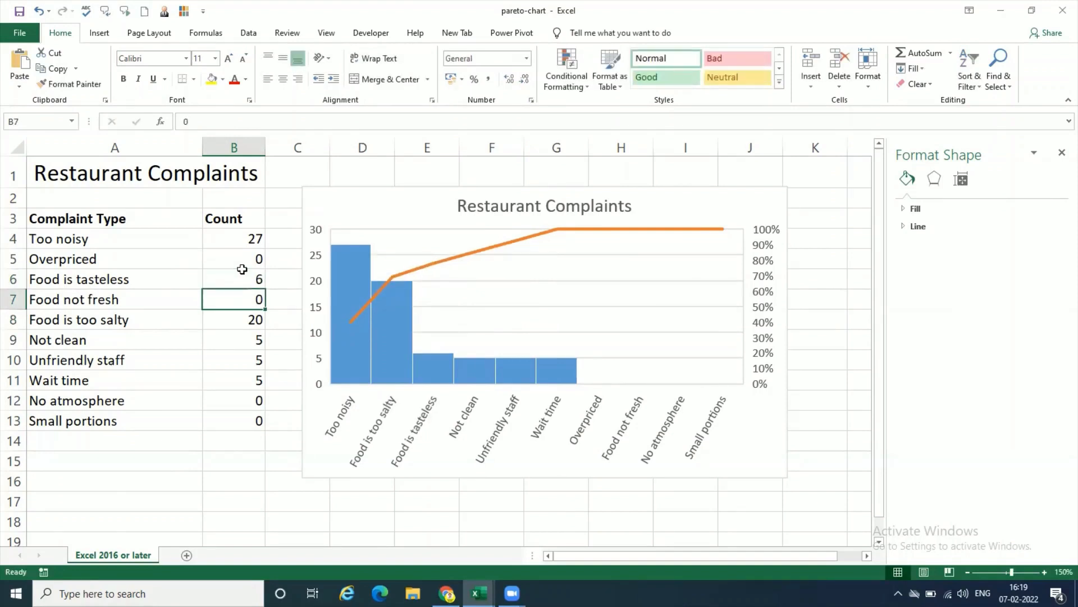
pyautogui.click(242, 240)
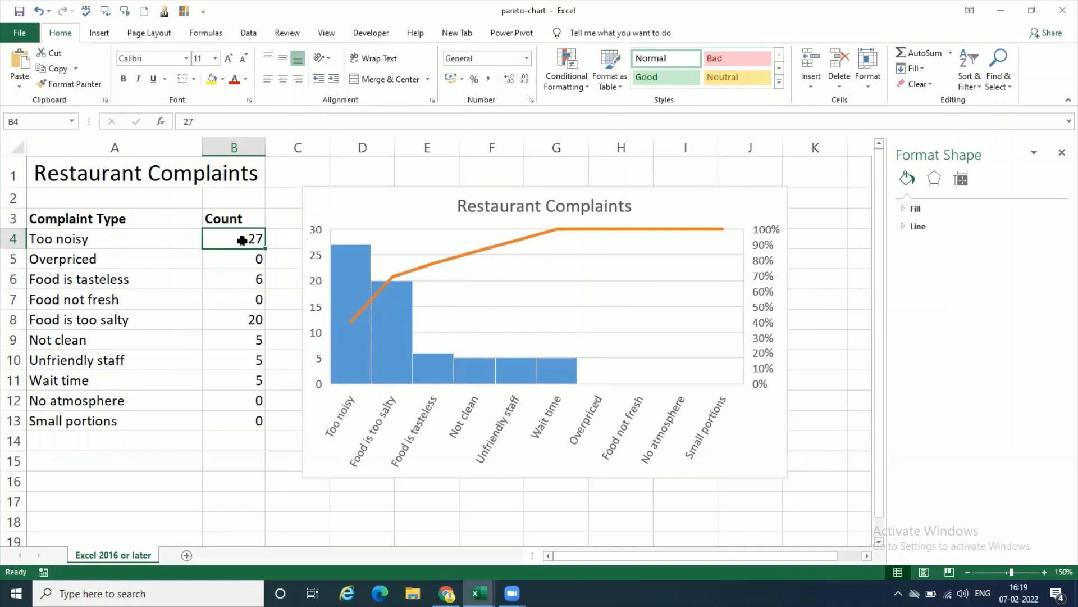
pyautogui.write('5')
pyautogui.press('Return')
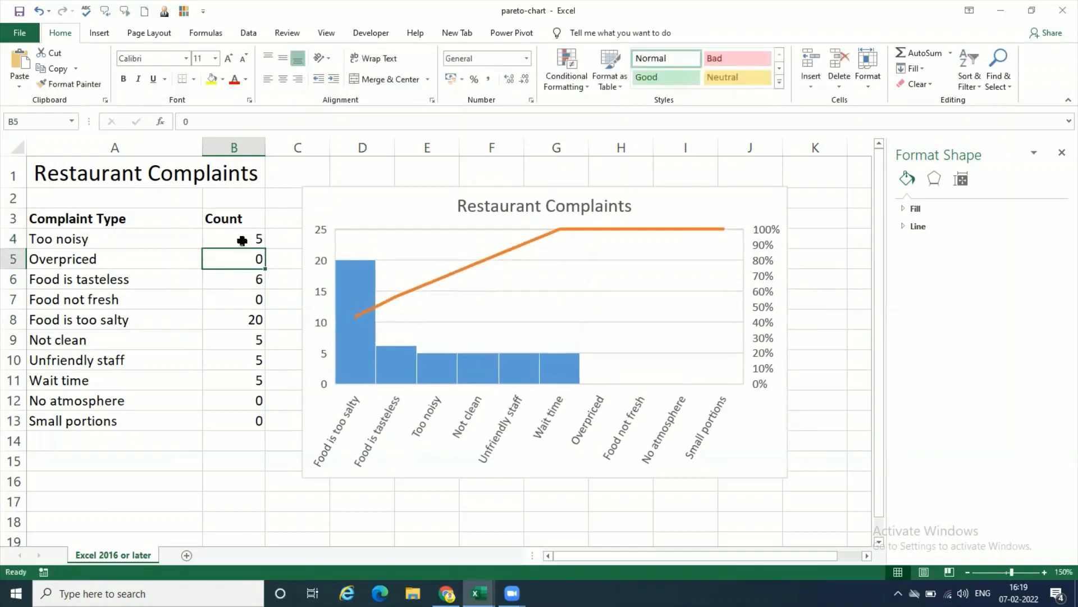
# Step: Alternate the Food is too salty count in B8 between 9 and 20, ending on 9
pyautogui.click(239, 319)
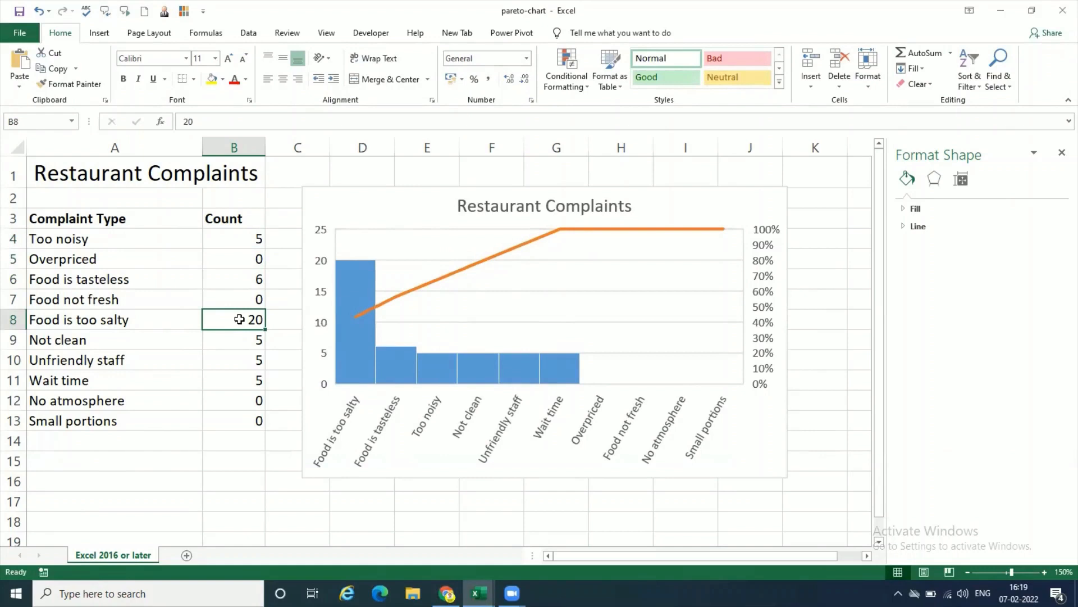
pyautogui.write('9')
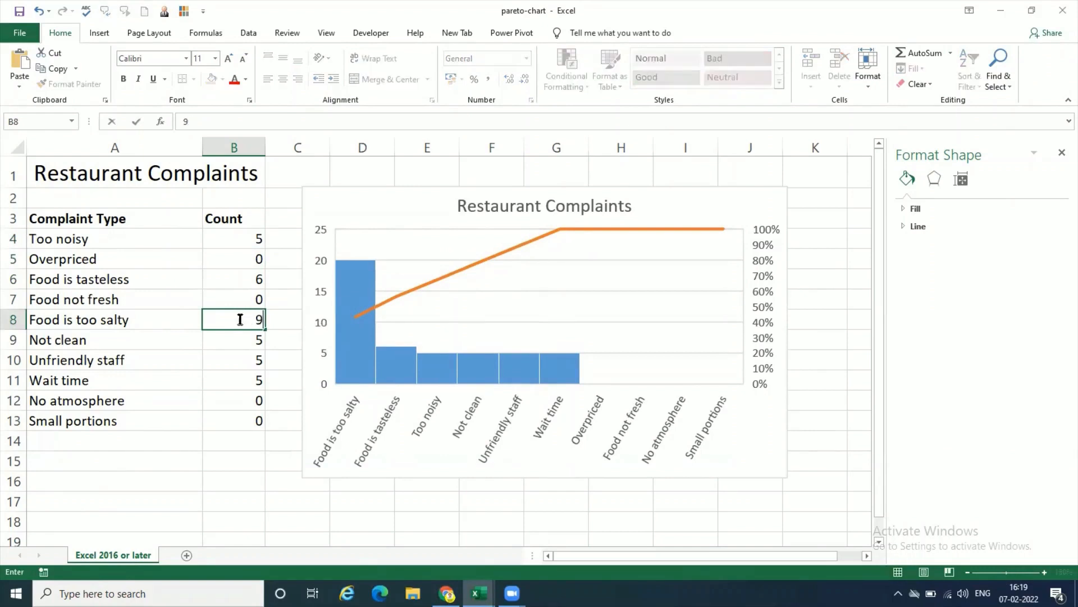
pyautogui.press('Return')
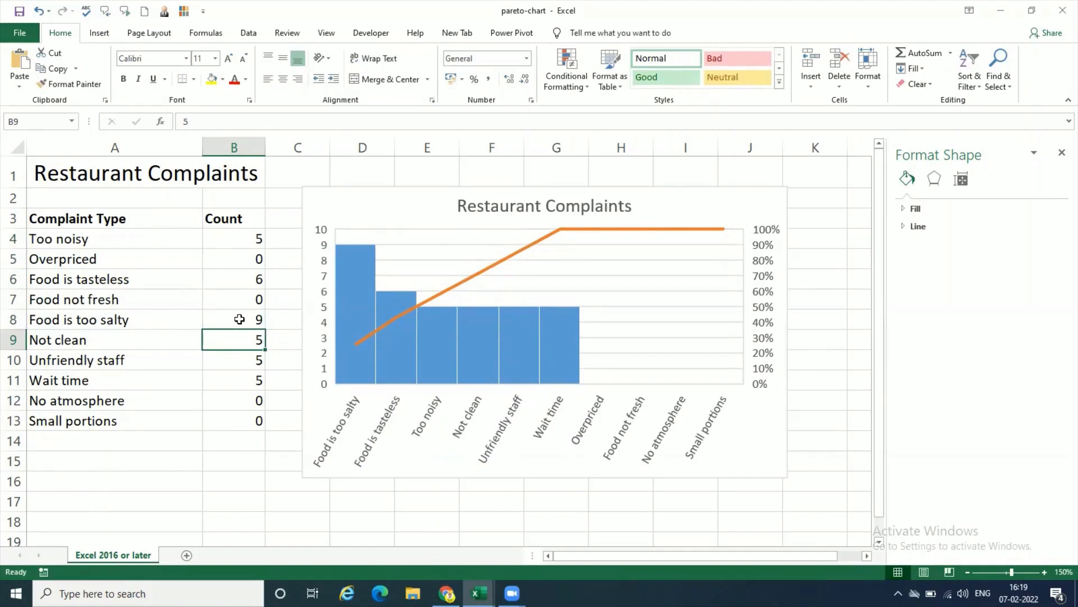
pyautogui.click(239, 319)
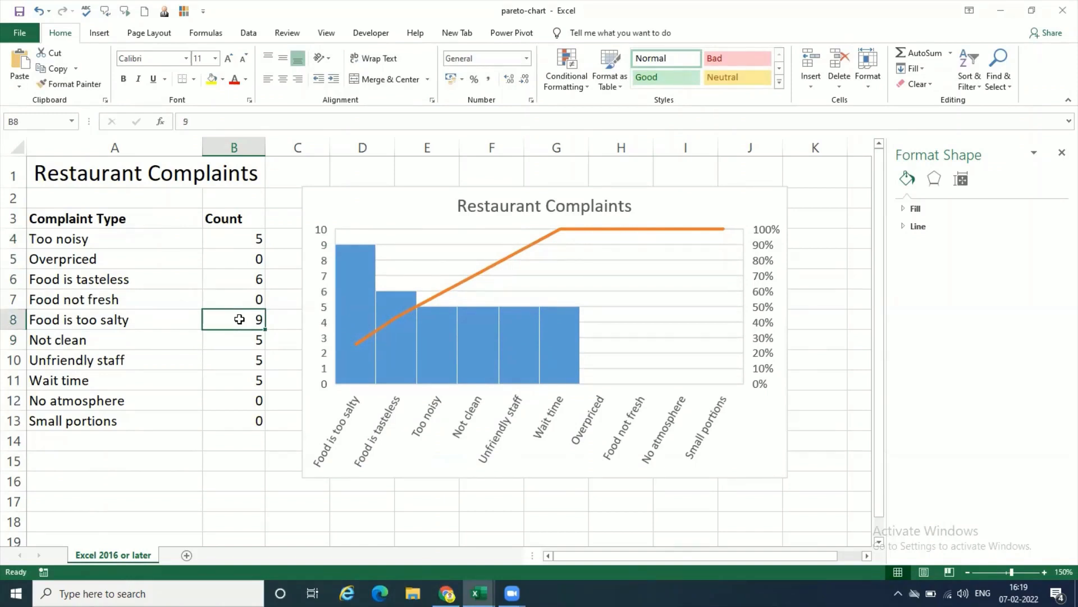
pyautogui.write('20')
pyautogui.press('Return')
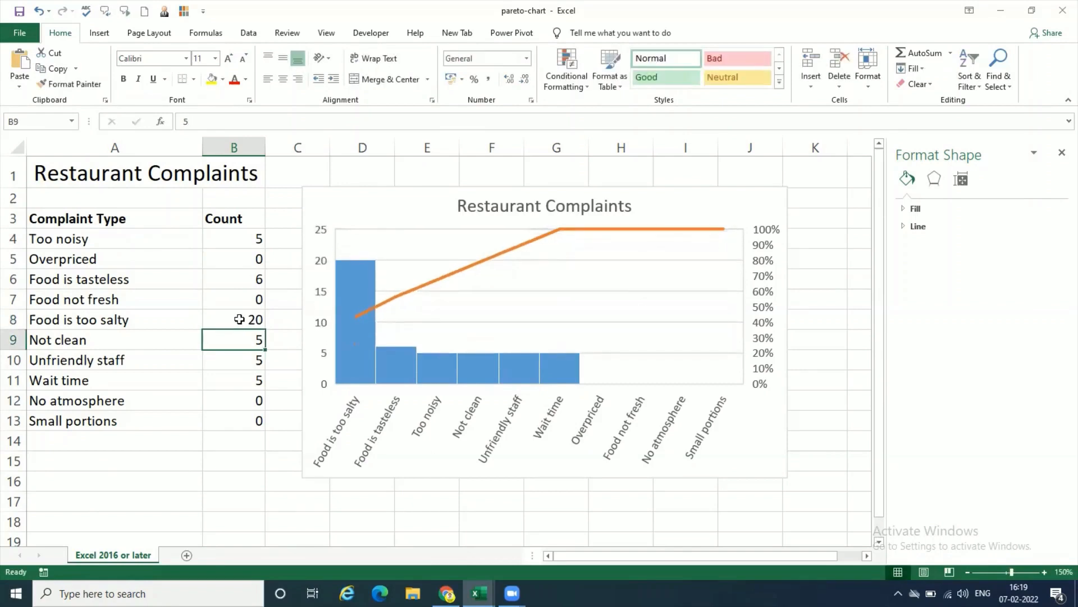
pyautogui.click(239, 319)
pyautogui.write('9')
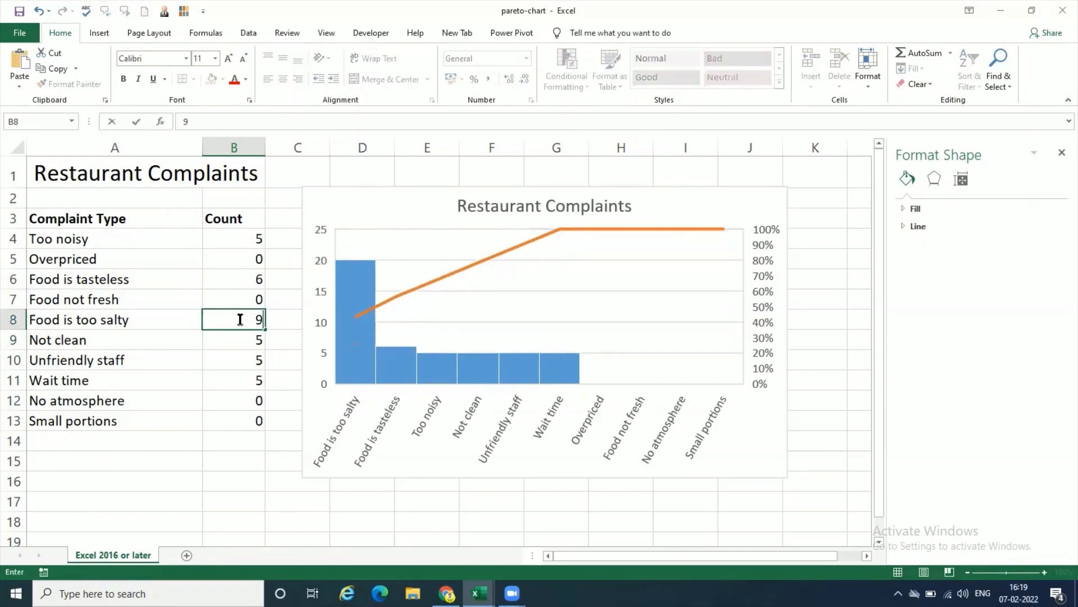
pyautogui.press('Return')
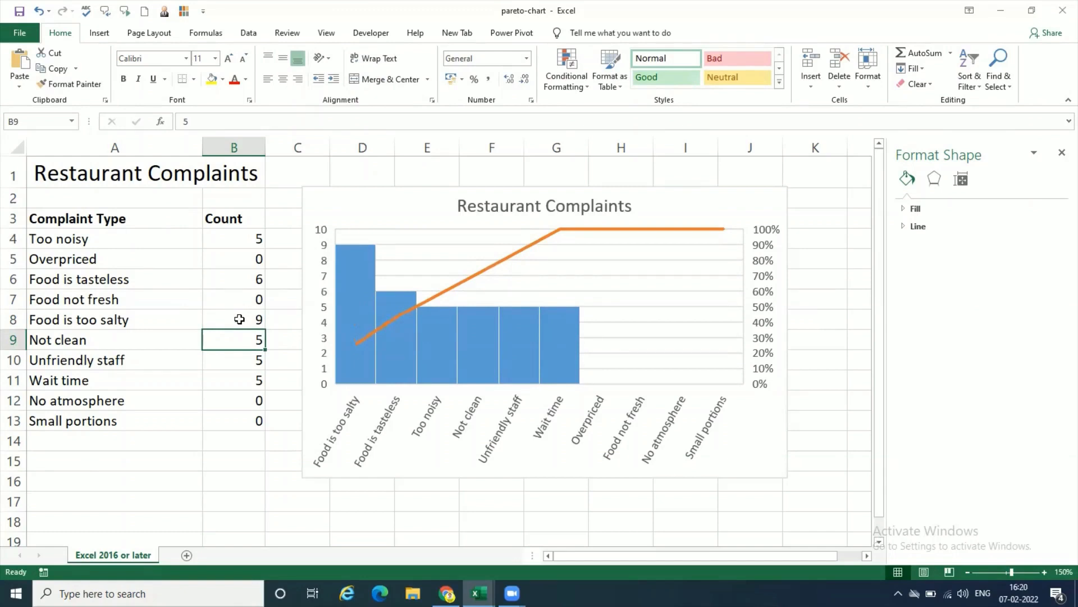
# Step: Set the Food is tasteless count in B6 and the Food is too salty count in B8 to 2
pyautogui.click(239, 319)
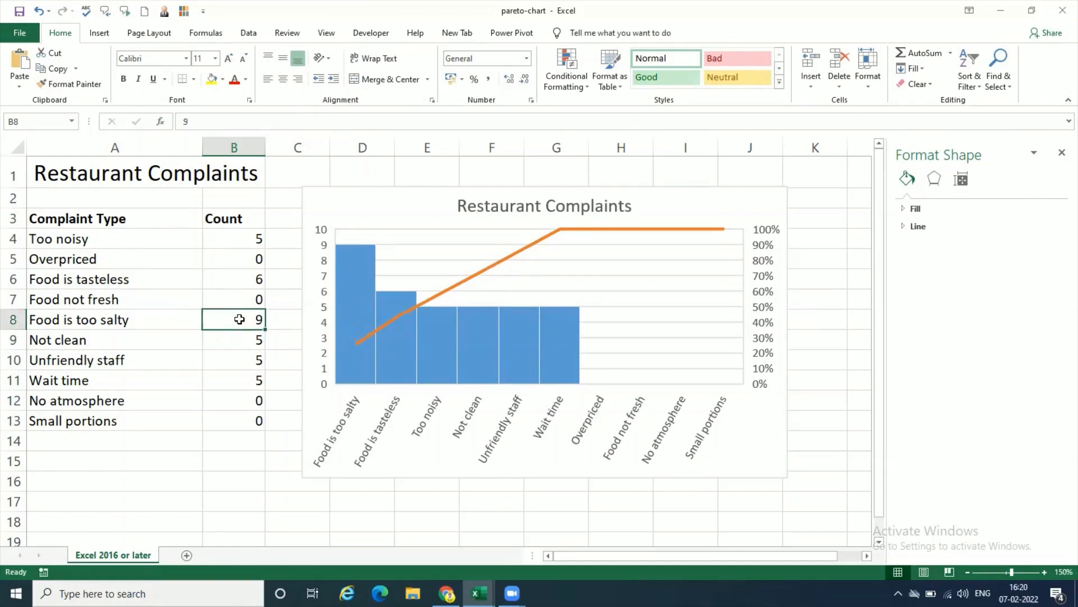
pyautogui.click(246, 279)
pyautogui.moveTo(247, 240); pyautogui.dragTo(252, 414)
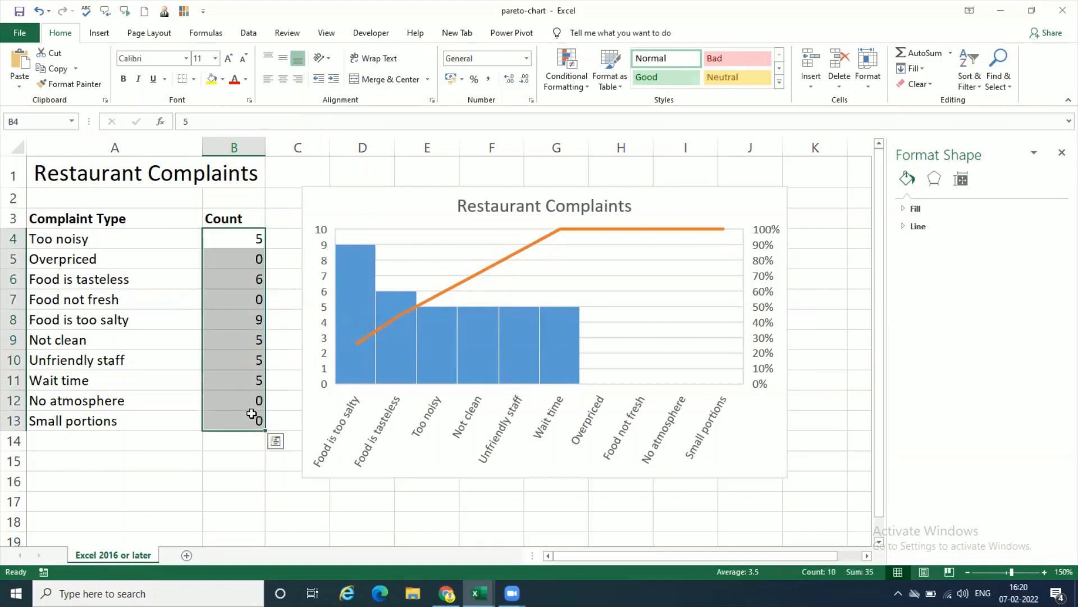
pyautogui.click(246, 279)
pyautogui.write('2')
pyautogui.press('Return')
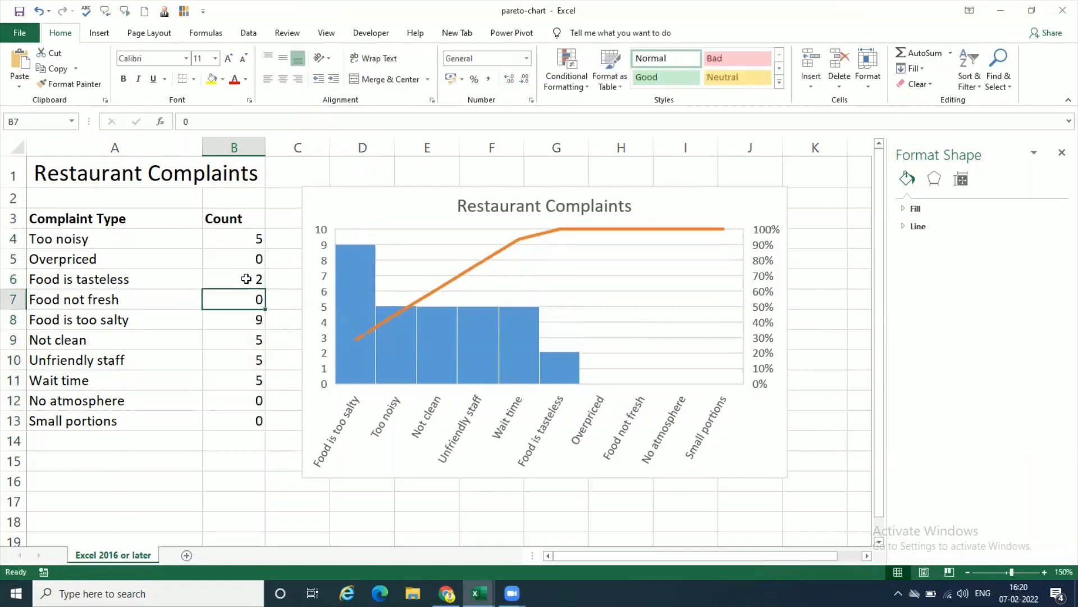
pyautogui.click(250, 321)
pyautogui.write('2')
pyautogui.press('Return')
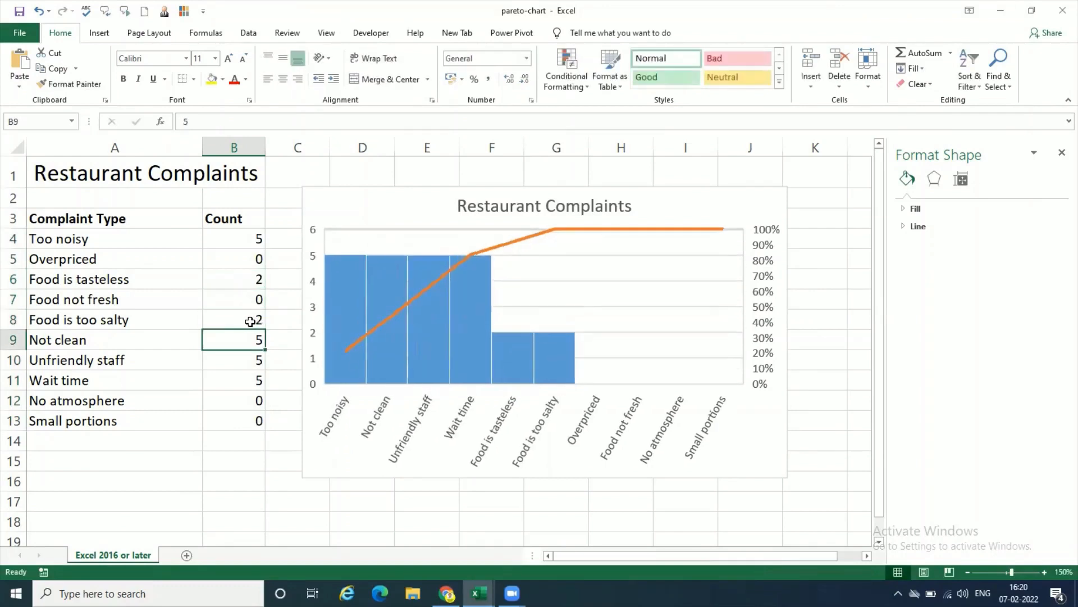
# Step: Set the Not clean, Unfriendly staff and Wait time counts in B9:B11 and the Too noisy count in B4 to 2
pyautogui.write('2')
pyautogui.press('Return')
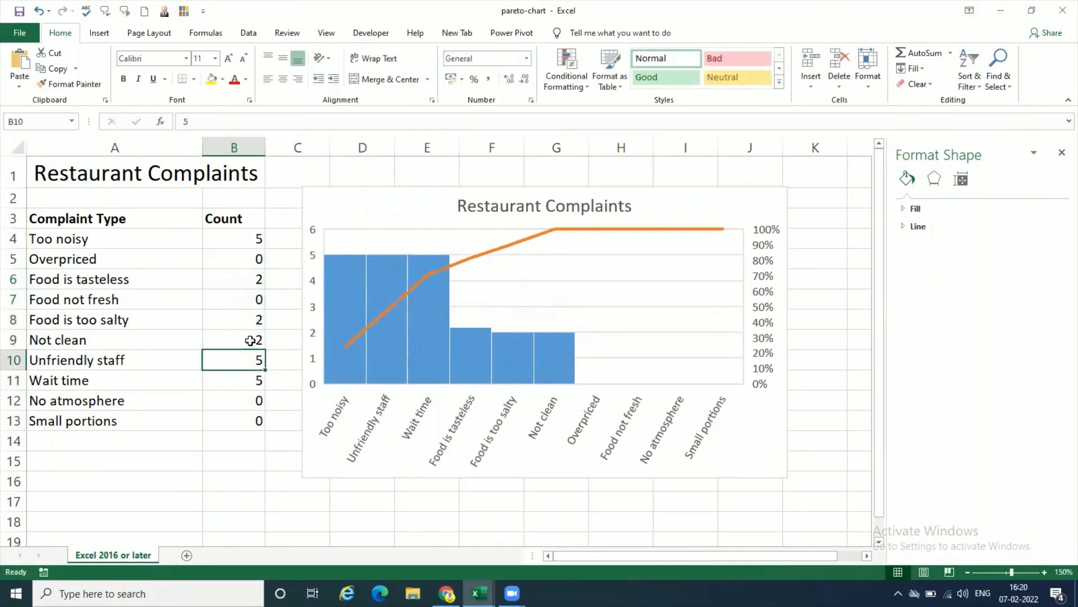
pyautogui.write('2')
pyautogui.press('Return')
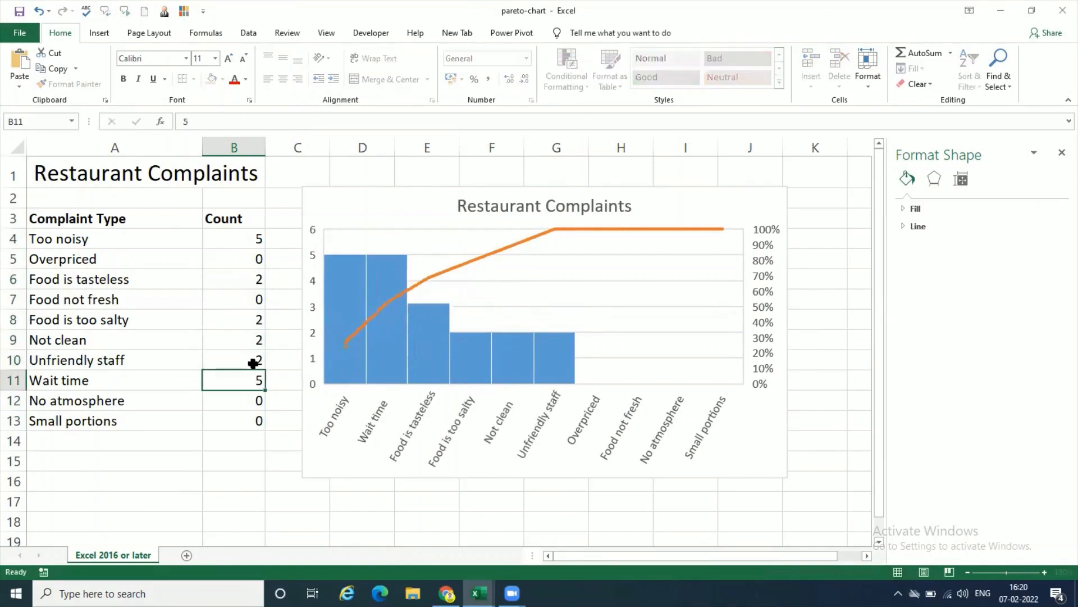
pyautogui.write('2')
pyautogui.press('Return')
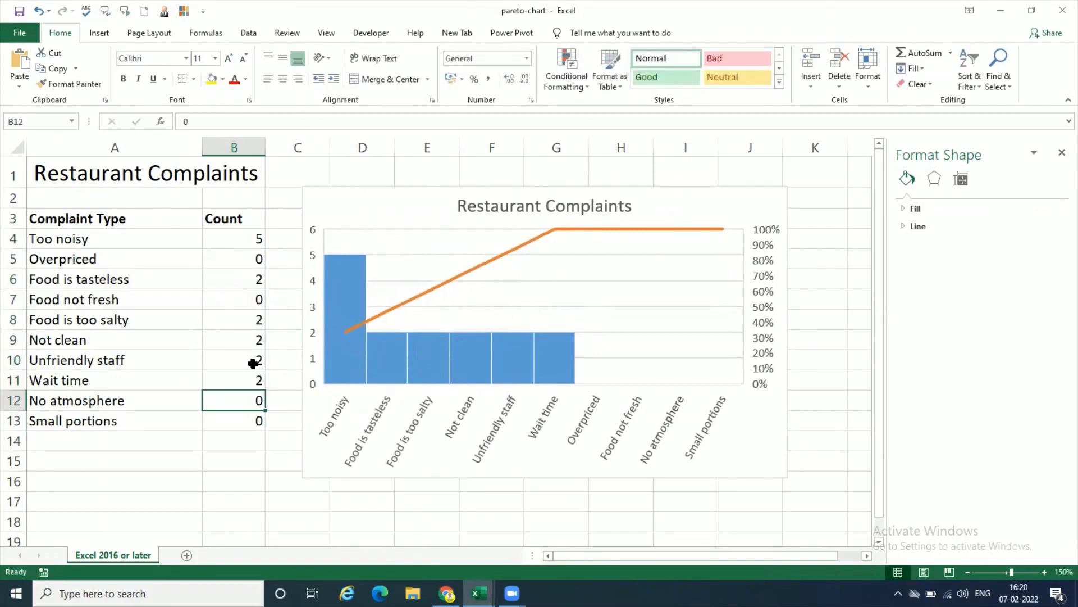
pyautogui.click(259, 240)
pyautogui.write('2')
pyautogui.press('Return')
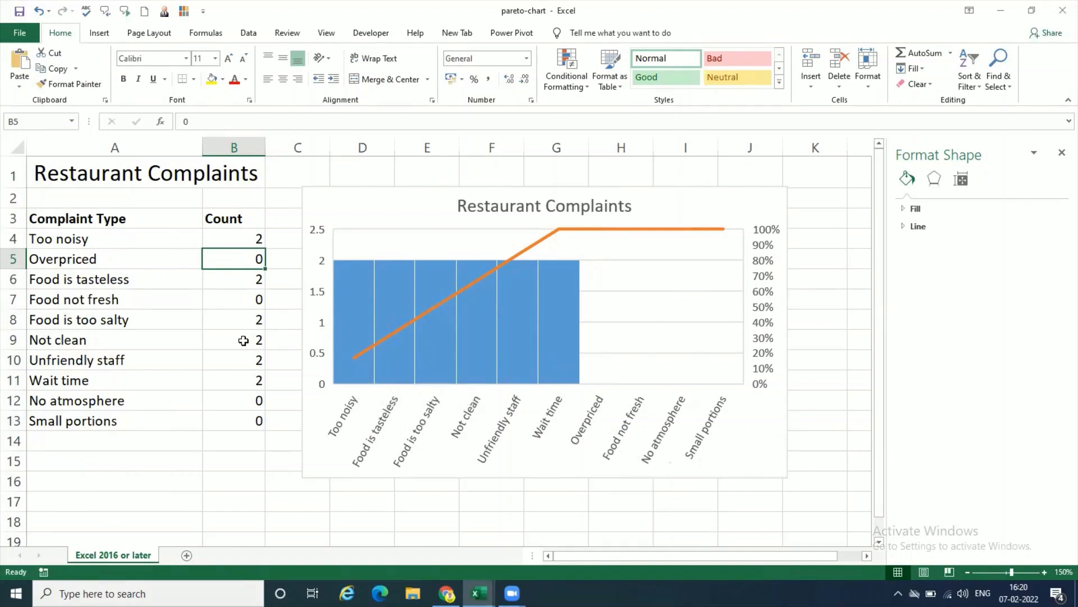
pyautogui.press('Down')
pyautogui.press('Down')
pyautogui.press('Down')
pyautogui.press('Down')
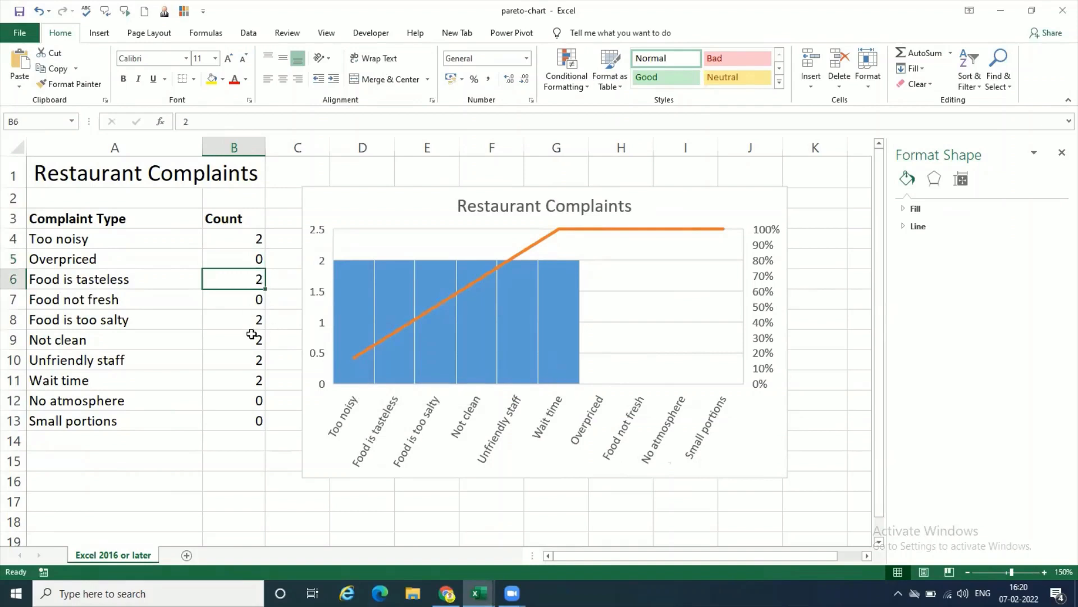
pyautogui.click(251, 365)
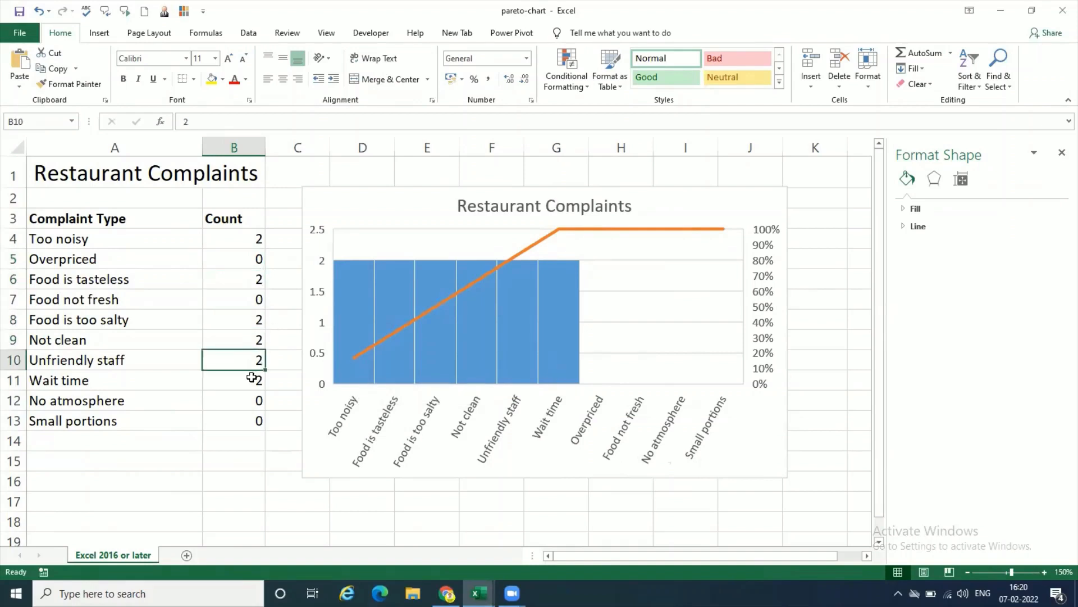
pyautogui.click(251, 377)
# Step: Set the counts in B4:B7 to 34 for Too noisy, 45 for Overpriced, 65 for Food is tasteless and 76 for Food not fresh
pyautogui.click(262, 241)
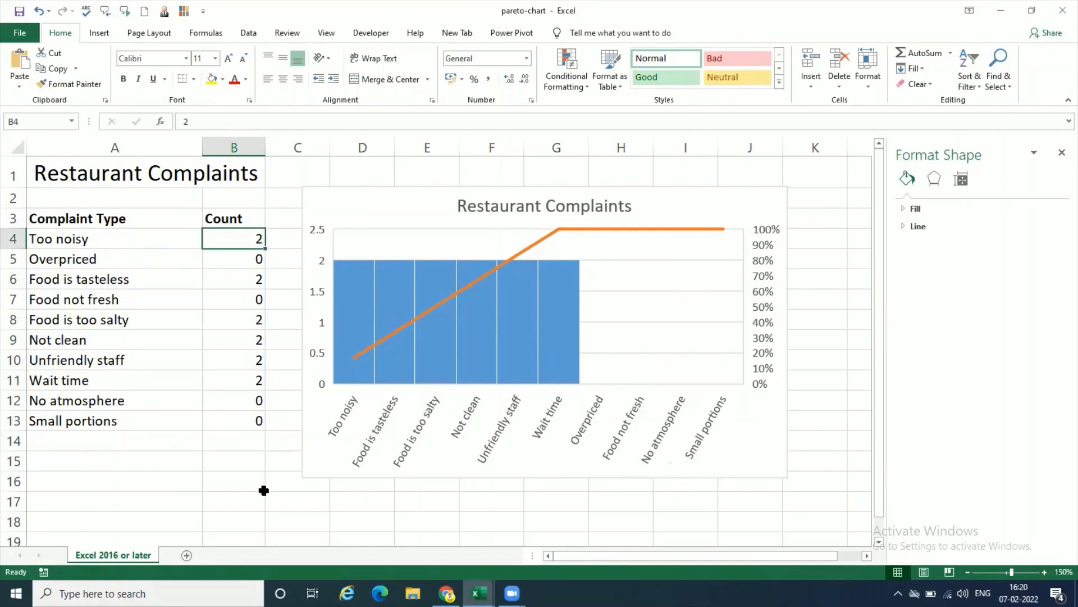
pyautogui.write('34')
pyautogui.press('Return')
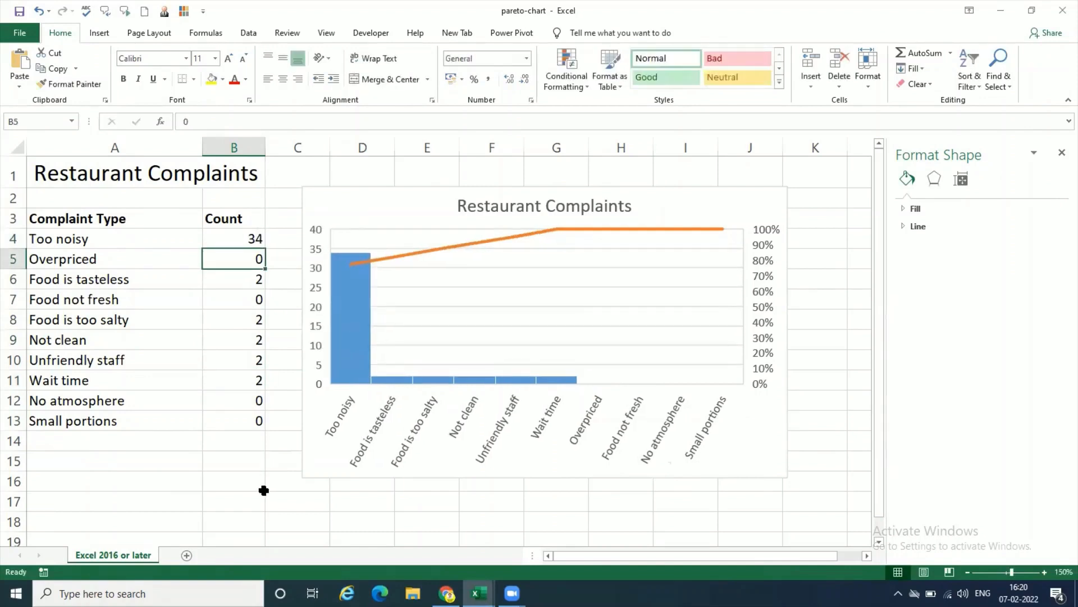
pyautogui.write('45')
pyautogui.press('Return')
pyautogui.write('65')
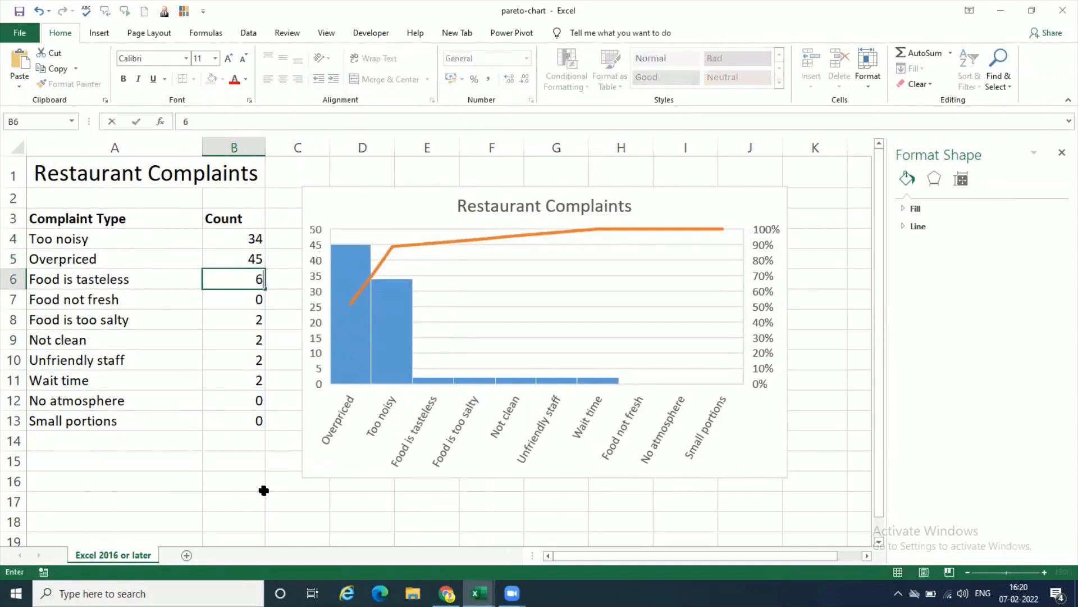
pyautogui.press('Return')
pyautogui.write('76')
pyautogui.press('Return')
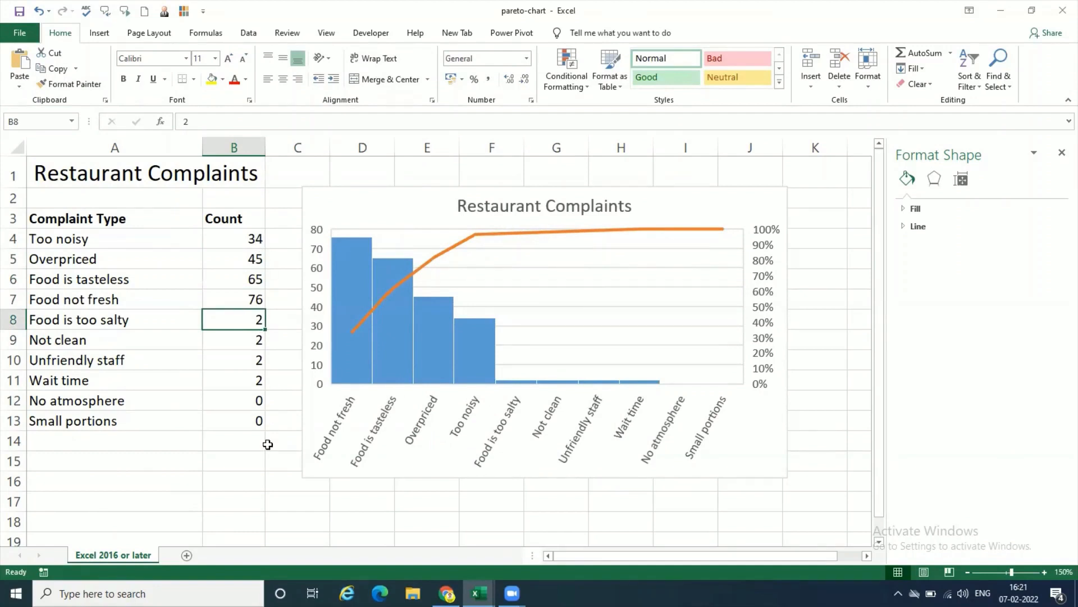
pyautogui.click(235, 244)
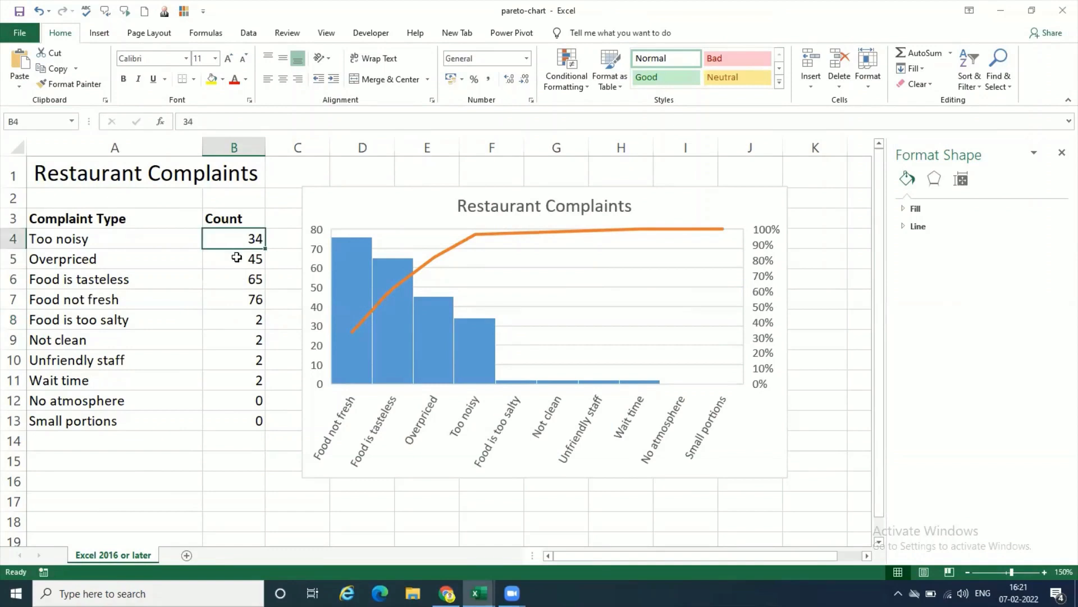
# Step: Examine the complaint counts in B4:B11 against the Pareto chart's bars and cumulative line
pyautogui.click(238, 262)
pyautogui.click(238, 279)
pyautogui.click(242, 297)
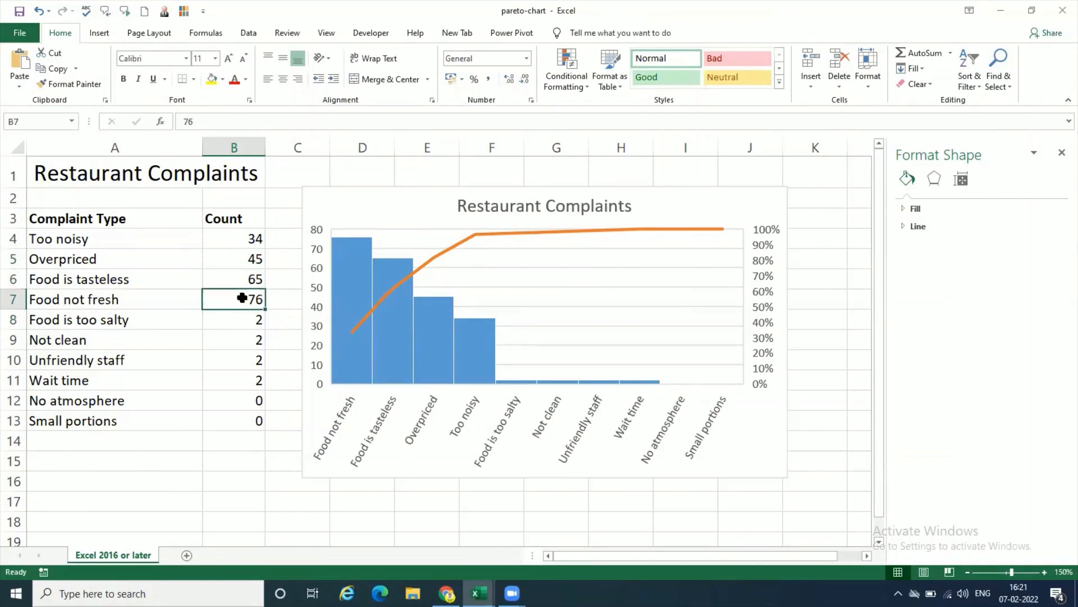
pyautogui.moveTo(250, 239); pyautogui.dragTo(253, 384)
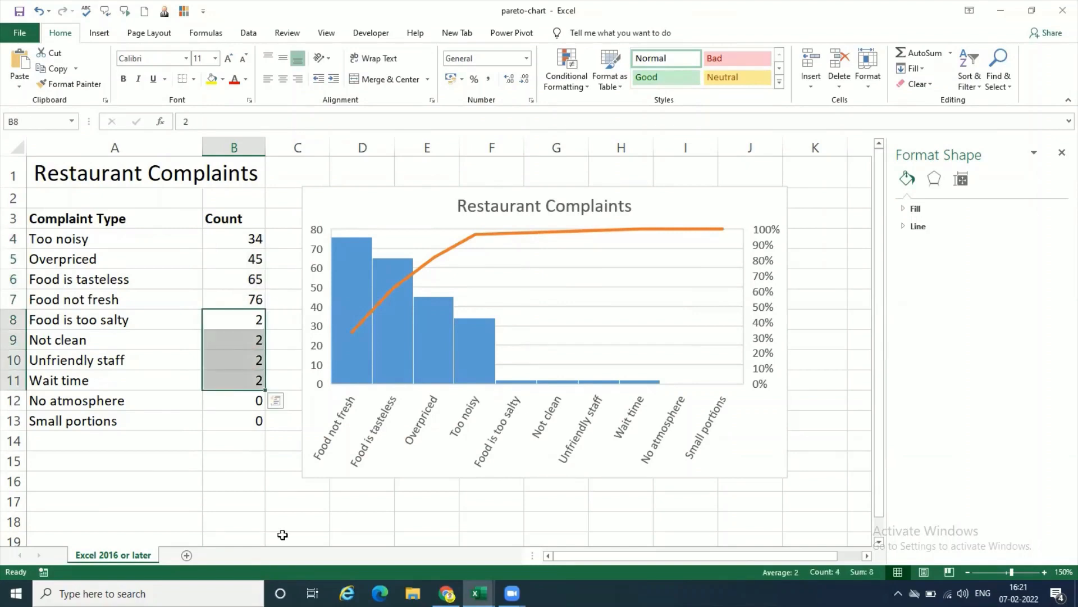
pyautogui.click(256, 283)
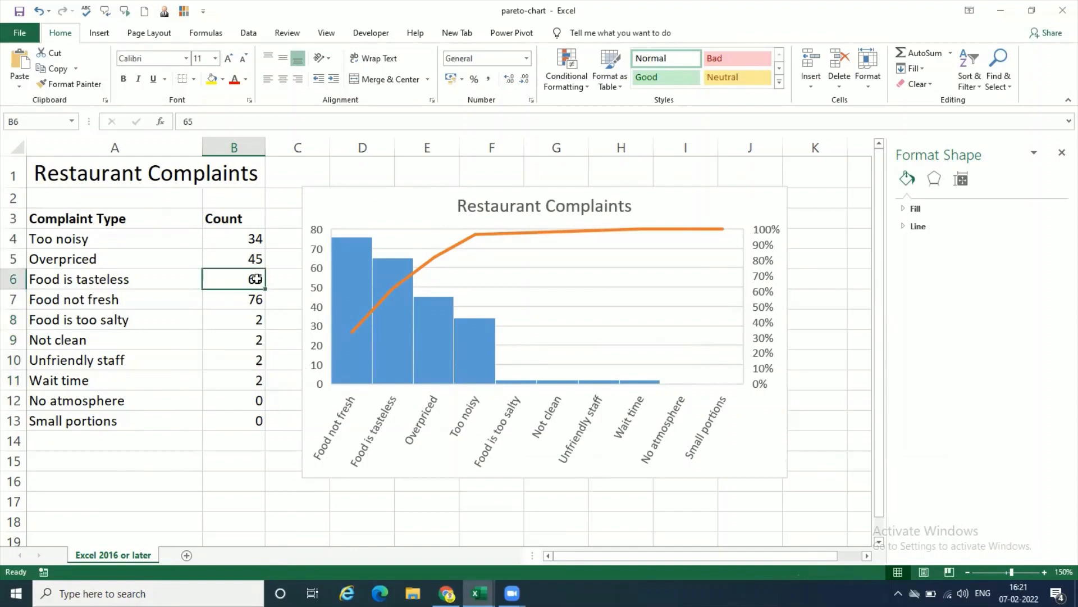
pyautogui.moveTo(256, 279); pyautogui.dragTo(257, 293)
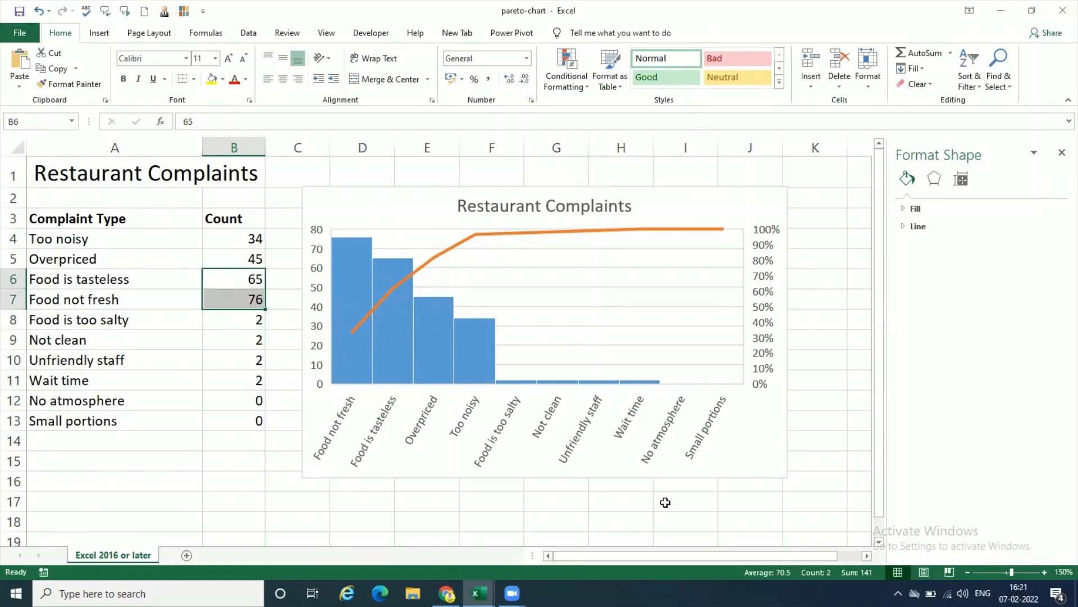
pyautogui.click(833, 474)
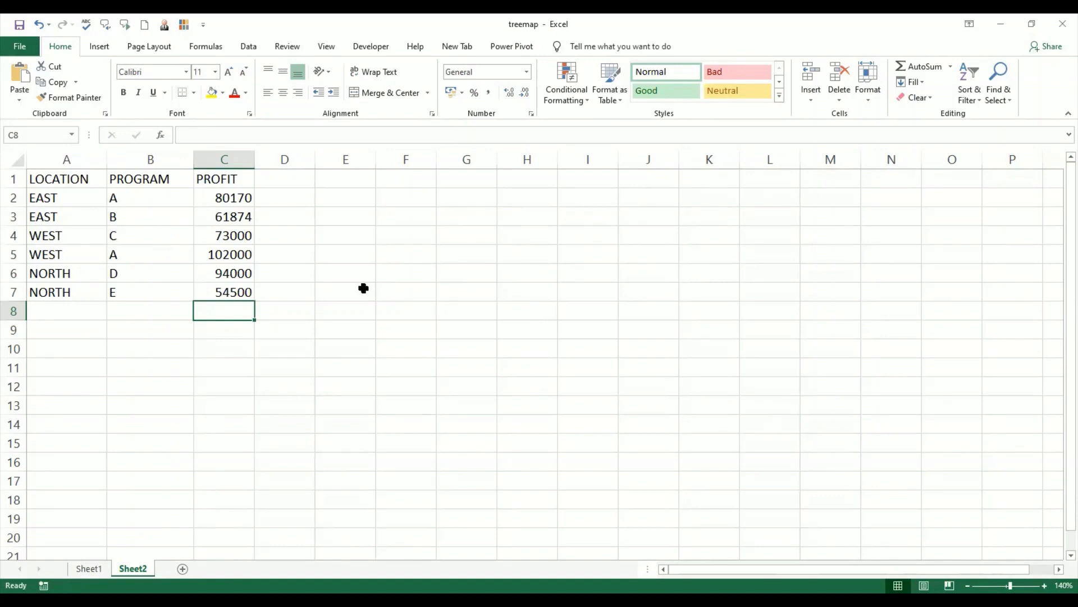
# Step: Add a row in A8:C8 of the profit table with location SOUTH, program C and profit 67000
pyautogui.click(79, 179)
pyautogui.moveTo(80, 180); pyautogui.dragTo(229, 294)
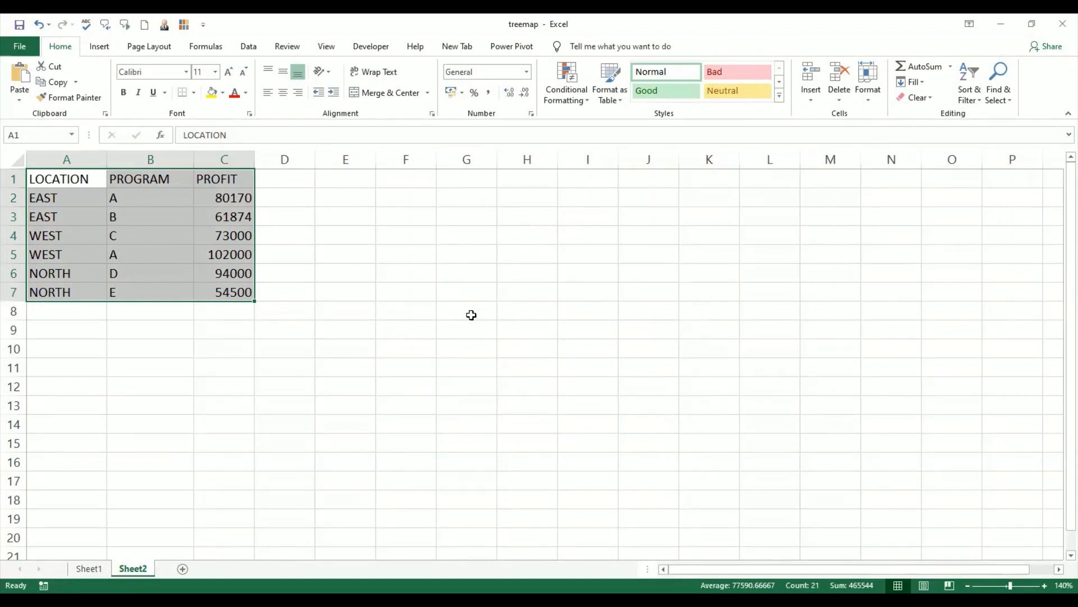
pyautogui.click(75, 315)
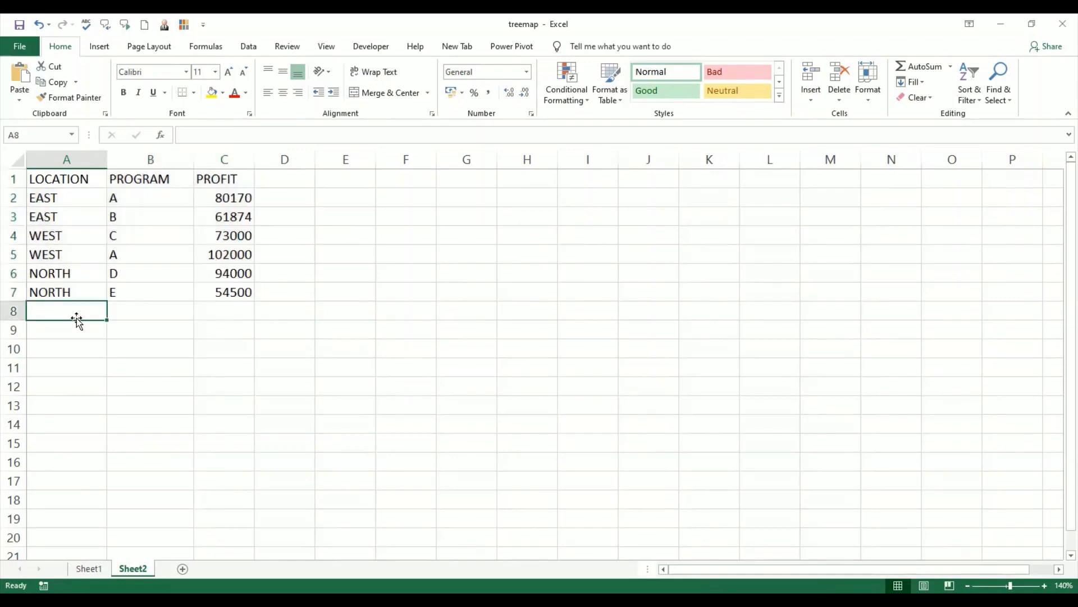
pyautogui.write('SOUTH')
pyautogui.press('Tab')
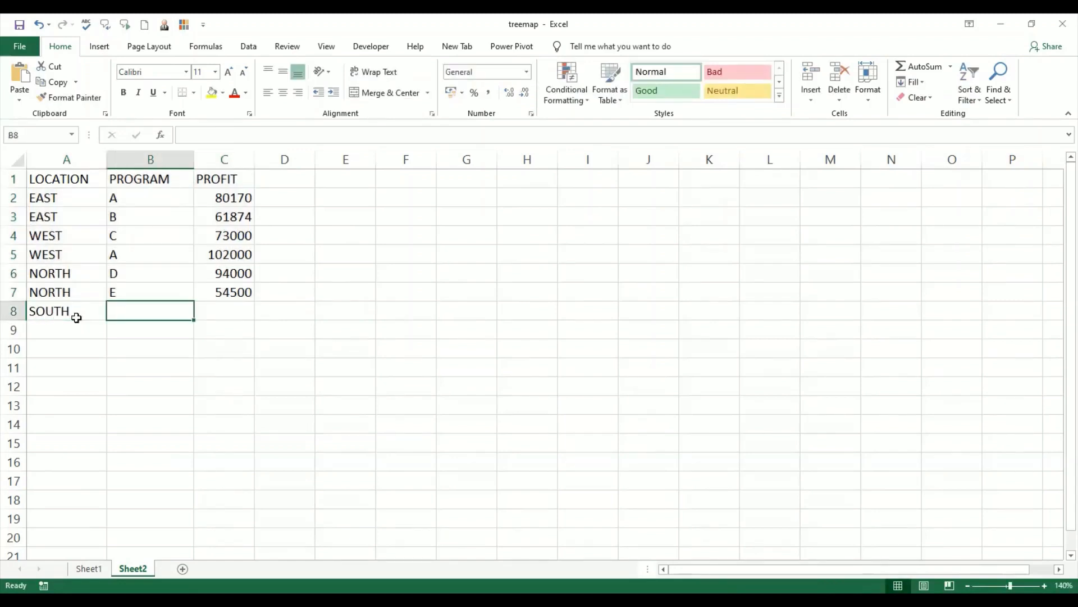
pyautogui.write('C')
pyautogui.press('Tab')
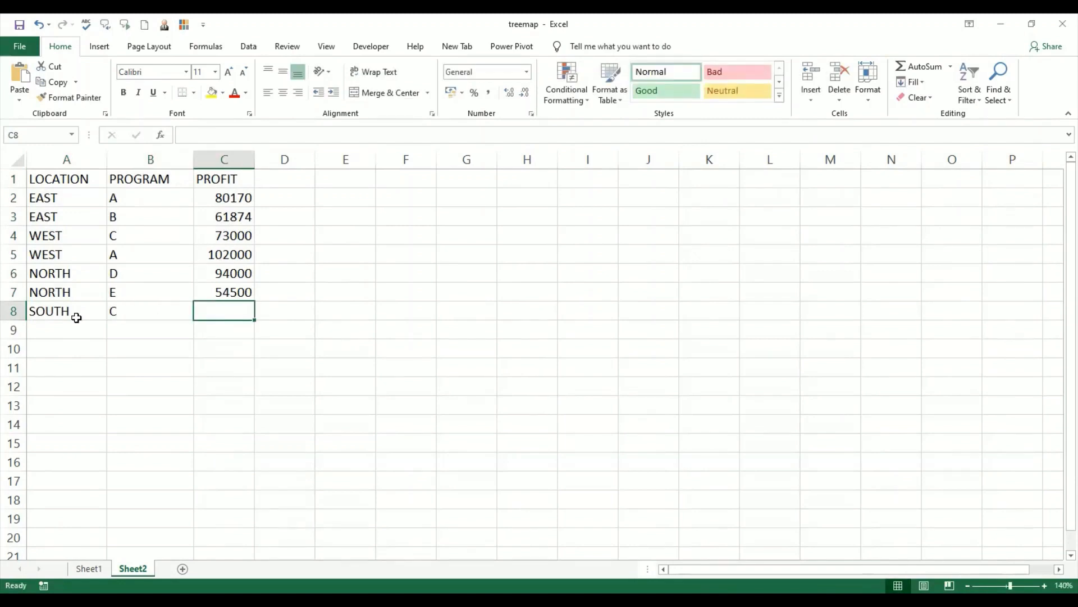
pyautogui.write('67000')
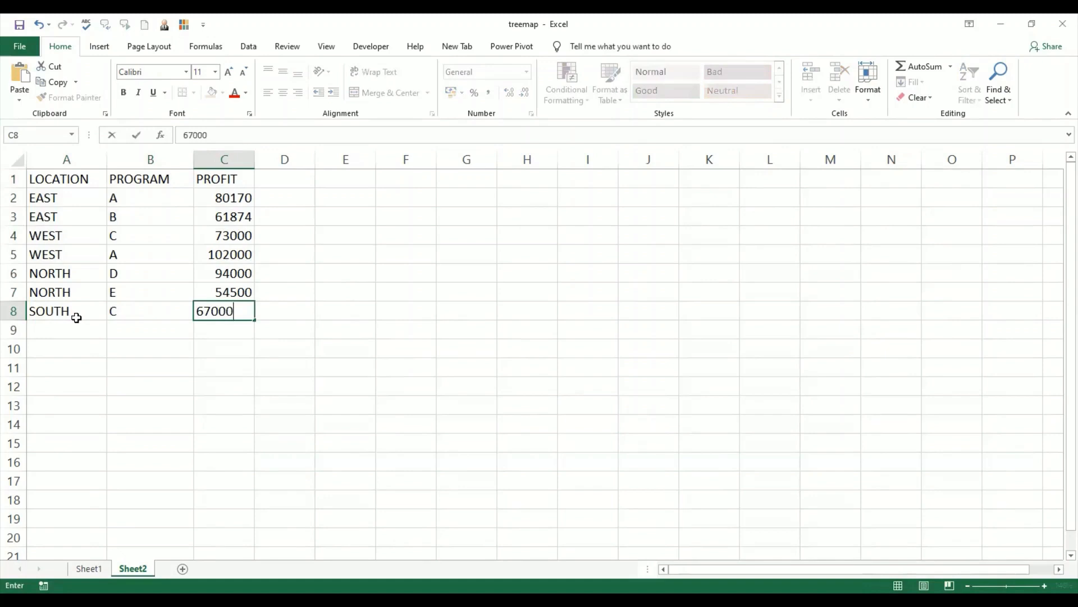
pyautogui.press('Return')
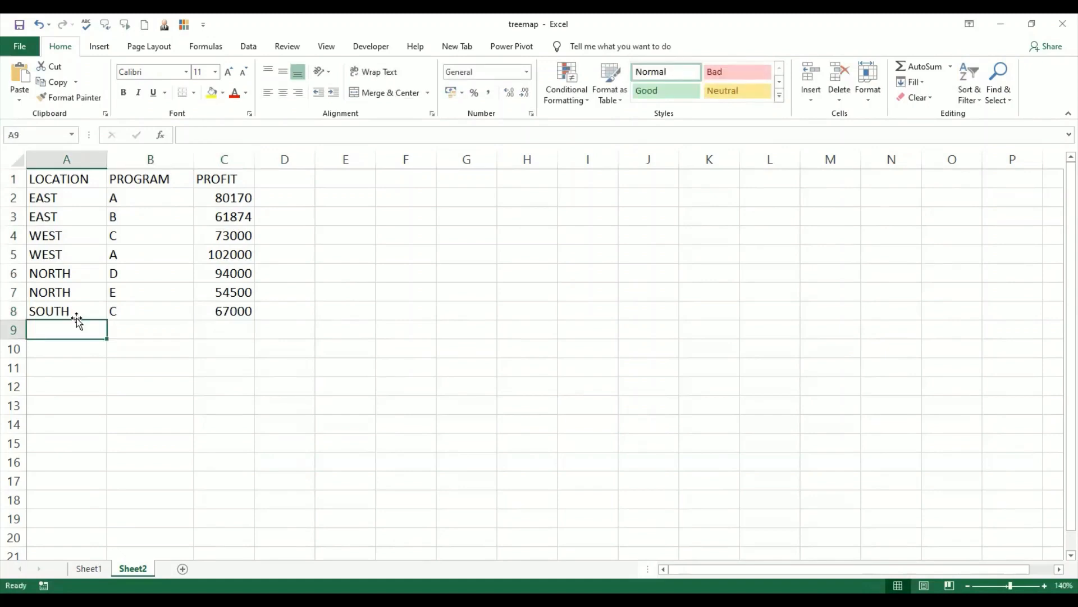
# Step: Add a second SOUTH entry in A9:C9 with program E and profit 38000
pyautogui.write('SOUTH')
pyautogui.press('Tab')
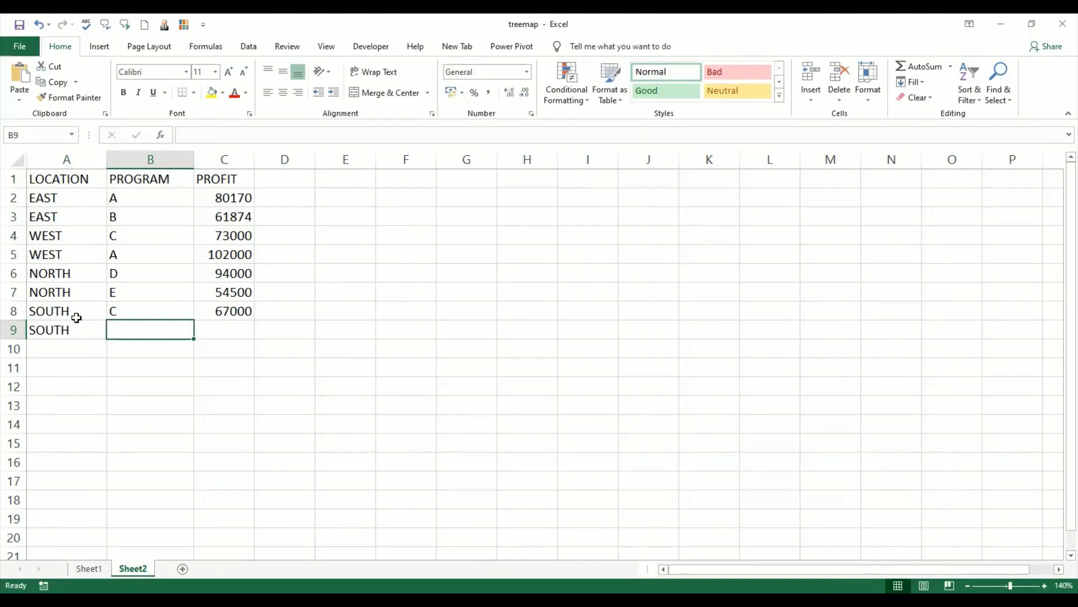
pyautogui.write('E')
pyautogui.press('Tab')
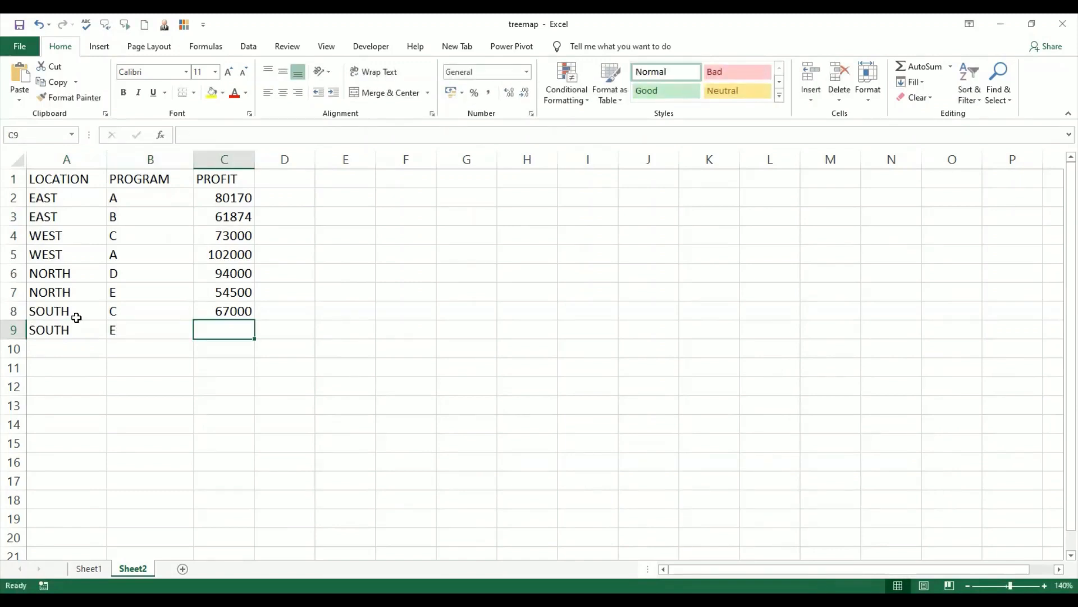
pyautogui.write('38000')
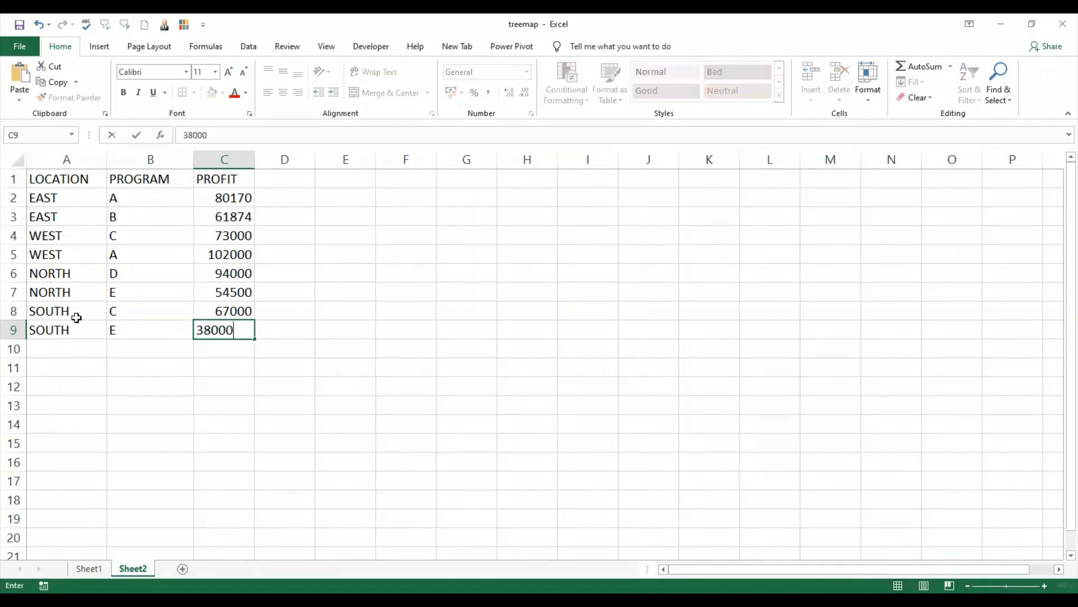
pyautogui.press('Return')
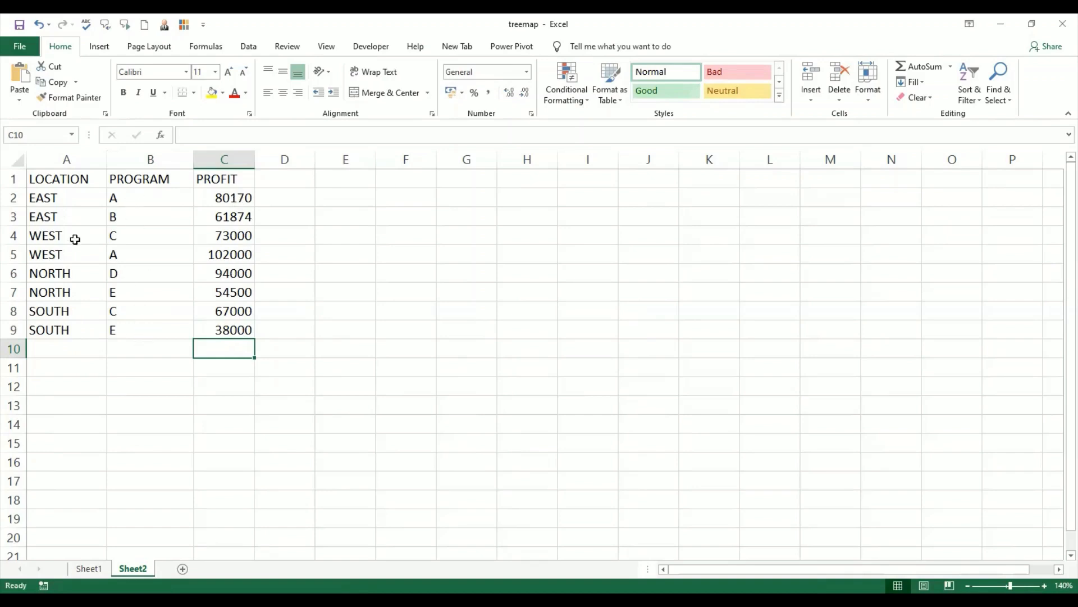
# Step: Insert a Sunburst chart from the location, program and profit data in A1:C9
pyautogui.click(57, 176)
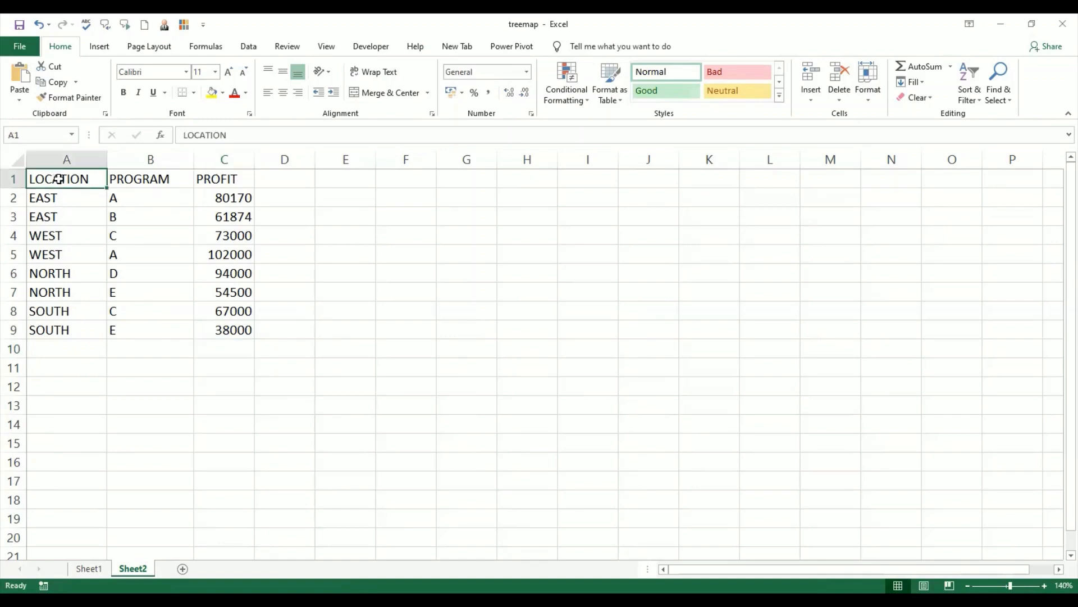
pyautogui.moveTo(59, 179); pyautogui.dragTo(232, 320)
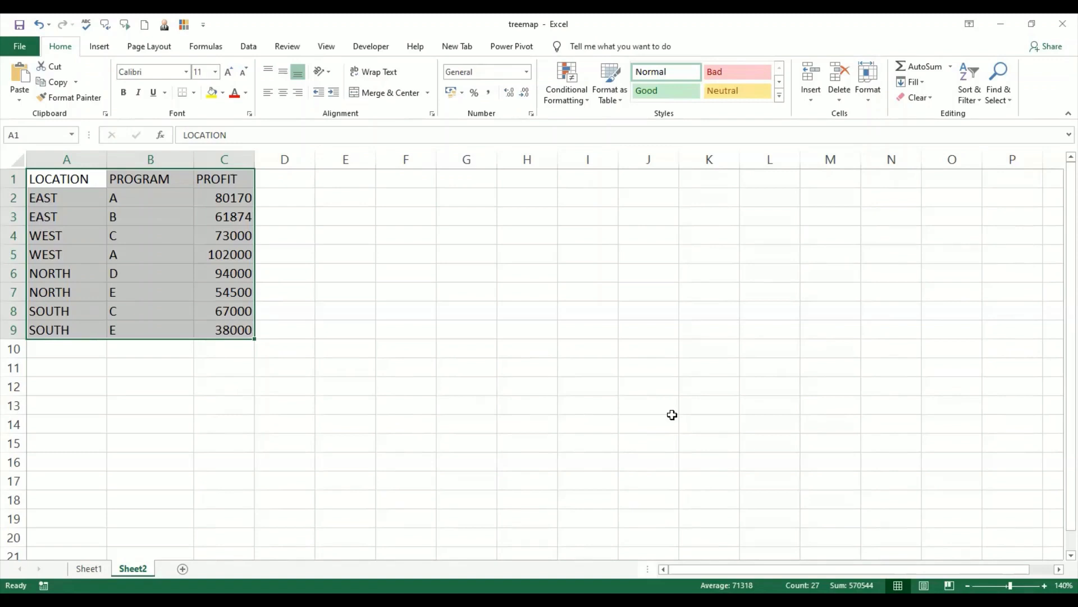
pyautogui.click(100, 47)
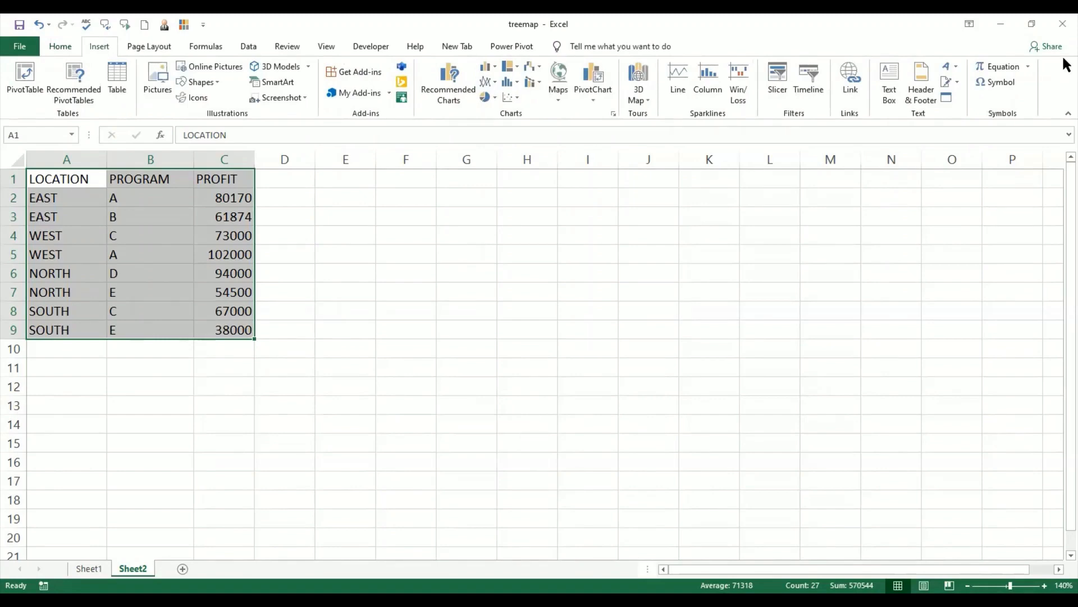
pyautogui.click(453, 92)
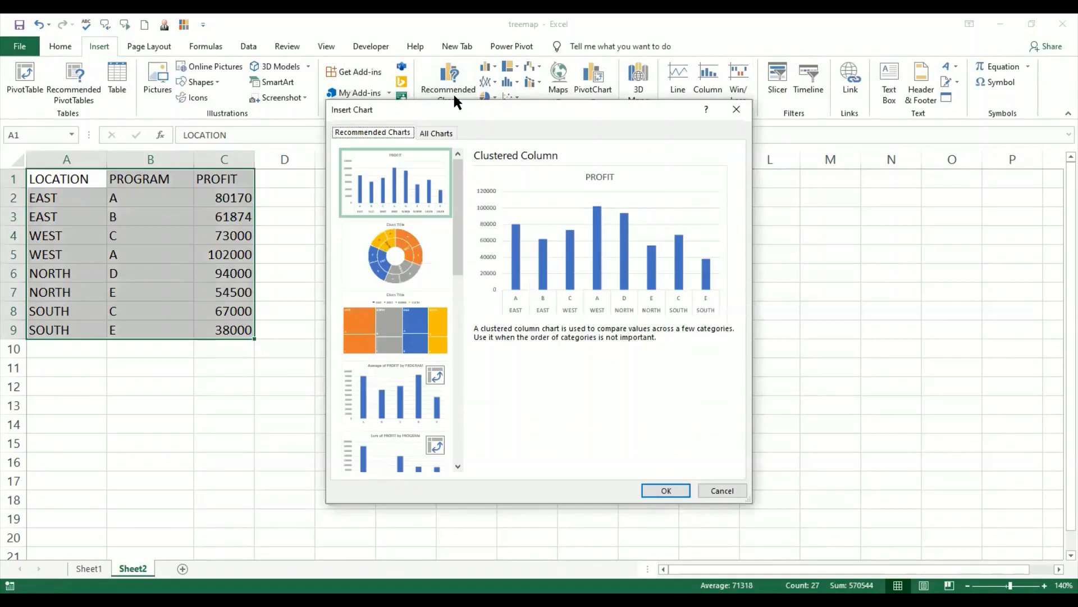
pyautogui.click(407, 253)
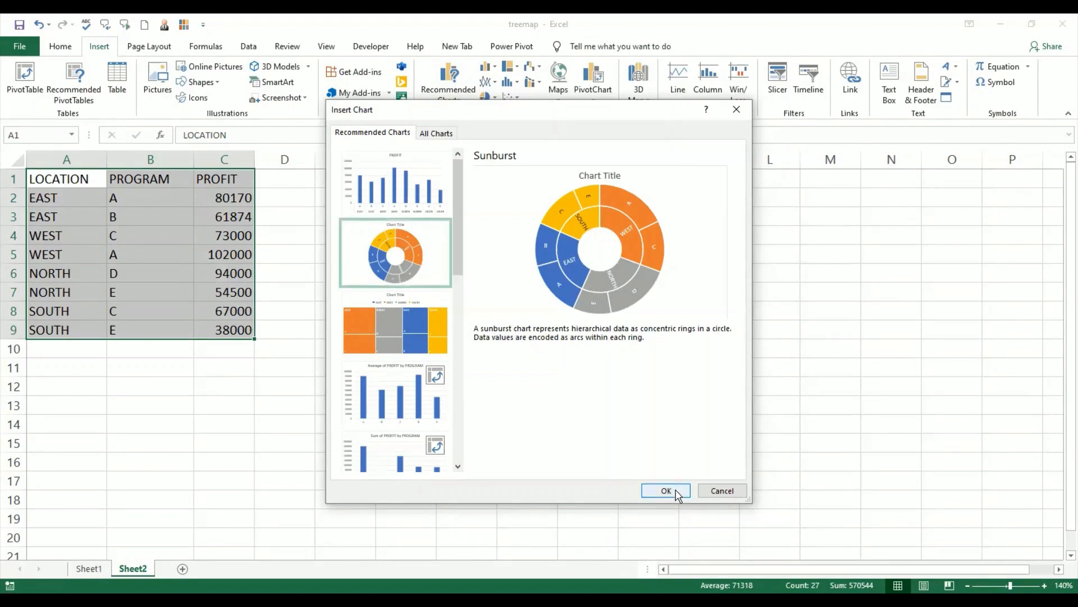
pyautogui.click(666, 490)
pyautogui.click(837, 457)
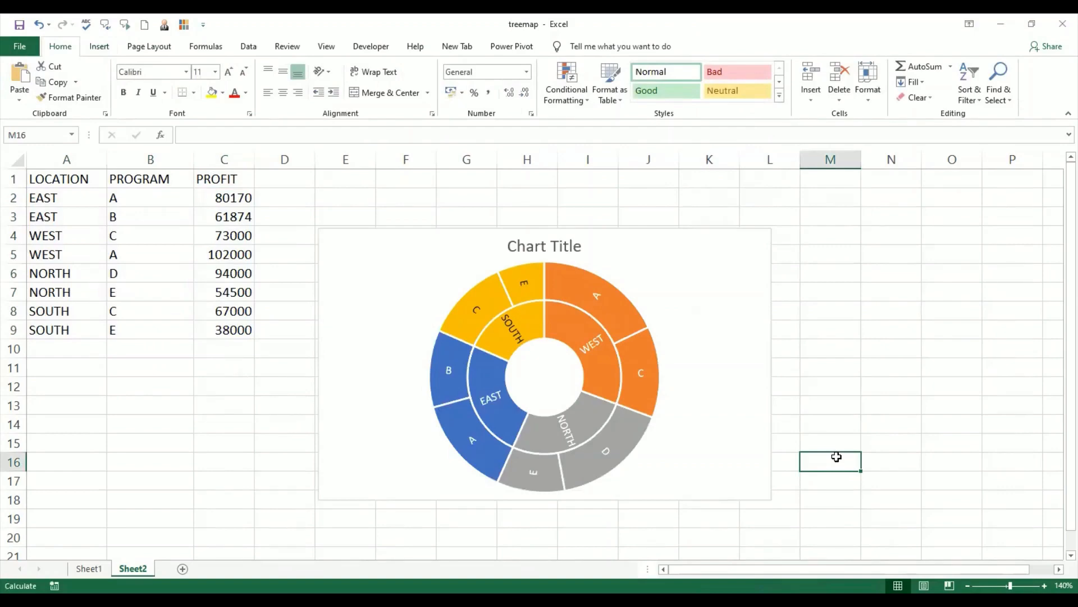
# Step: Title the sunburst chart "Profits at Different Locations"
pyautogui.click(533, 241)
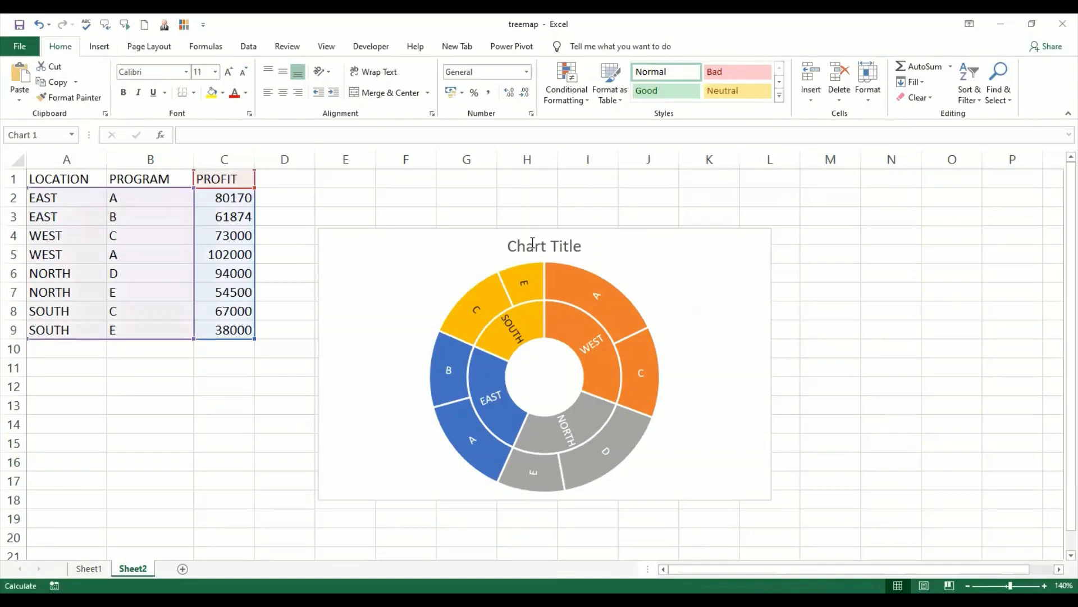
pyautogui.tripleClick(532, 241)
pyautogui.write('Profit')
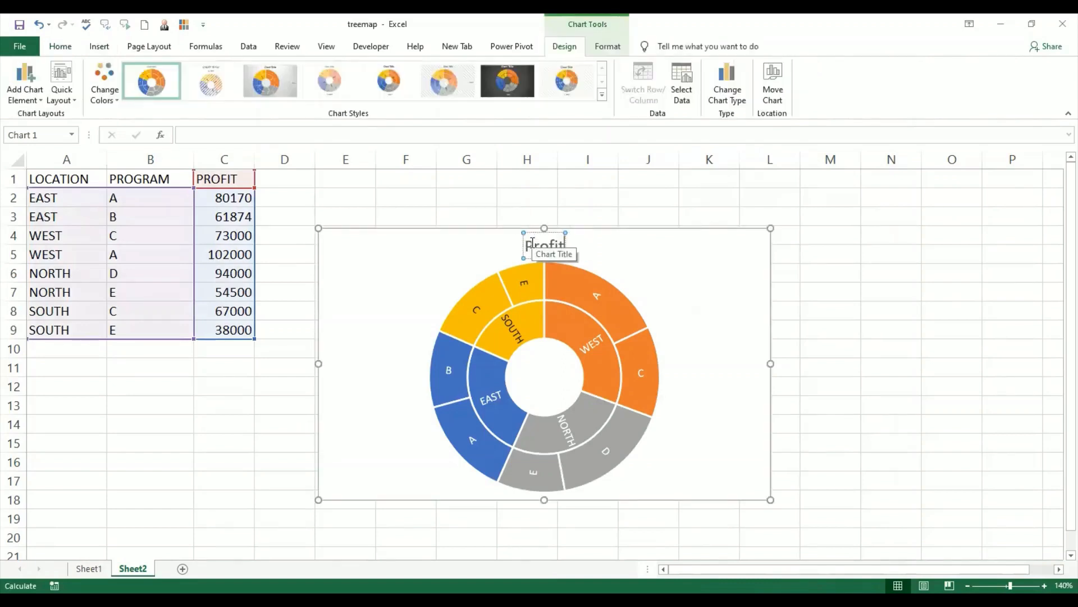
pyautogui.write('s at')
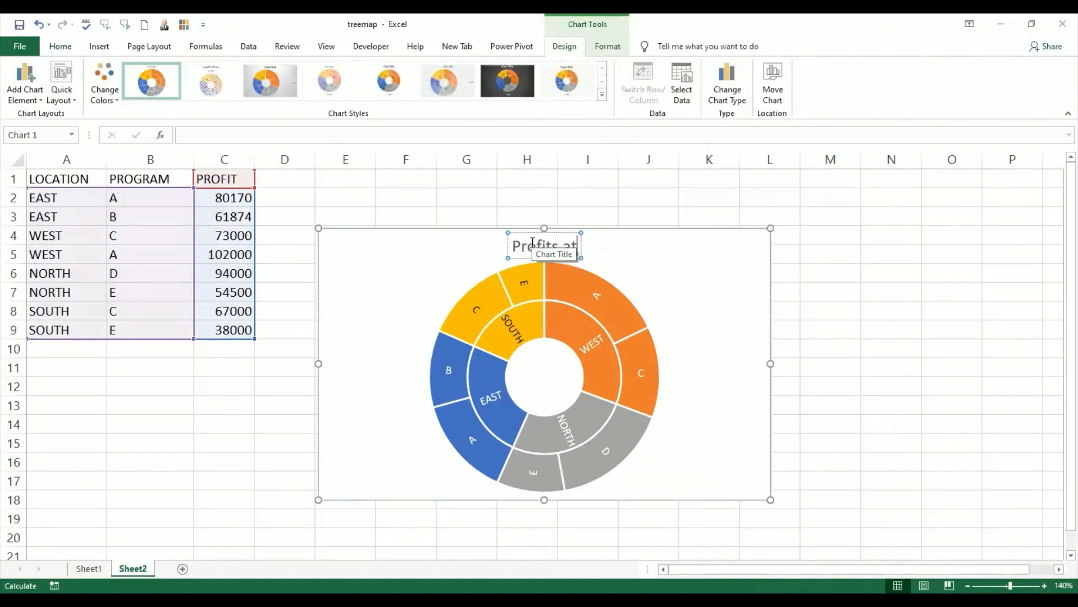
pyautogui.write(' Differ')
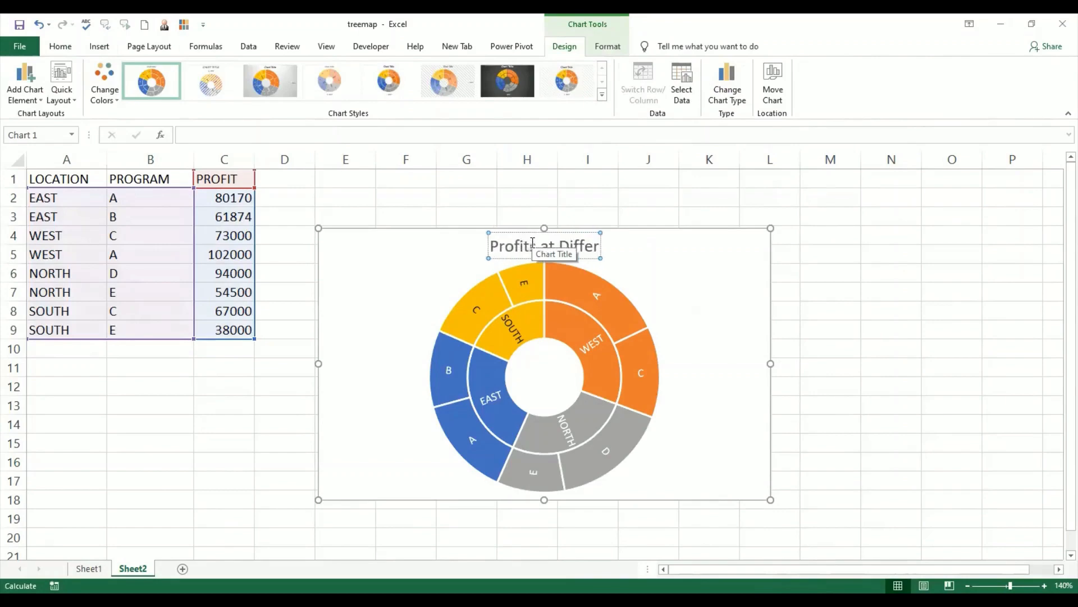
pyautogui.write('ent LOcations')
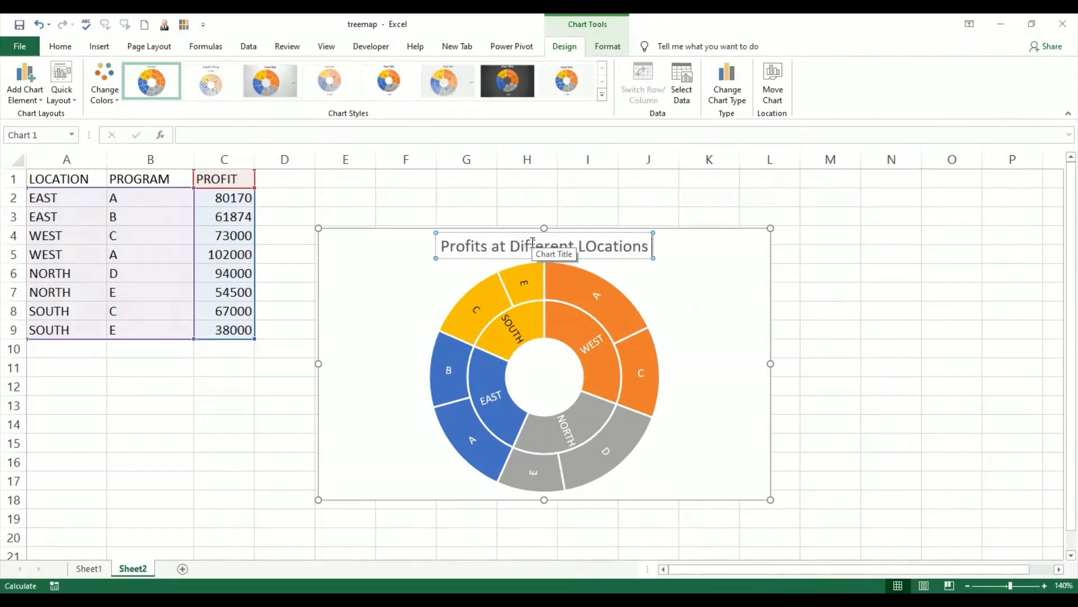
pyautogui.click(599, 248)
pyautogui.press('BackSpace')
pyautogui.write('o')
# Step: Extend the chart title to "Profits of Different Programs at Different Locations"
pyautogui.click(494, 247)
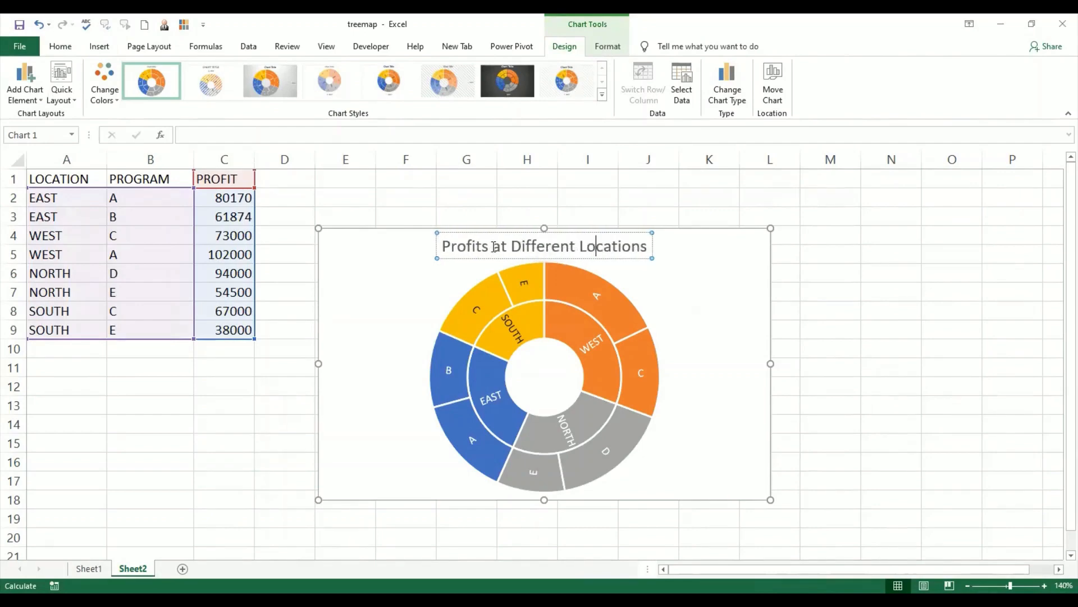
pyautogui.write('af ')
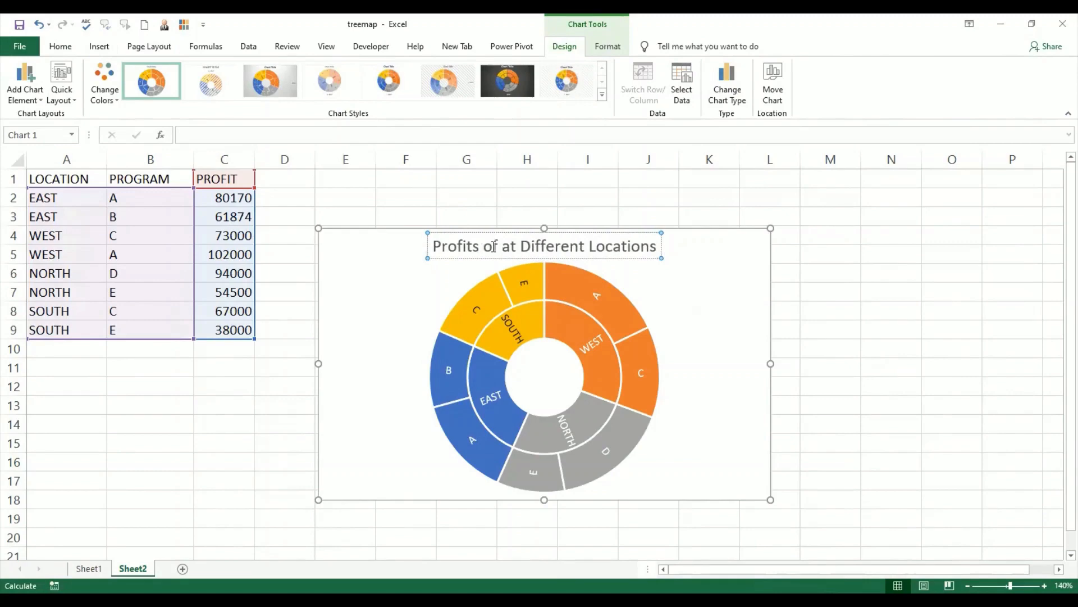
pyautogui.write('Differen')
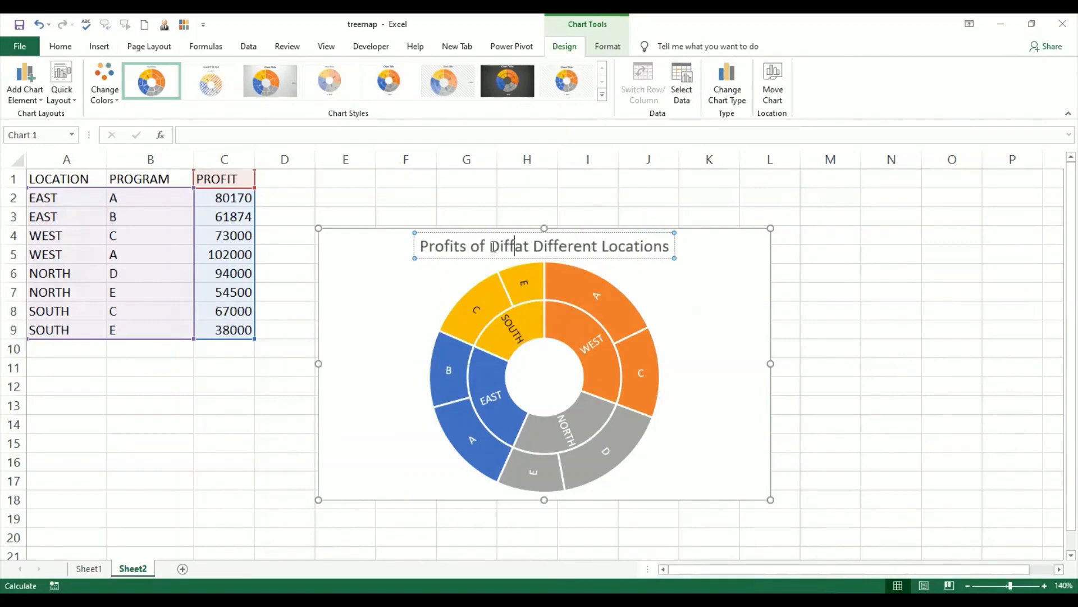
pyautogui.write('t Progra')
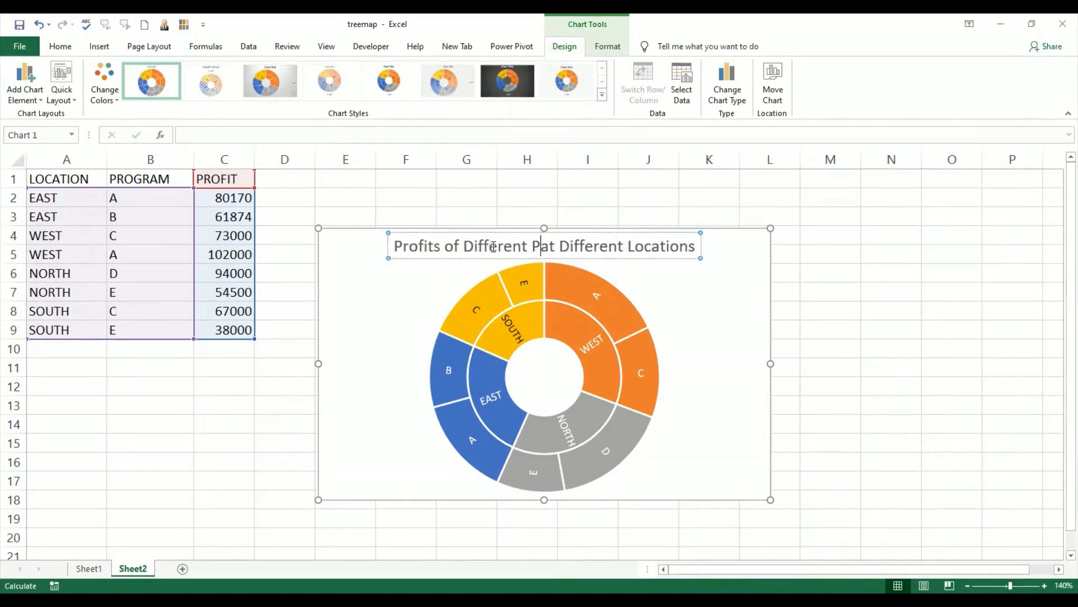
pyautogui.write('ms')
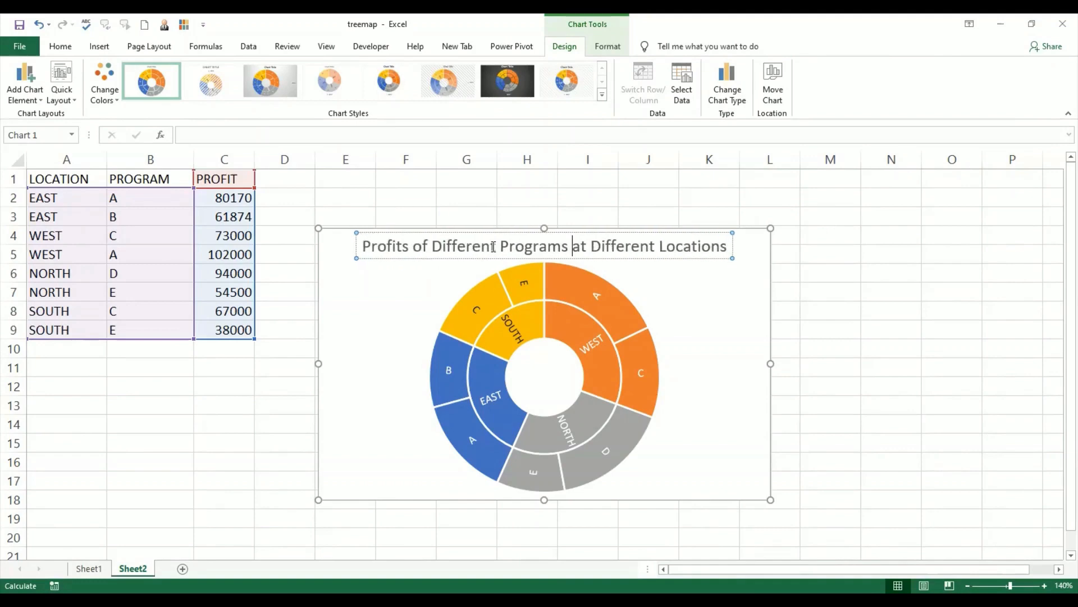
pyautogui.click(913, 418)
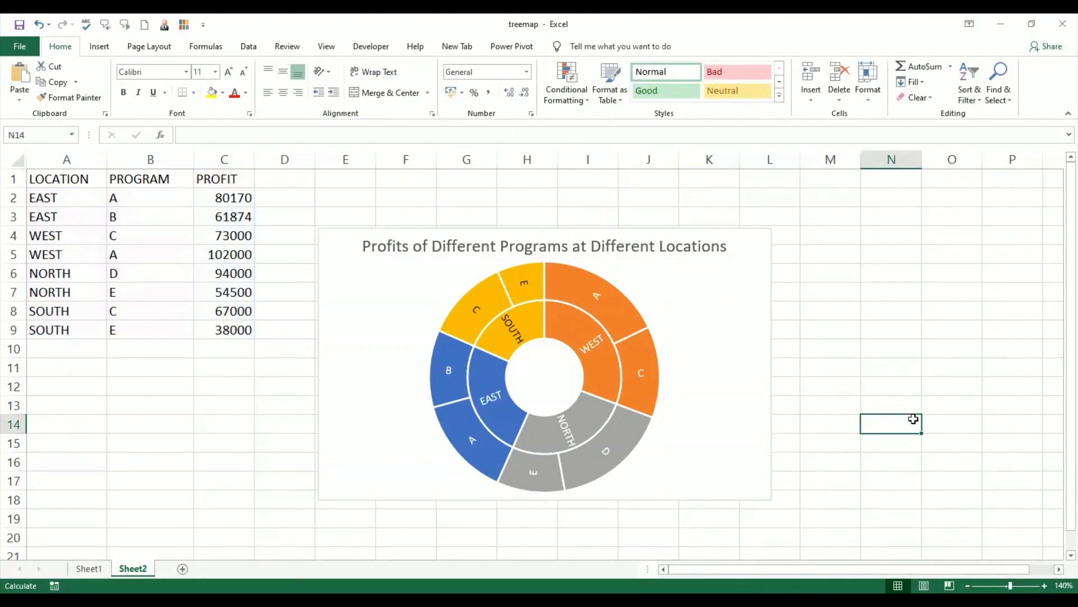
# Step: Enlarge the sunburst chart and move it up so it starts at about row 2, beside the data table
pyautogui.click(730, 459)
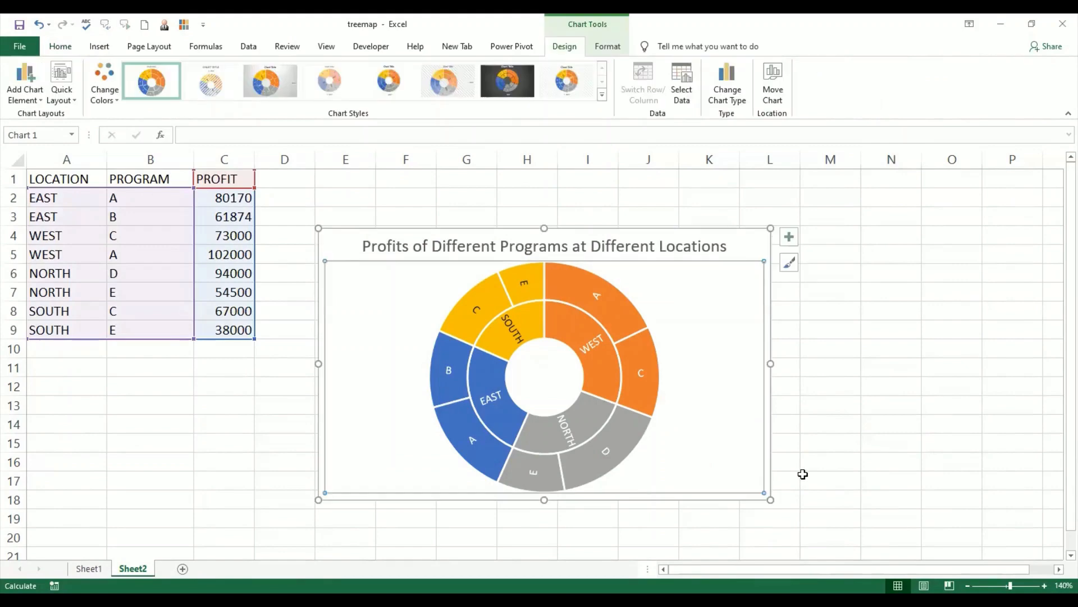
pyautogui.click(761, 252)
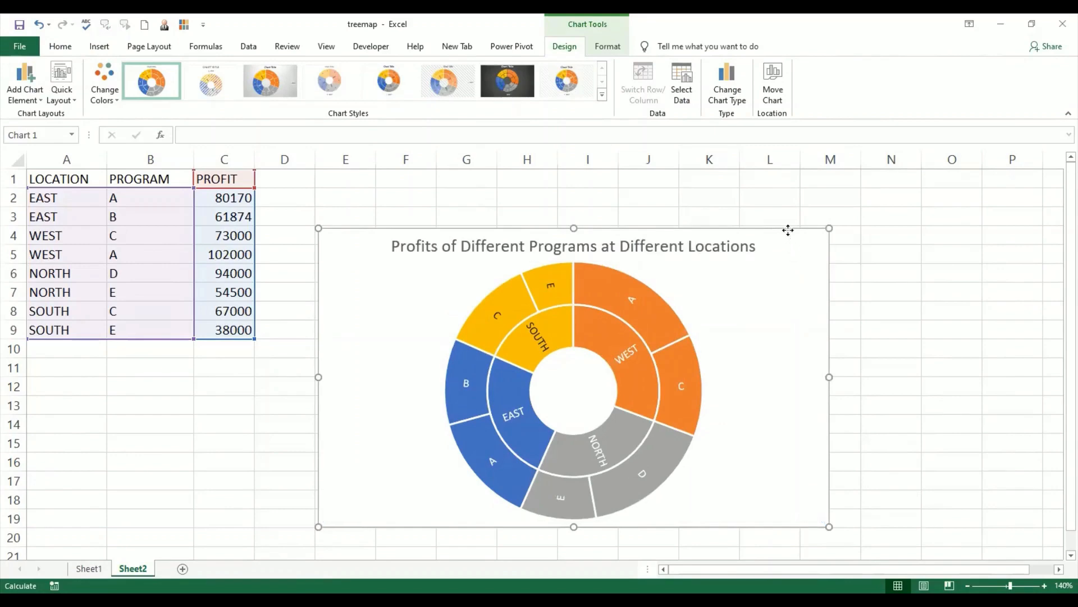
pyautogui.moveTo(788, 230); pyautogui.dragTo(787, 208)
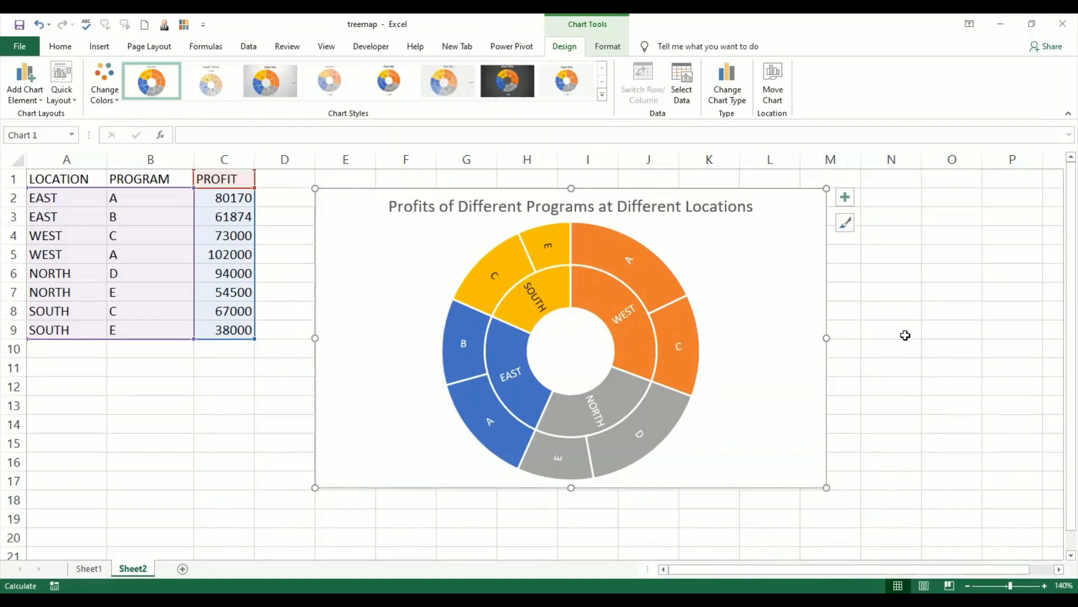
# Step: Review the fill, effects and series options available for the sunburst chart's data series
pyautogui.click(646, 335)
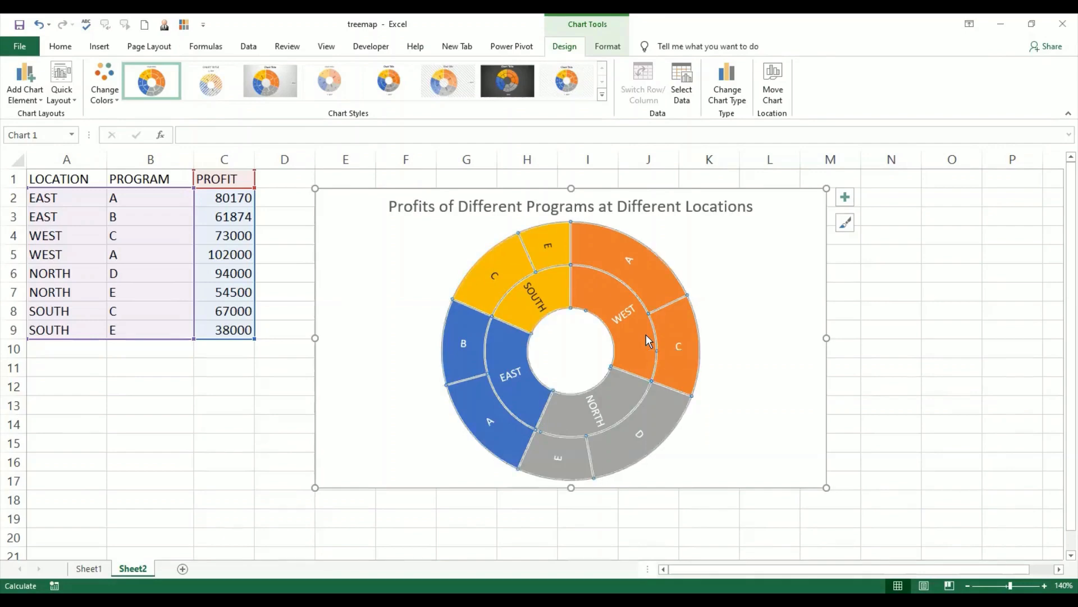
pyautogui.rightClick(646, 335)
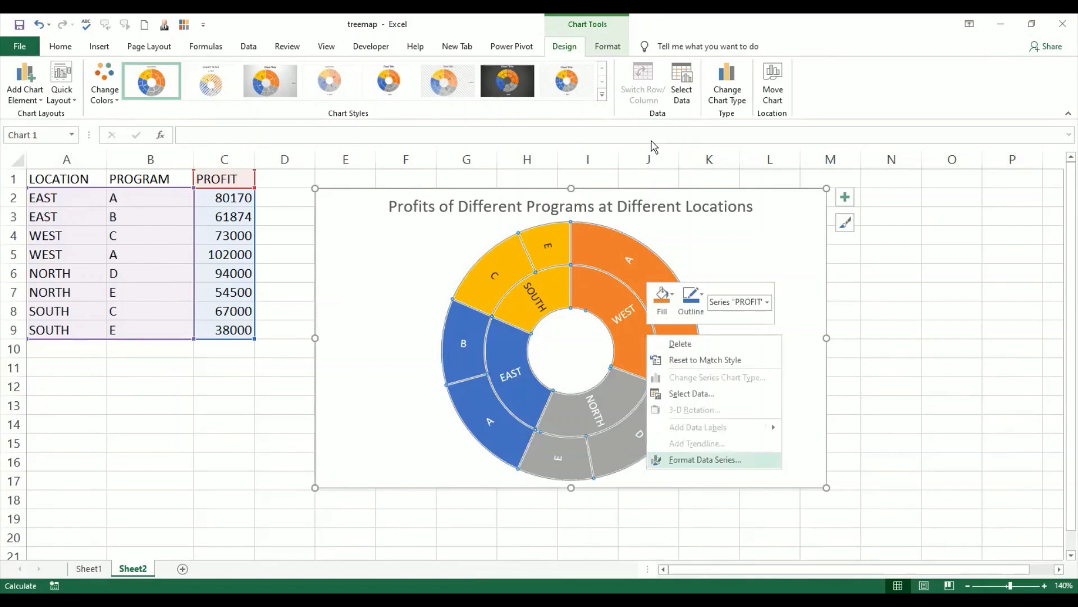
pyautogui.press('Return')
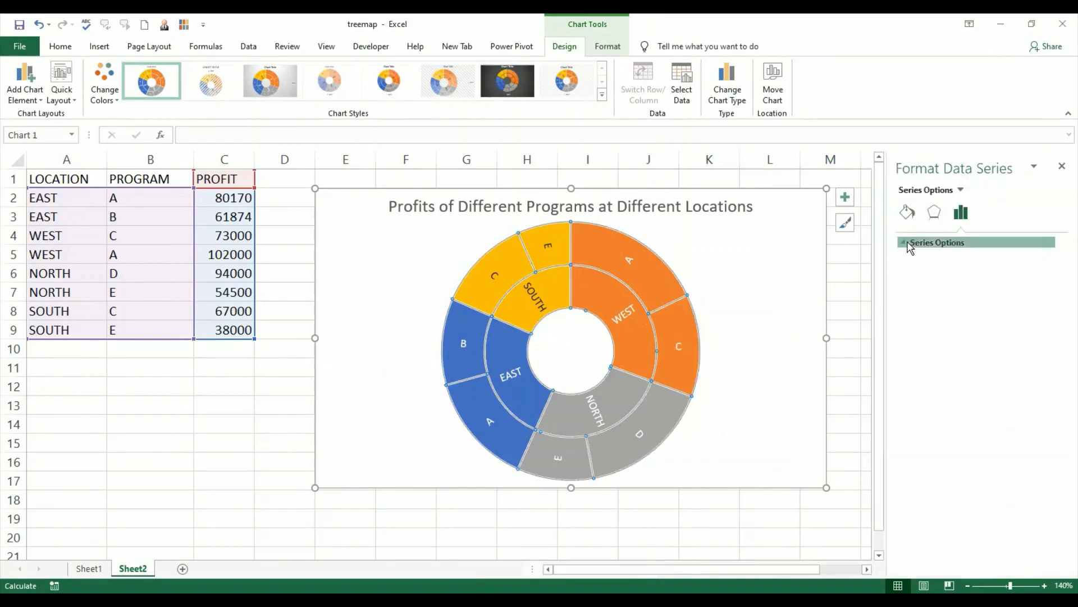
pyautogui.click(906, 243)
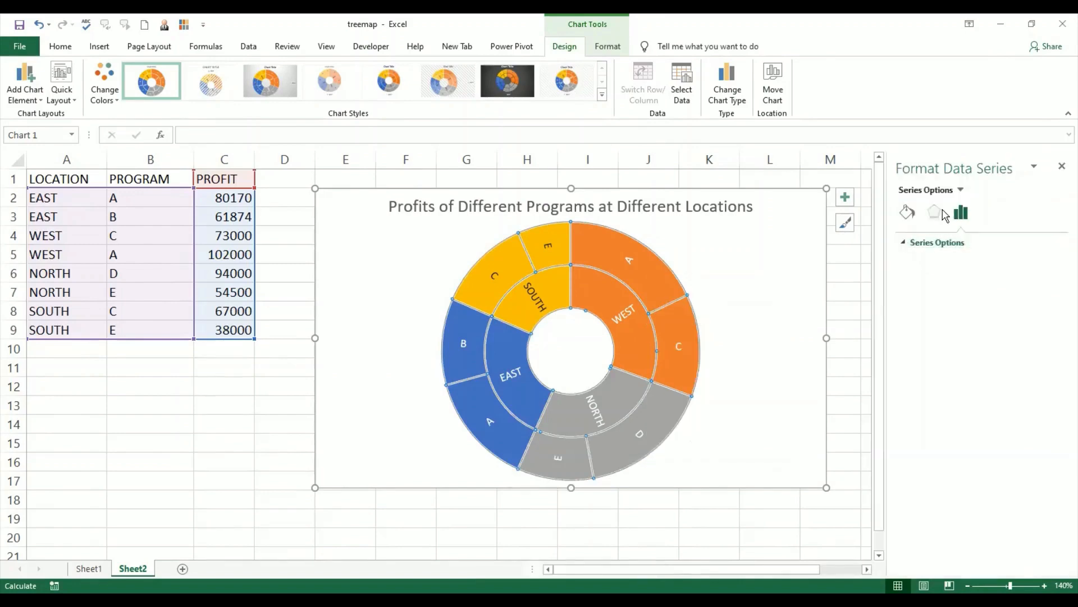
pyautogui.click(907, 213)
pyautogui.click(932, 218)
pyautogui.click(961, 213)
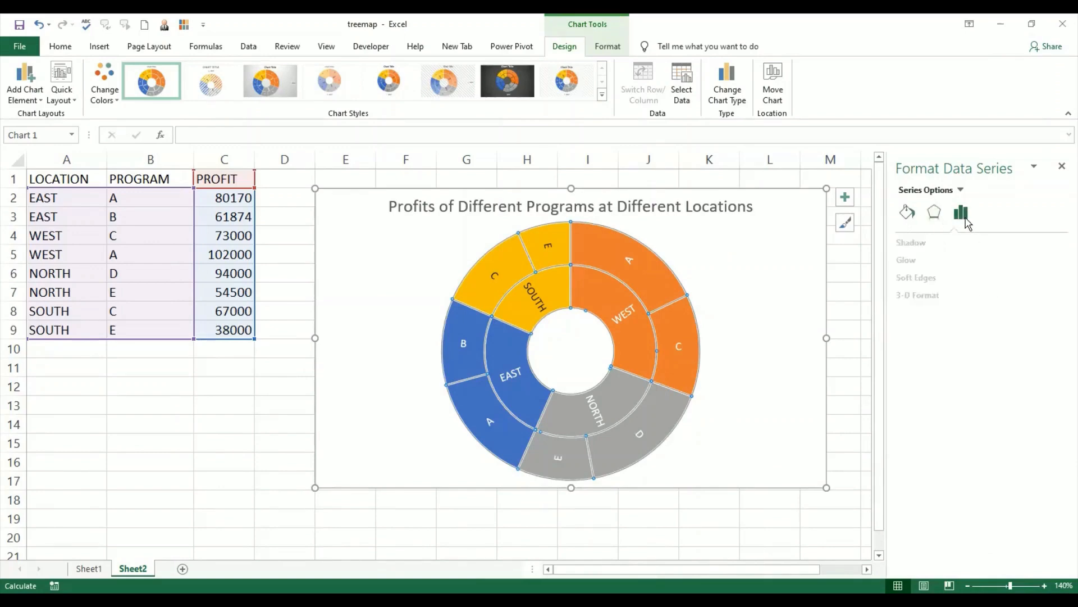
pyautogui.click(1062, 166)
pyautogui.click(753, 424)
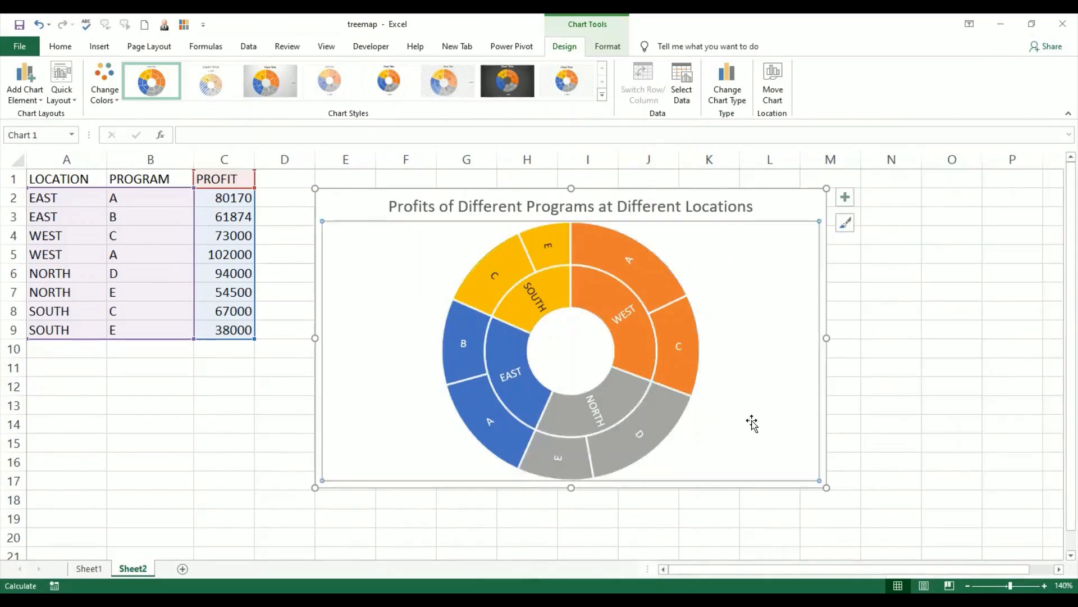
pyautogui.click(806, 210)
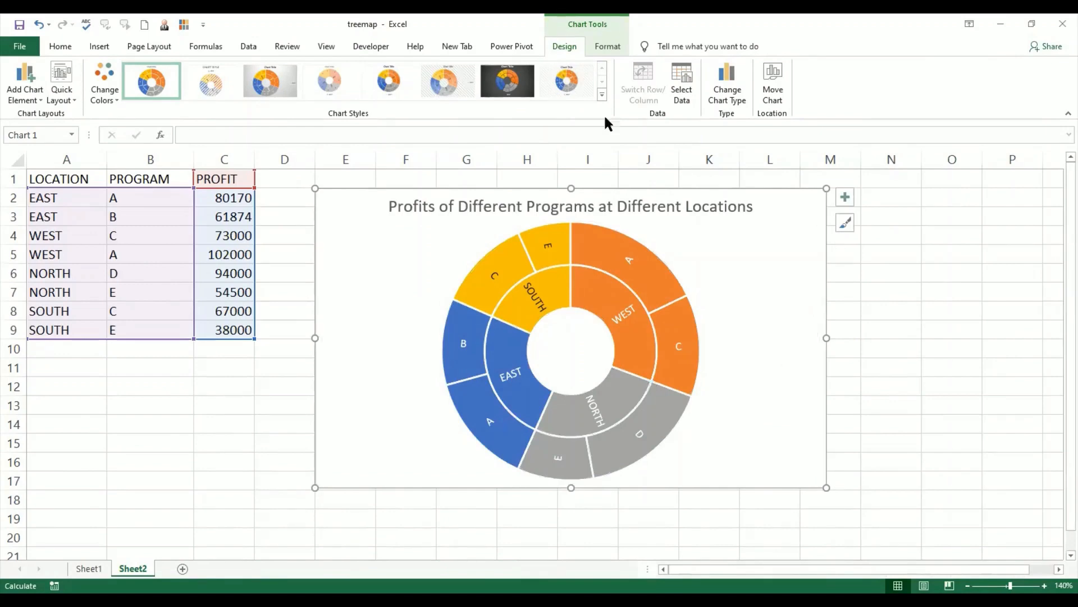
# Step: Check the additional data label options of the sunburst chart without changing them
pyautogui.click(41, 102)
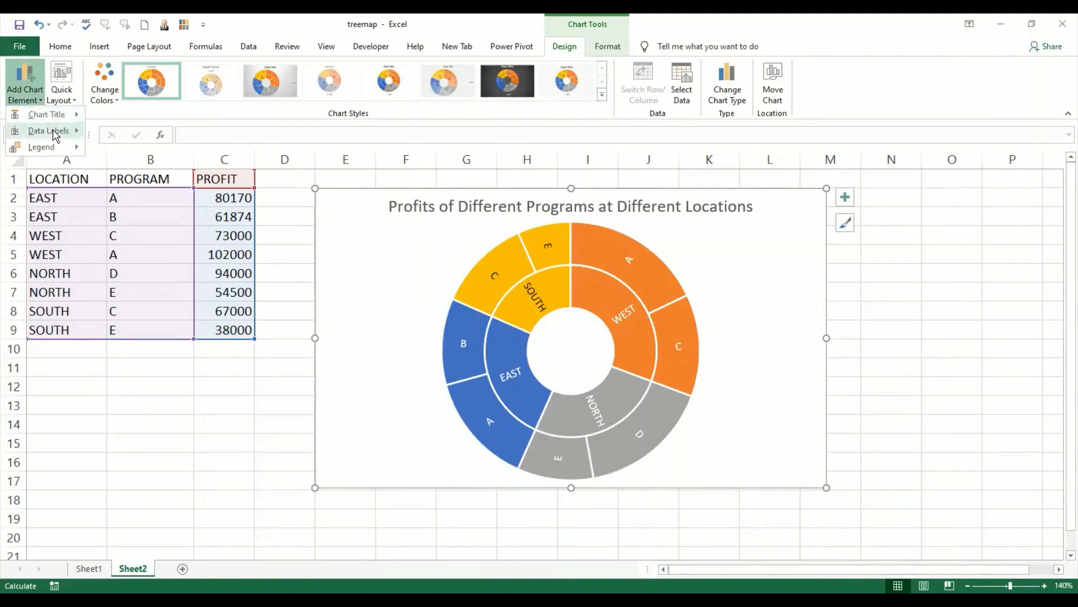
pyautogui.moveTo(55, 135)
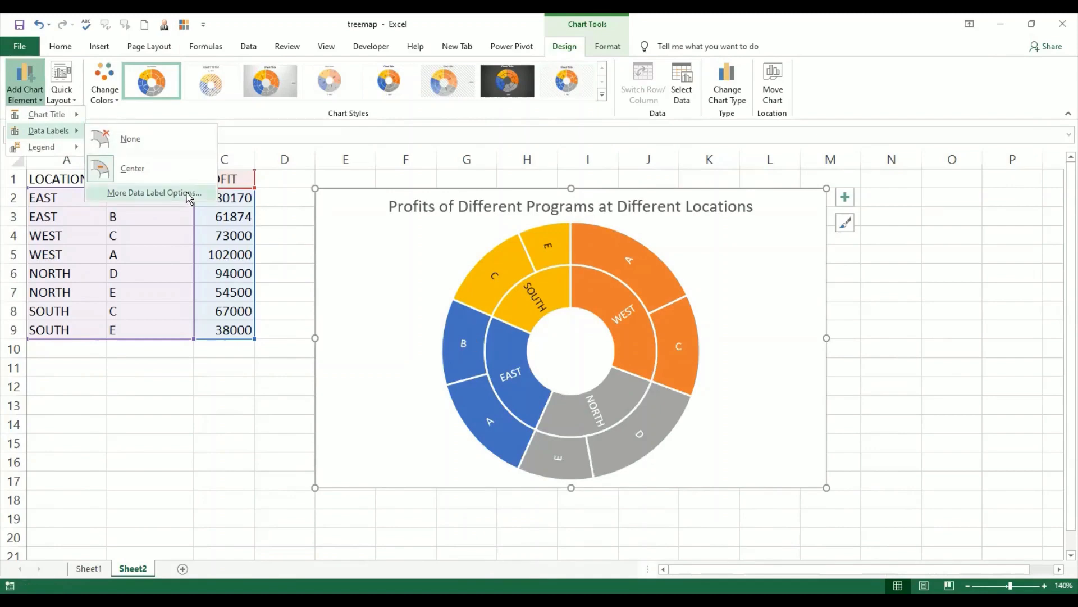
pyautogui.click(190, 195)
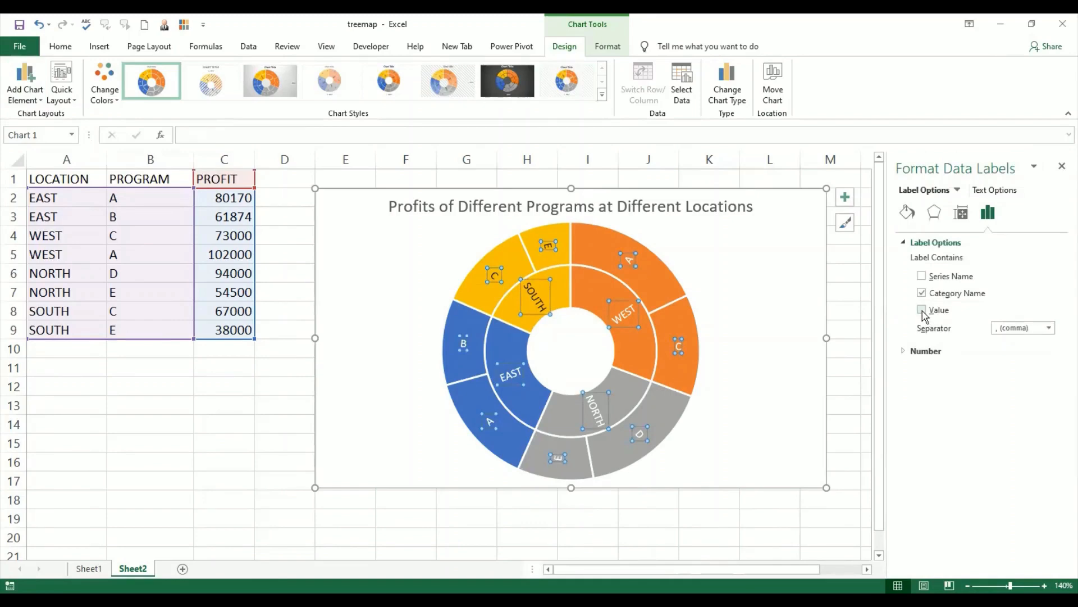
pyautogui.click(1062, 166)
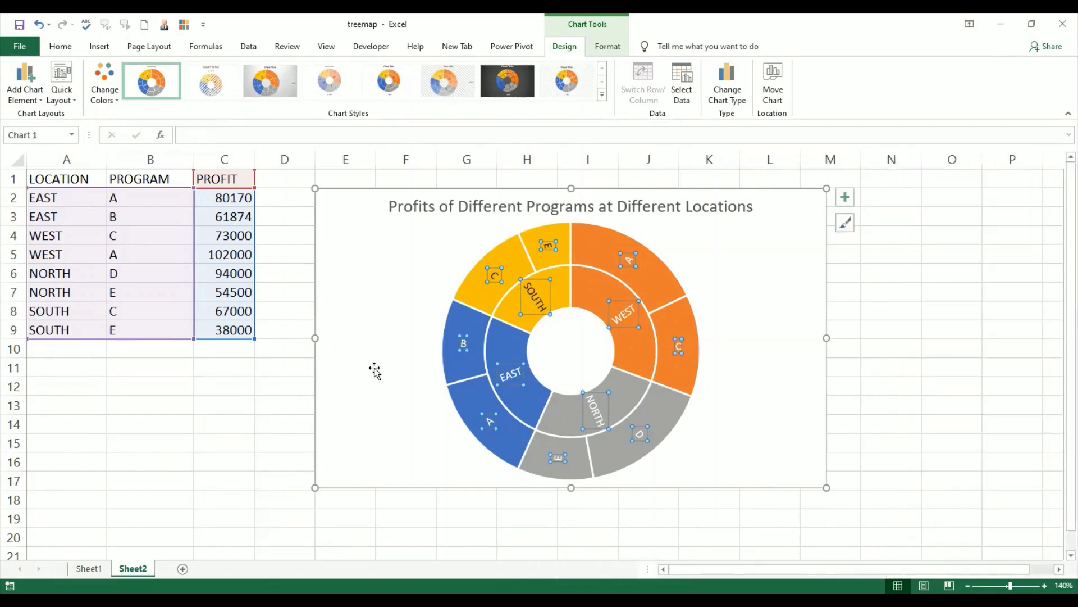
pyautogui.click(357, 208)
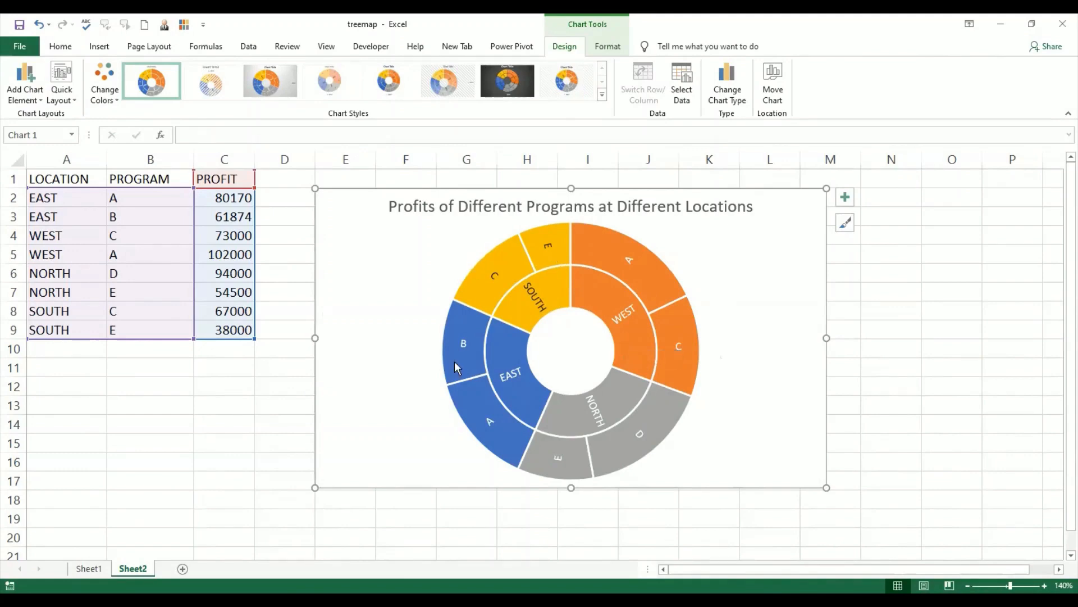
# Step: Center the sunburst chart's data labels and include the value along with the category name
pyautogui.moveTo(623, 257)
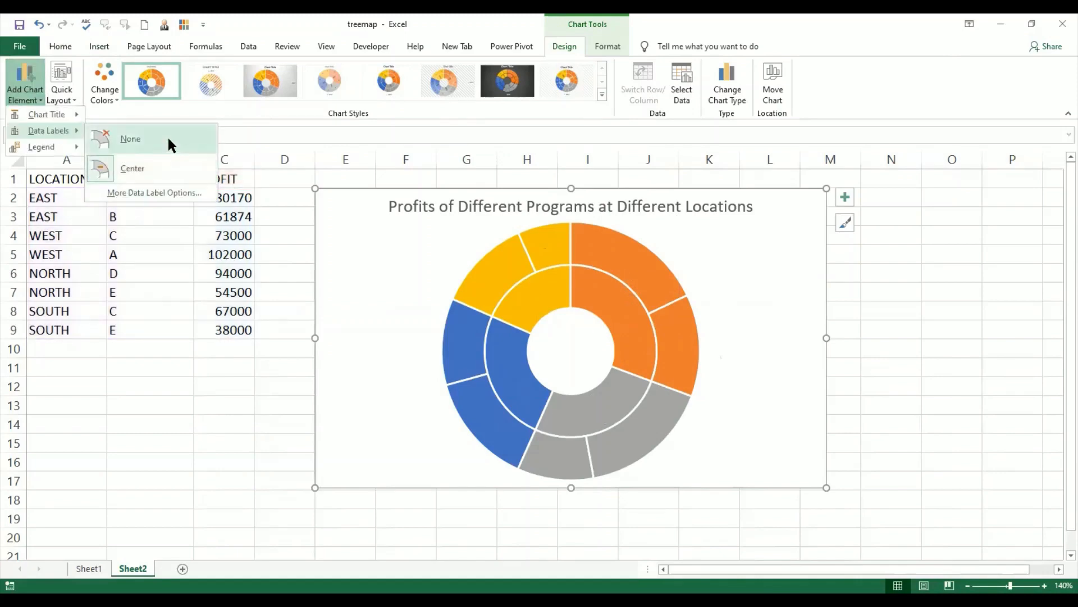
pyautogui.click(112, 168)
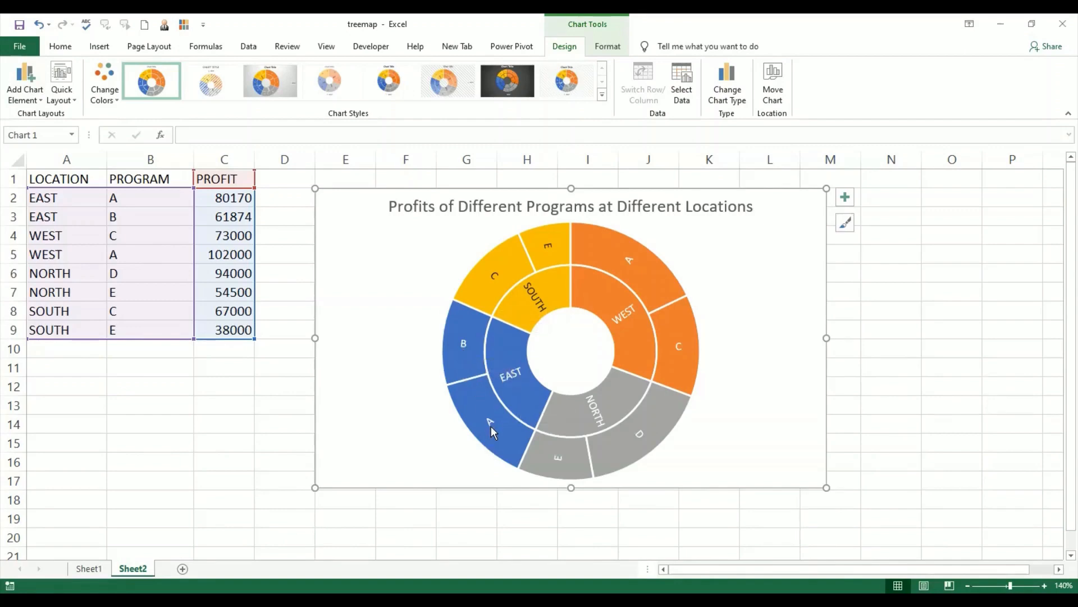
pyautogui.moveTo(491, 426)
pyautogui.click(37, 100)
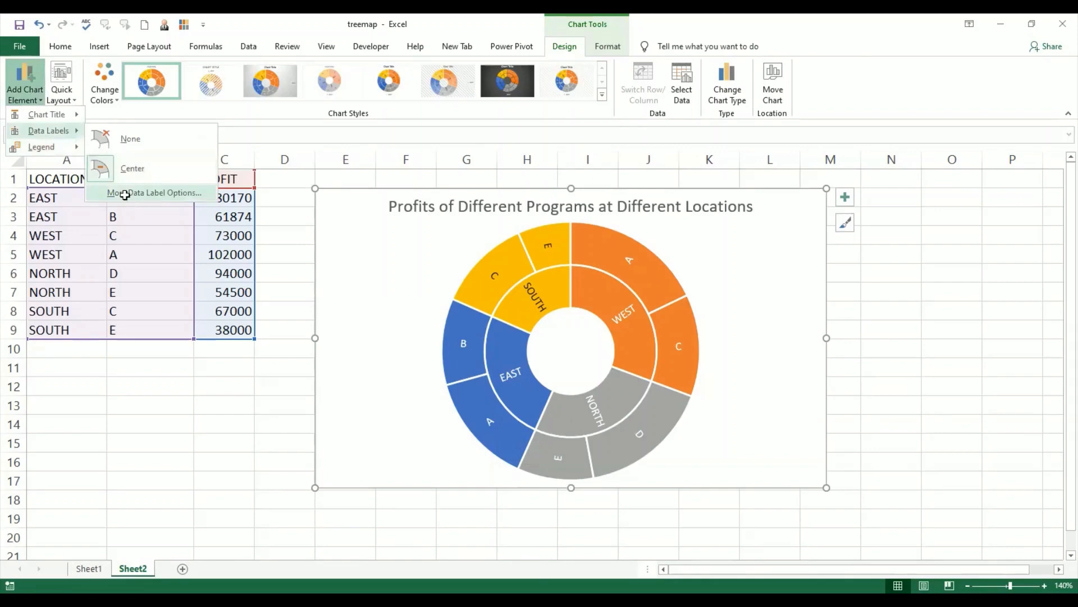
pyautogui.click(124, 194)
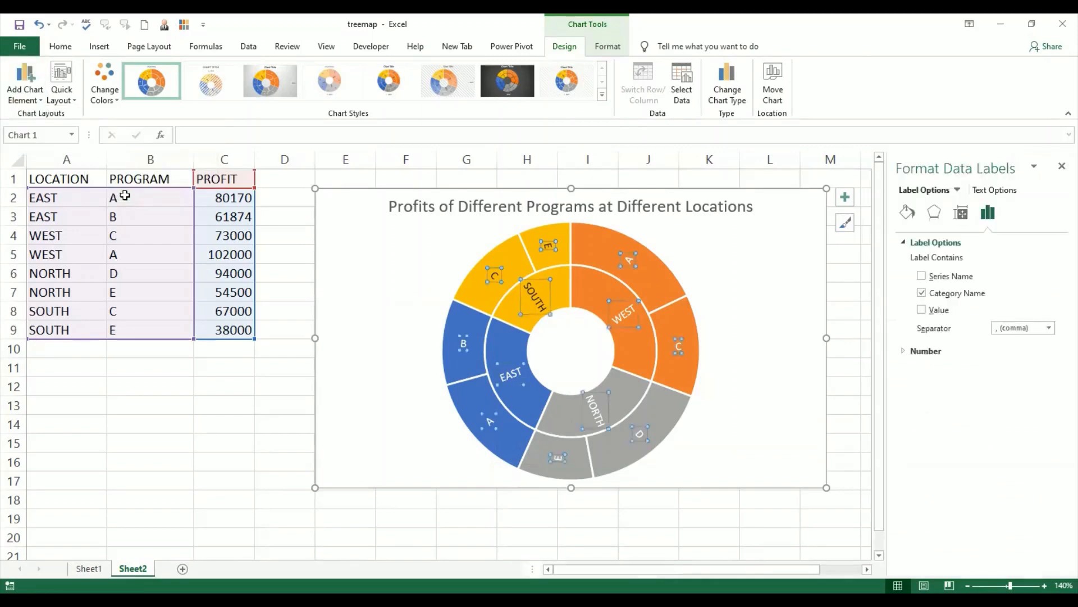
pyautogui.click(921, 310)
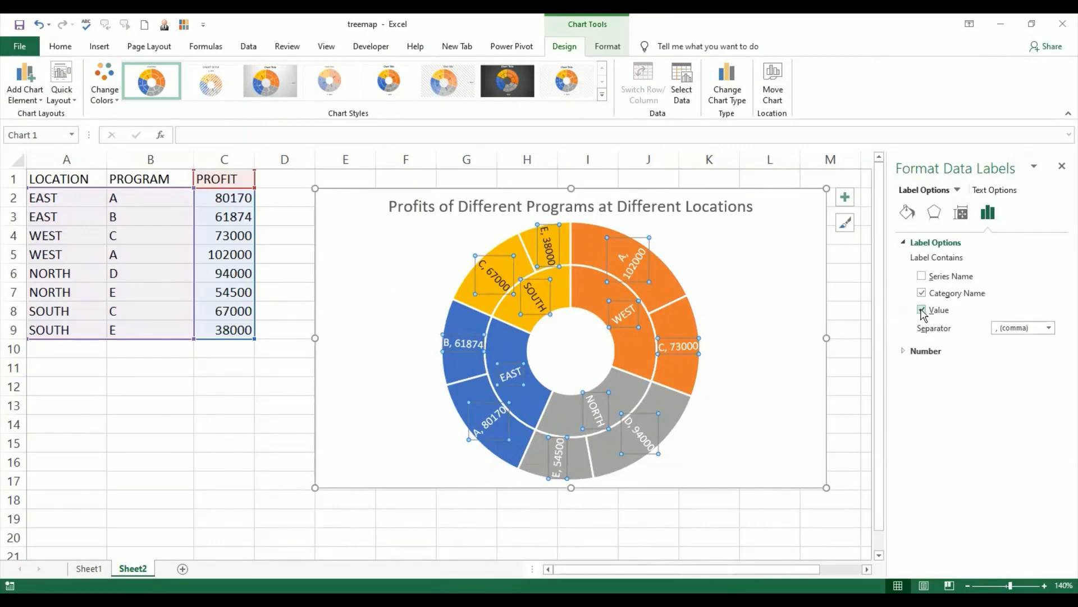
# Step: Set the data label separator to (New Line) so category names and values are on separate lines
pyautogui.click(1049, 329)
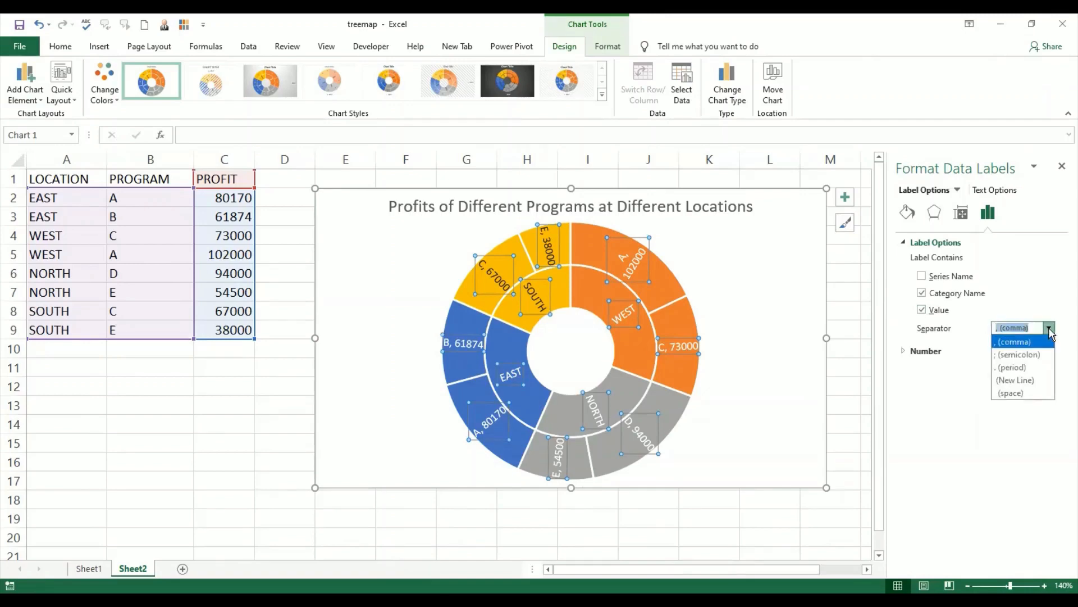
pyautogui.click(1040, 382)
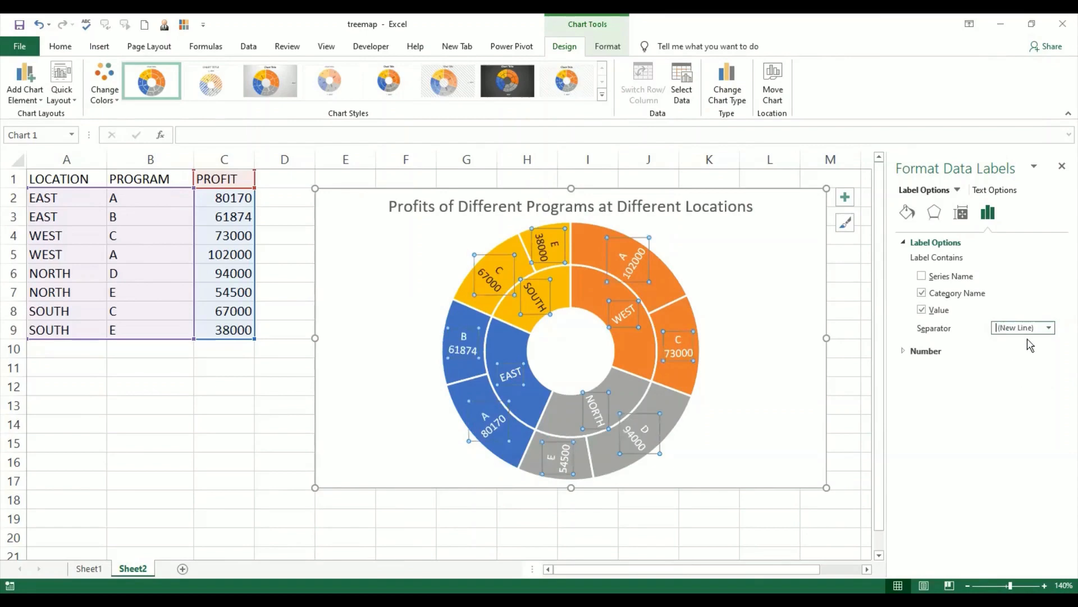
pyautogui.click(1062, 167)
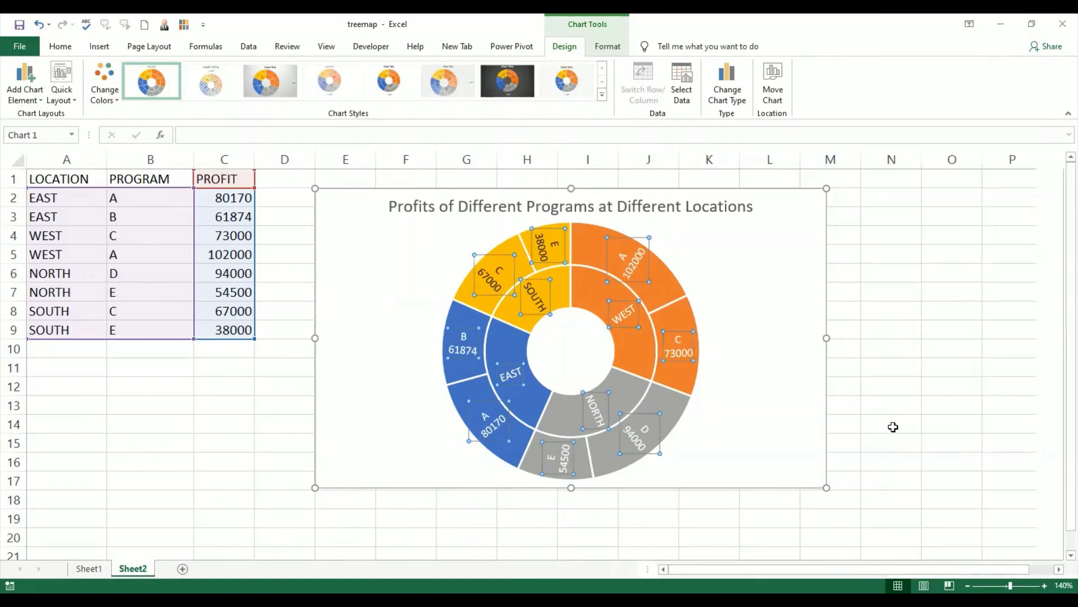
pyautogui.click(893, 426)
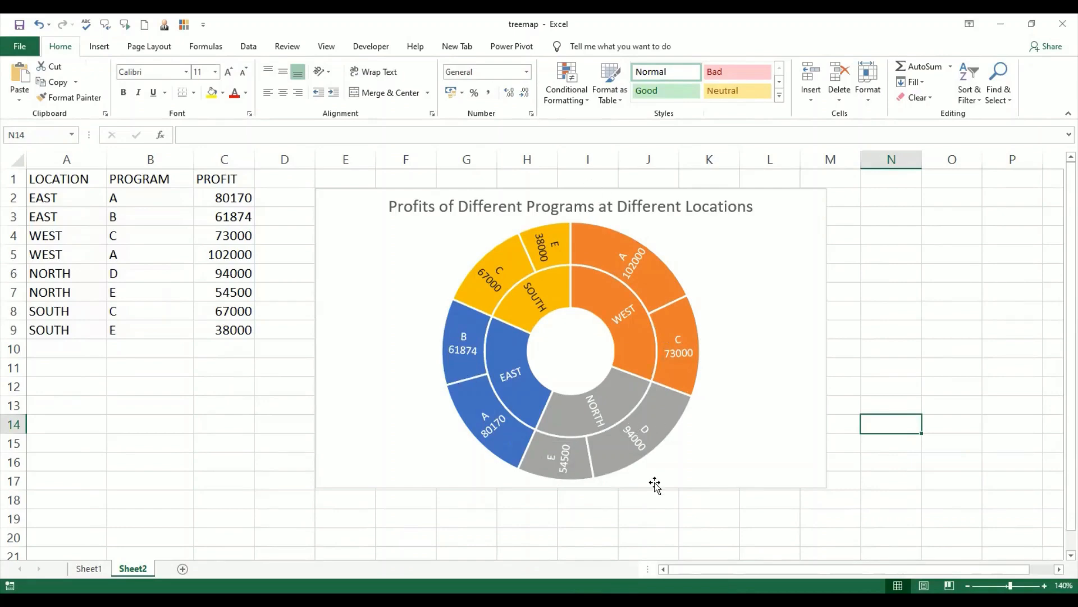
pyautogui.click(762, 281)
pyautogui.click(767, 213)
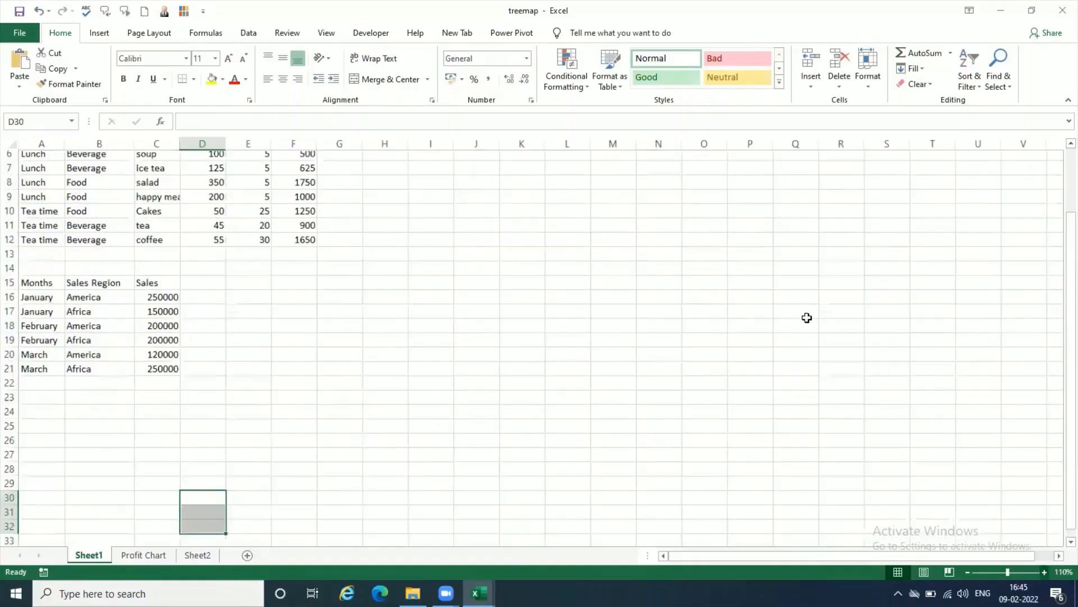
# Step: Examine the meals, categories and repeated item names in the price, quantity and sales table on Sheet1
pyautogui.scroll(-3, 782, 270)
pyautogui.scroll(4, 782, 271)
pyautogui.click(591, 305)
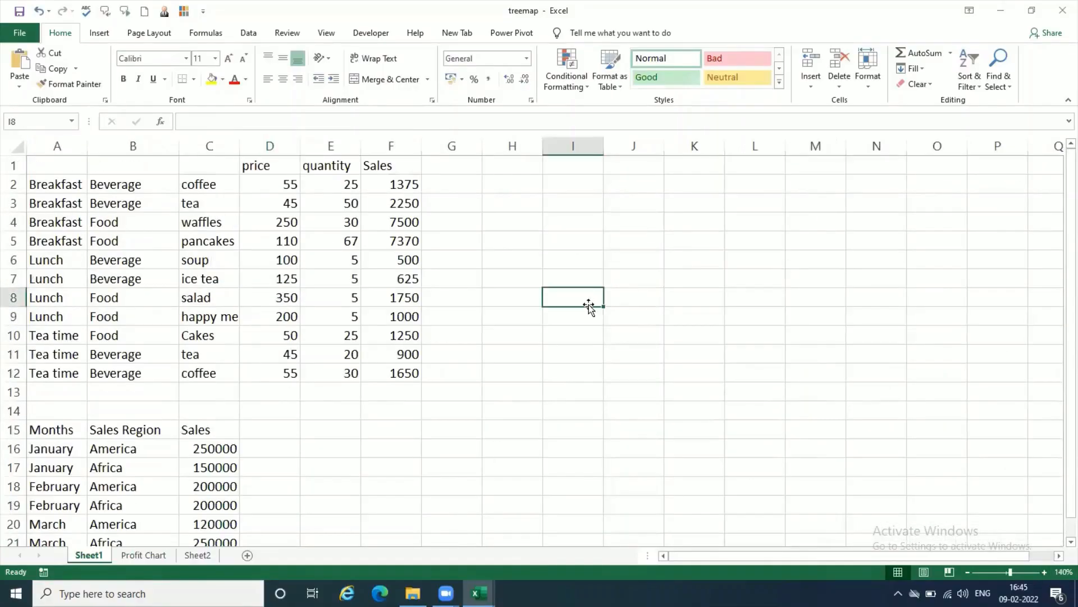
pyautogui.click(507, 221)
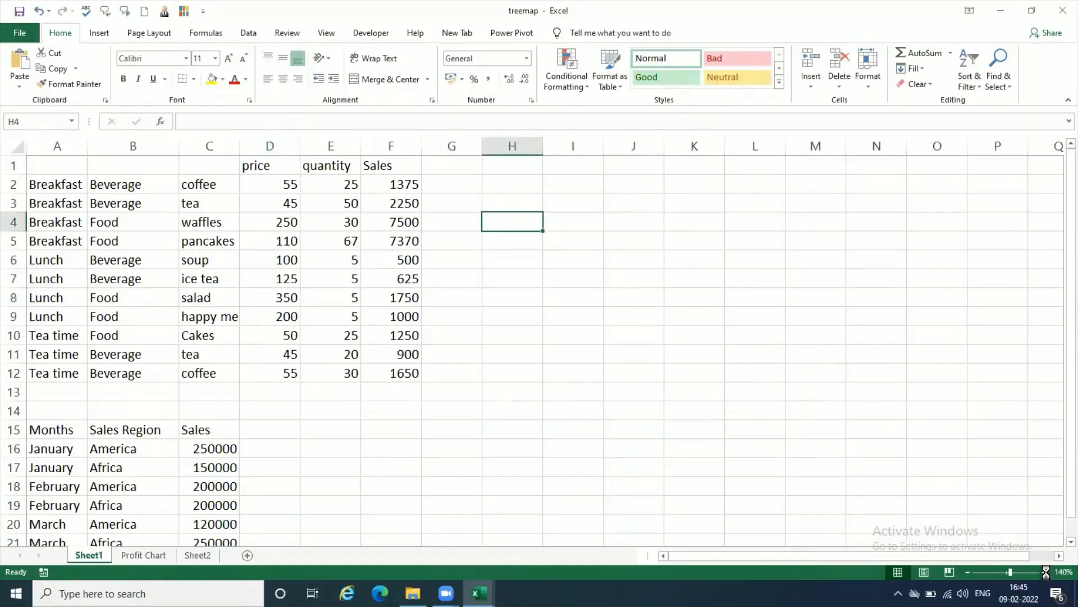
pyautogui.click(1045, 572)
pyautogui.click(555, 245)
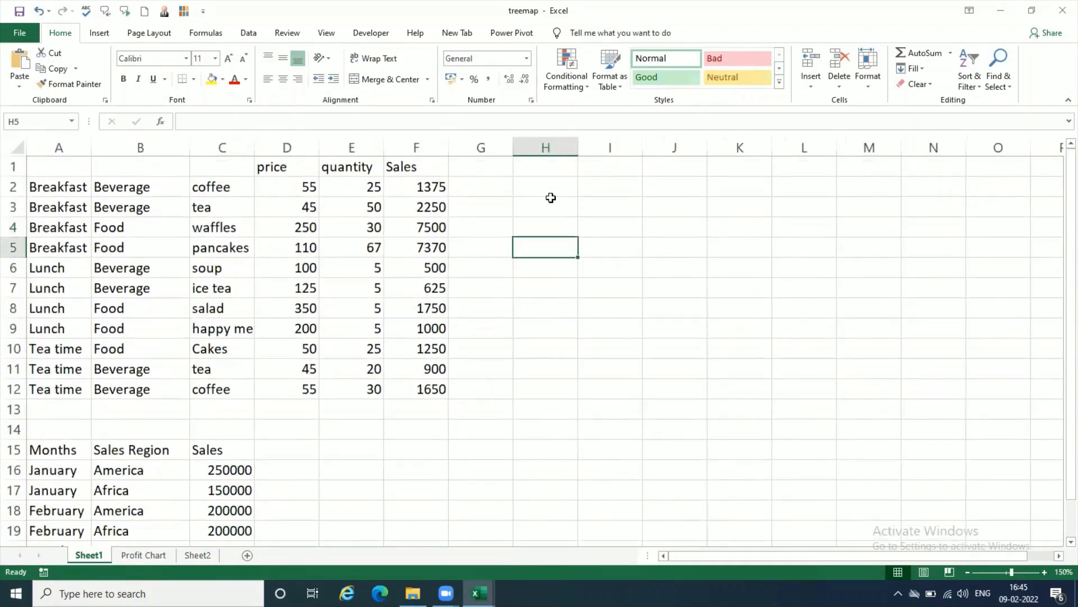
pyautogui.click(551, 200)
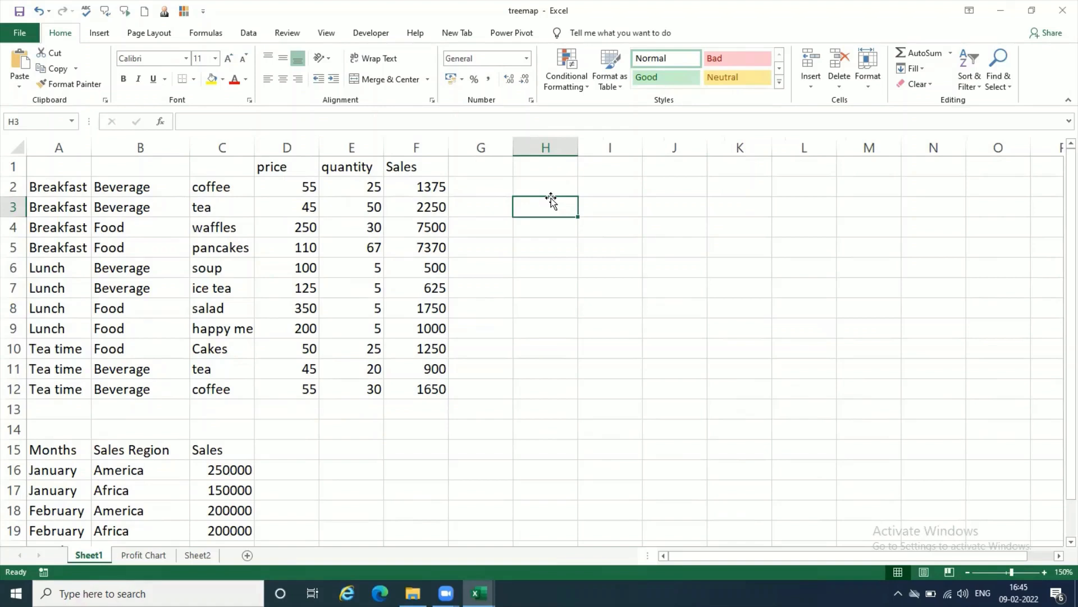
pyautogui.click(225, 211)
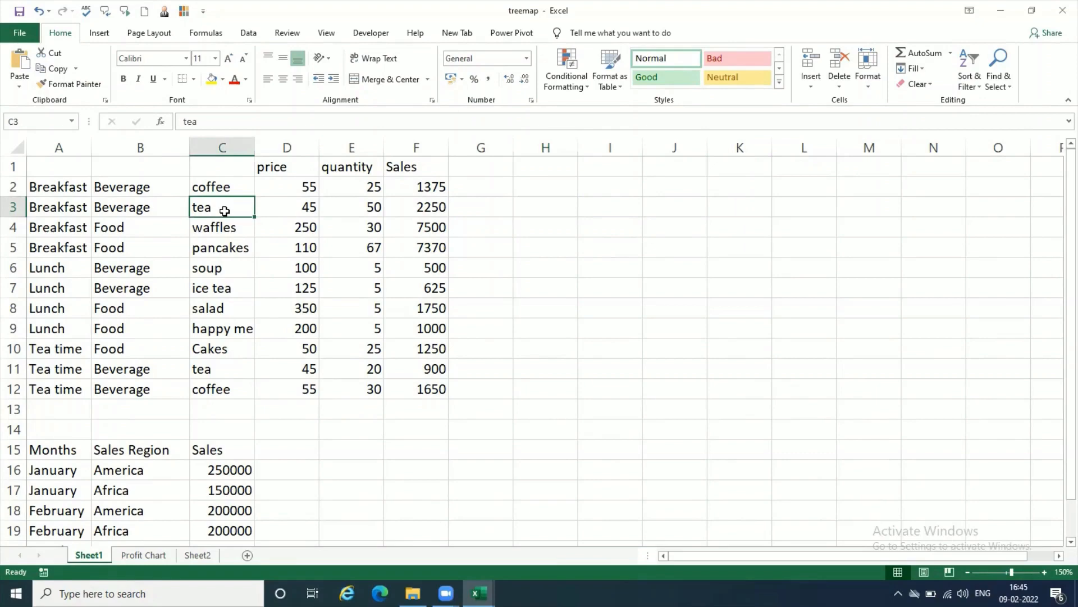
pyautogui.click(242, 372)
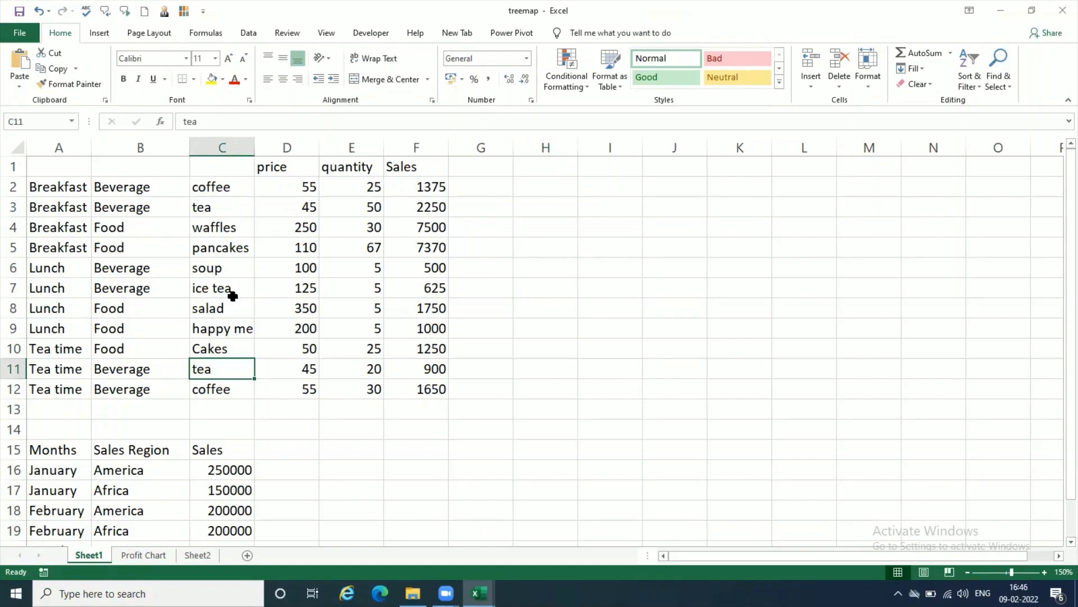
pyautogui.click(246, 286)
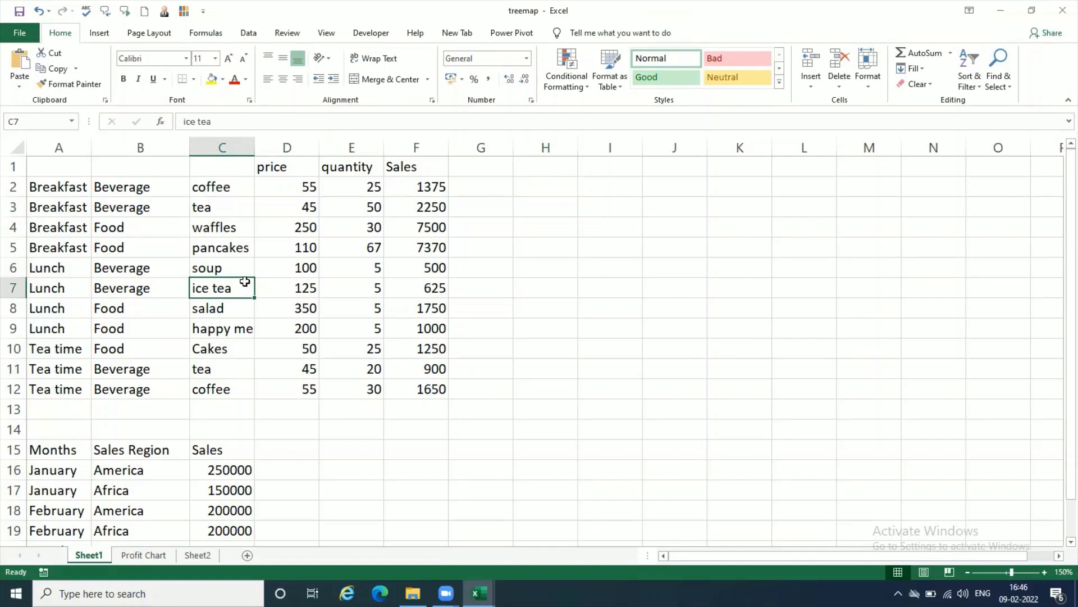
pyautogui.click(244, 272)
pyautogui.click(243, 290)
pyautogui.click(241, 204)
pyautogui.click(238, 190)
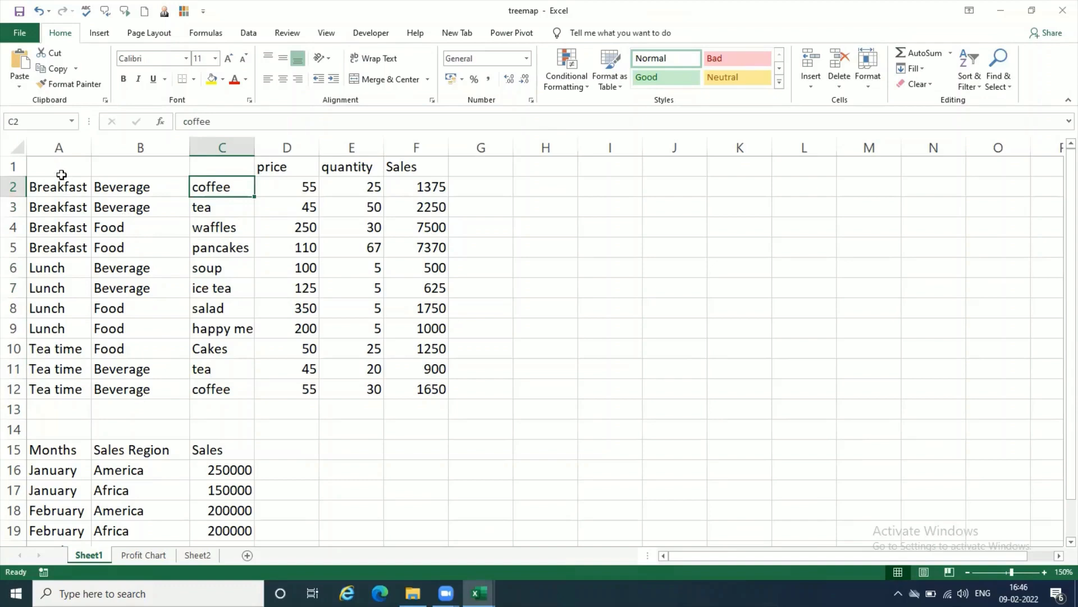
# Step: Select the meal table A1:F12 and browse the recommended charts for it without inserting one
pyautogui.moveTo(57, 164); pyautogui.dragTo(436, 384)
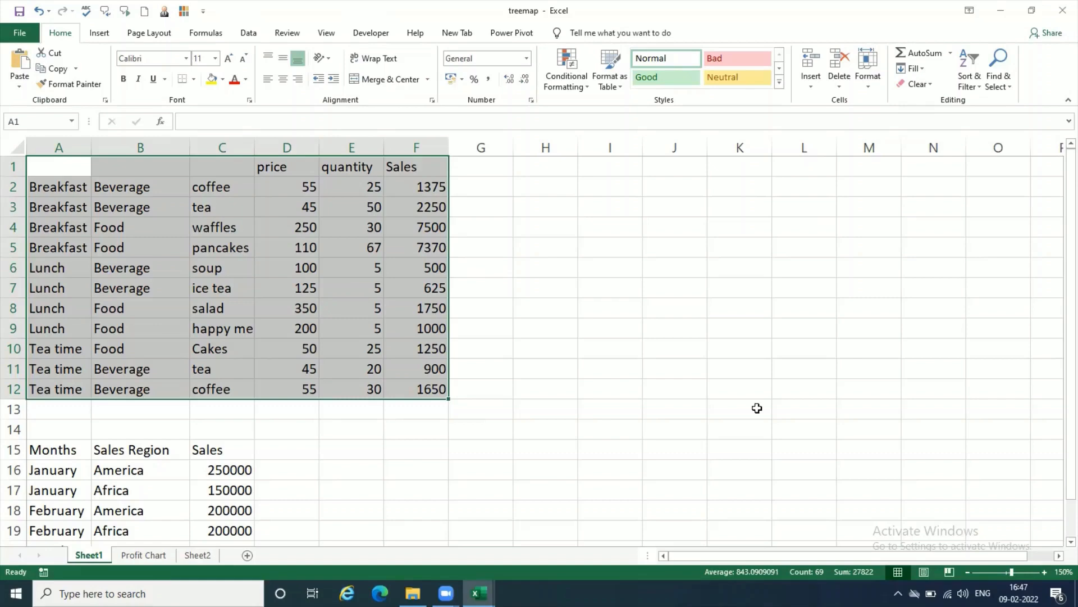
pyautogui.click(99, 35)
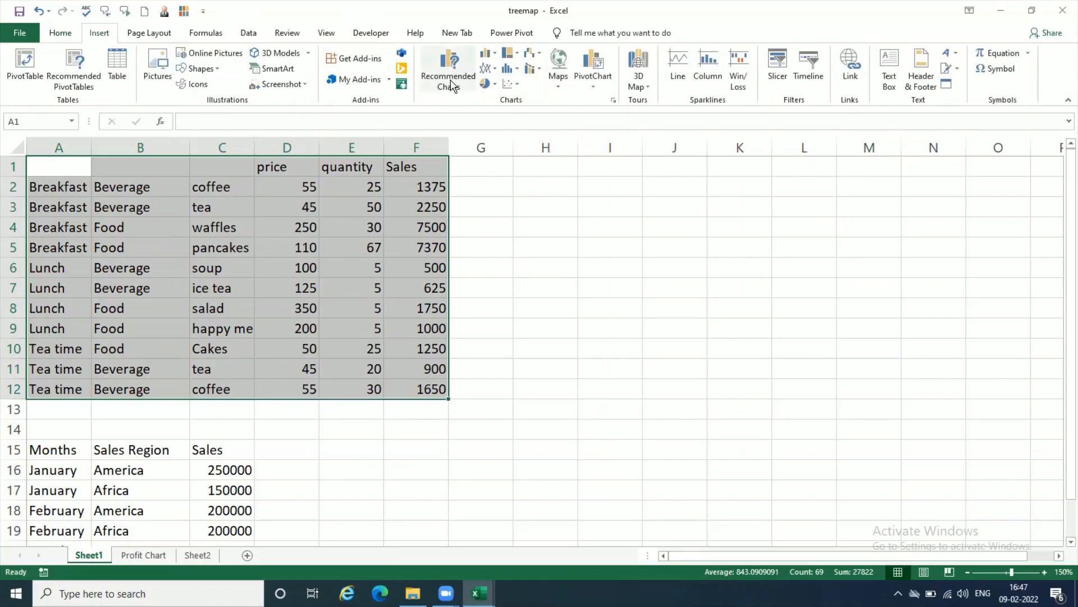
pyautogui.click(449, 76)
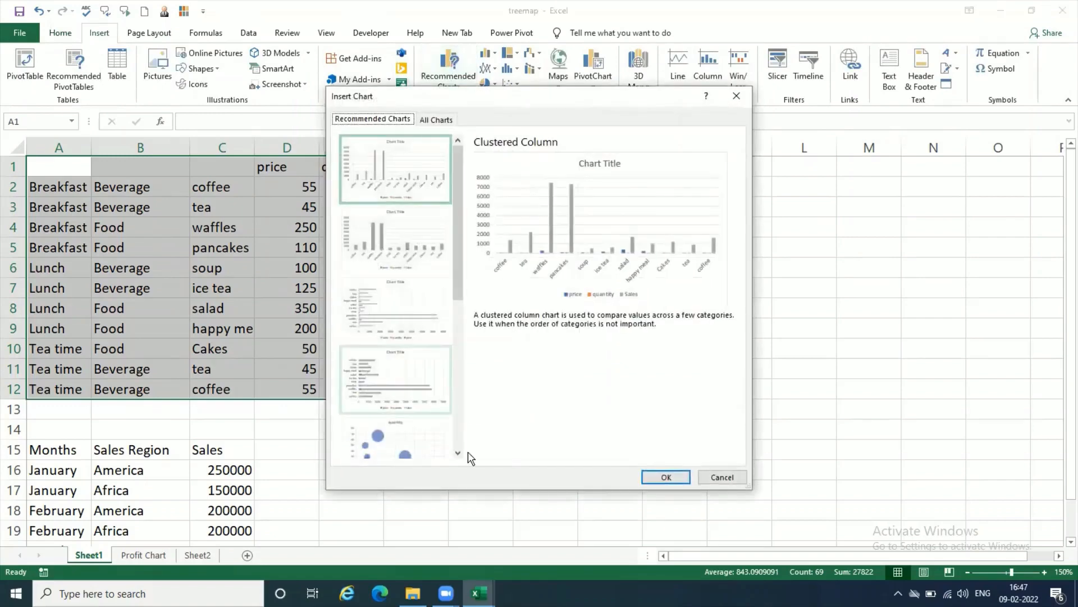
pyautogui.scroll(-5, 453, 433)
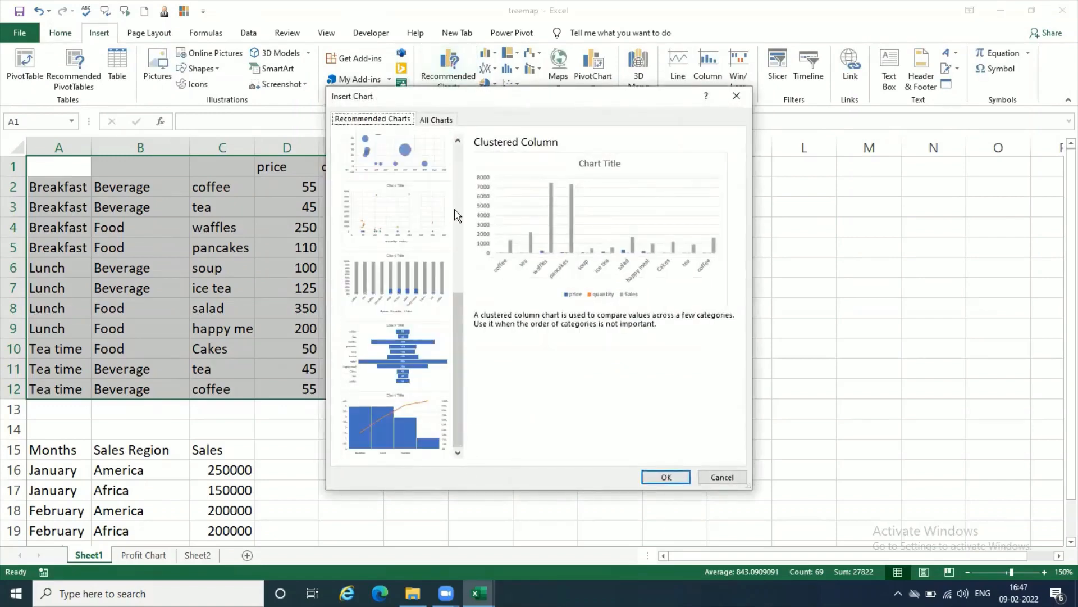
pyautogui.scroll(5, 456, 160)
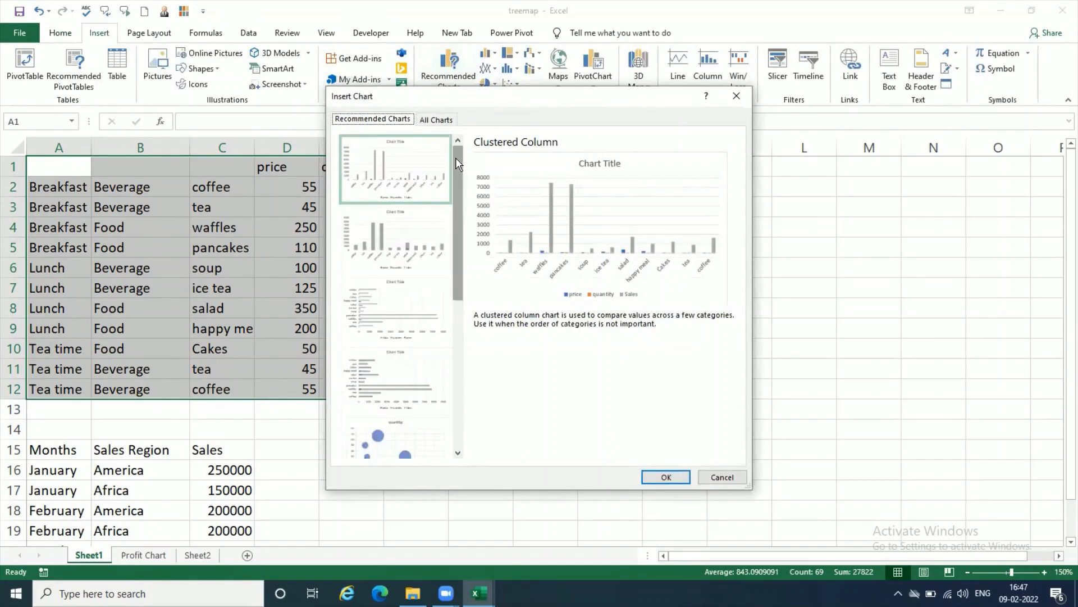
pyautogui.click(460, 433)
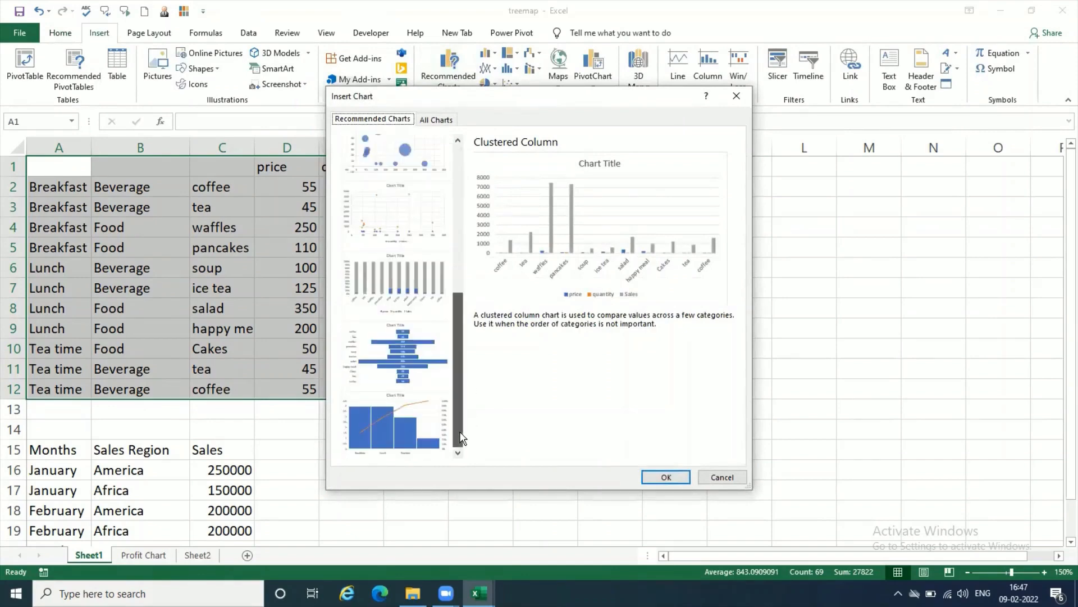
pyautogui.click(456, 175)
pyautogui.scroll(2, 456, 174)
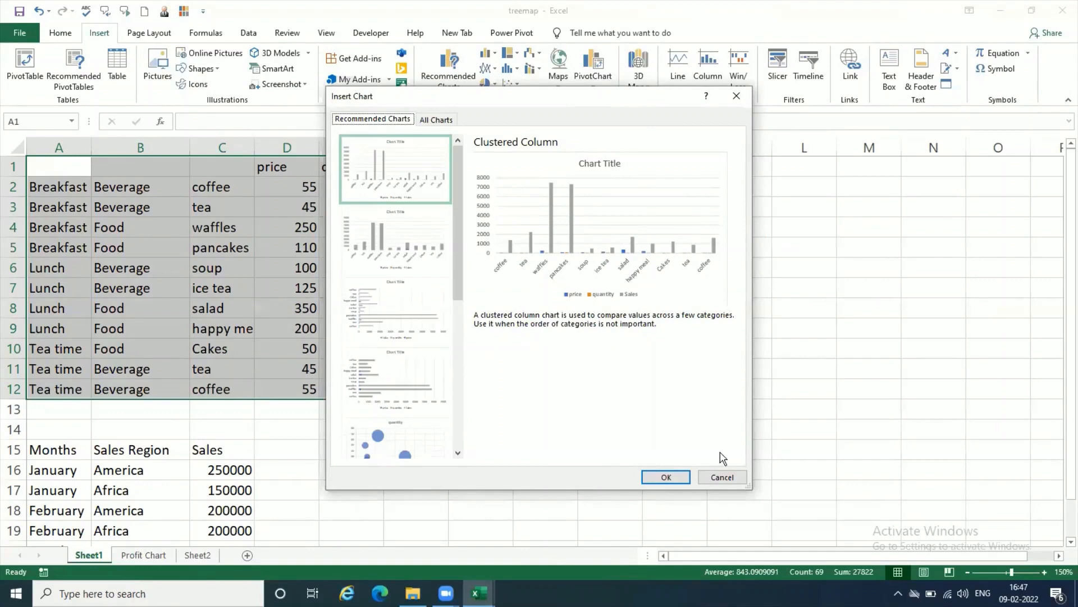
pyautogui.click(722, 478)
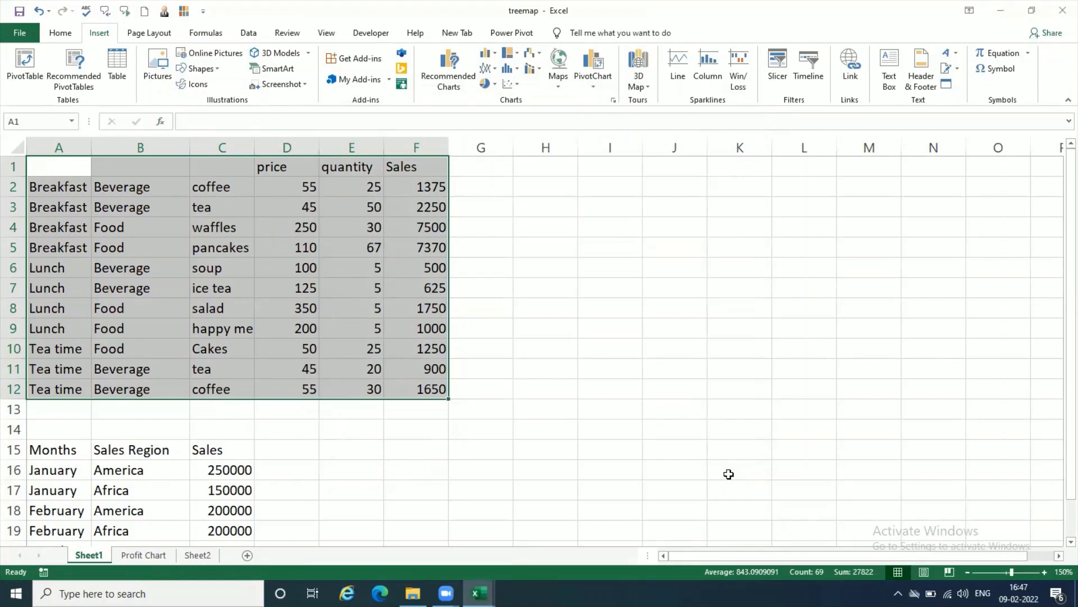
# Step: Insert a treemap chart from the selected meal table and place it beside the data over columns G to N
pyautogui.click(517, 58)
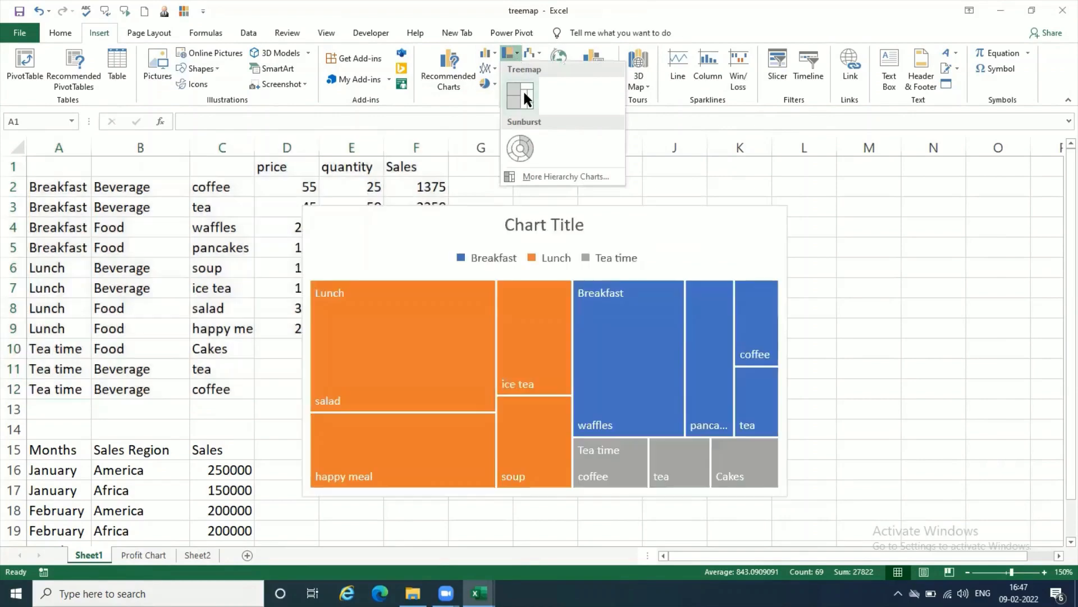
pyautogui.click(523, 89)
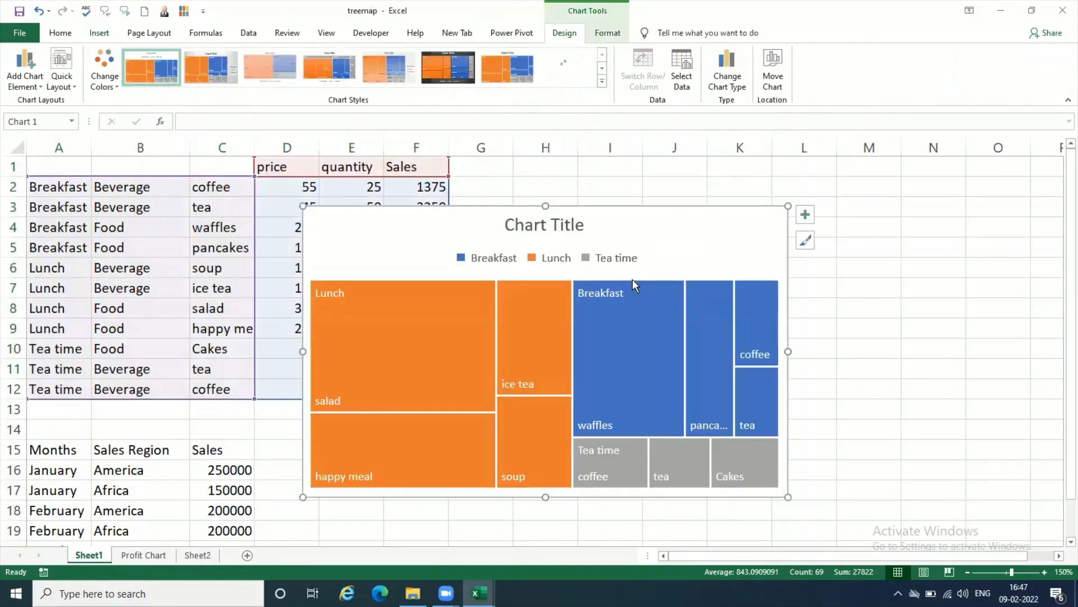
pyautogui.moveTo(672, 228)
pyautogui.mouseDown()
pyautogui.moveTo(824, 214)
pyautogui.moveTo(823, 190)
pyautogui.mouseUp()
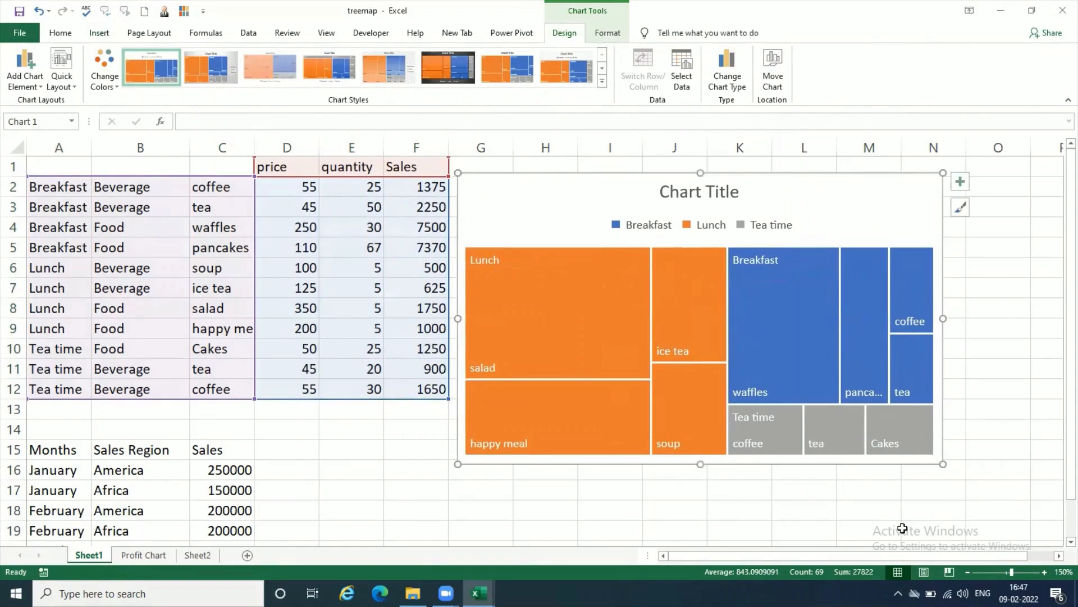
pyautogui.click(894, 511)
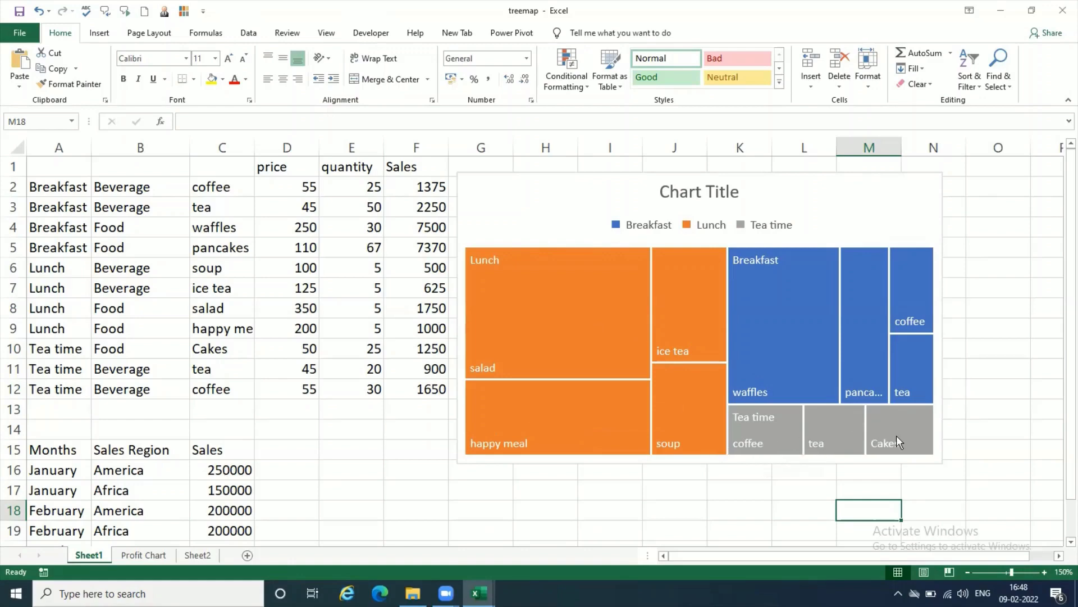
pyautogui.moveTo(896, 436)
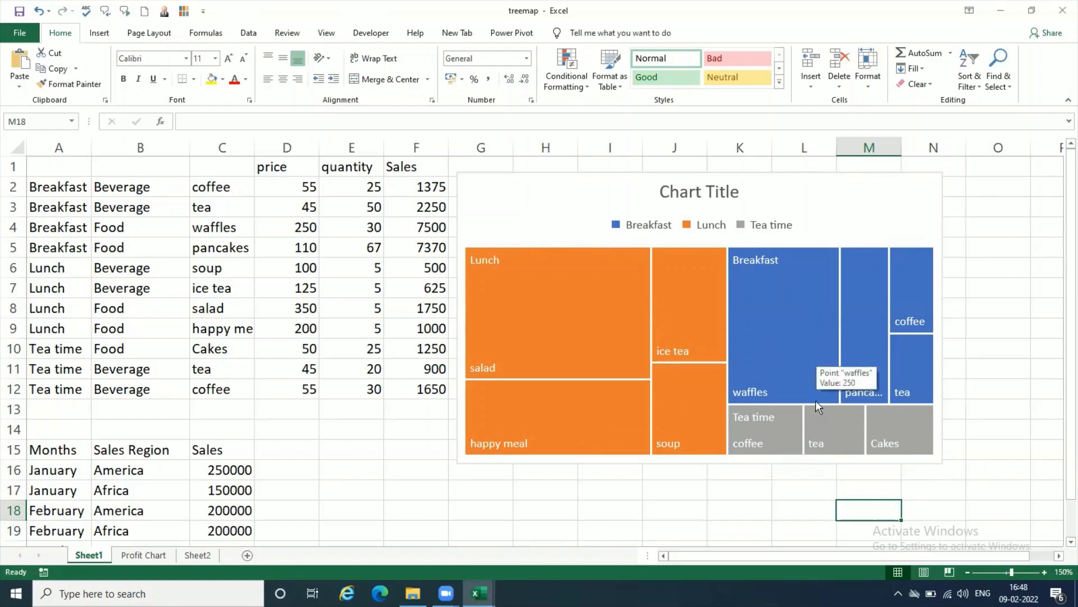
pyautogui.moveTo(770, 362)
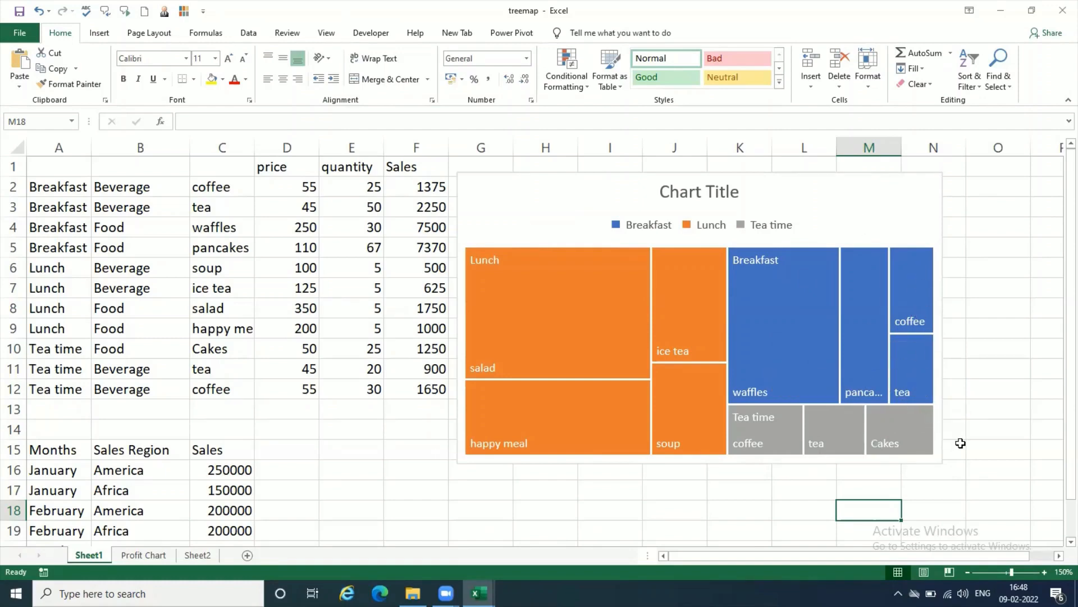
# Step: Include the value along with the category name in the treemap's data labels
pyautogui.click(895, 203)
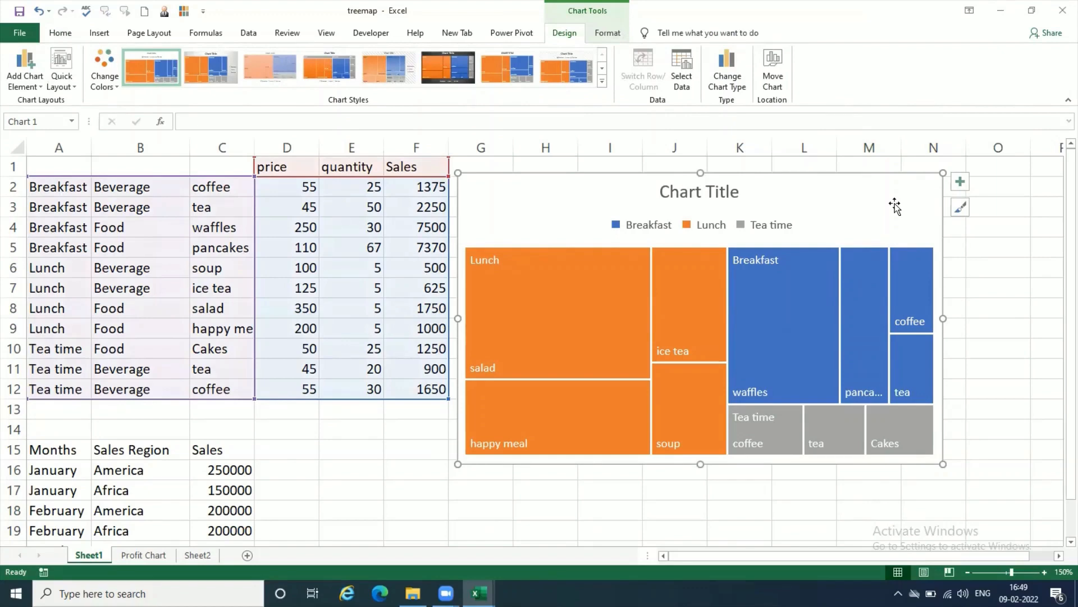
pyautogui.click(25, 70)
pyautogui.moveTo(55, 122)
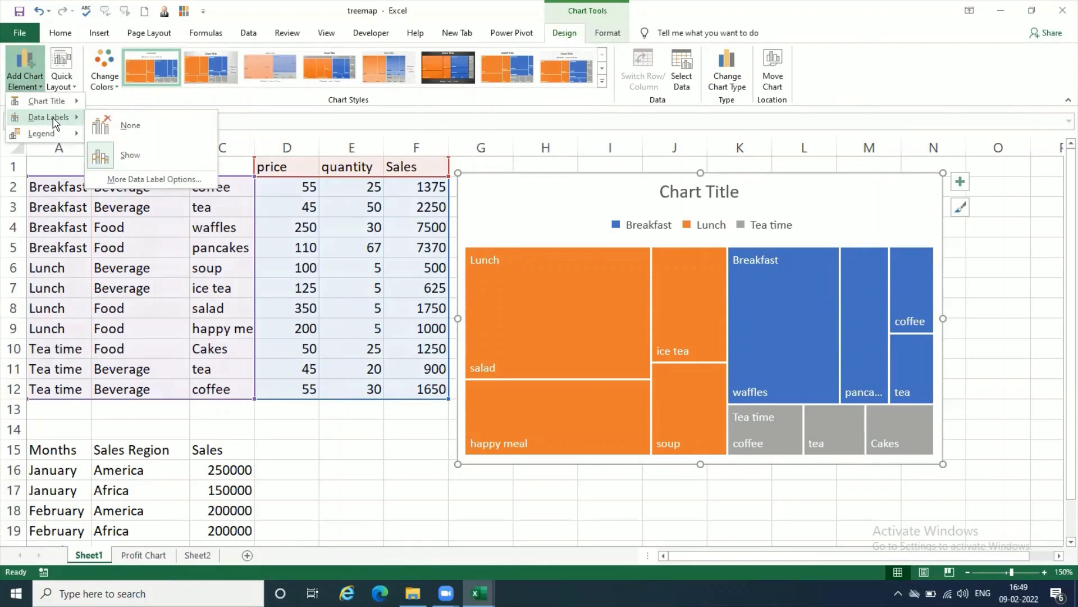
pyautogui.click(182, 181)
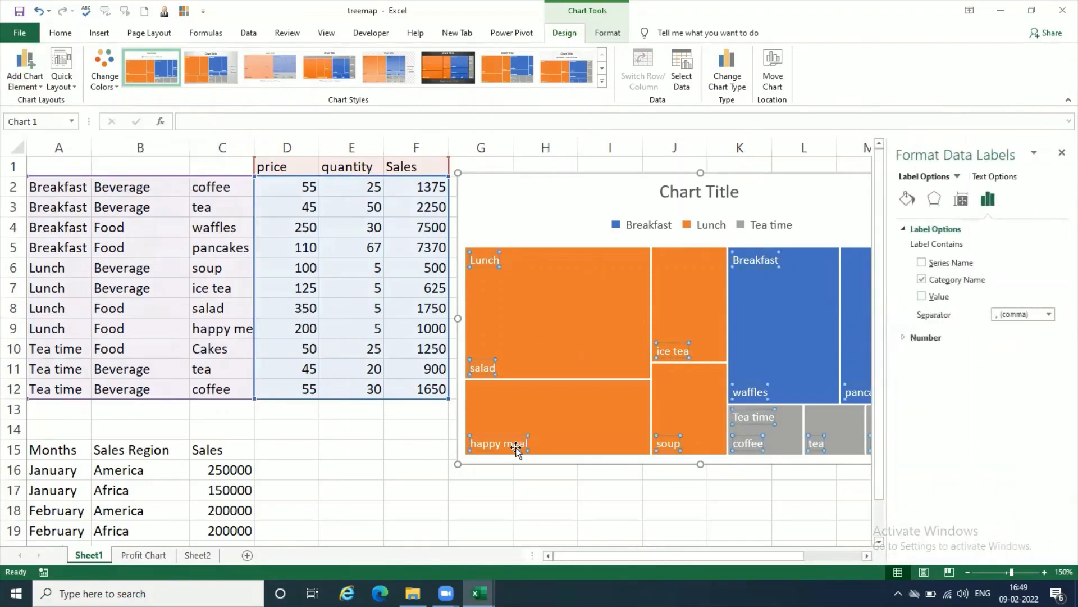
pyautogui.moveTo(633, 277)
pyautogui.click(1062, 152)
pyautogui.click(1002, 415)
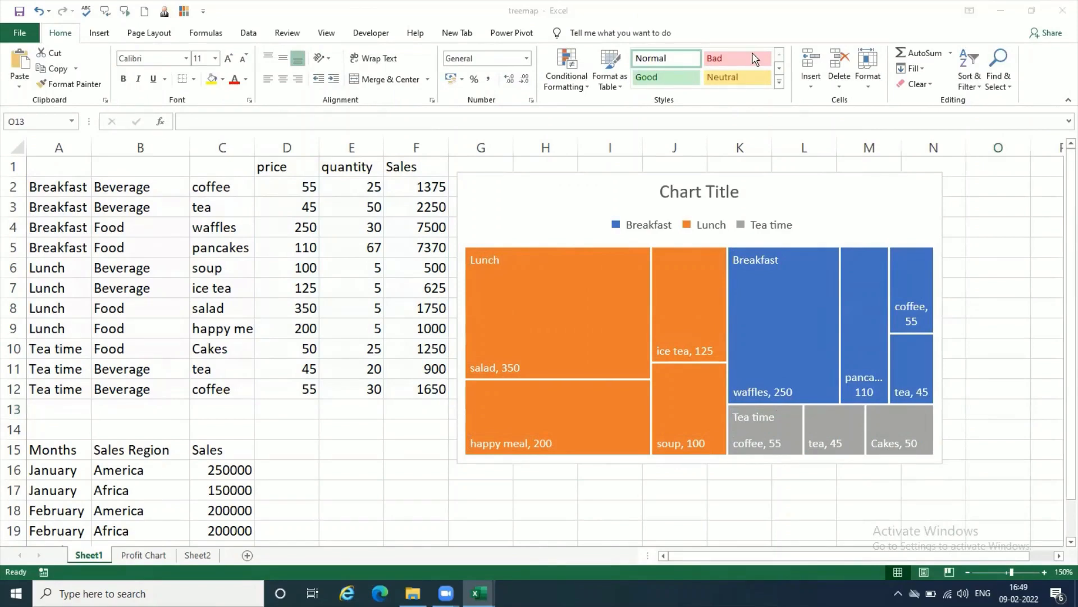
pyautogui.click(566, 189)
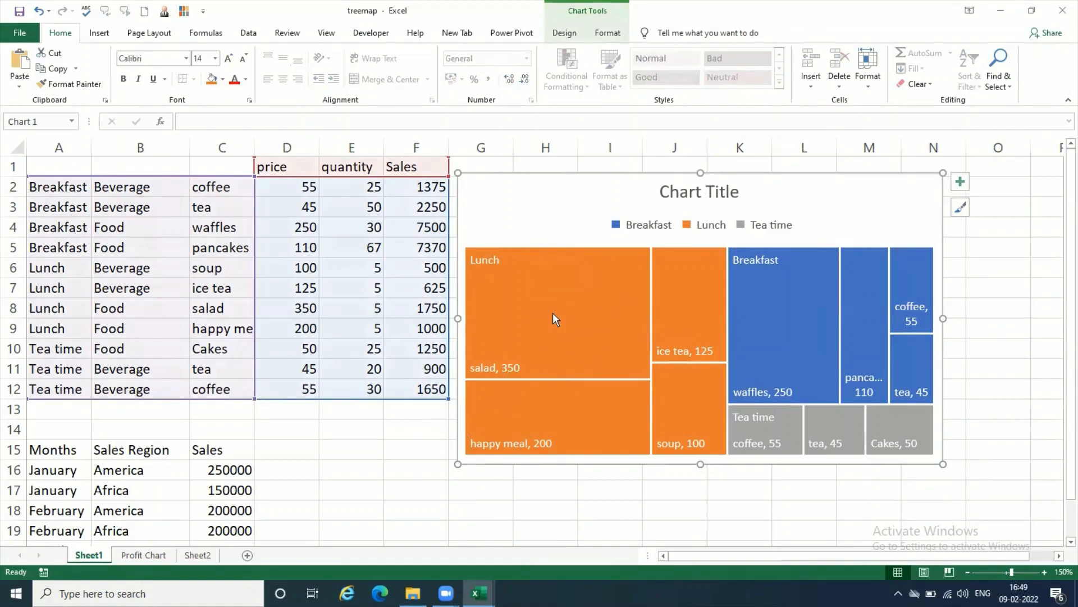
pyautogui.moveTo(553, 315)
pyautogui.click(1000, 419)
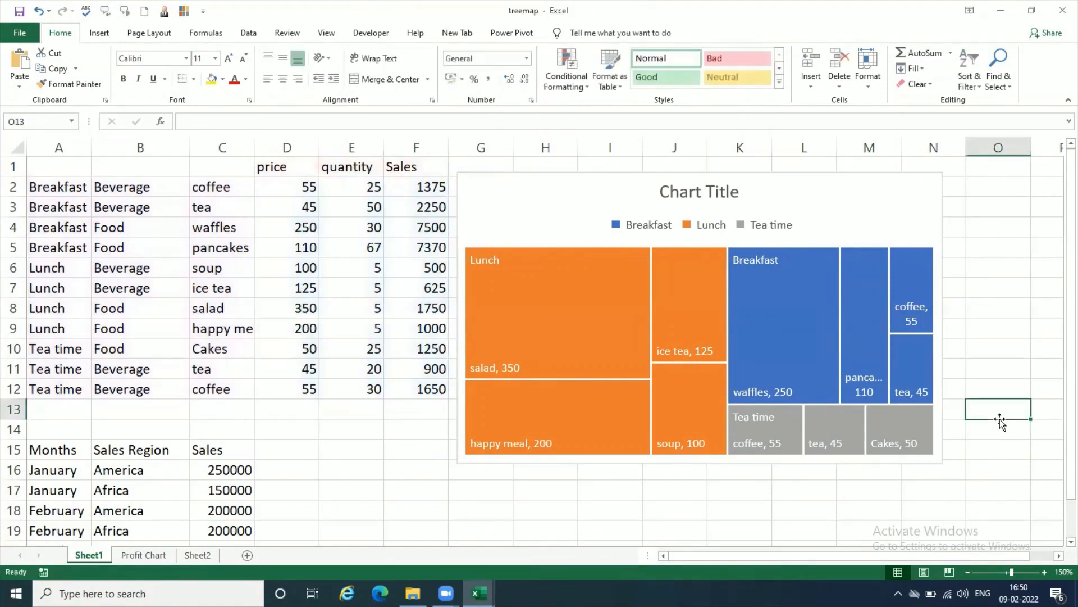
pyautogui.click(925, 206)
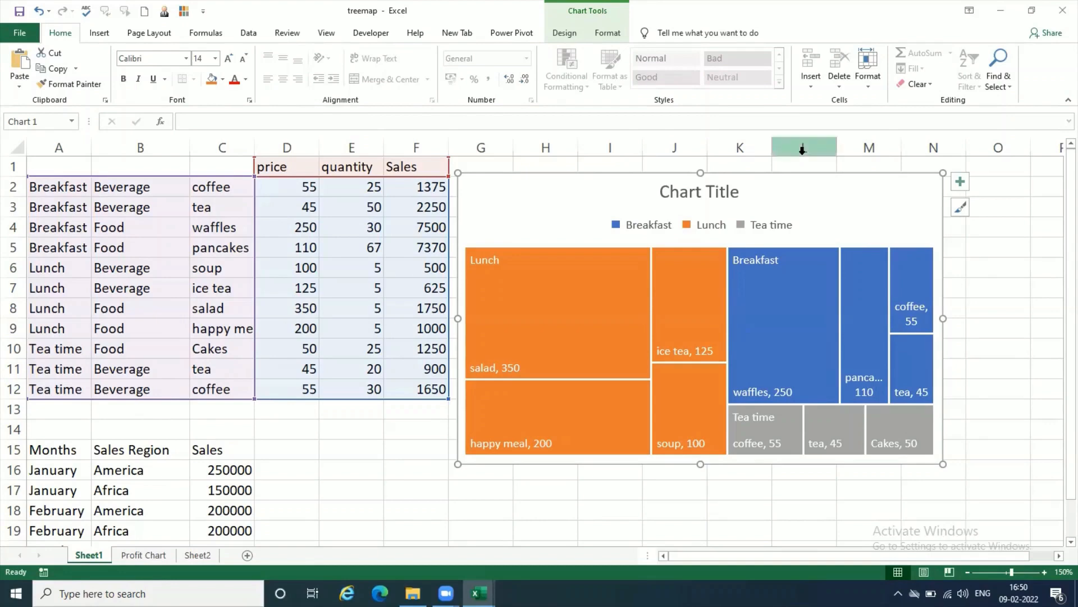
# Step: Set the breakfast pancakes price in D5 to 220 and check the treemap's Breakfast and Tea time tiles
pyautogui.click(301, 249)
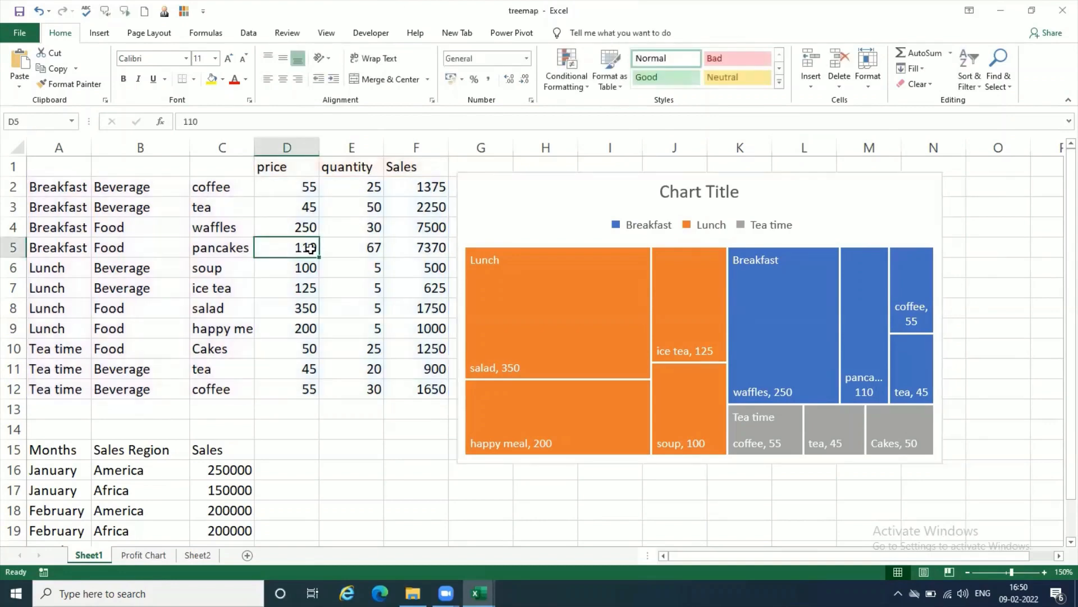
pyautogui.write('220')
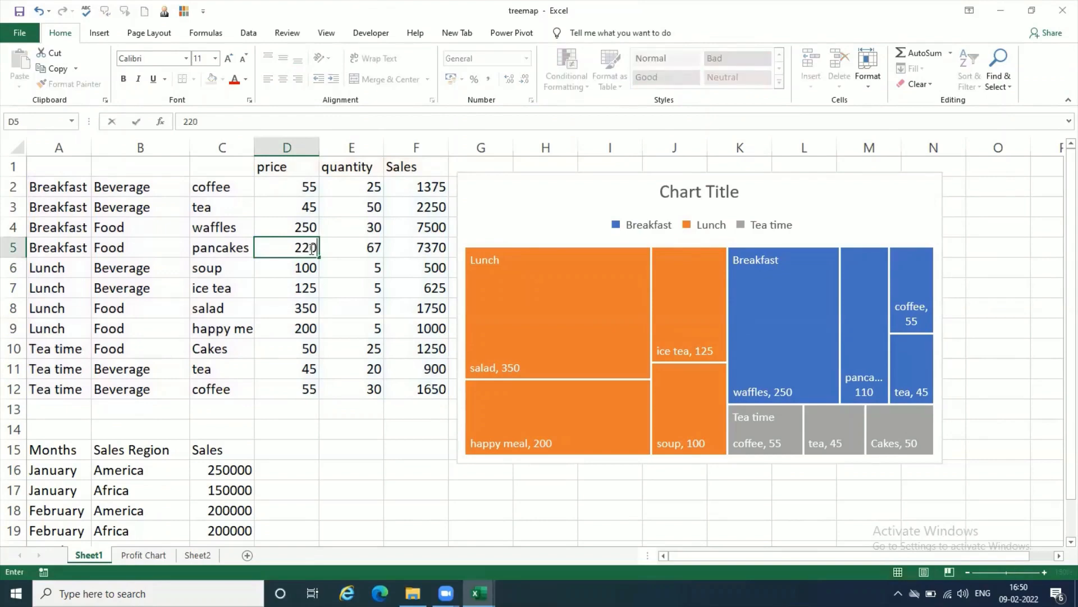
pyautogui.press('Return')
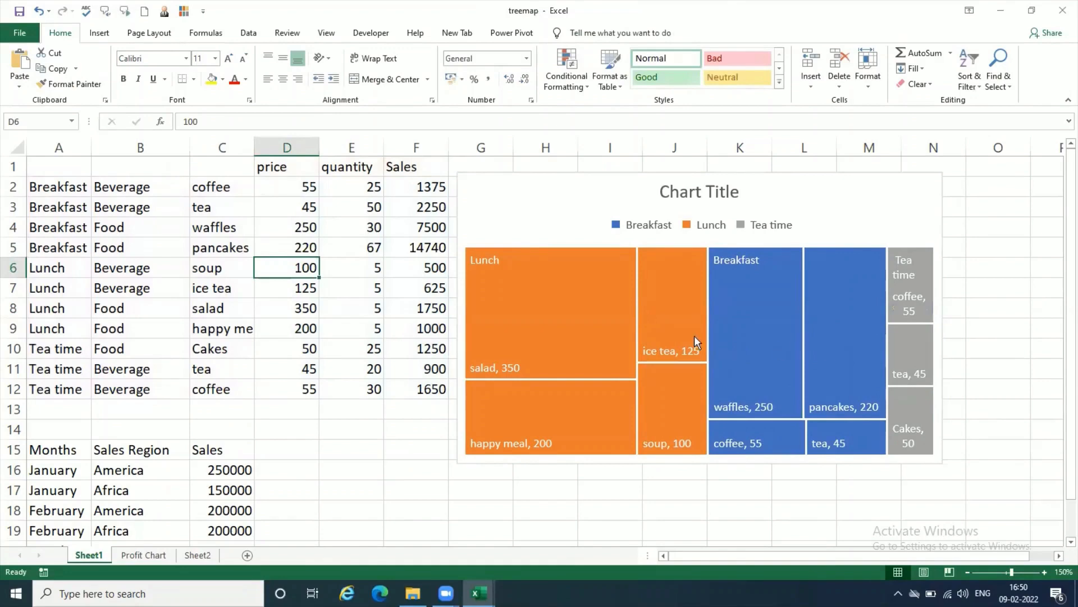
pyautogui.moveTo(818, 350)
pyautogui.moveTo(819, 448)
pyautogui.moveTo(912, 269)
# Step: Set the Tea time Cakes price in D10 to 150
pyautogui.click(304, 351)
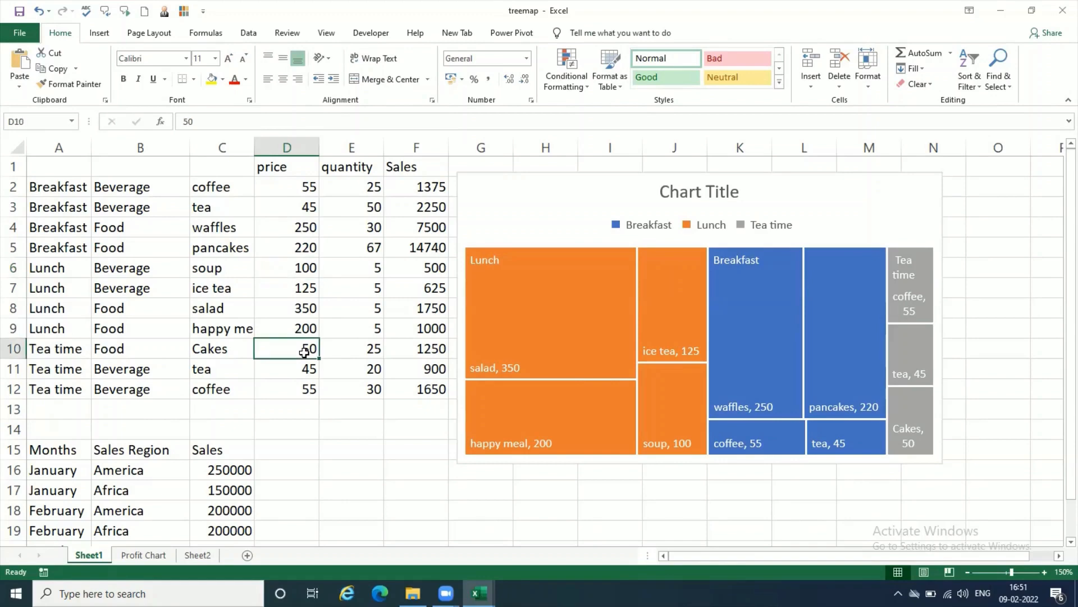
pyautogui.write('150')
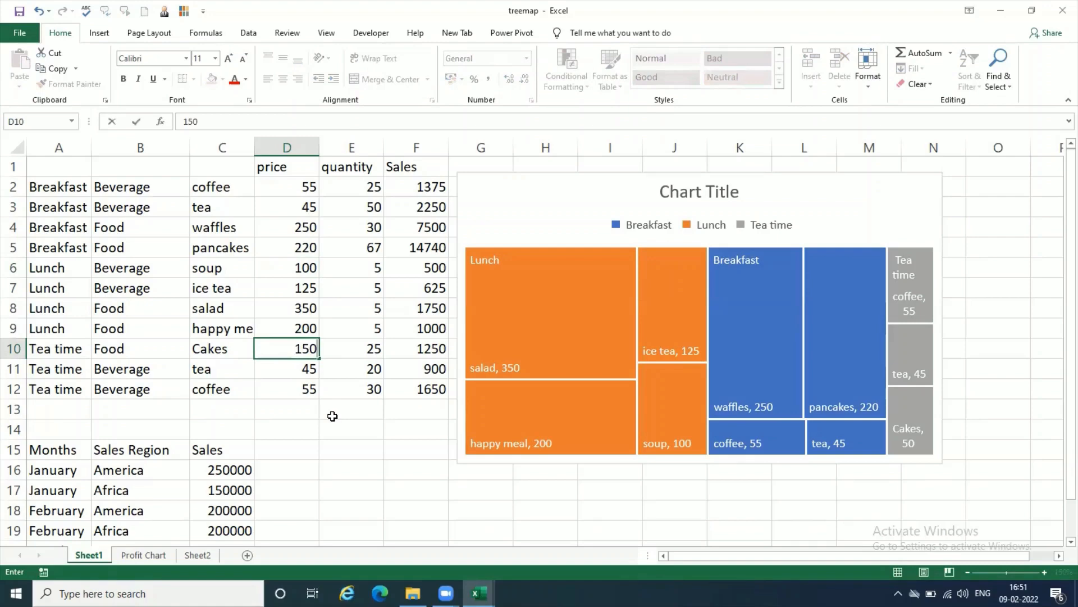
pyautogui.press('Return')
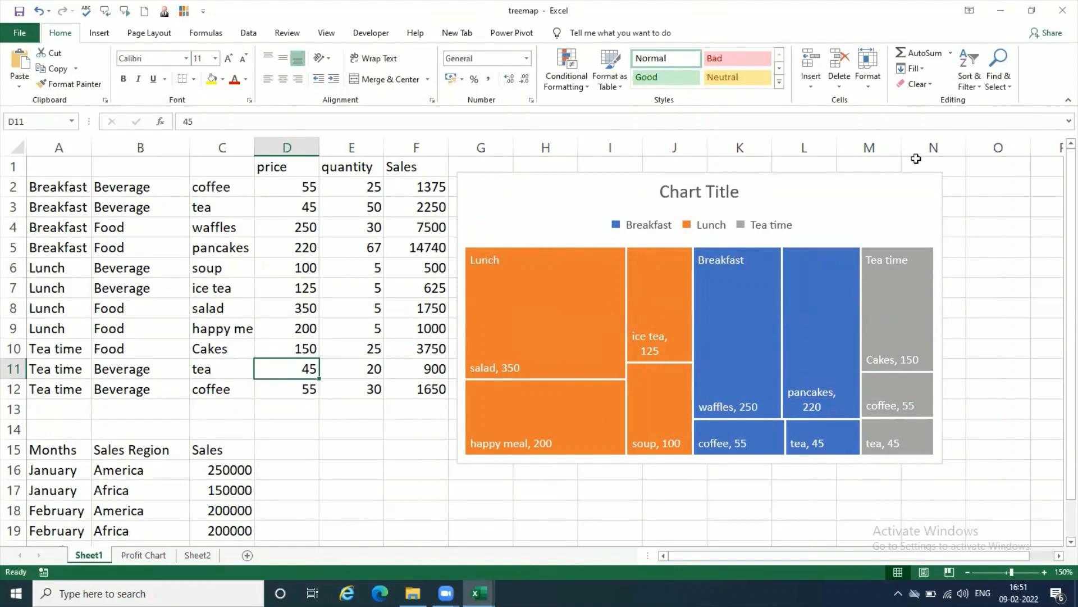
pyautogui.click(910, 201)
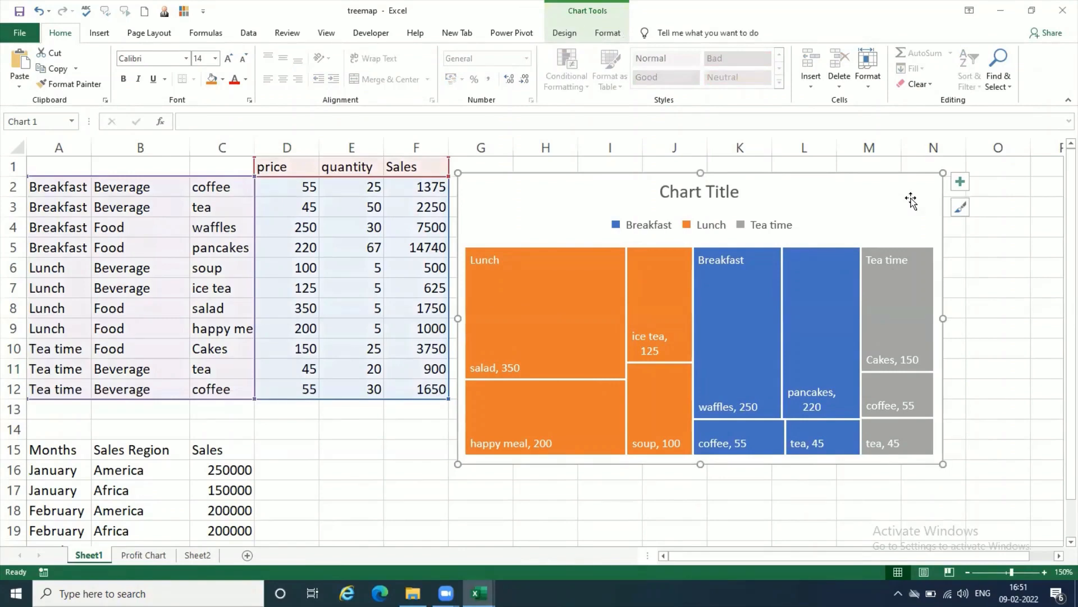
pyautogui.click(1023, 364)
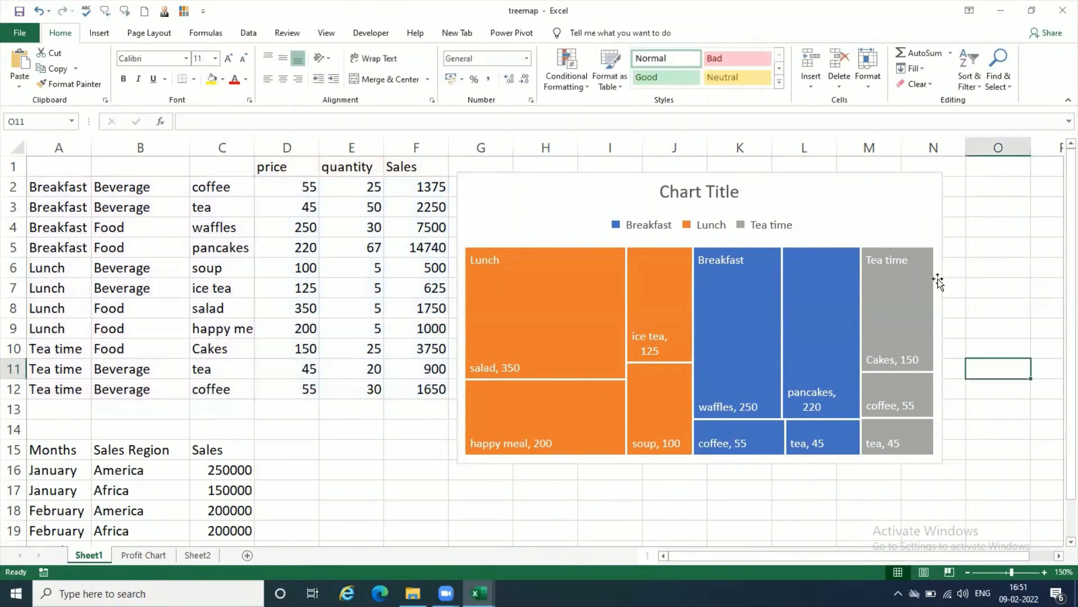
pyautogui.click(902, 212)
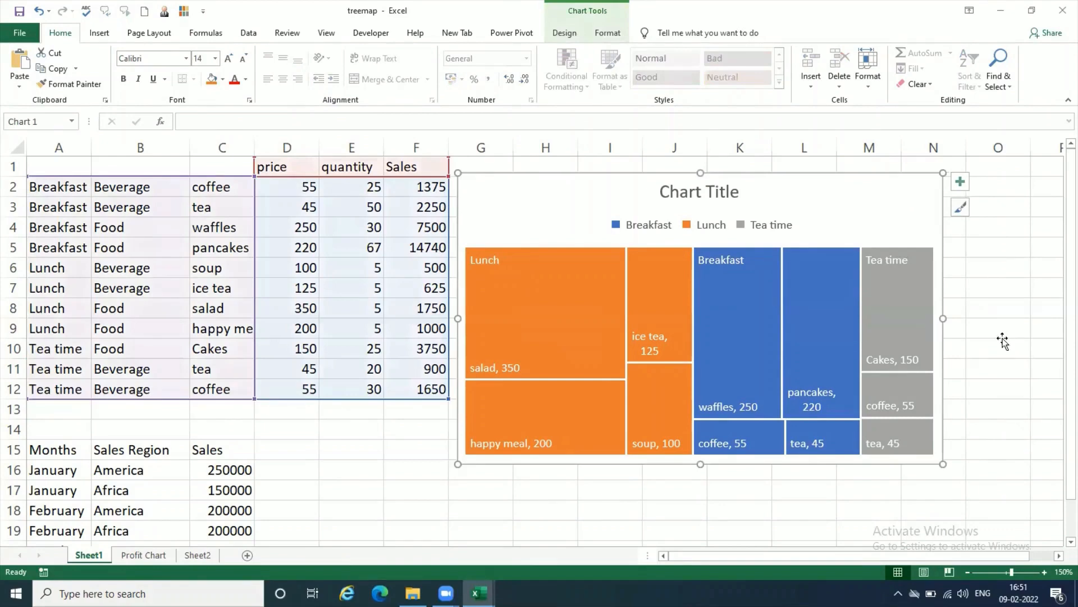
pyautogui.click(1003, 337)
pyautogui.click(898, 213)
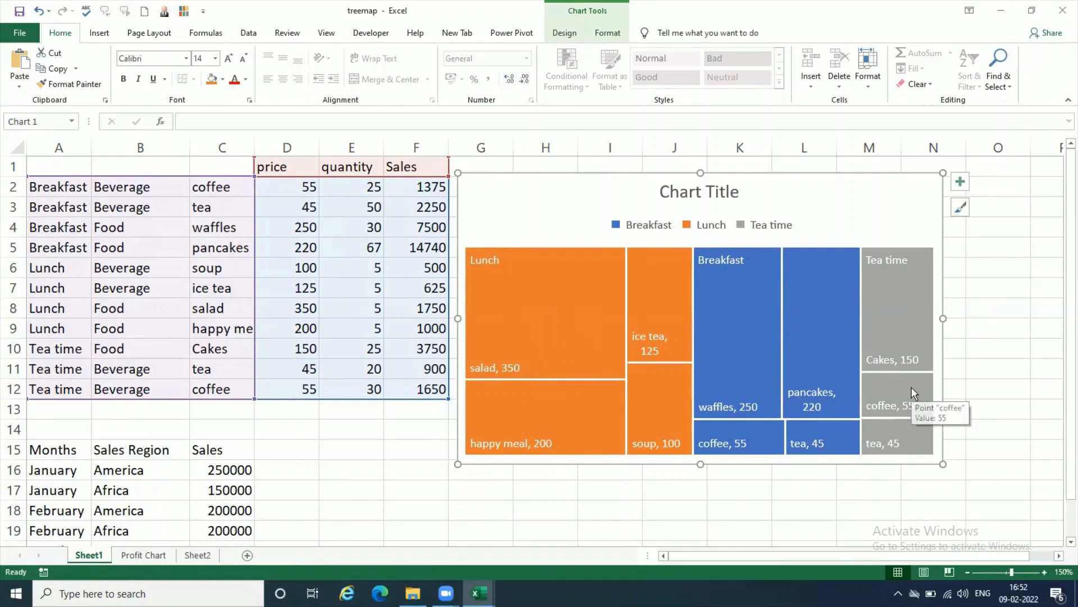
pyautogui.click(997, 425)
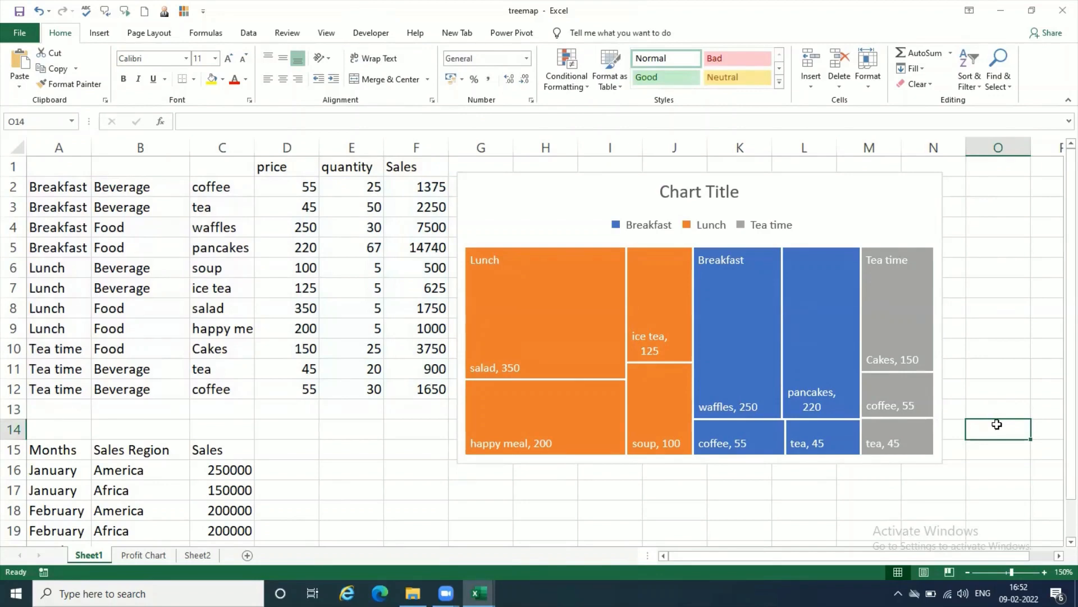
pyautogui.click(1003, 383)
pyautogui.scroll(-1, 1003, 384)
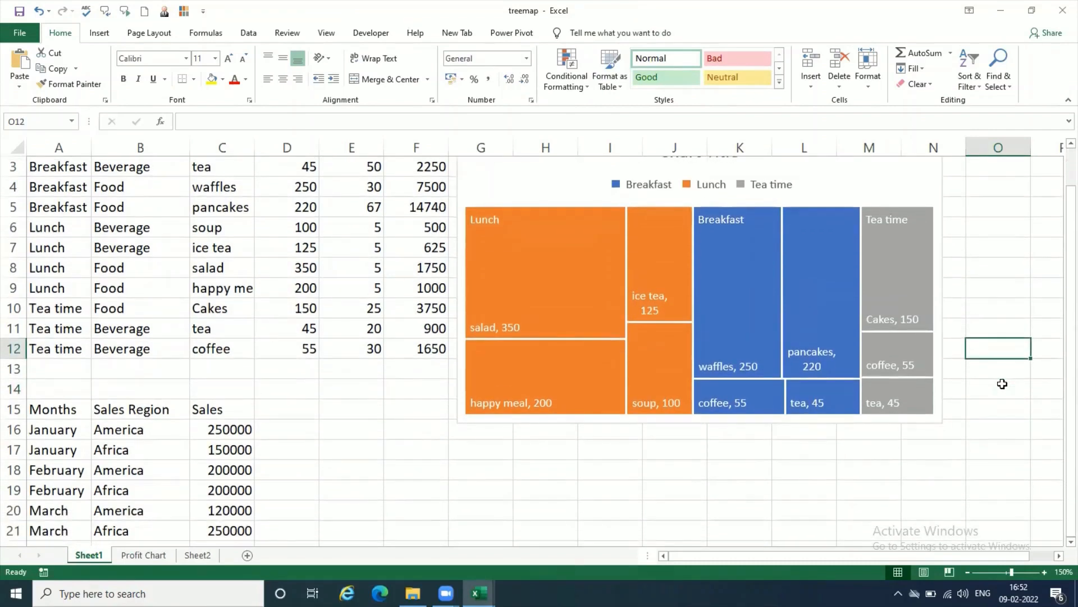